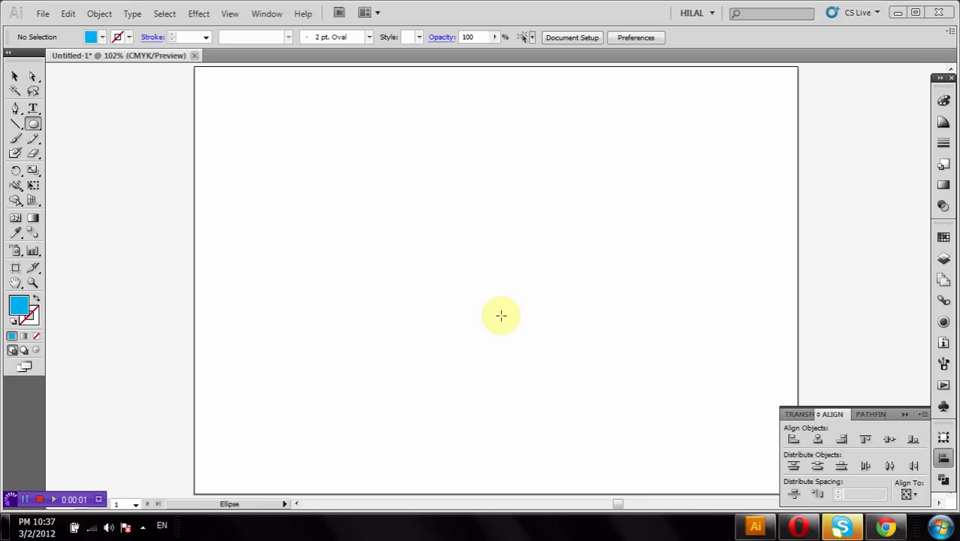
# Step: Draw a large circle in the middle of the artboard and fill it black
pyautogui.moveTo(402, 155)
pyautogui.mouseDown()
pyautogui.moveTo(573, 355)
pyautogui.moveTo(614, 368)
pyautogui.mouseUp()
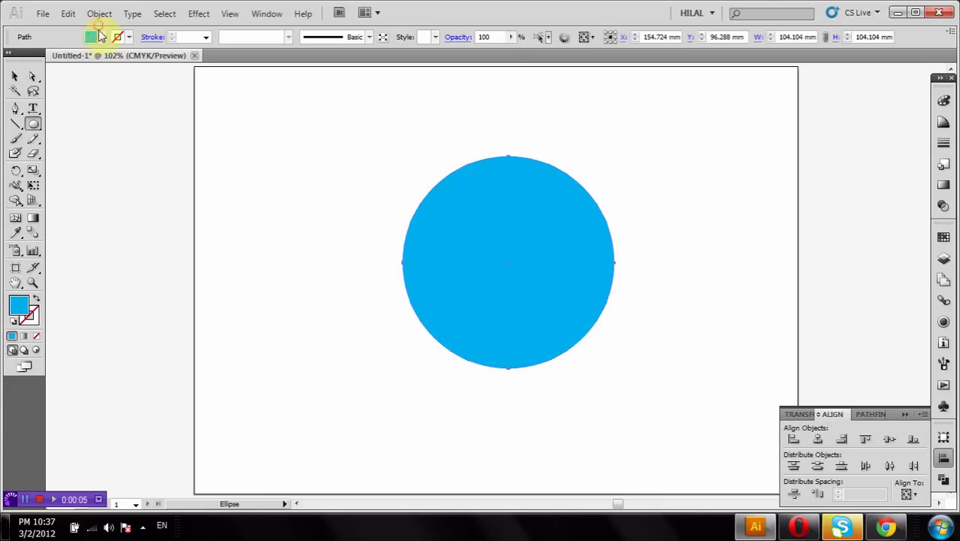
pyautogui.click(101, 37)
pyautogui.click(34, 50)
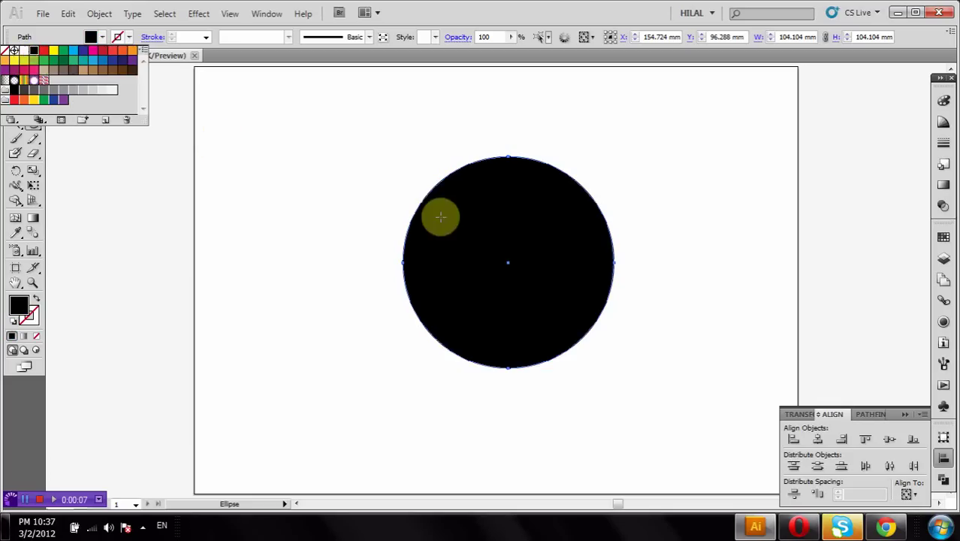
pyautogui.rightClick(440, 217)
# Step: Alt-drag a copy of the circle left, shrink it to about 80 mm, and select both circles
pyautogui.click(15, 77)
pyautogui.click(236, 163)
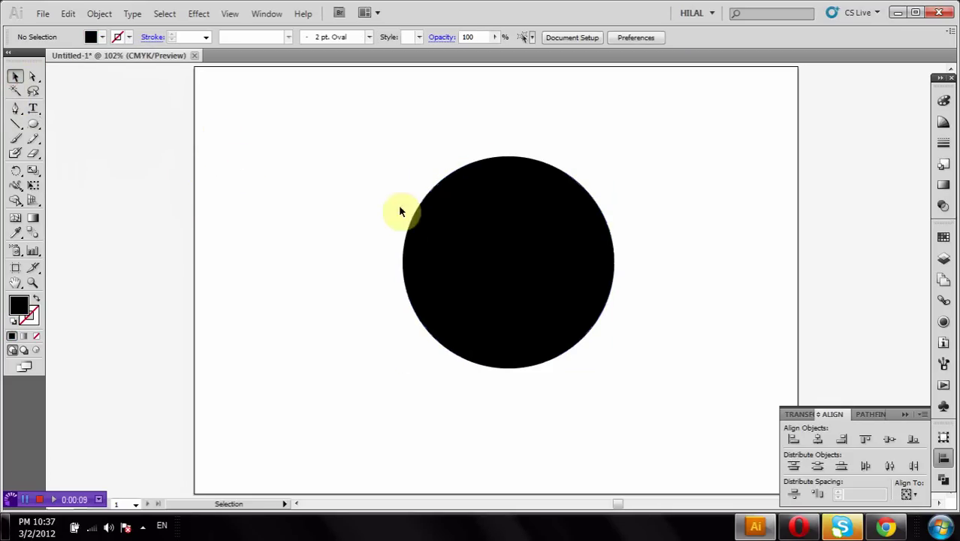
pyautogui.moveTo(427, 232); pyautogui.dragTo(286, 232)
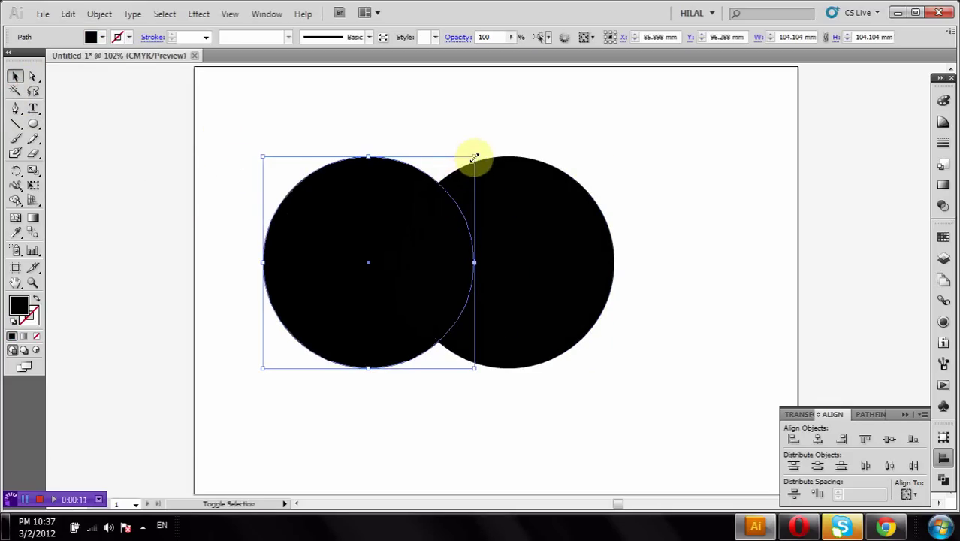
pyautogui.moveTo(475, 158); pyautogui.dragTo(425, 205)
pyautogui.moveTo(359, 275); pyautogui.dragTo(307, 262)
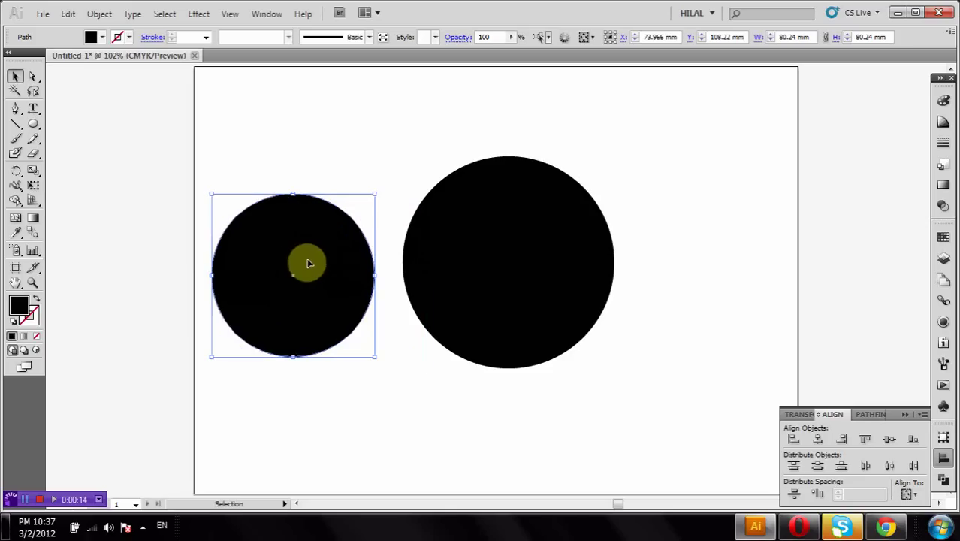
pyautogui.keyDown('shift'); pyautogui.click(560, 349); pyautogui.keyUp('shift')
pyautogui.click(198, 14)
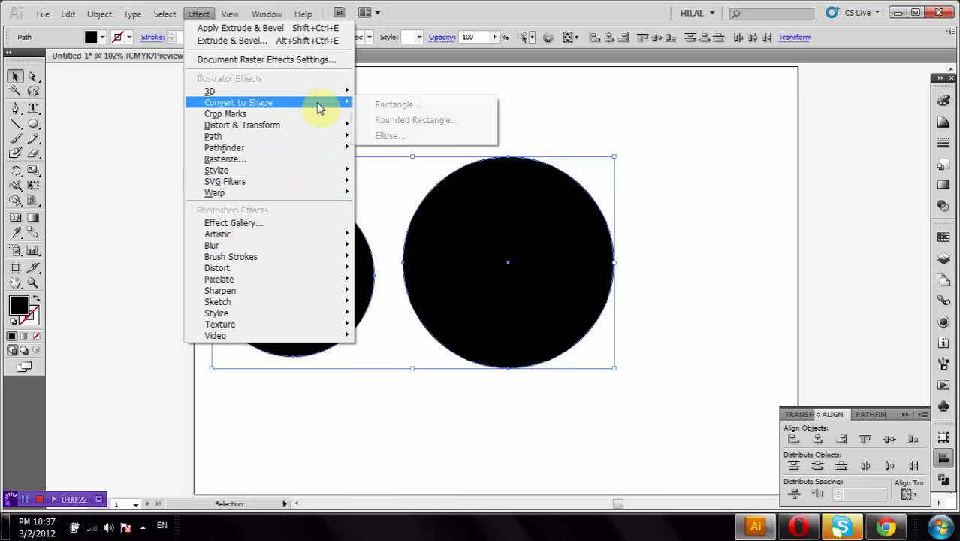
pyautogui.moveTo(242, 125)
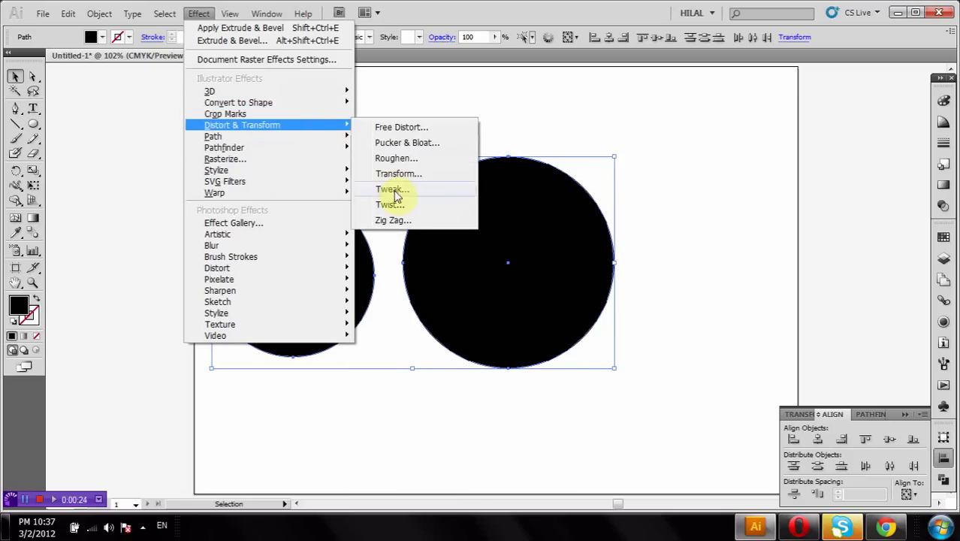
# Step: Apply a Zig Zag effect to both circles with Absolute size and Smooth points
pyautogui.click(394, 220)
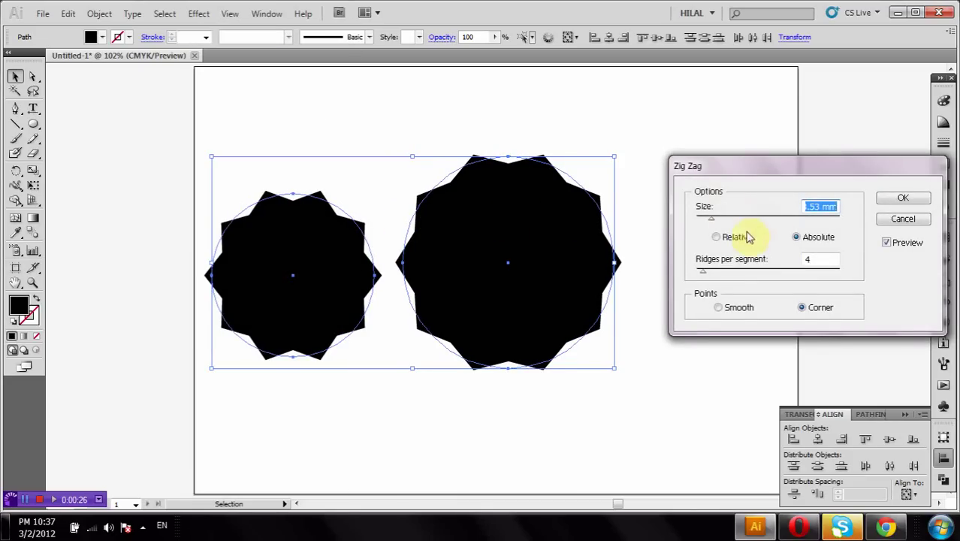
pyautogui.click(718, 221)
pyautogui.moveTo(719, 222)
pyautogui.mouseDown()
pyautogui.moveTo(731, 223)
pyautogui.moveTo(719, 217)
pyautogui.mouseUp()
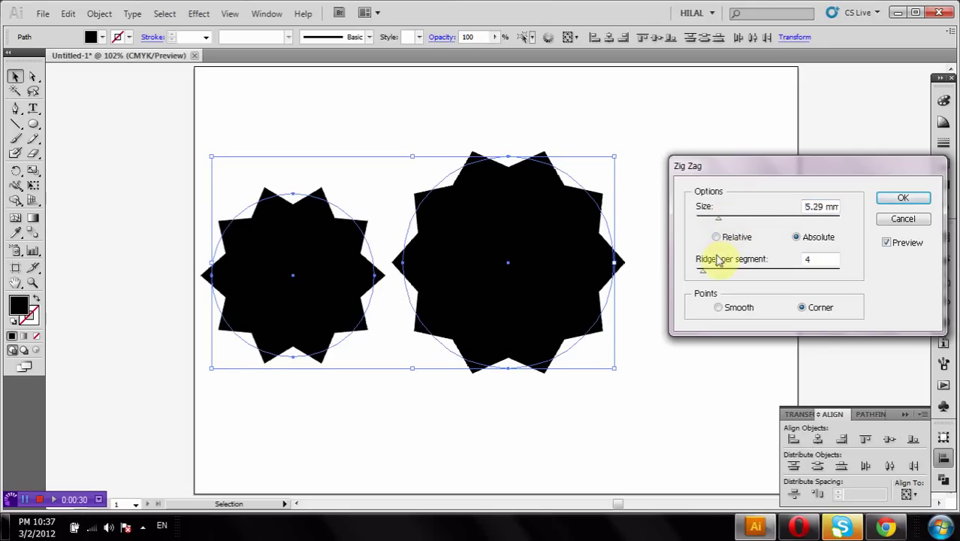
pyautogui.moveTo(709, 277); pyautogui.dragTo(703, 277)
pyautogui.click(717, 236)
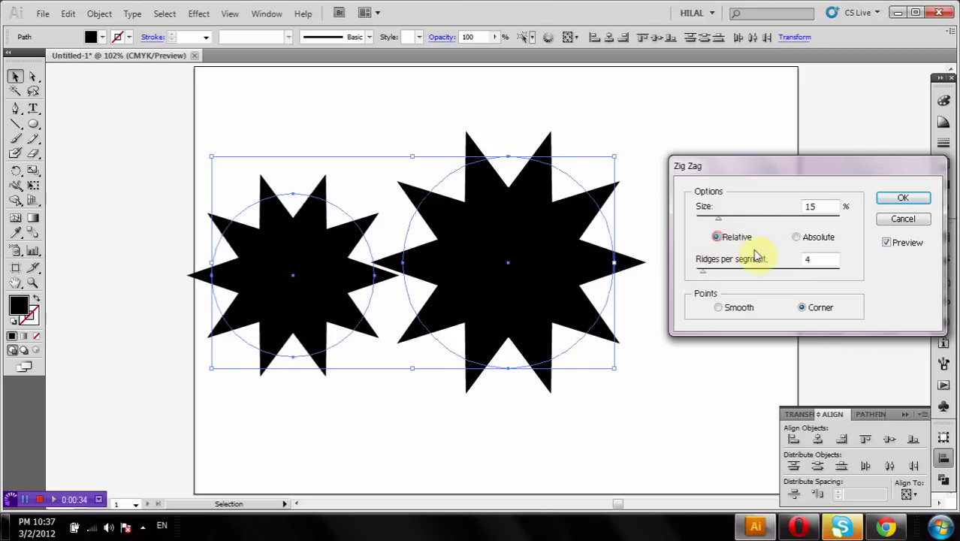
pyautogui.click(796, 236)
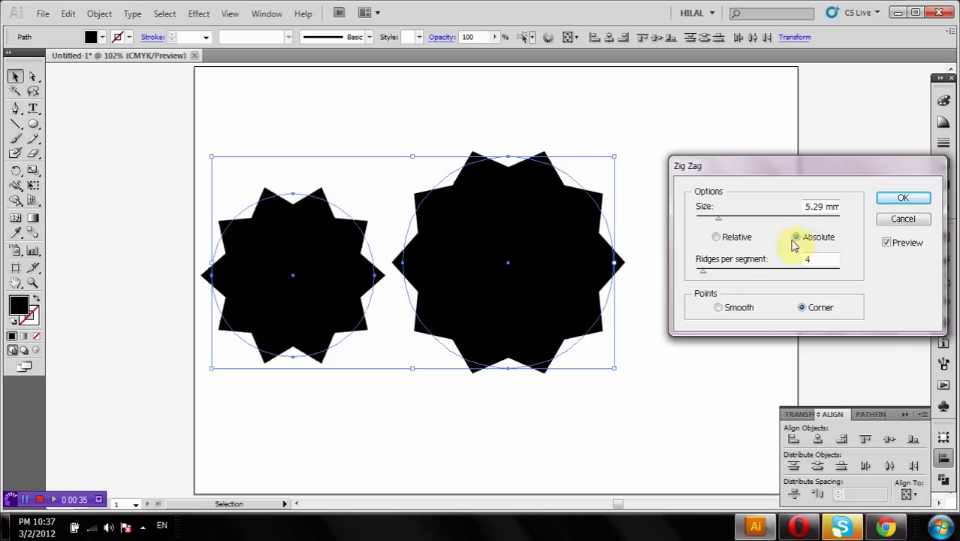
pyautogui.click(718, 308)
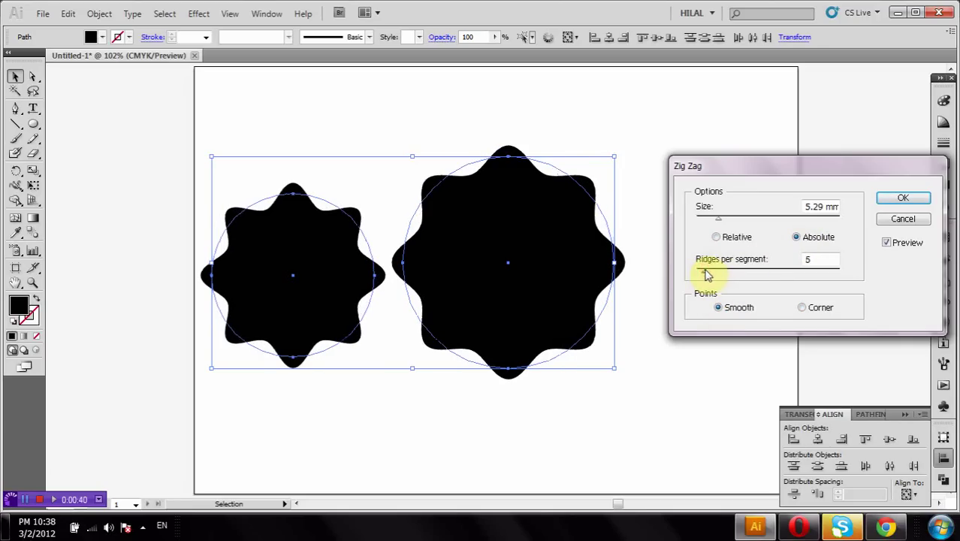
# Step: Fine-tune the zigzag to 6.7 mm size and 4 ridges per segment, then apply it
pyautogui.moveTo(725, 220); pyautogui.dragTo(727, 224)
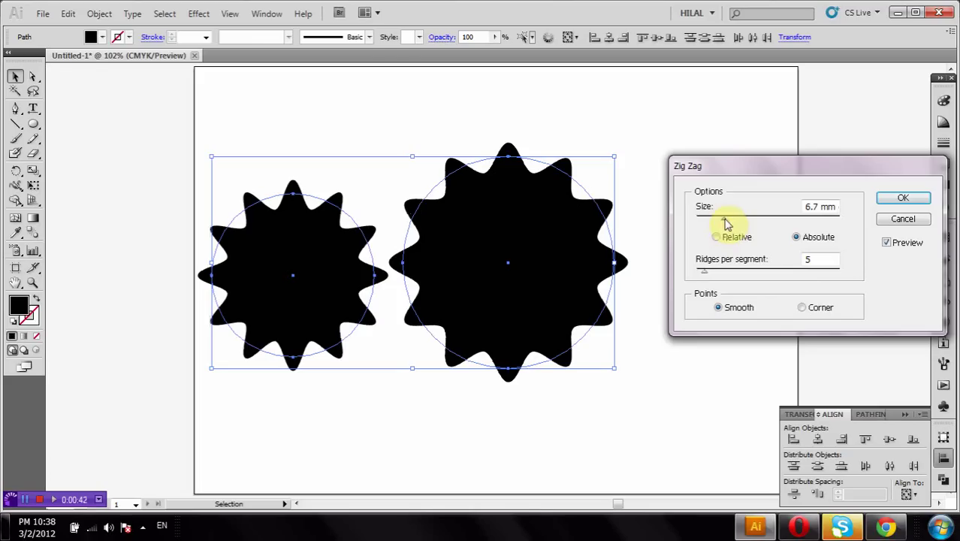
pyautogui.moveTo(708, 277); pyautogui.dragTo(713, 276)
pyautogui.click(706, 277)
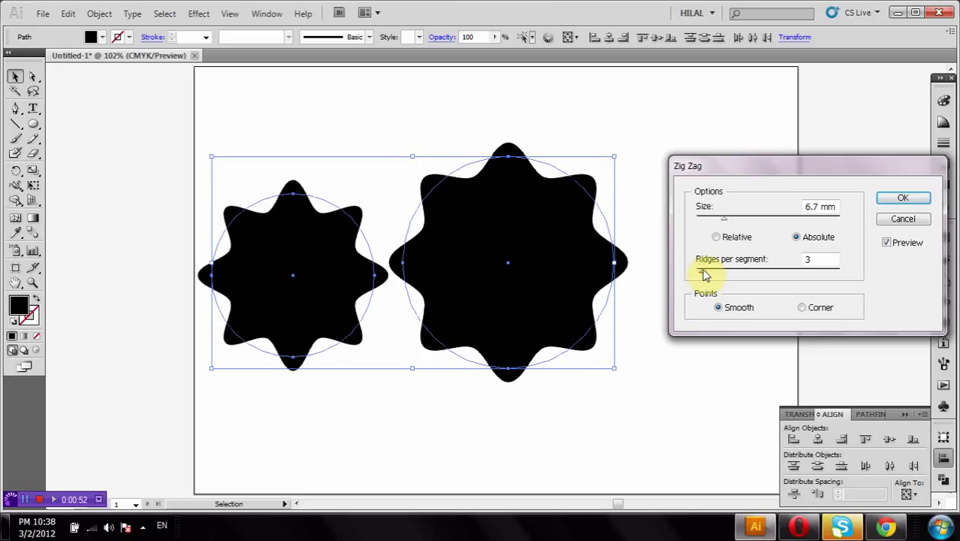
pyautogui.moveTo(704, 276); pyautogui.dragTo(707, 274)
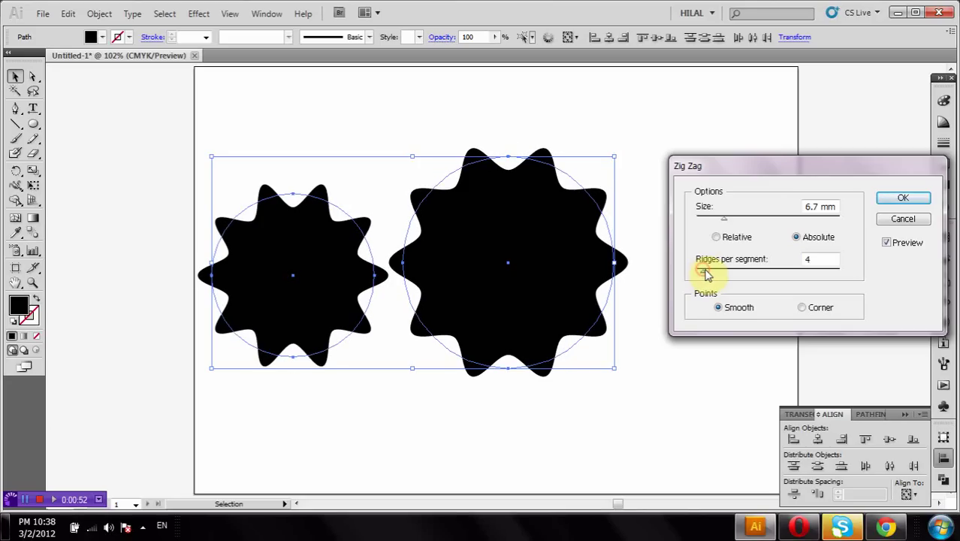
pyautogui.click(904, 199)
pyautogui.click(722, 200)
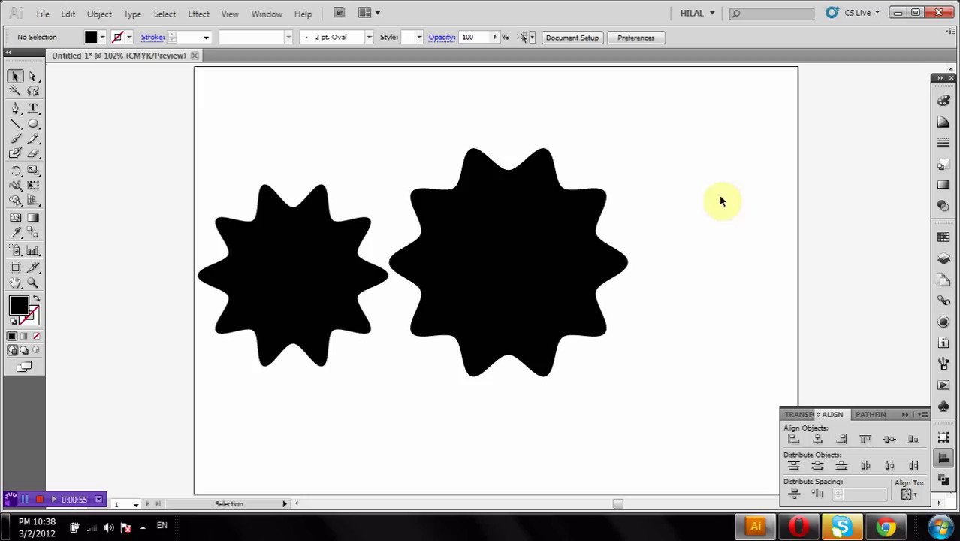
# Step: Alt-drag a spare copy of the small star and expand both stars' appearance into paths
pyautogui.moveTo(317, 292); pyautogui.dragTo(156, 395)
pyautogui.click(284, 282)
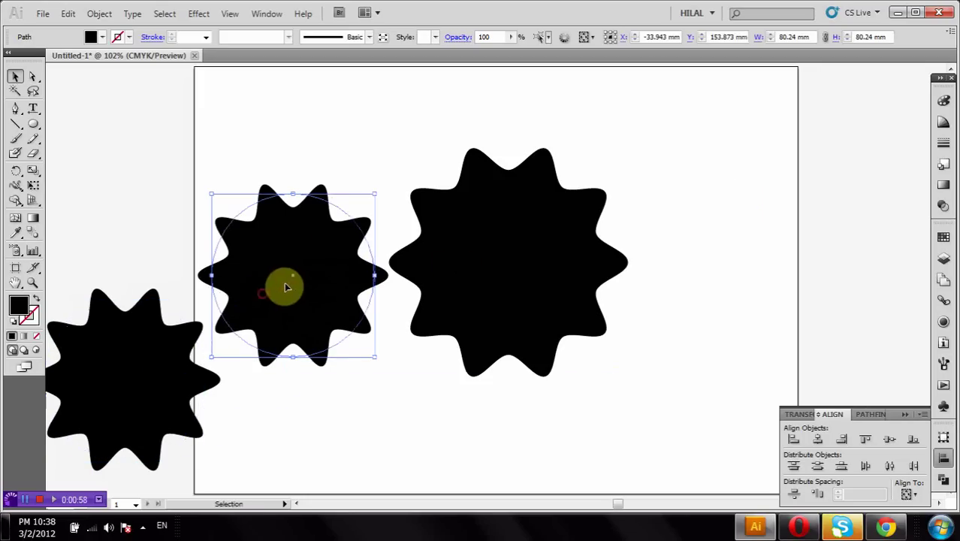
pyautogui.keyDown('shift'); pyautogui.click(447, 223); pyautogui.keyUp('shift')
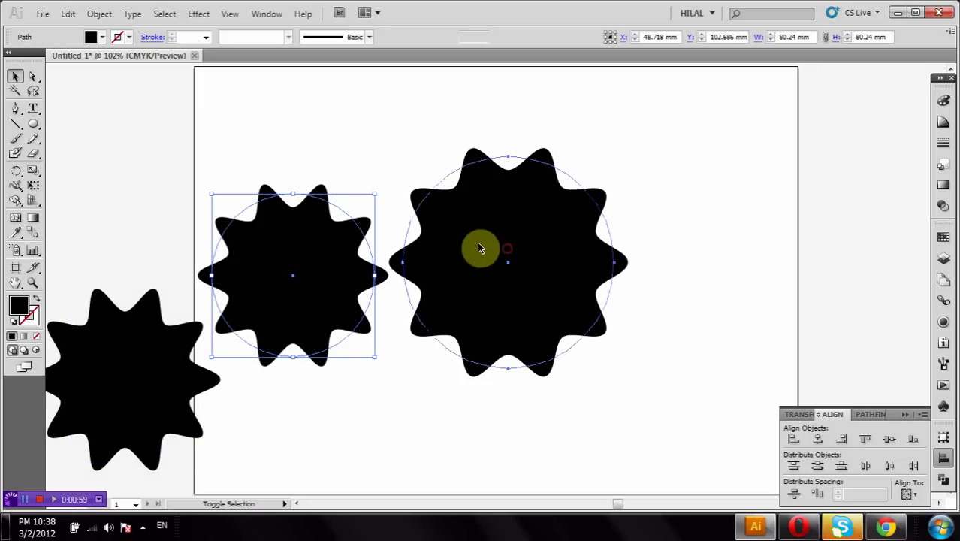
pyautogui.click(100, 14)
pyautogui.click(135, 181)
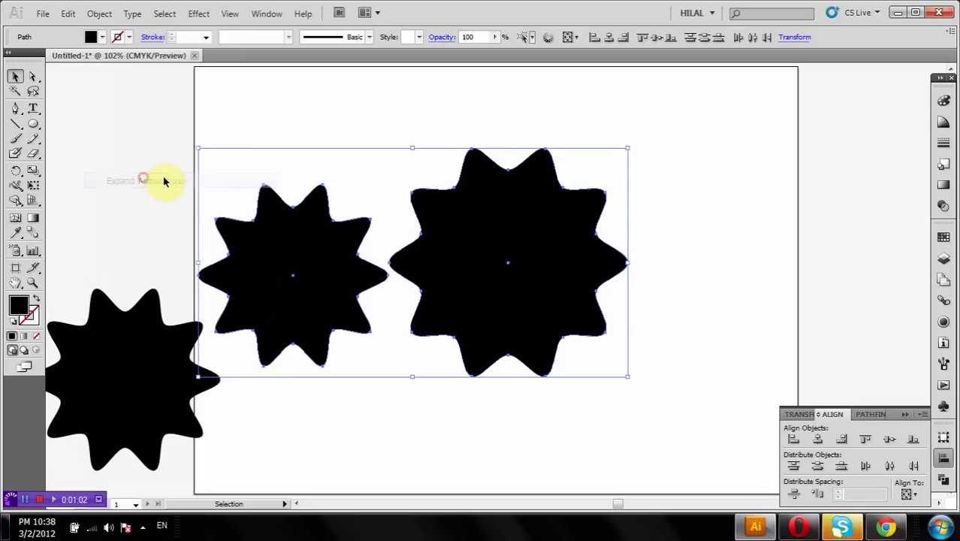
pyautogui.click(172, 137)
# Step: Centre the small star on the big one, subtract it with Minus Front, and set the spare star beside the ring
pyautogui.moveTo(278, 274); pyautogui.dragTo(492, 252)
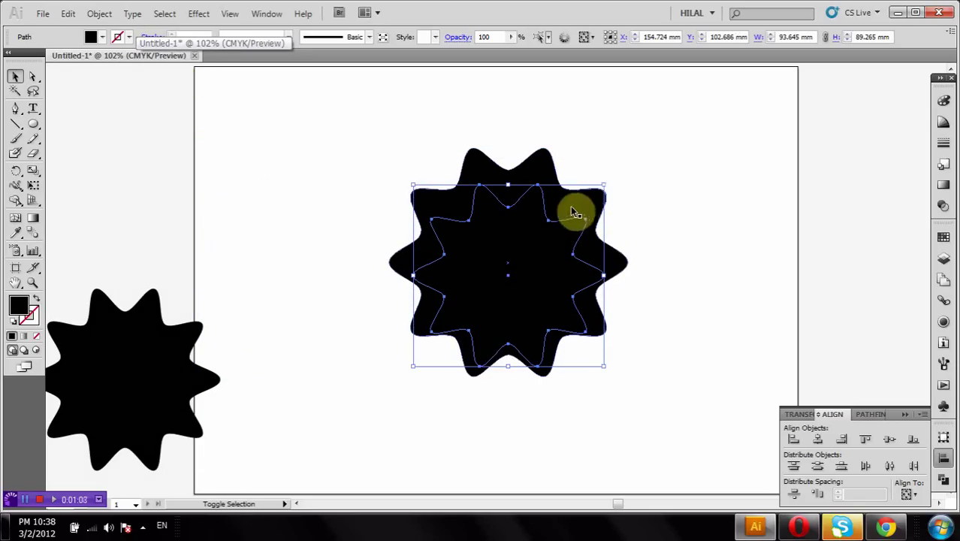
pyautogui.moveTo(602, 156); pyautogui.dragTo(535, 225)
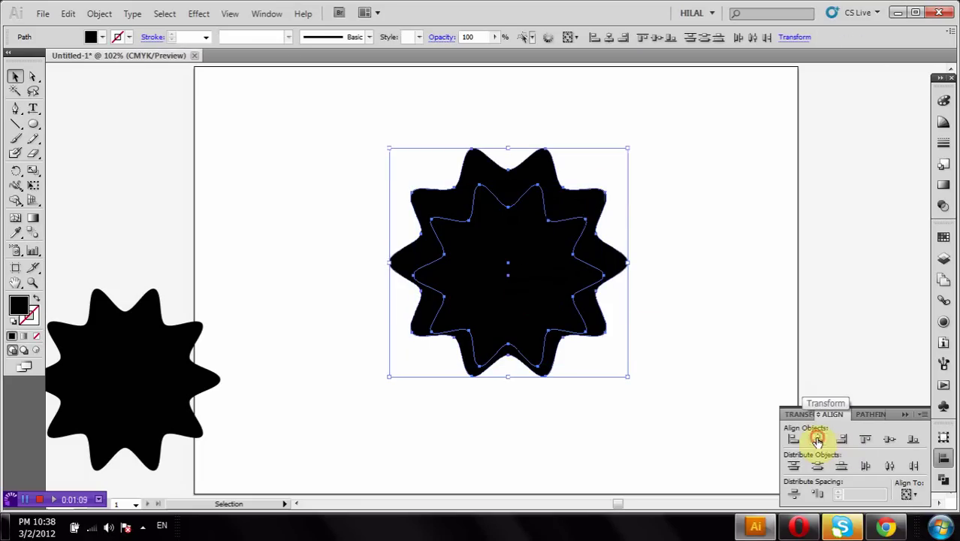
pyautogui.click(885, 440)
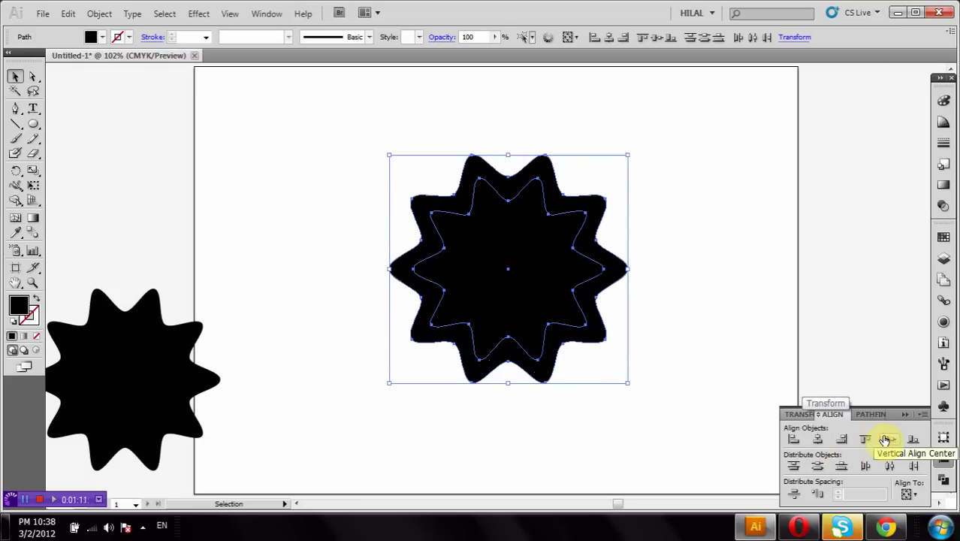
pyautogui.click(943, 479)
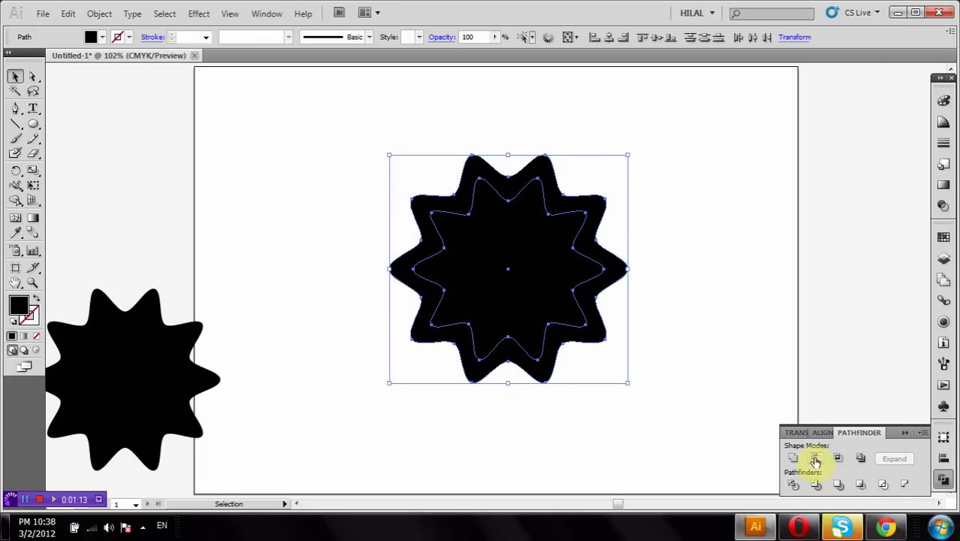
pyautogui.click(816, 458)
pyautogui.moveTo(150, 375)
pyautogui.mouseDown()
pyautogui.moveTo(506, 263)
pyautogui.moveTo(523, 268)
pyautogui.mouseUp()
# Step: Expand the spare star into a path, shrink it, and place it in the ring's centre
pyautogui.moveTo(500, 233); pyautogui.dragTo(244, 234)
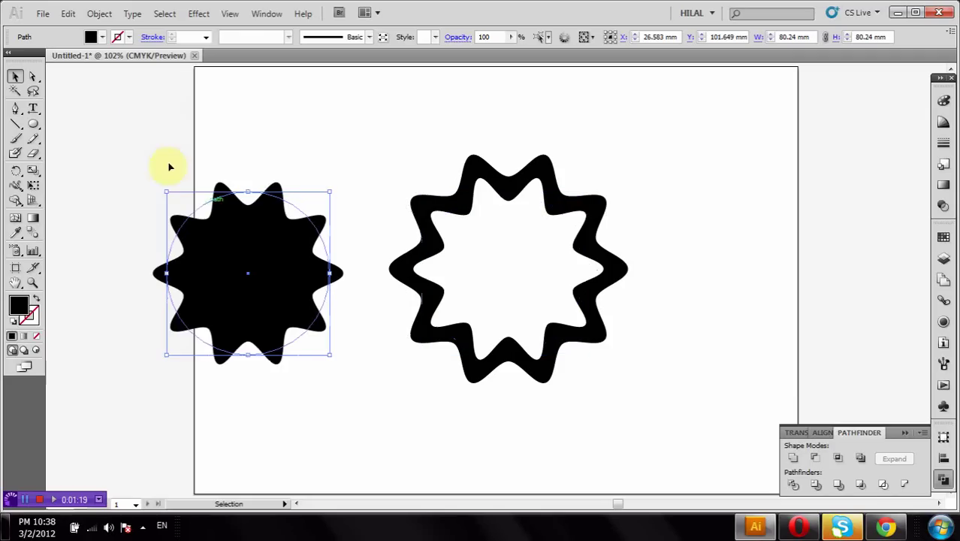
pyautogui.click(99, 14)
pyautogui.click(150, 181)
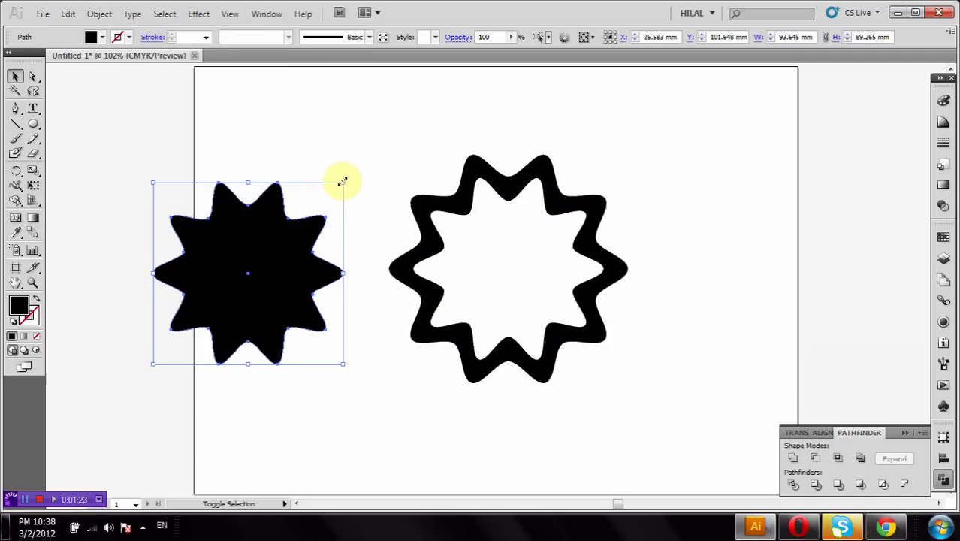
pyautogui.moveTo(342, 181); pyautogui.dragTo(321, 204)
pyautogui.moveTo(247, 251); pyautogui.dragTo(517, 241)
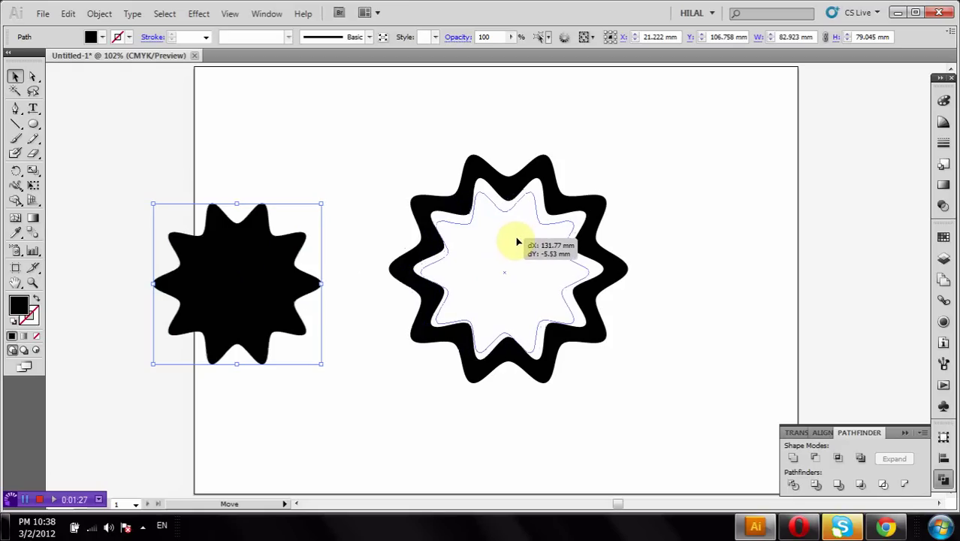
pyautogui.moveTo(517, 241); pyautogui.dragTo(261, 274)
pyautogui.click(652, 196)
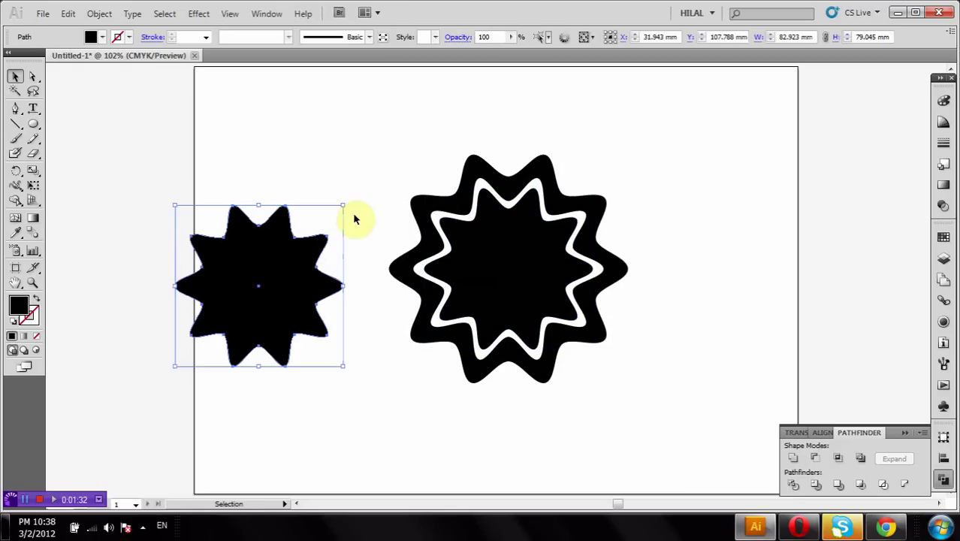
pyautogui.moveTo(344, 206); pyautogui.dragTo(271, 275)
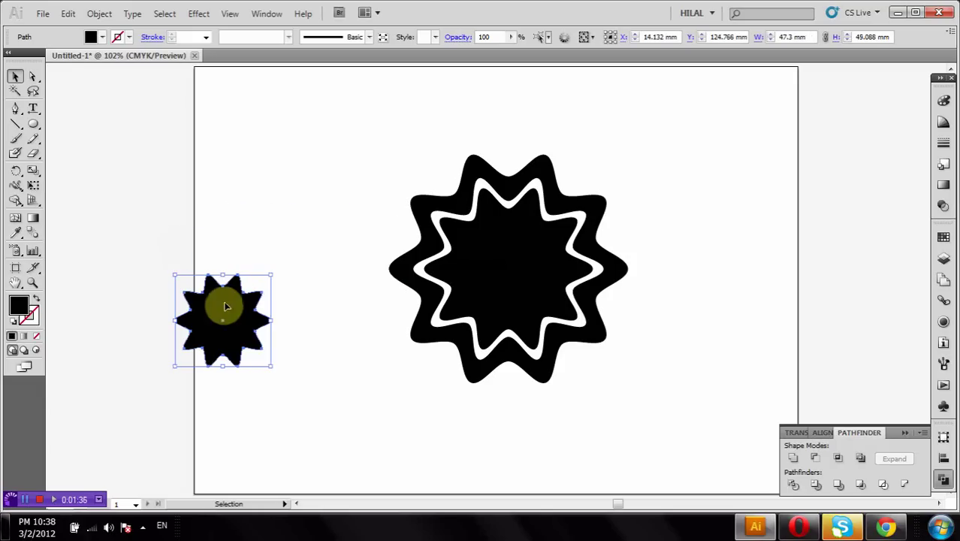
pyautogui.moveTo(225, 306)
pyautogui.mouseDown()
pyautogui.moveTo(501, 270)
pyautogui.moveTo(493, 270)
pyautogui.mouseUp()
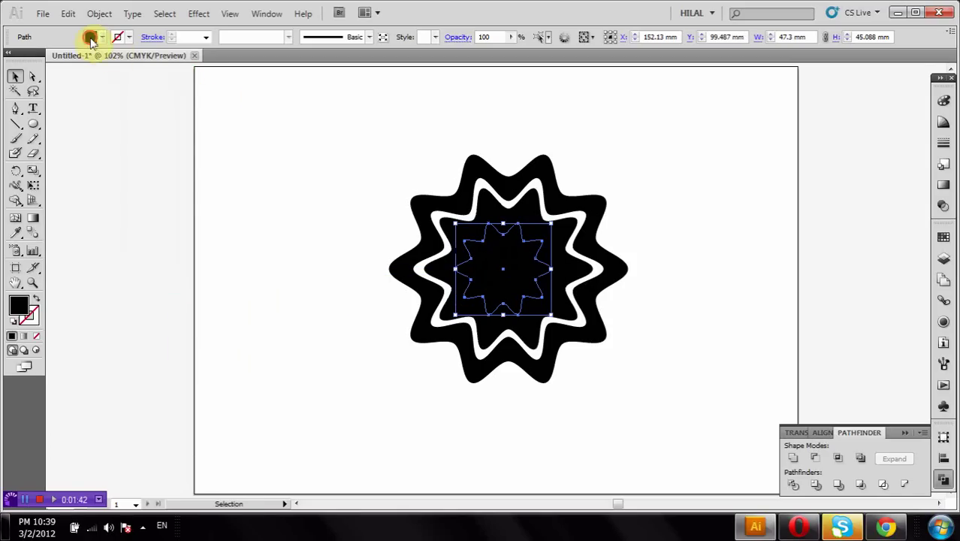
# Step: Move the small star to the artboard's left, fill it magenta, and select the large black star
pyautogui.click(90, 38)
pyautogui.click(25, 48)
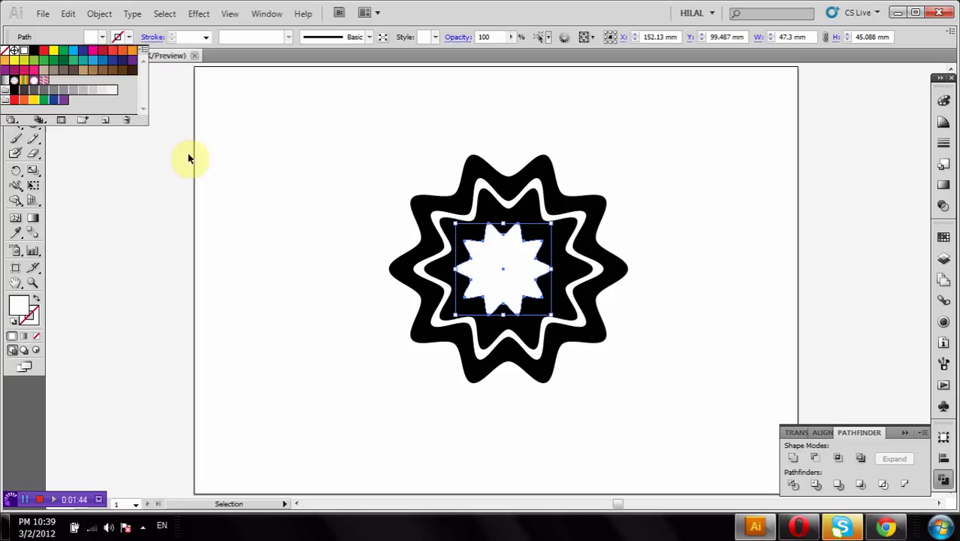
pyautogui.click(278, 201)
pyautogui.moveTo(534, 294); pyautogui.dragTo(242, 251)
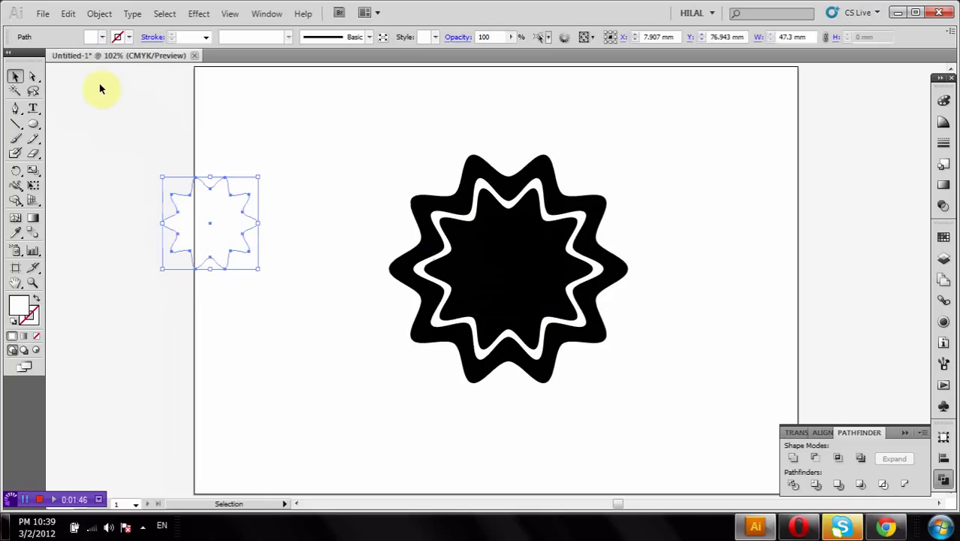
pyautogui.click(91, 37)
pyautogui.click(270, 121)
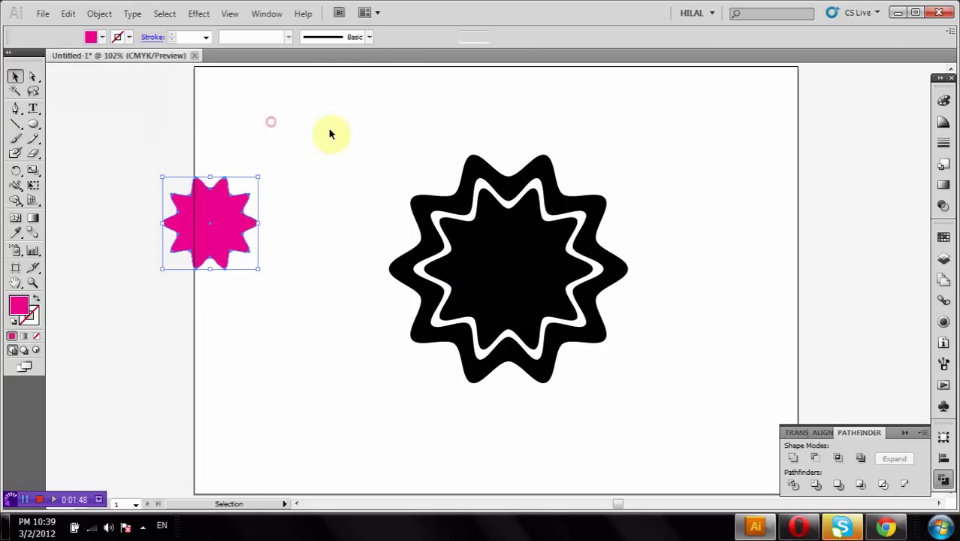
pyautogui.moveTo(371, 124); pyautogui.dragTo(585, 386)
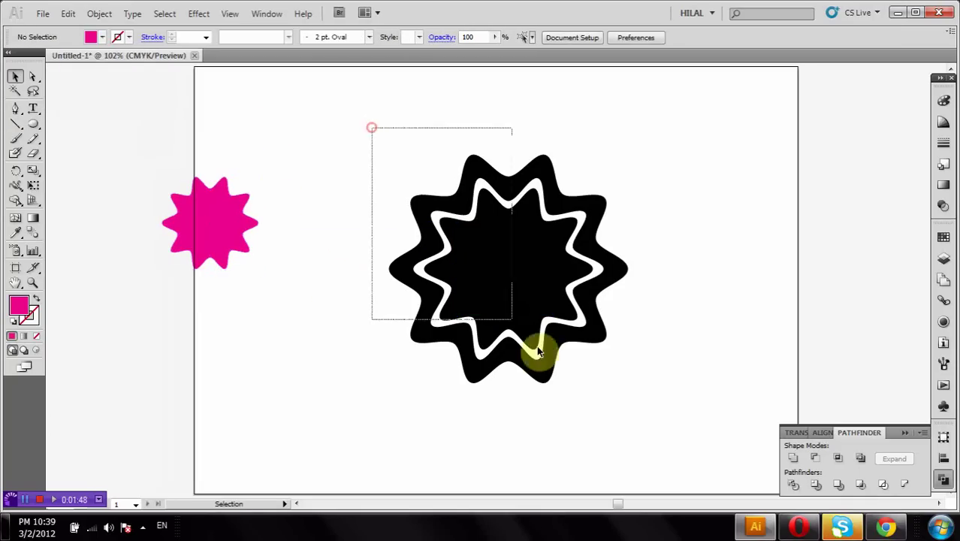
# Step: Give the black star a 1 pt cyan stroke and apply 3D Extrude & Bevel with Preview on
pyautogui.click(116, 38)
pyautogui.click(66, 48)
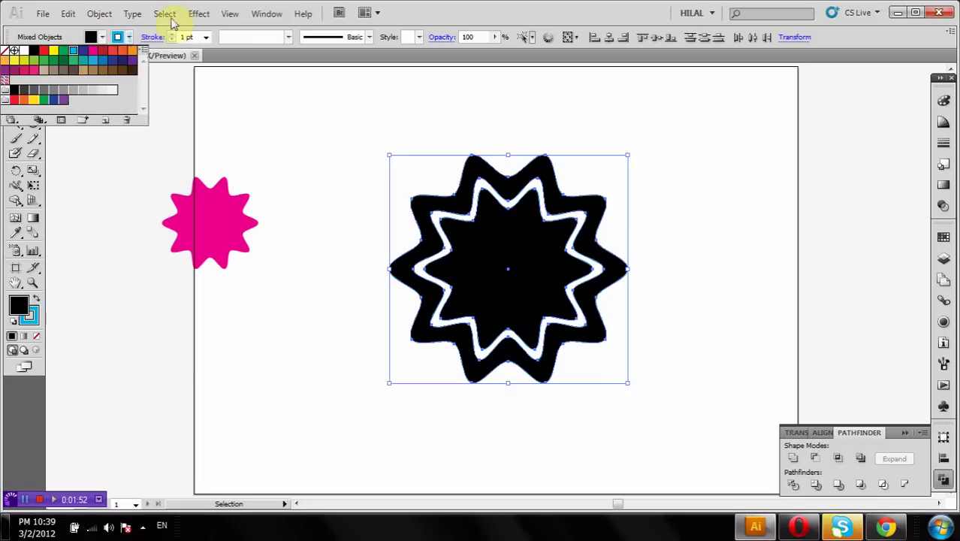
pyautogui.click(198, 15)
pyautogui.moveTo(210, 91)
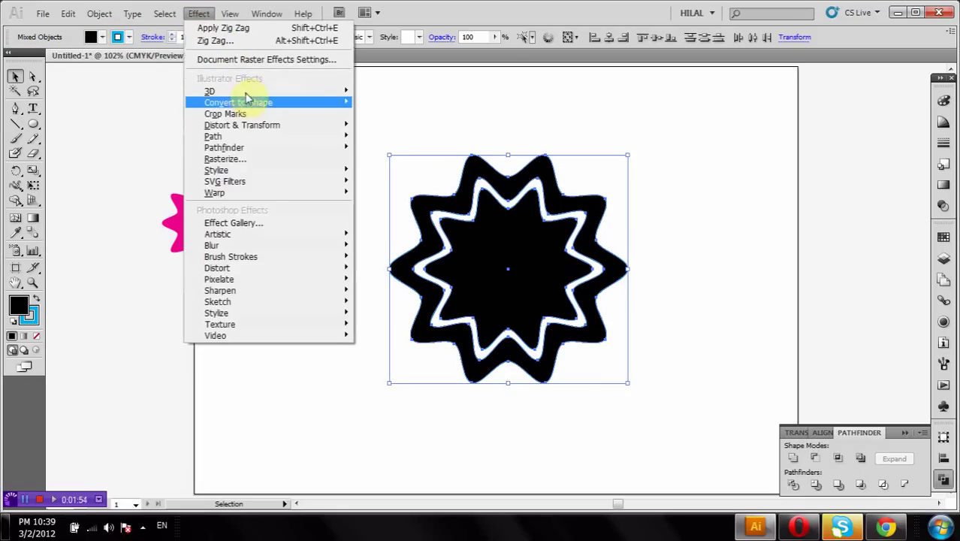
pyautogui.click(393, 95)
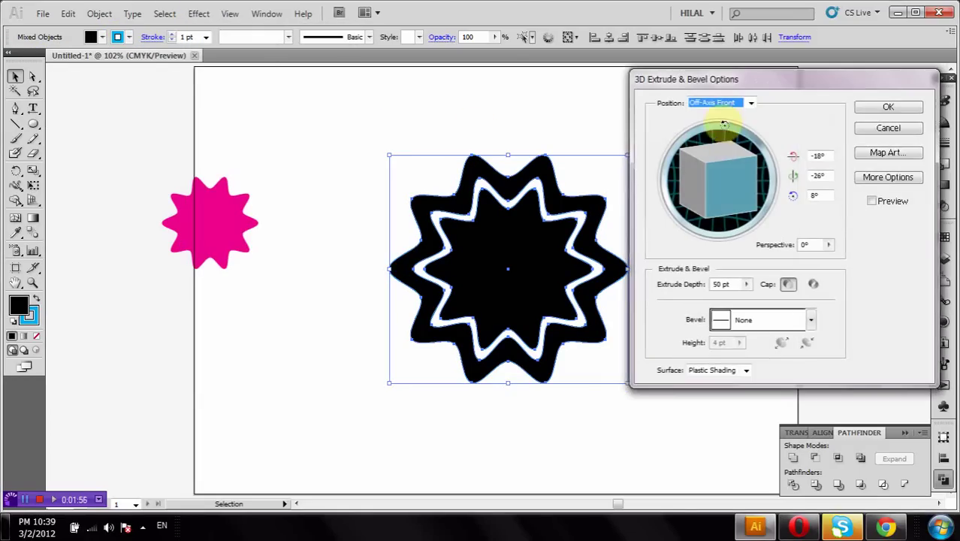
pyautogui.click(712, 159)
pyautogui.moveTo(712, 159); pyautogui.dragTo(708, 155)
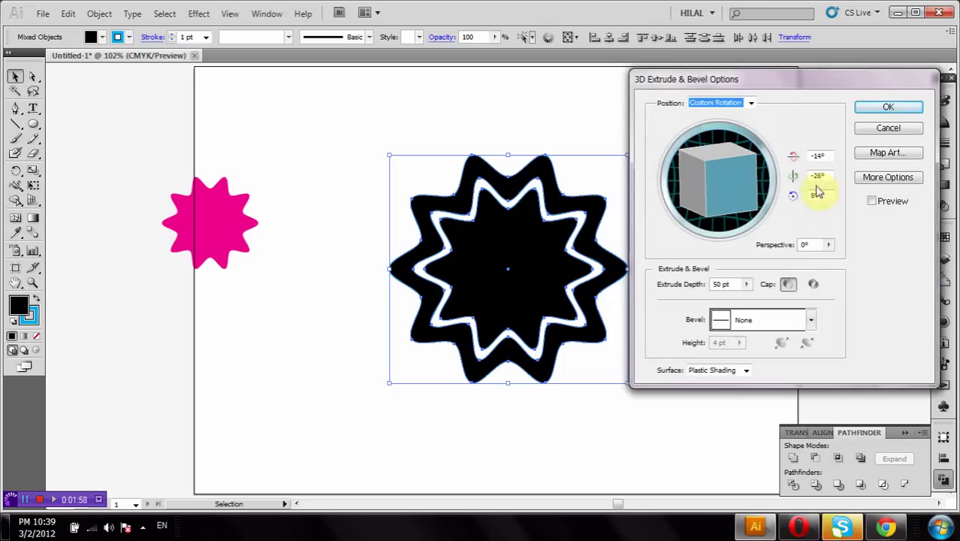
pyautogui.click(874, 203)
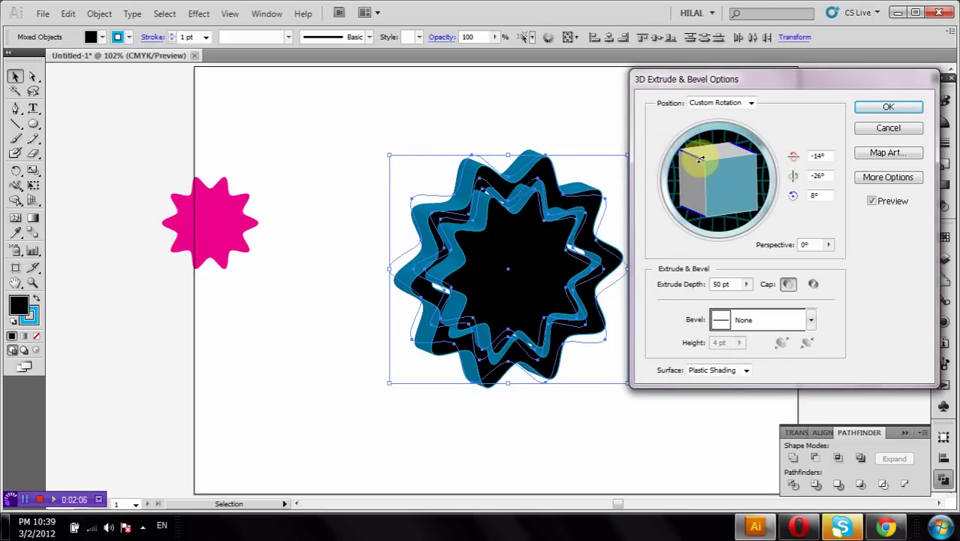
# Step: Rotate the 3D extrusion to 3°, -28°, 0° and edit the extrusion depth value
pyautogui.moveTo(699, 158); pyautogui.dragTo(739, 157)
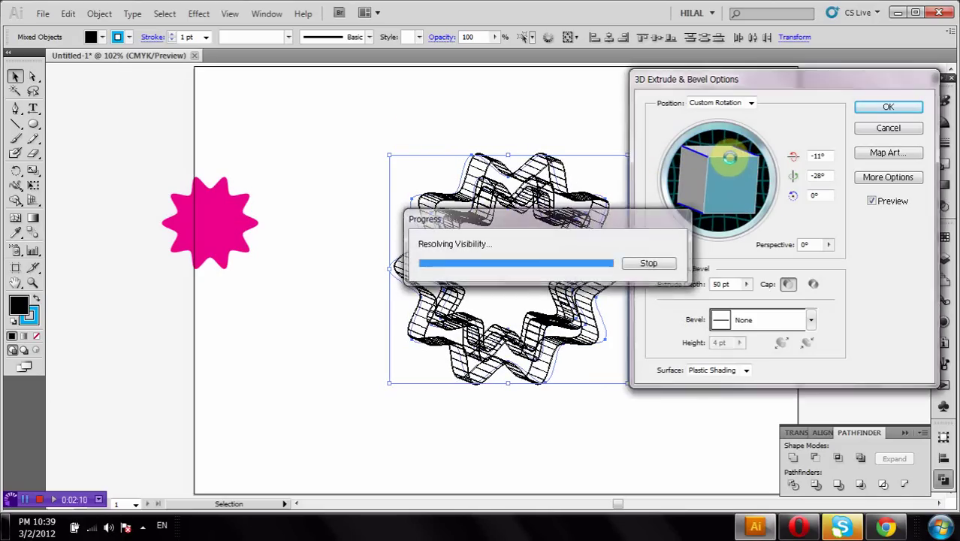
pyautogui.moveTo(729, 157); pyautogui.dragTo(729, 148)
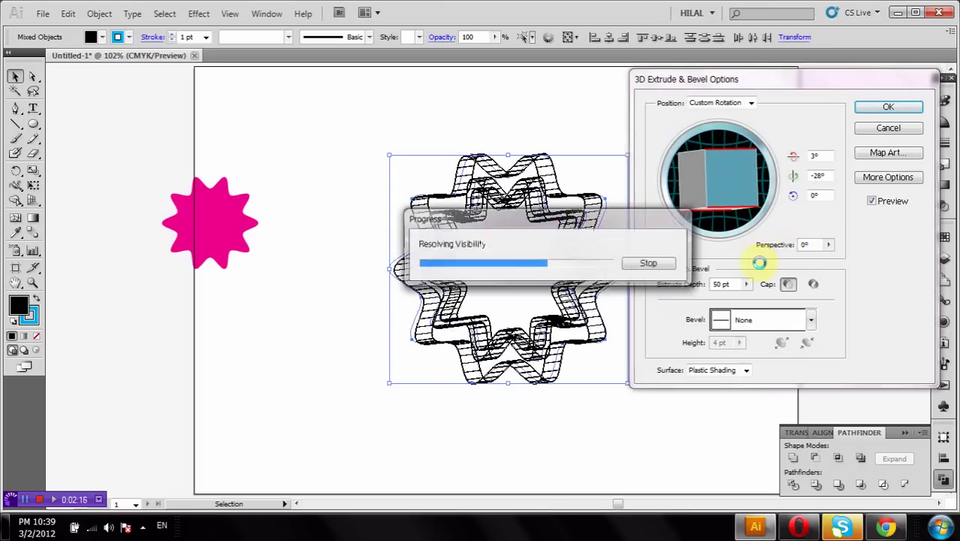
pyautogui.moveTo(726, 284); pyautogui.dragTo(696, 285)
pyautogui.write('26t')
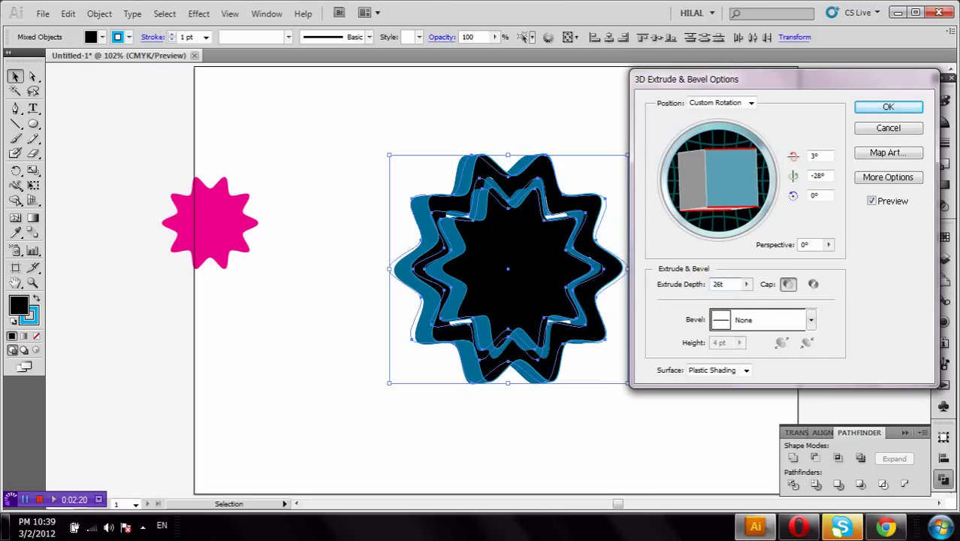
pyautogui.press('Tab')
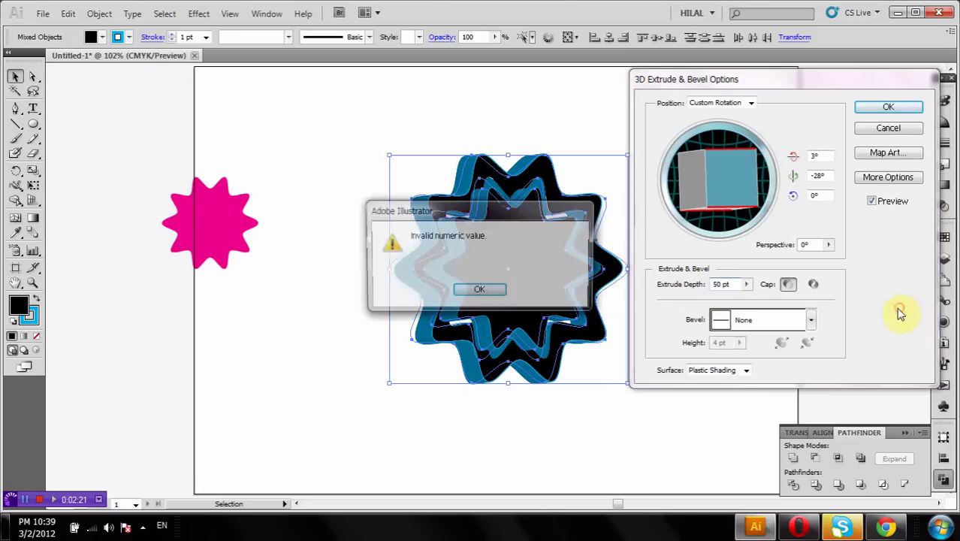
# Step: Dismiss the invalid-value warning and enter a 26 pt extrusion depth
pyautogui.click(481, 291)
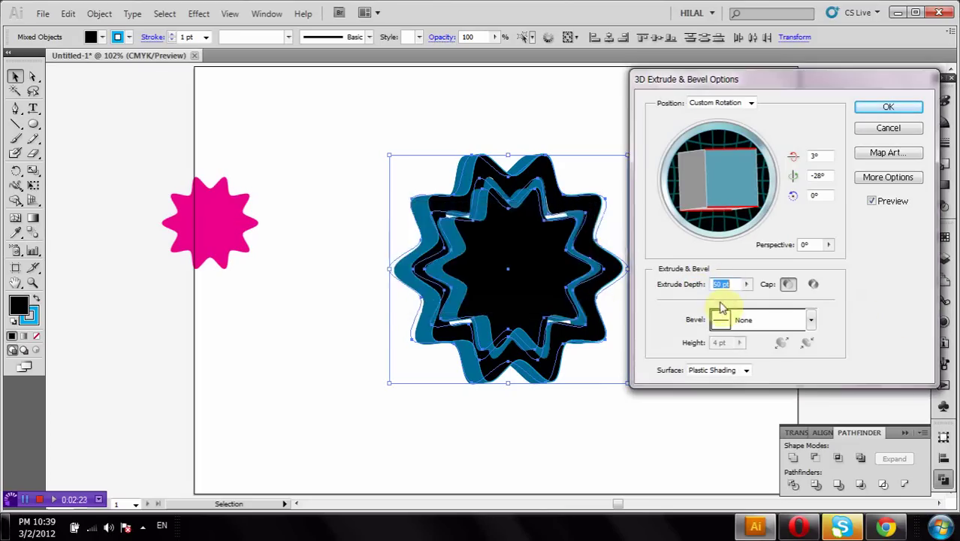
pyautogui.click(723, 284)
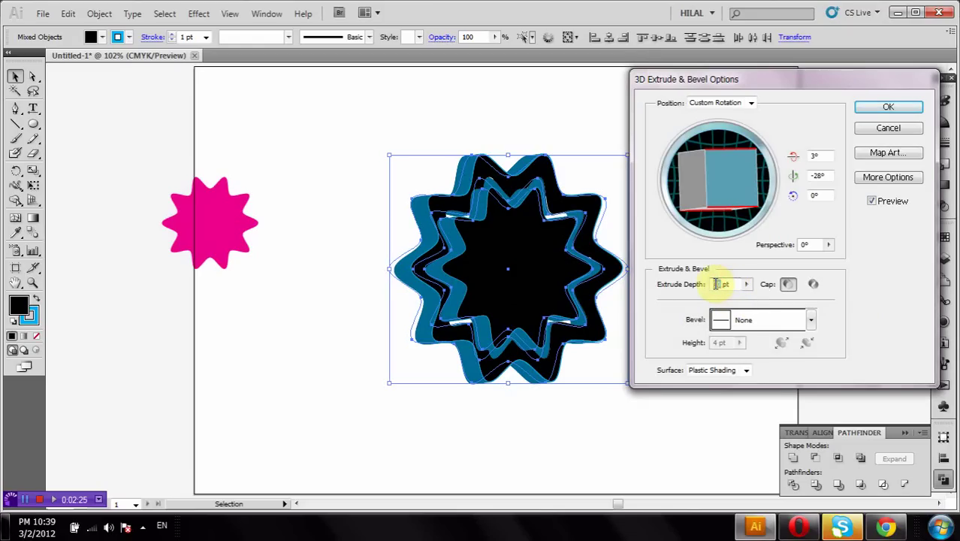
pyautogui.write('26')
pyautogui.click(901, 269)
pyautogui.click(901, 268)
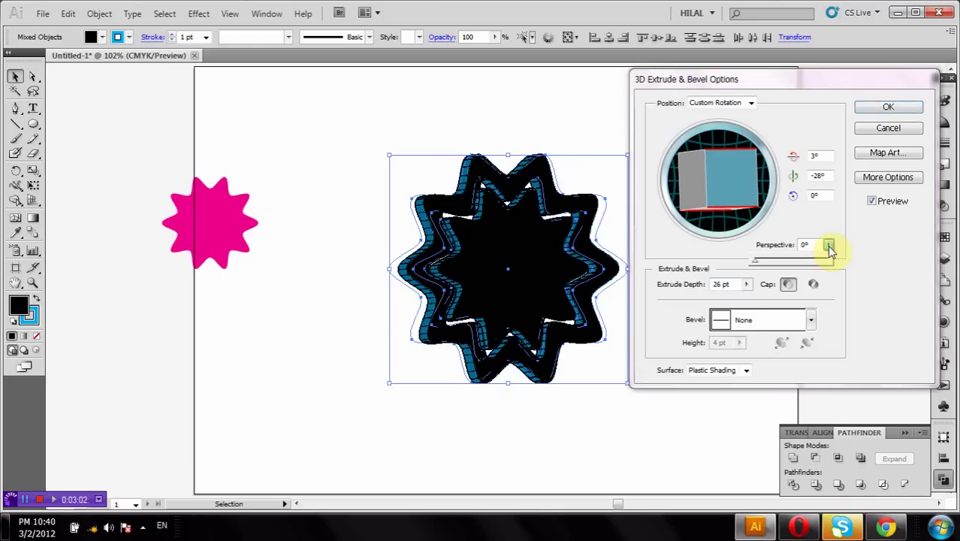
# Step: Set perspective to 14° and extrusion depth to 20 pt, then confirm the 3D settings
pyautogui.moveTo(829, 248); pyautogui.dragTo(764, 265)
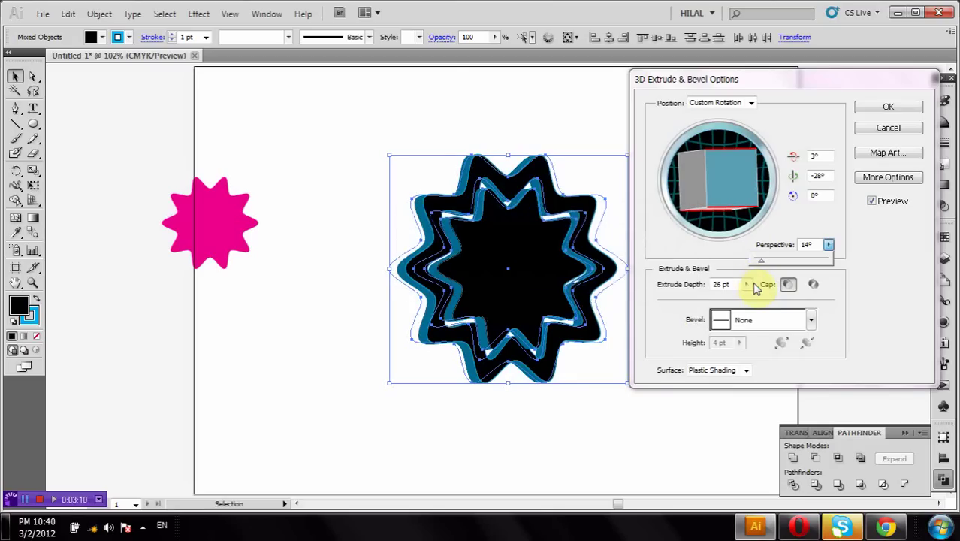
pyautogui.click(748, 285)
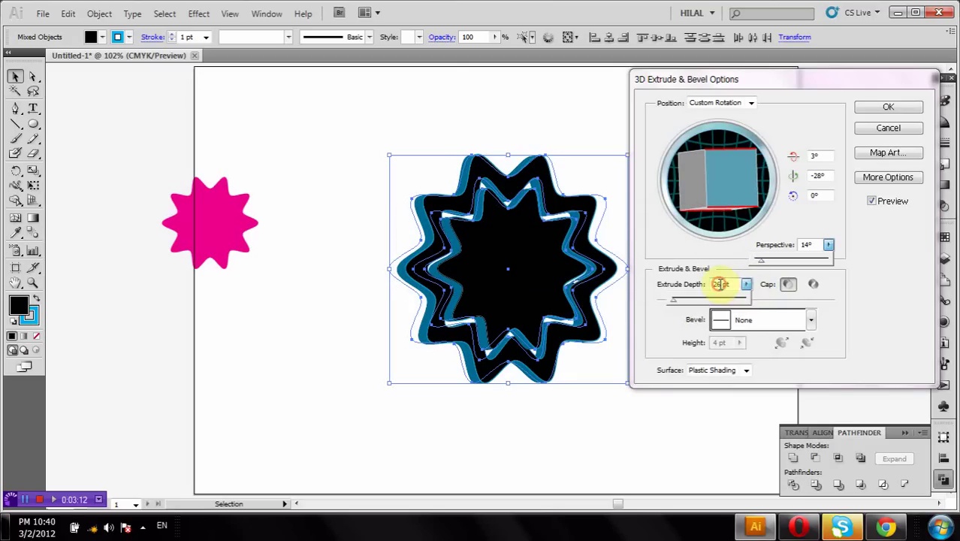
pyautogui.click(720, 284)
pyautogui.doubleClick(720, 284)
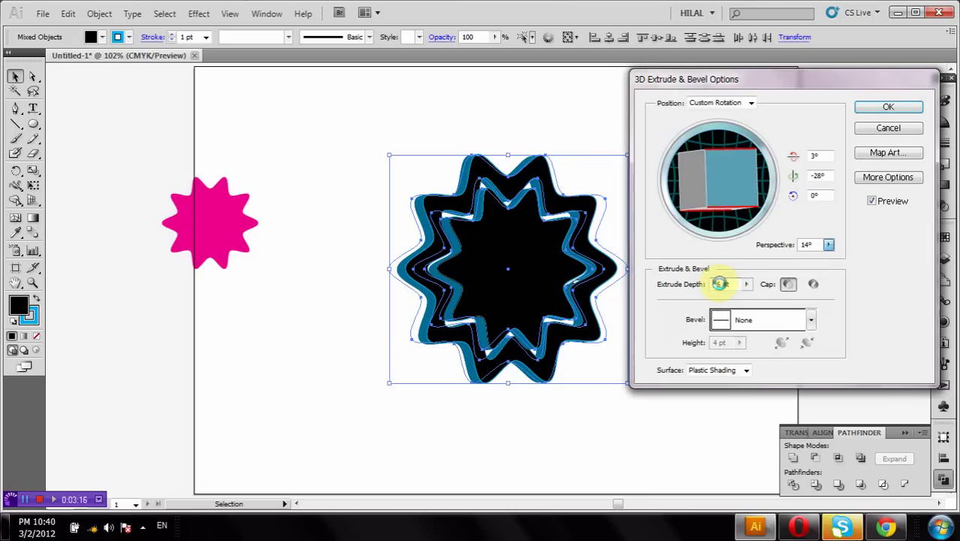
pyautogui.press('Tab')
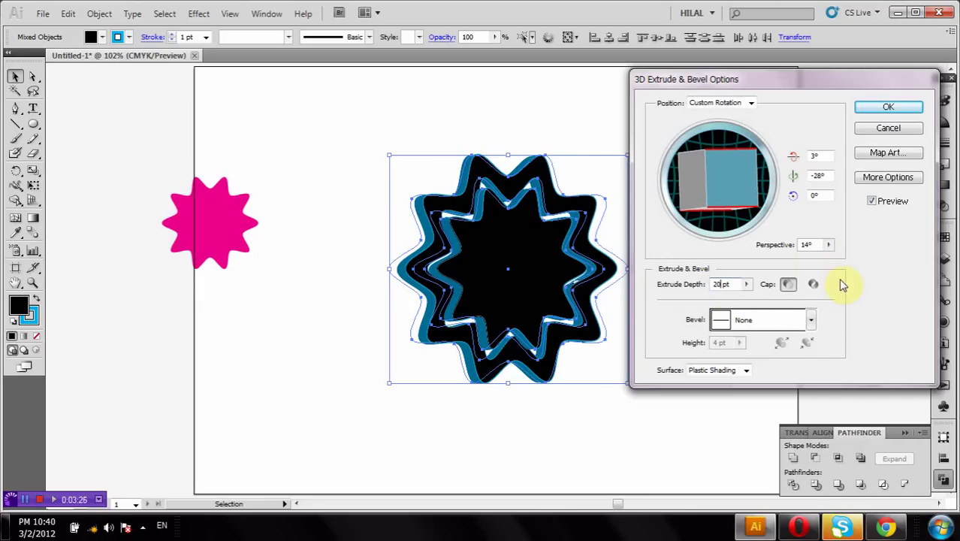
pyautogui.click(895, 106)
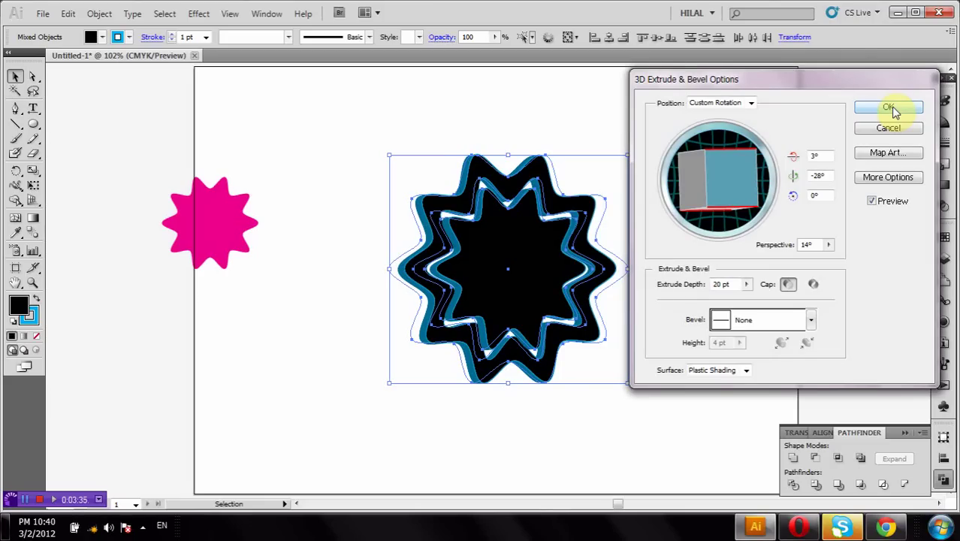
pyautogui.click(891, 108)
# Step: Send the 3D star to the back of the stacking order
pyautogui.click(651, 169)
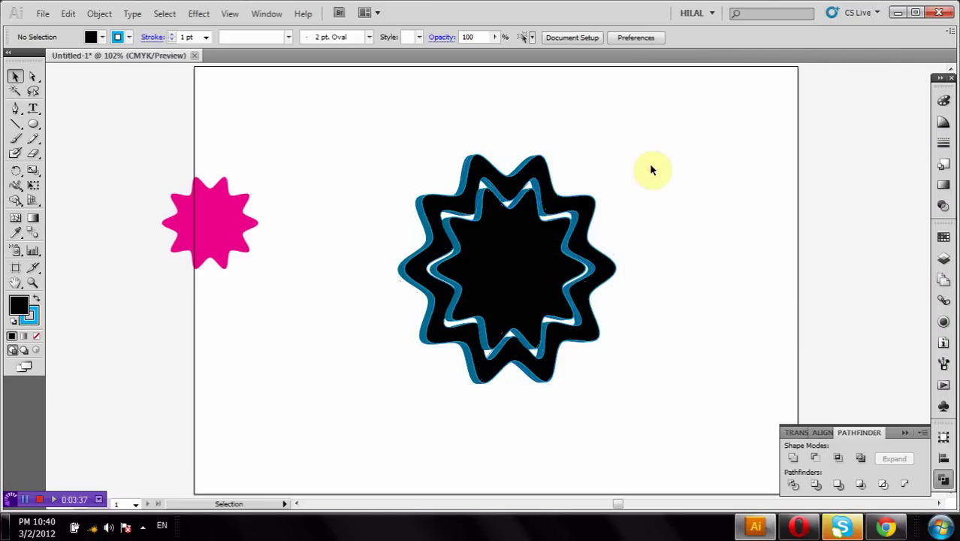
pyautogui.click(545, 258)
pyautogui.rightClick(546, 259)
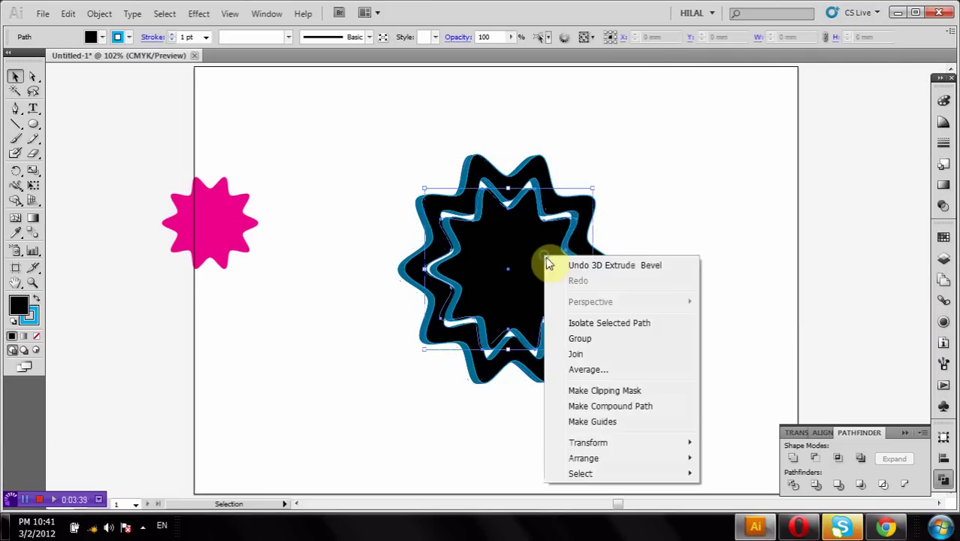
pyautogui.click(595, 457)
pyautogui.click(726, 505)
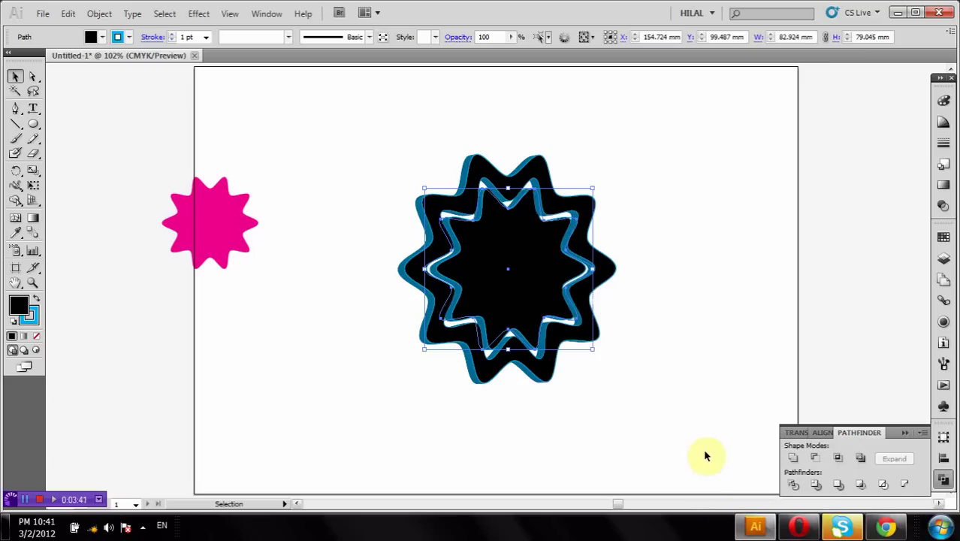
pyautogui.click(708, 443)
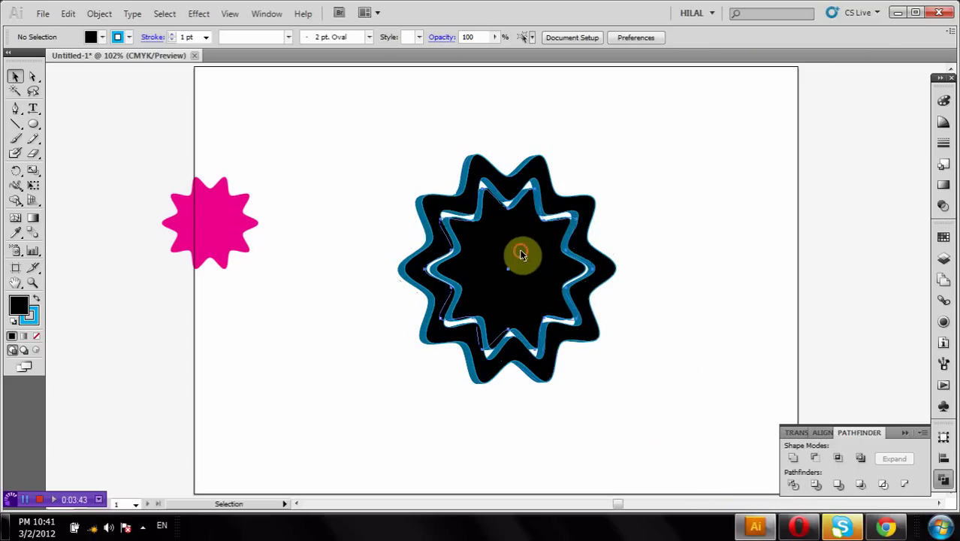
# Step: Expand the 3D star's appearance into plain shapes and ungroup the result
pyautogui.click(541, 272)
pyautogui.click(100, 14)
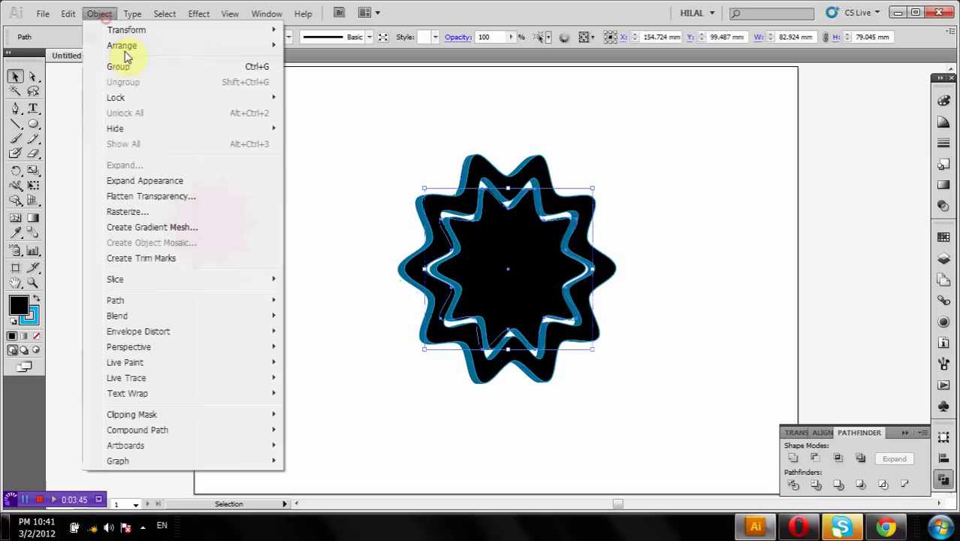
pyautogui.click(164, 181)
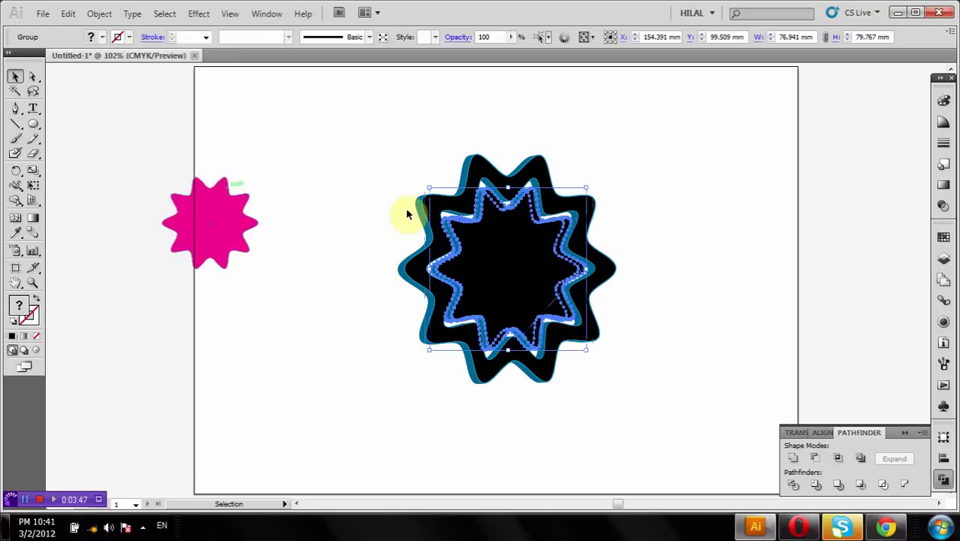
pyautogui.click(631, 162)
pyautogui.click(512, 257)
pyautogui.rightClick(512, 257)
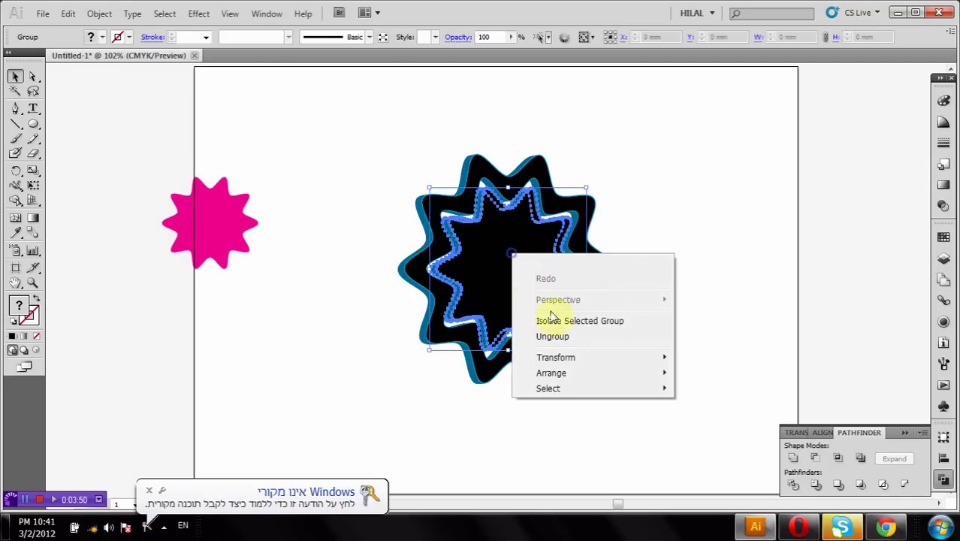
pyautogui.click(553, 337)
pyautogui.click(659, 278)
# Step: Zoom in on the star and ungroup the inner star's pieces
pyautogui.click(531, 277)
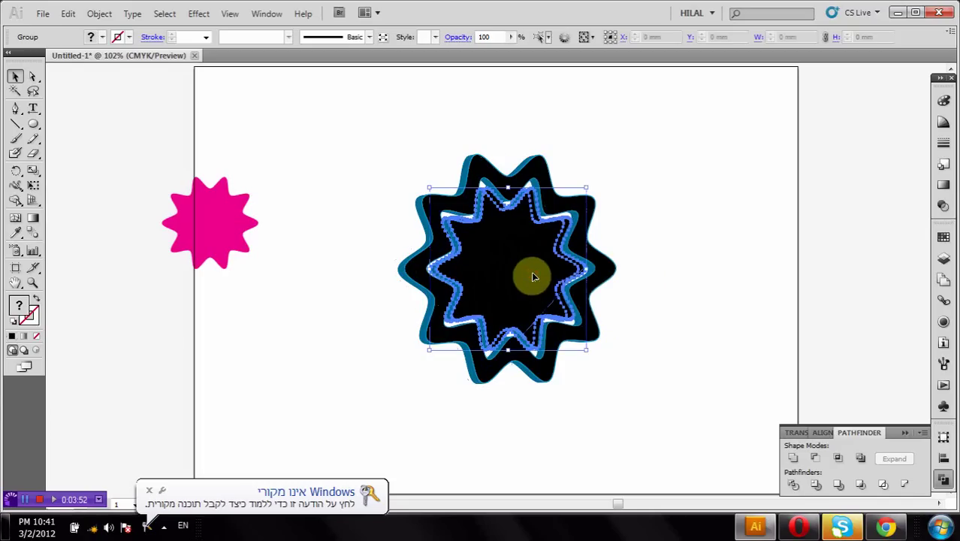
pyautogui.click(353, 247)
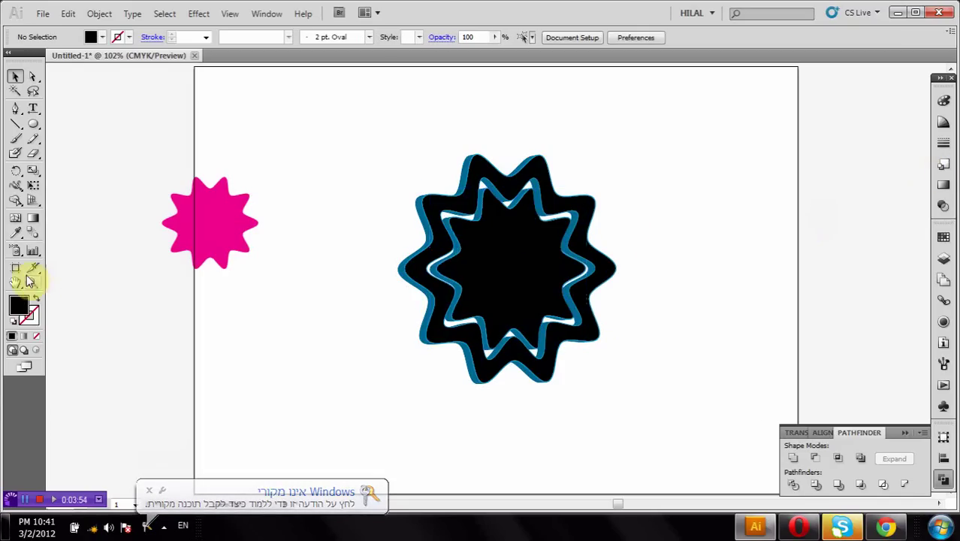
pyautogui.click(33, 282)
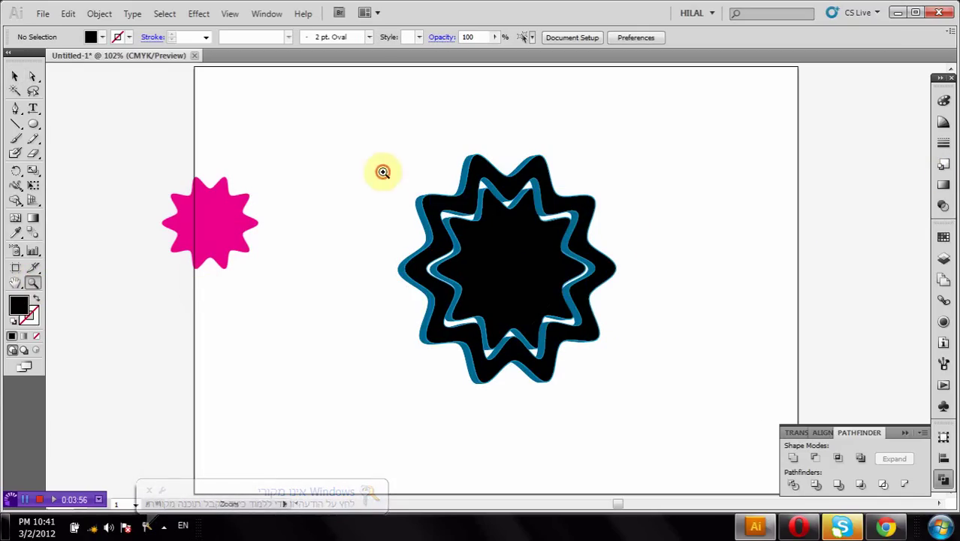
pyautogui.moveTo(381, 171); pyautogui.dragTo(632, 348)
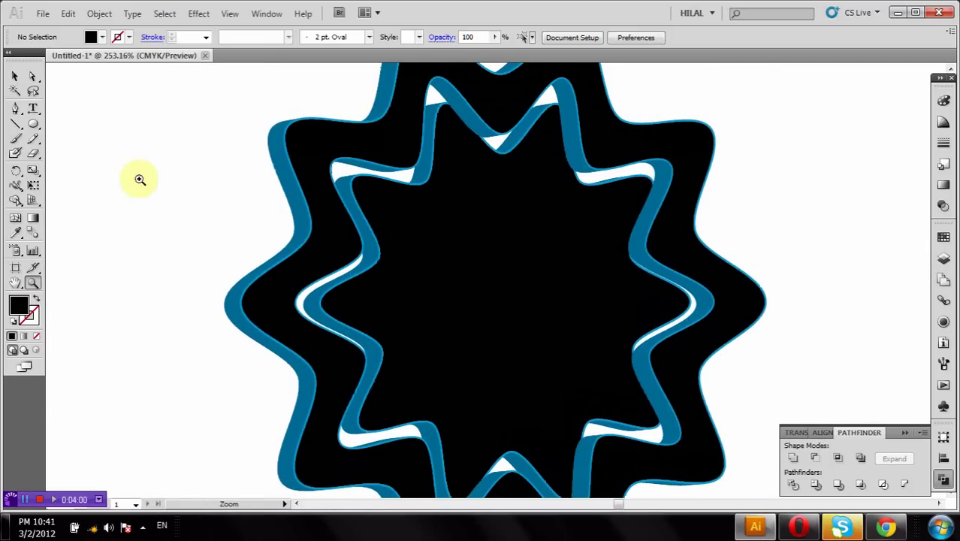
pyautogui.click(23, 80)
pyautogui.click(430, 220)
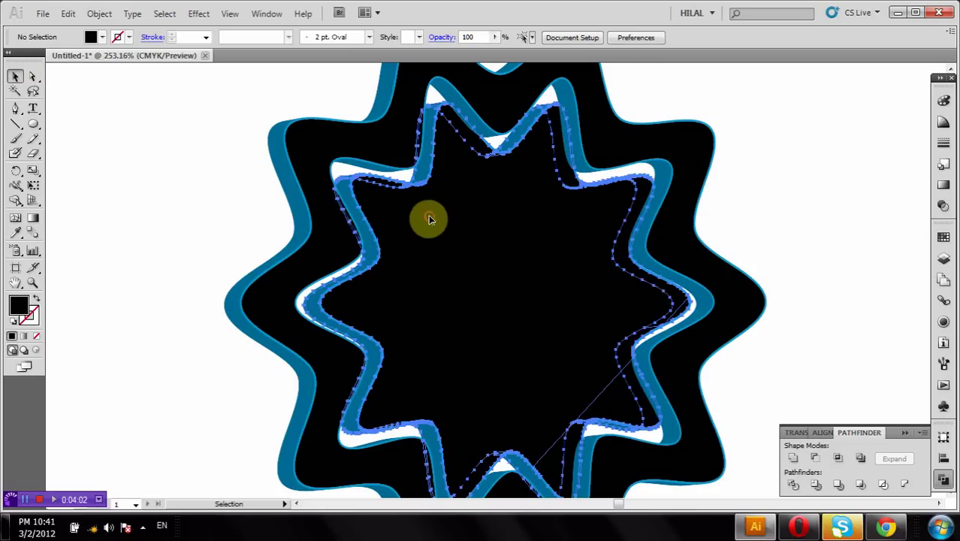
pyautogui.rightClick(430, 220)
pyautogui.click(481, 300)
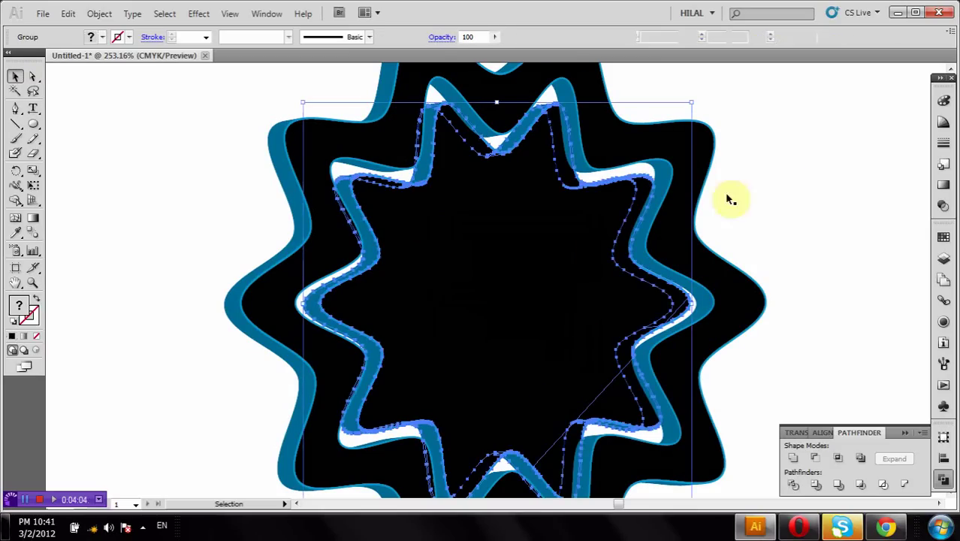
# Step: Select both inner star pieces and merge them with Pathfinder Unite
pyautogui.click(797, 155)
pyautogui.click(524, 243)
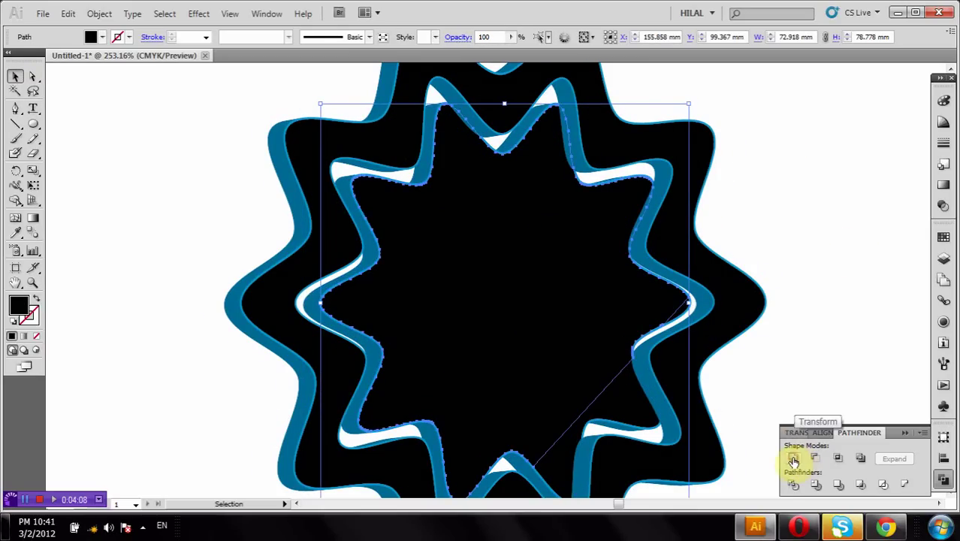
pyautogui.keyDown('shift'); pyautogui.click(610, 407); pyautogui.keyUp('shift')
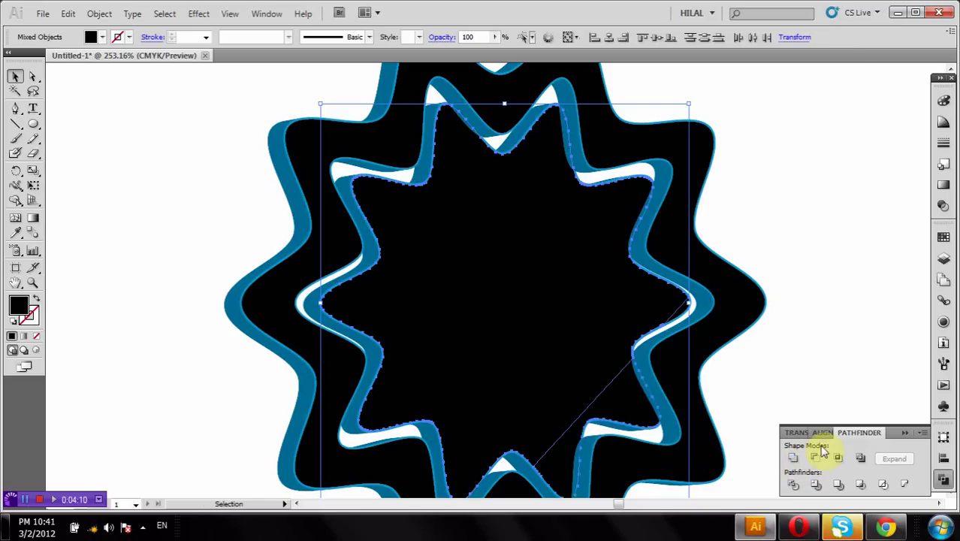
pyautogui.click(794, 458)
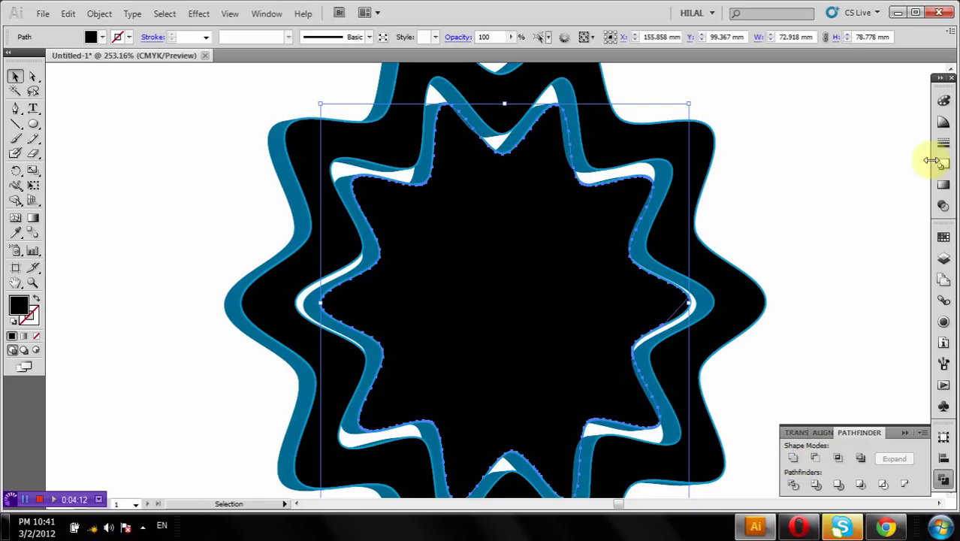
# Step: Fill the inner star with a gradient and shift its midpoint toward the light end
pyautogui.click(945, 185)
pyautogui.click(862, 203)
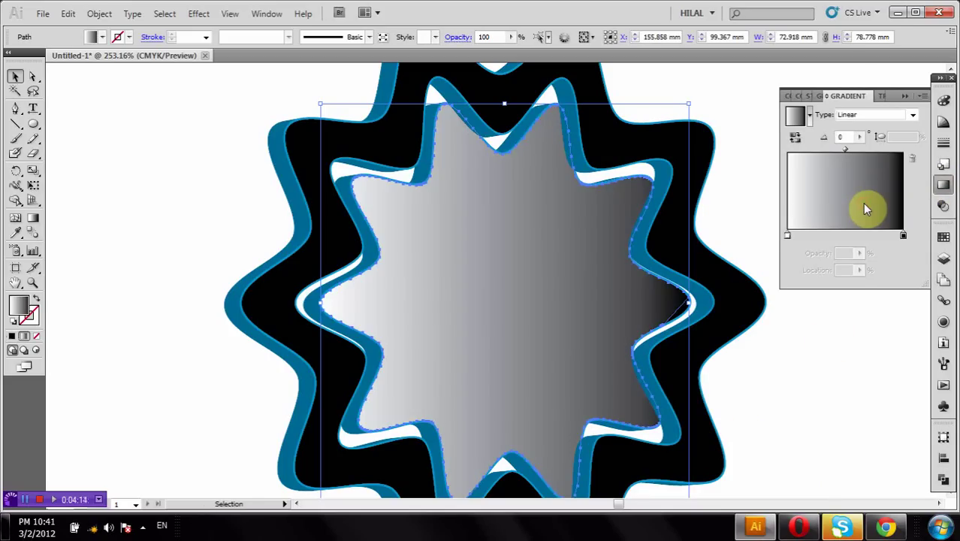
pyautogui.click(845, 151)
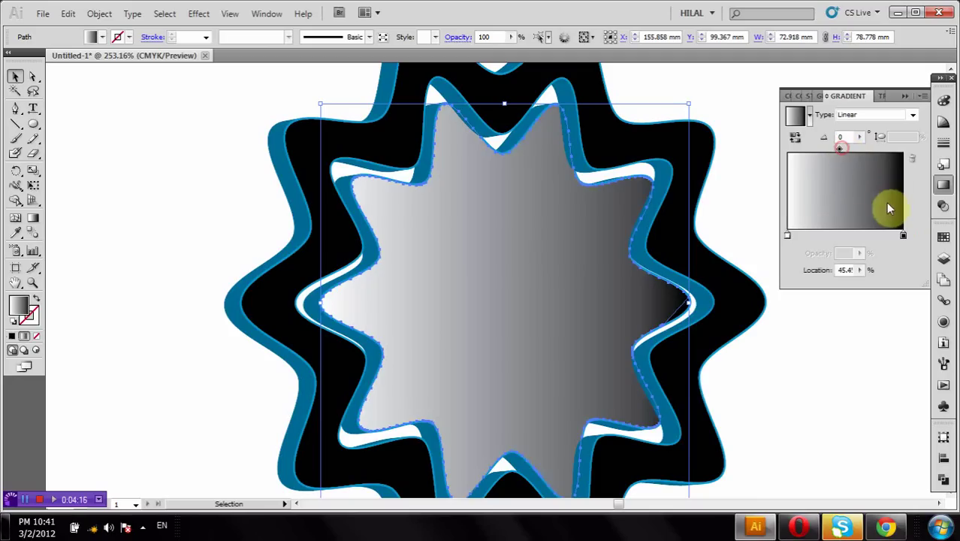
pyautogui.moveTo(842, 151)
pyautogui.mouseDown()
pyautogui.moveTo(821, 150)
pyautogui.moveTo(853, 154)
pyautogui.moveTo(824, 149)
pyautogui.mouseUp()
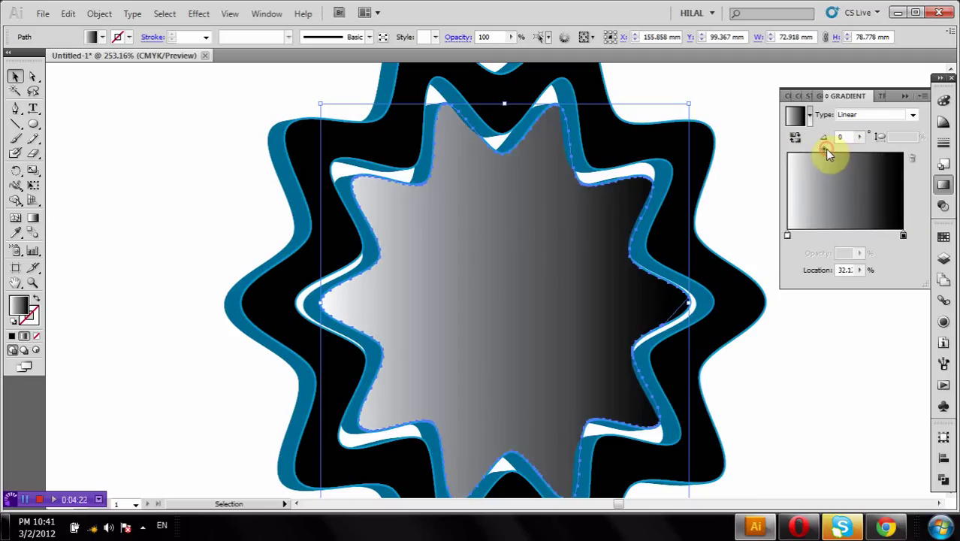
# Step: Set the gradient's dark end stop to a navy blue
pyautogui.doubleClick(904, 235)
pyautogui.click(781, 287)
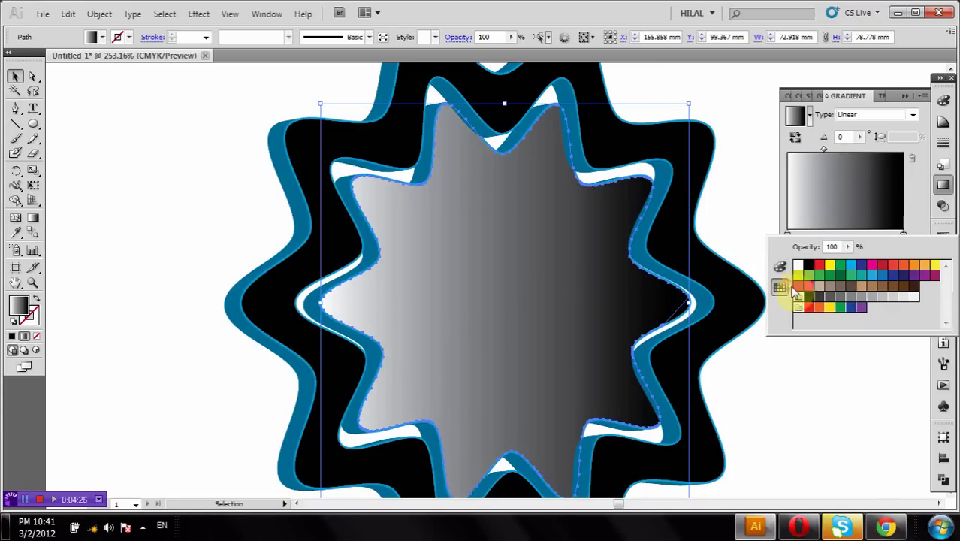
pyautogui.click(883, 278)
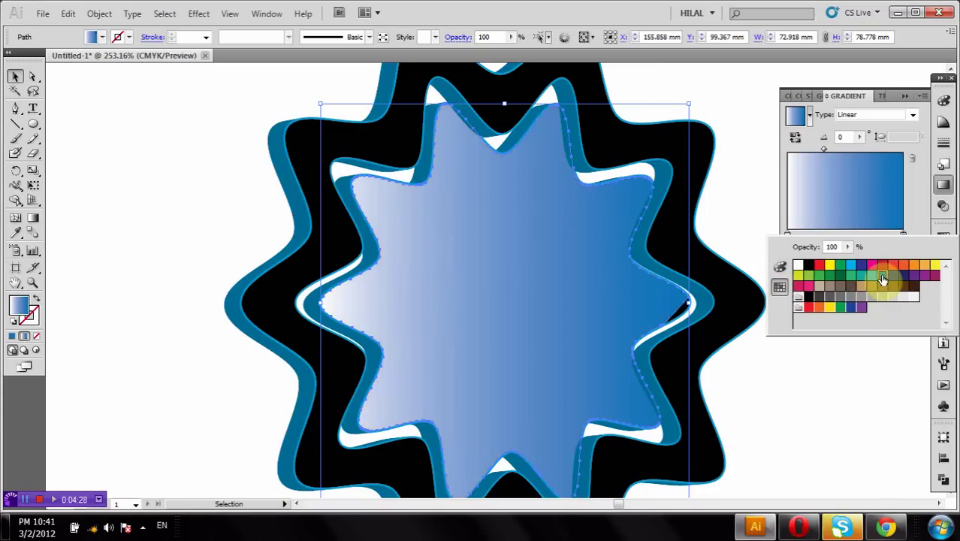
pyautogui.click(781, 268)
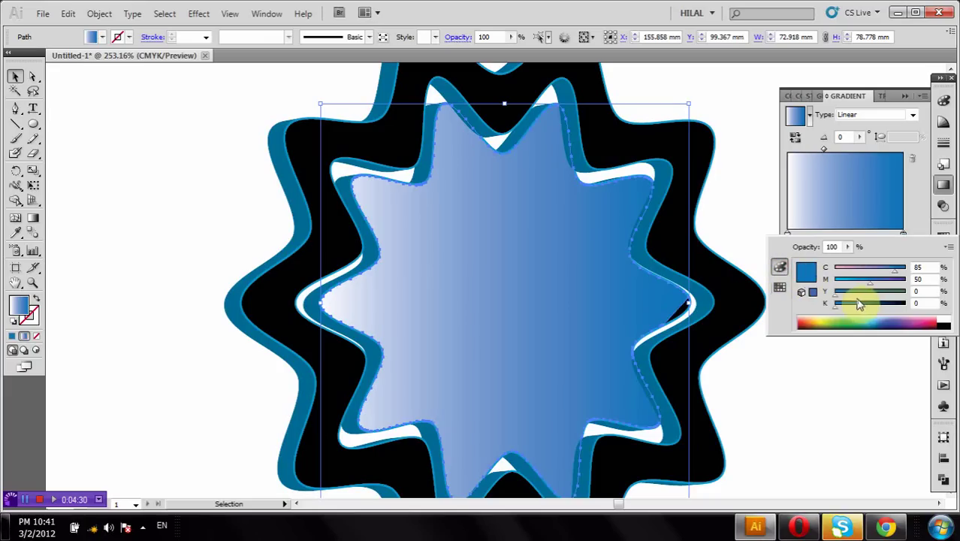
pyautogui.moveTo(865, 303)
pyautogui.mouseDown()
pyautogui.moveTo(881, 310)
pyautogui.moveTo(864, 305)
pyautogui.mouseUp()
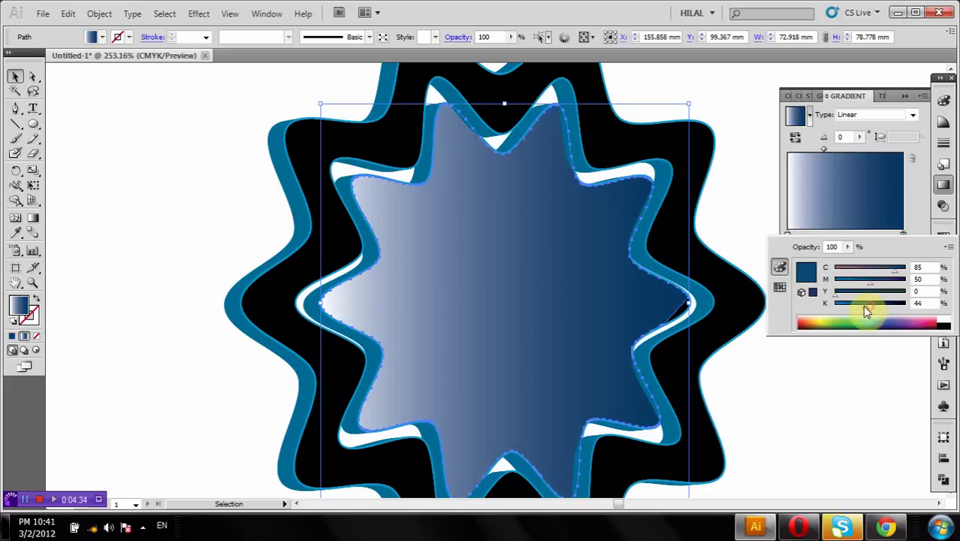
pyautogui.click(789, 238)
# Step: Set the light end stop to a bright blue and switch the gradient type to Radial
pyautogui.doubleClick(789, 236)
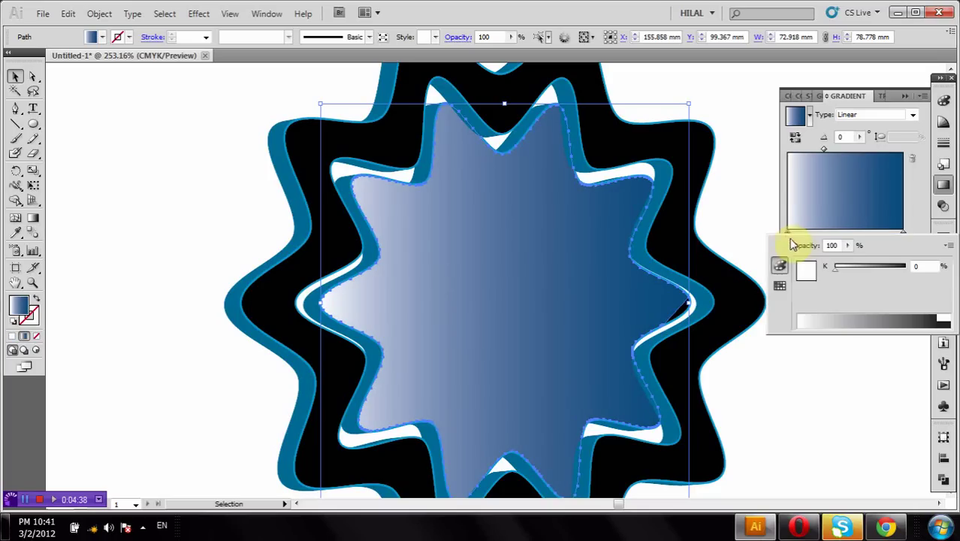
pyautogui.click(781, 280)
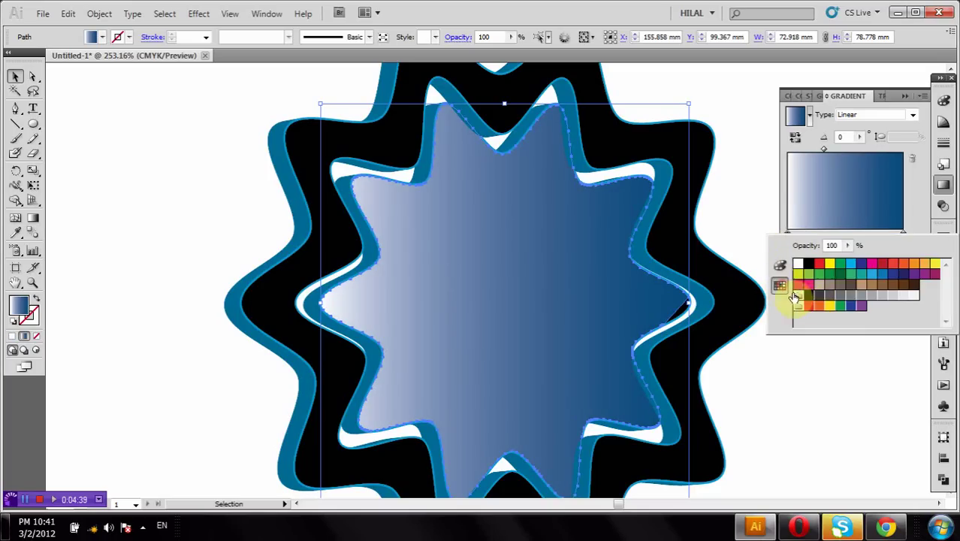
pyautogui.click(872, 276)
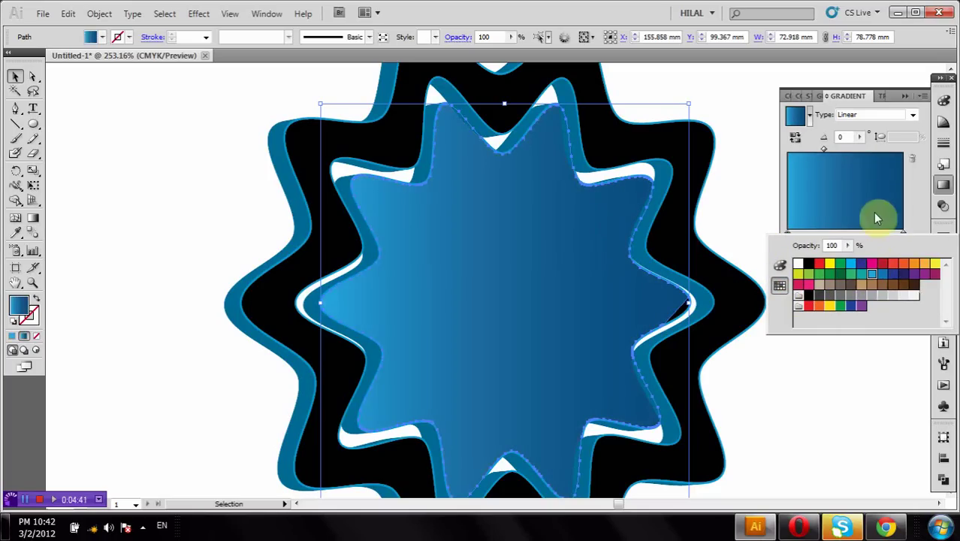
pyautogui.click(824, 151)
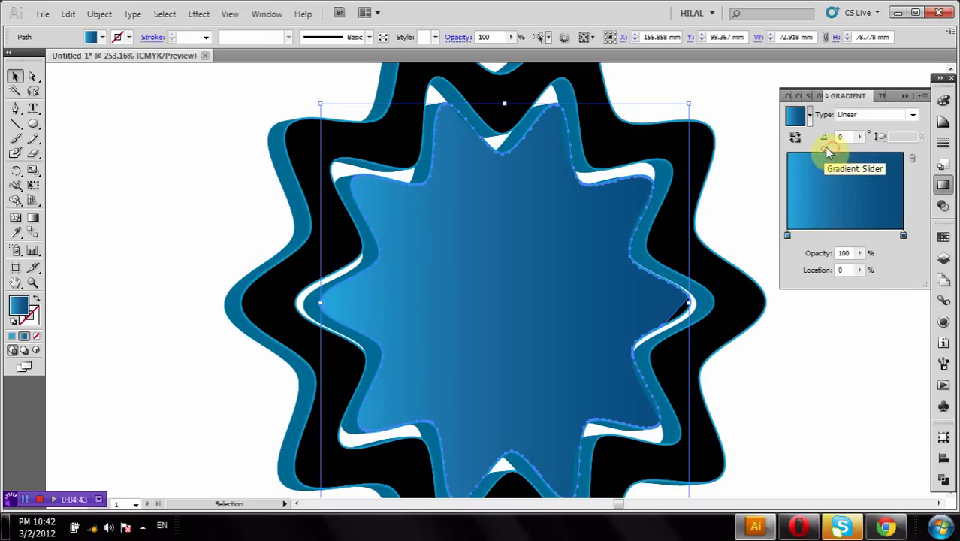
pyautogui.click(853, 114)
pyautogui.click(864, 134)
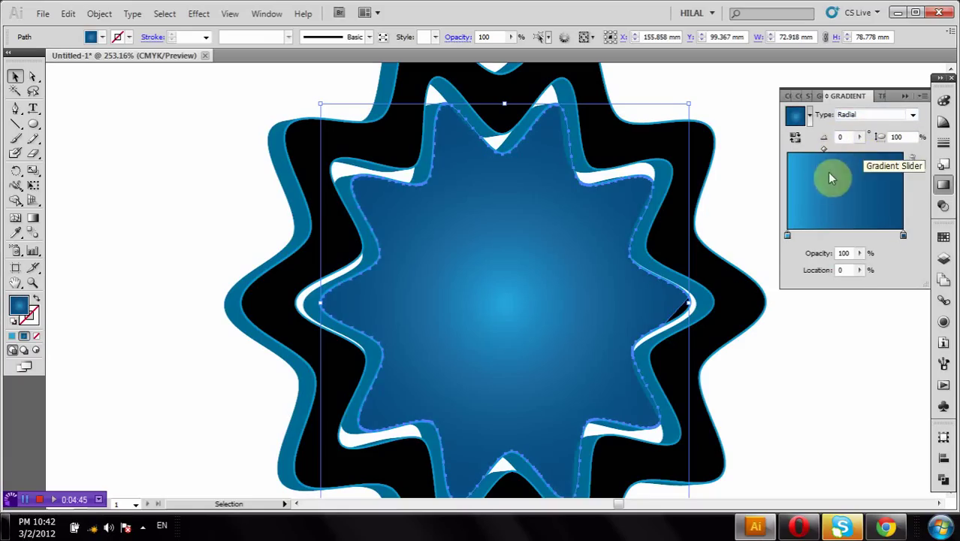
# Step: Widen the radial gradient and adjust its stops so the edges fade to navy 85/50/0/80
pyautogui.click(34, 223)
pyautogui.moveTo(691, 303); pyautogui.dragTo(808, 303)
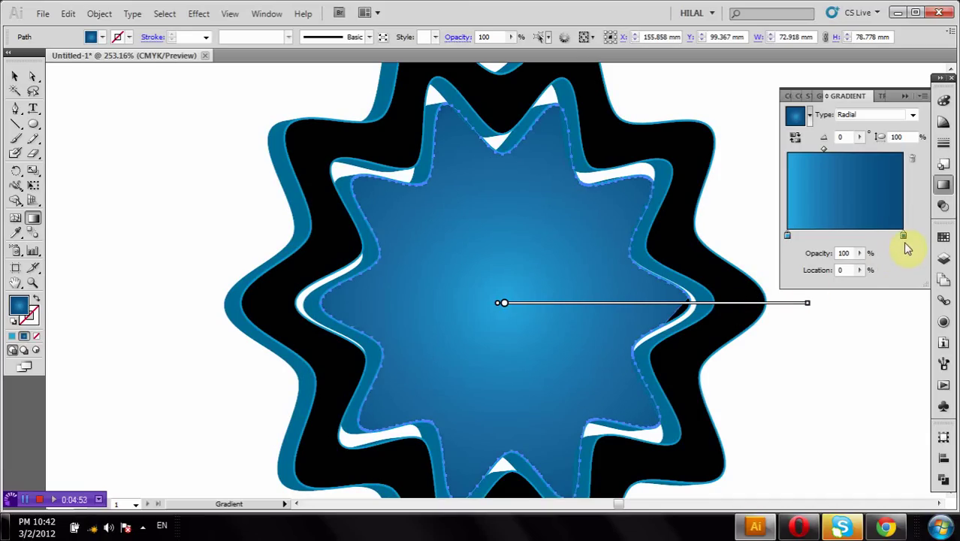
pyautogui.click(844, 237)
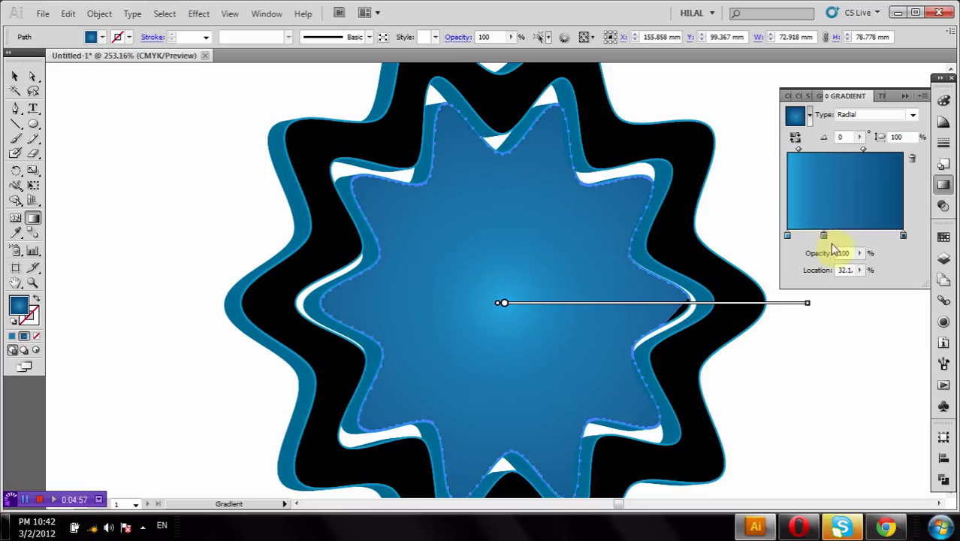
pyautogui.doubleClick(903, 236)
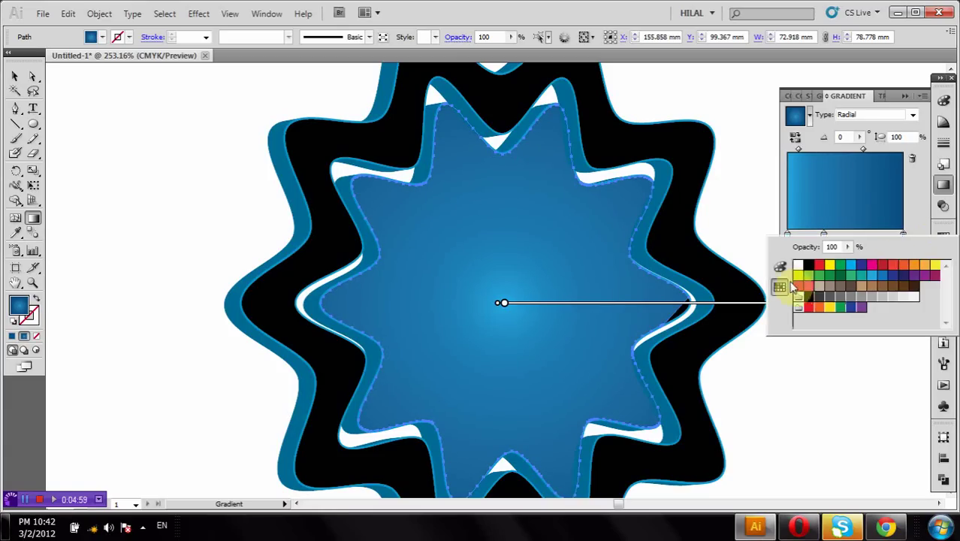
pyautogui.click(779, 267)
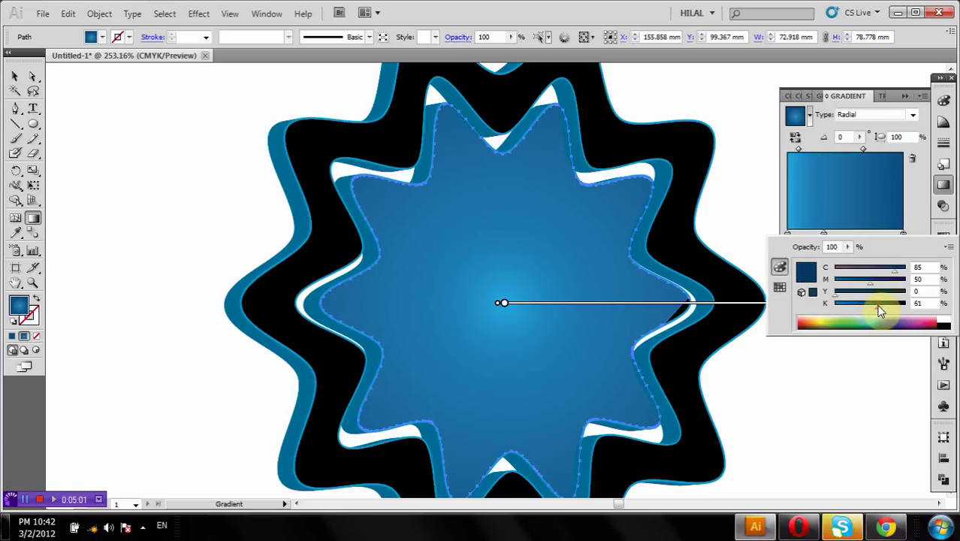
pyautogui.moveTo(877, 308); pyautogui.dragTo(907, 318)
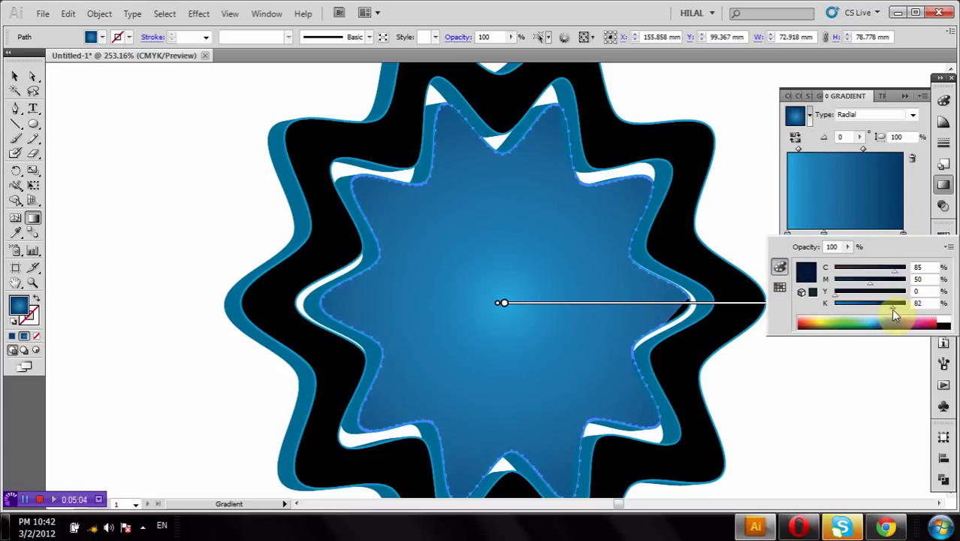
pyautogui.click(864, 154)
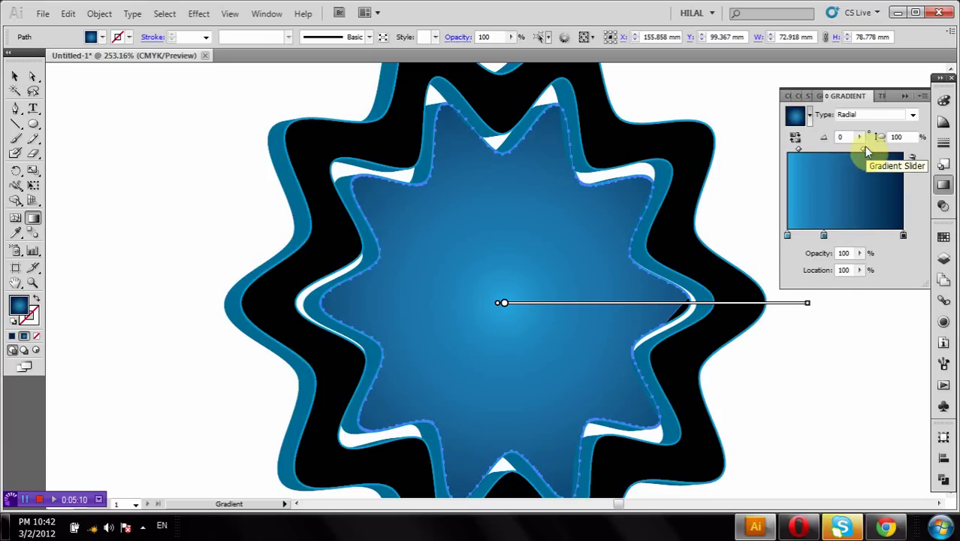
pyautogui.moveTo(864, 148); pyautogui.dragTo(850, 148)
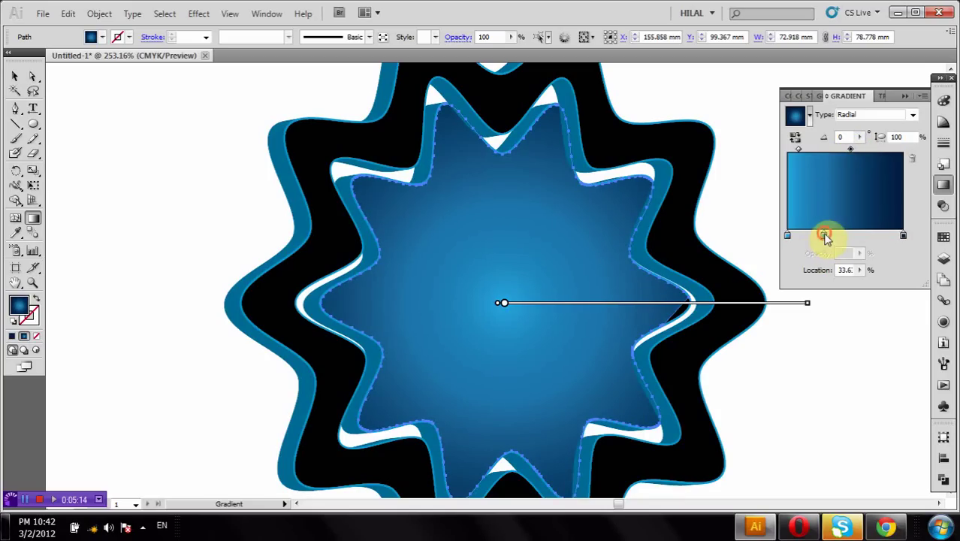
pyautogui.moveTo(825, 237); pyautogui.dragTo(847, 257)
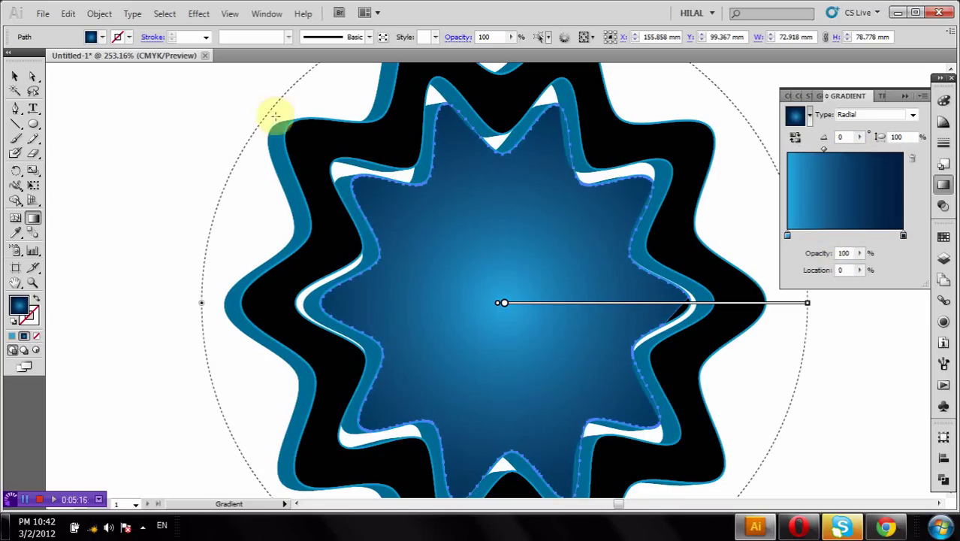
pyautogui.click(15, 76)
# Step: Expand the black outer star's appearance into shapes and ungroup the result
pyautogui.click(75, 107)
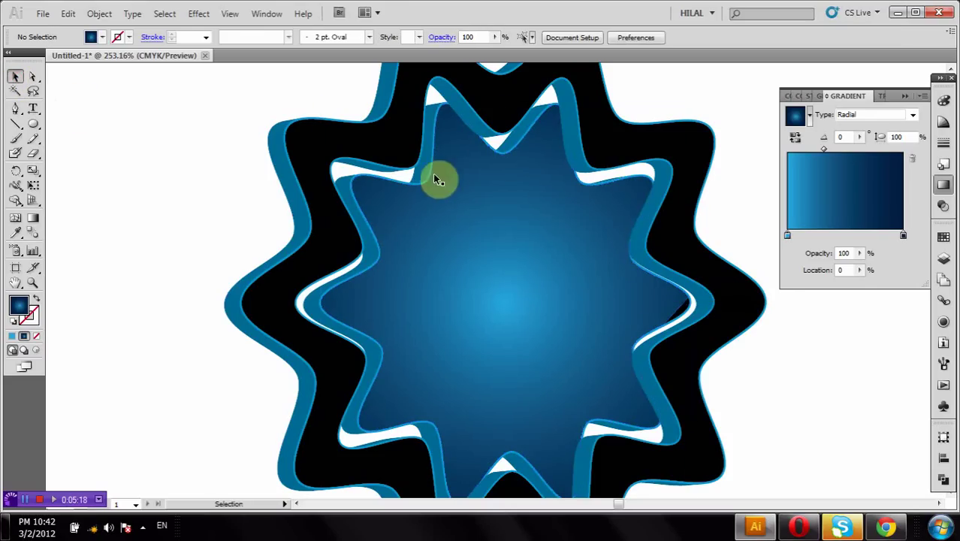
pyautogui.click(364, 139)
pyautogui.click(99, 14)
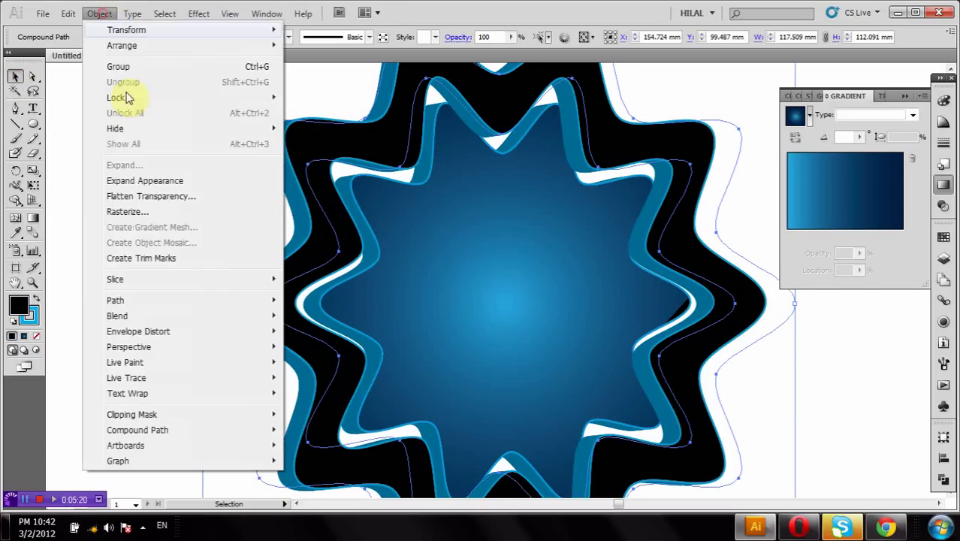
pyautogui.click(143, 180)
pyautogui.rightClick(303, 149)
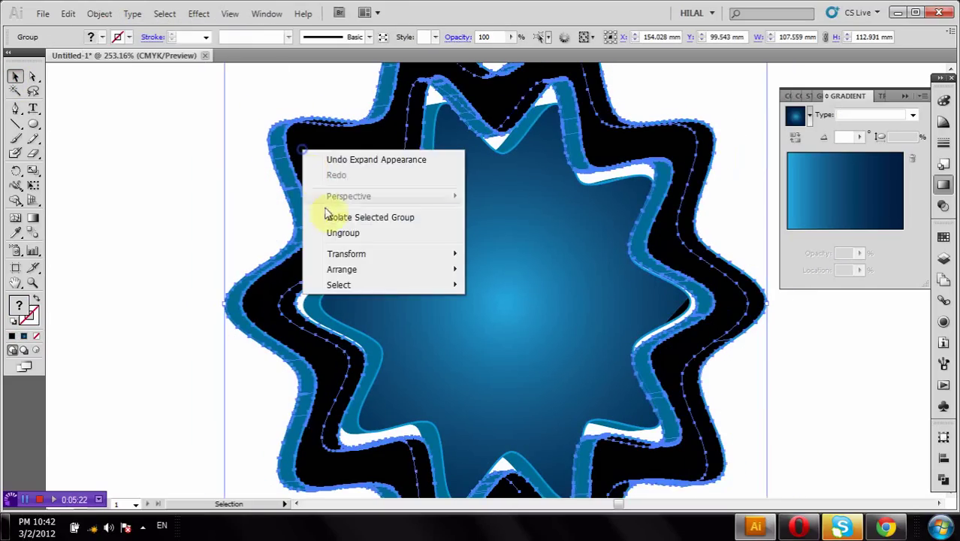
pyautogui.click(342, 233)
pyautogui.click(133, 171)
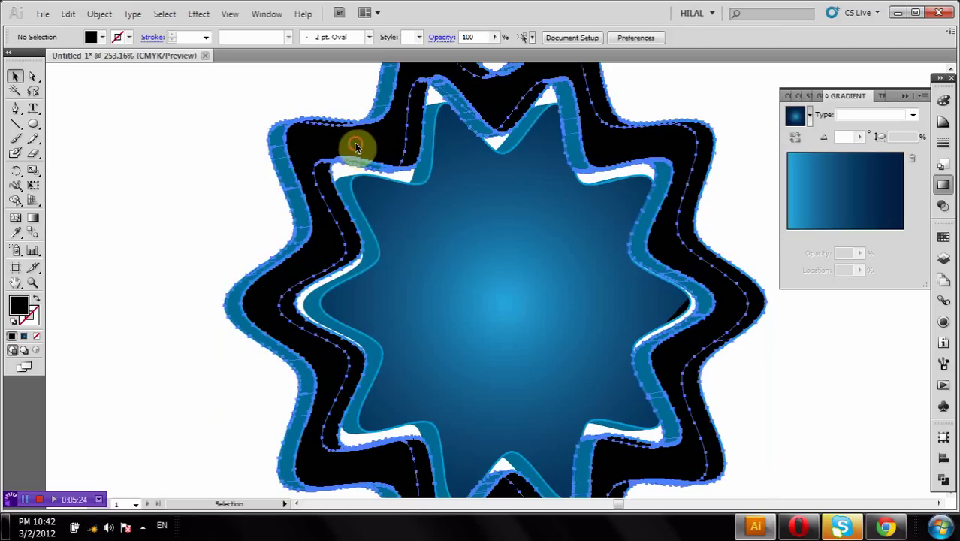
# Step: Copy the inner star's blue radial gradient onto the black outer ring with the Eyedropper
pyautogui.rightClick(356, 144)
pyautogui.click(381, 226)
pyautogui.click(196, 144)
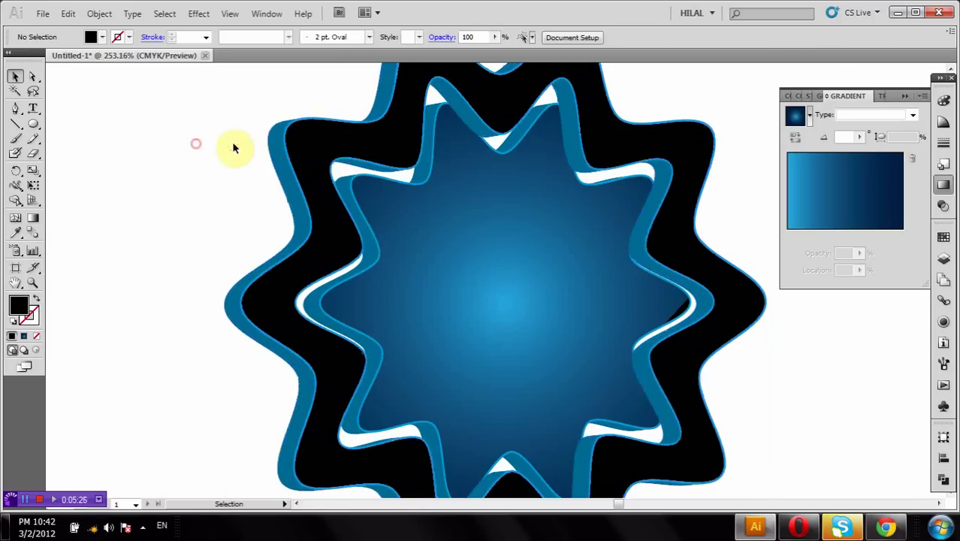
pyautogui.click(333, 146)
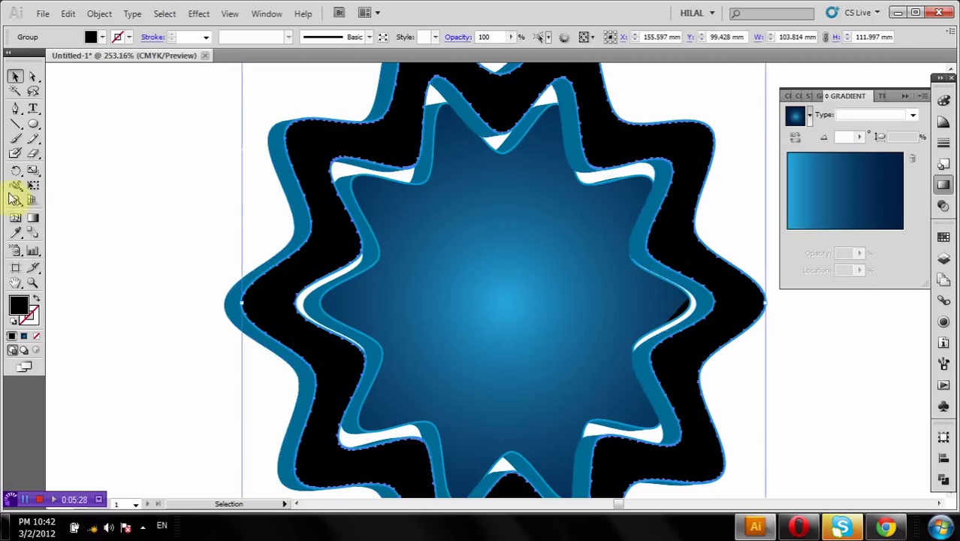
pyautogui.click(16, 234)
pyautogui.click(415, 228)
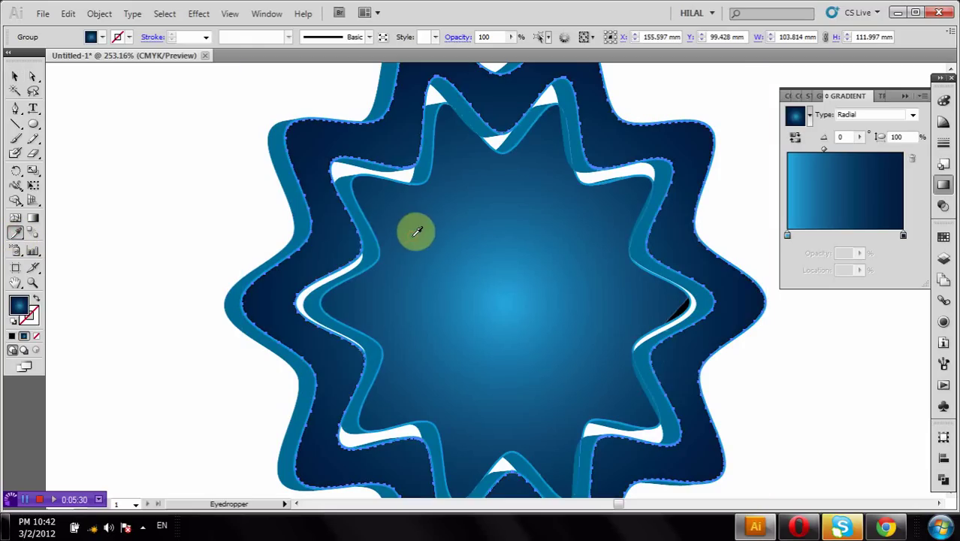
pyautogui.click(10, 80)
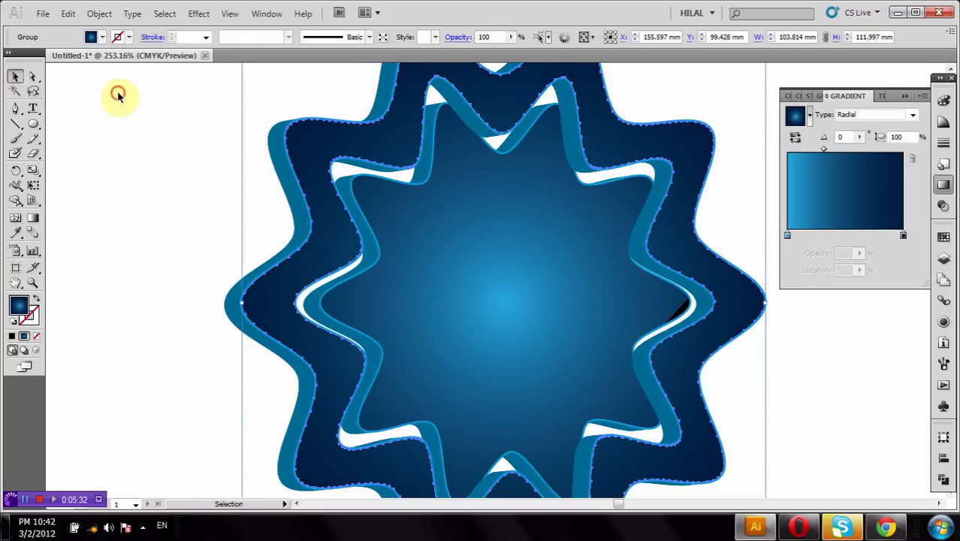
pyautogui.click(117, 91)
pyautogui.scroll(2, 193, 135)
# Step: Select the light highlight strips around the ring: top, left peak, left side, and three bottom strips
pyautogui.scroll(1, 193, 135)
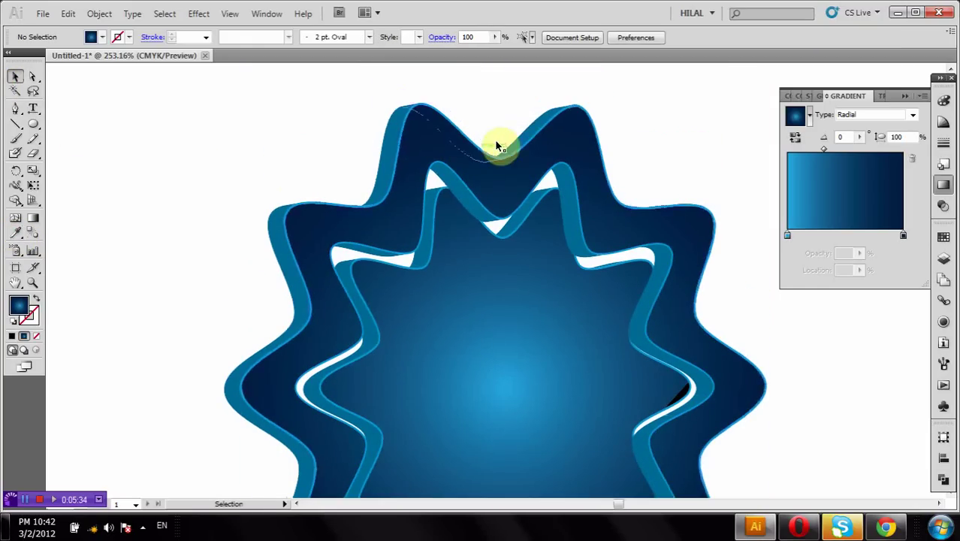
pyautogui.click(533, 134)
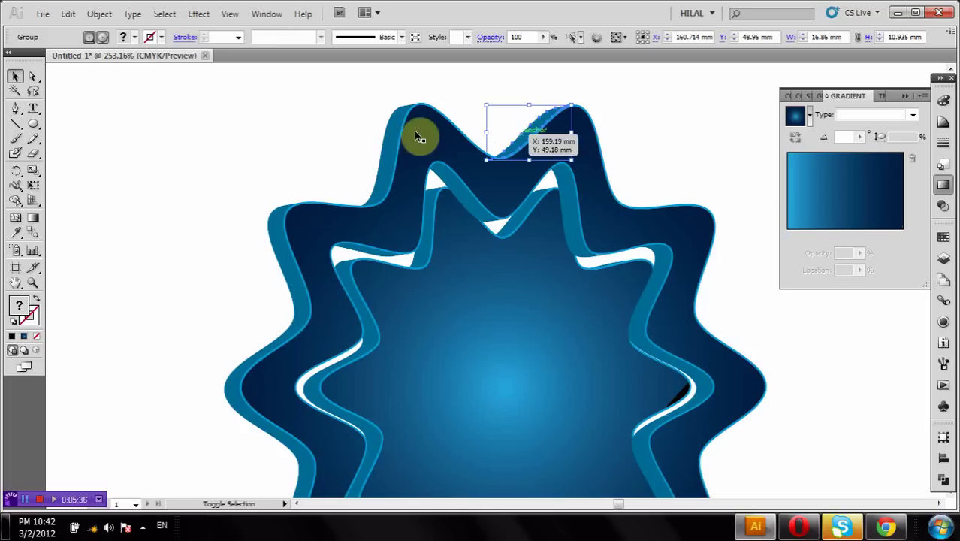
pyautogui.click(408, 113)
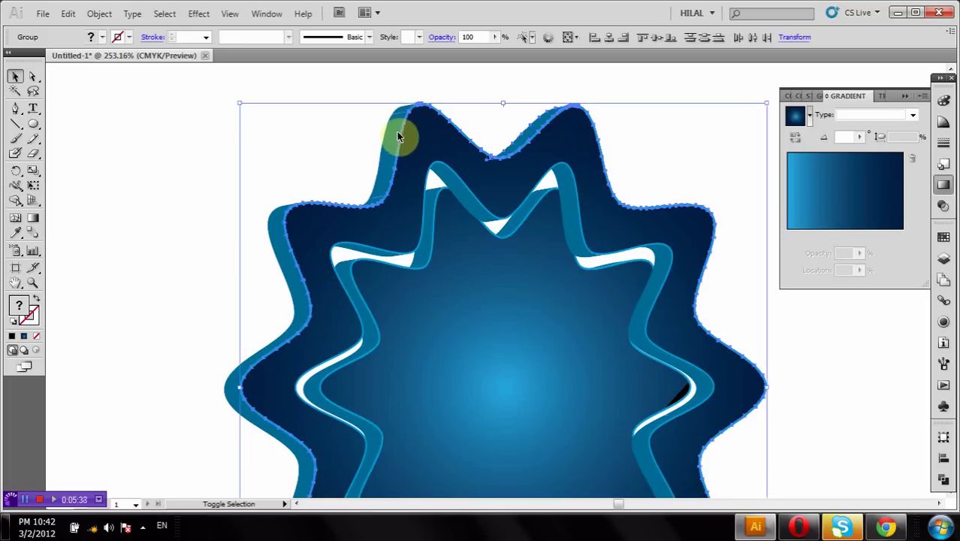
pyautogui.click(417, 92)
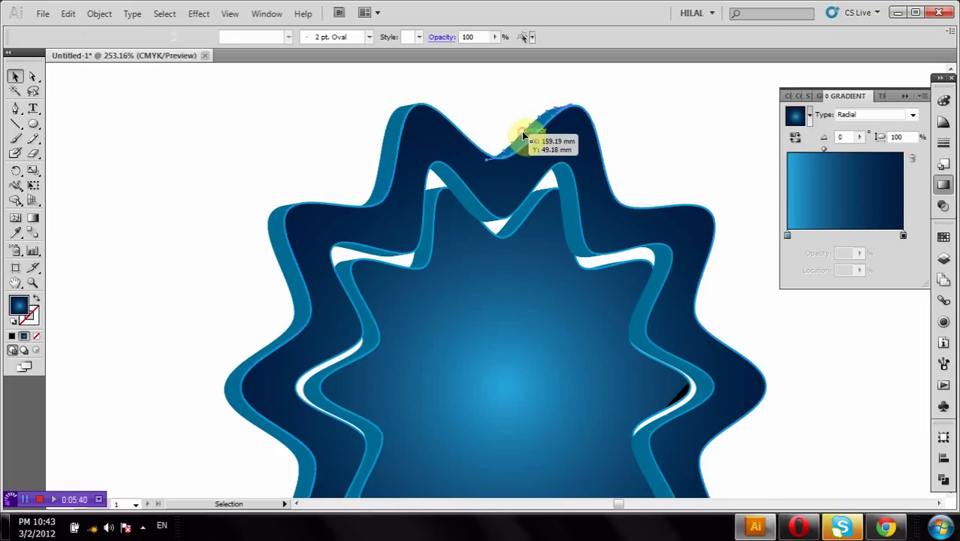
pyautogui.click(522, 132)
pyautogui.keyDown('shift'); pyautogui.click(393, 145); pyautogui.keyUp('shift')
pyautogui.keyDown('shift'); pyautogui.click(390, 145); pyautogui.keyUp('shift')
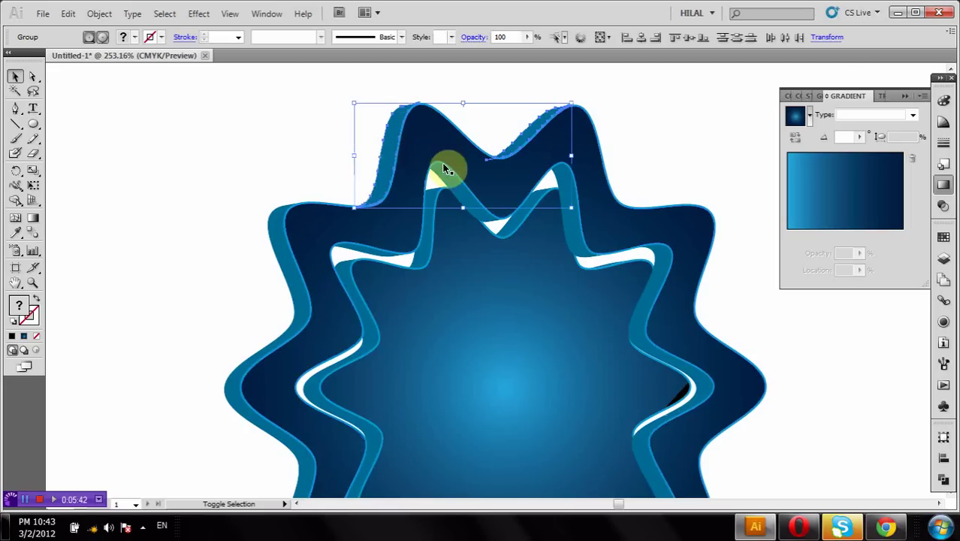
pyautogui.keyDown('shift'); pyautogui.click(279, 255); pyautogui.keyUp('shift')
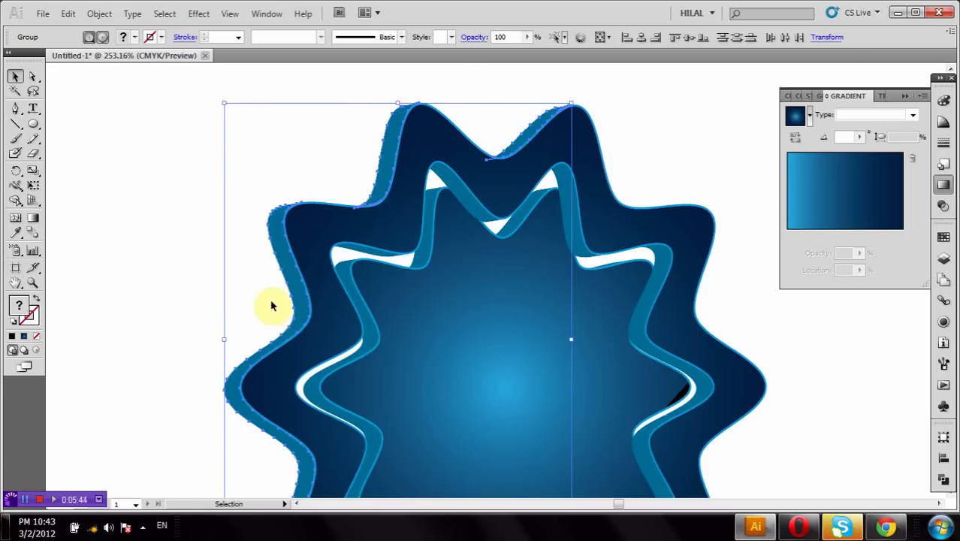
pyautogui.scroll(-3, 274, 297)
pyautogui.scroll(-3, 274, 289)
pyautogui.keyDown('shift'); pyautogui.click(403, 443); pyautogui.keyUp('shift')
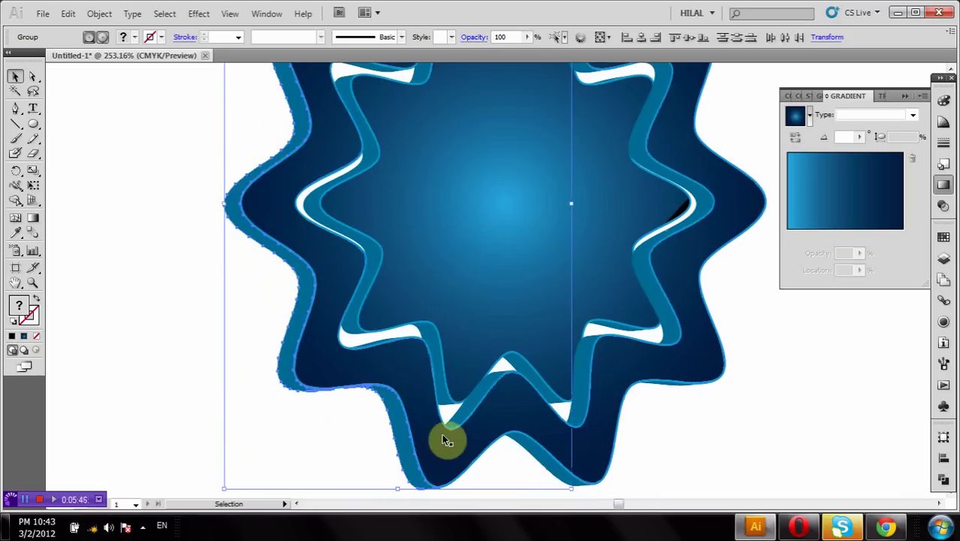
pyautogui.keyDown('shift'); pyautogui.click(536, 456); pyautogui.keyUp('shift')
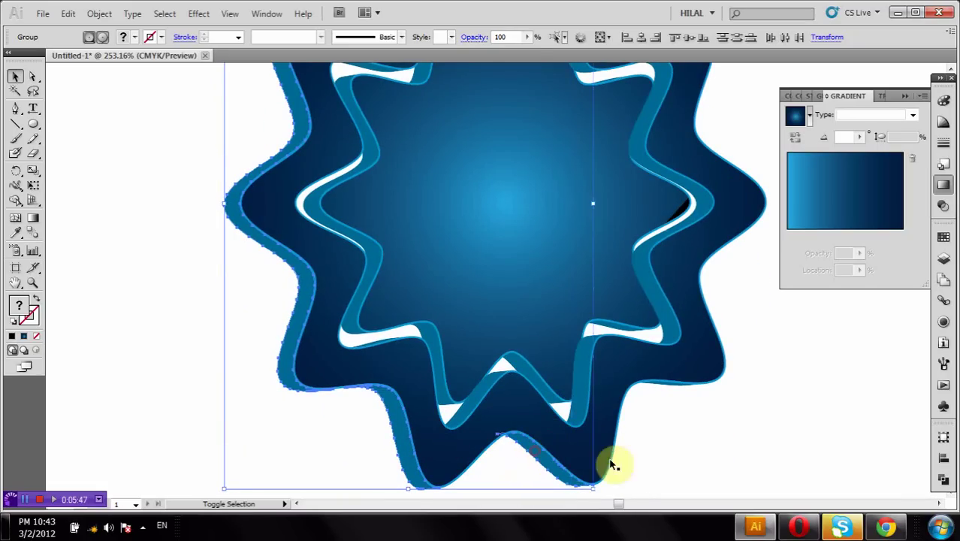
pyautogui.keyDown('shift'); pyautogui.click(678, 389); pyautogui.keyUp('shift')
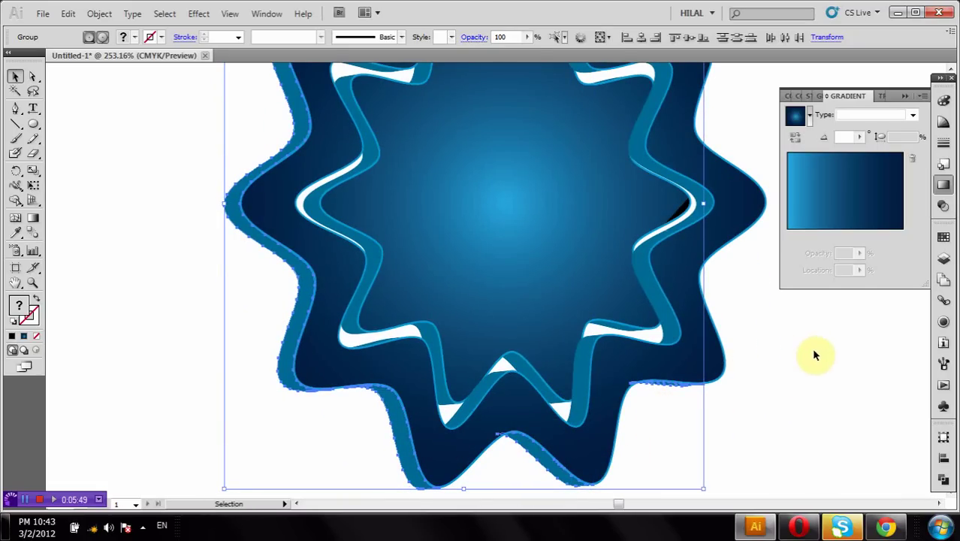
pyautogui.scroll(2, 815, 354)
pyautogui.scroll(2, 822, 323)
pyautogui.scroll(1, 826, 293)
# Step: Fill the selected highlights with a radial gradient and unite them into one shape with Pathfinder
pyautogui.click(847, 202)
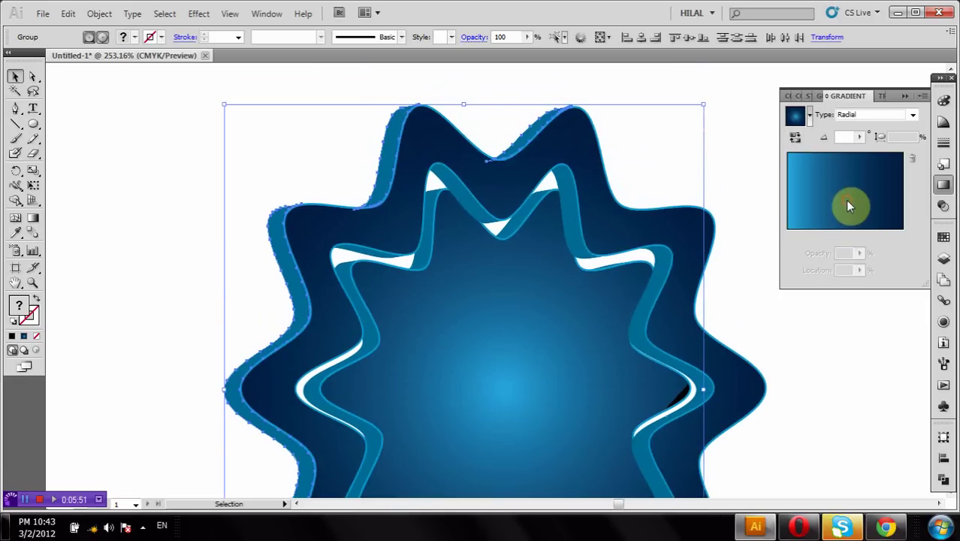
pyautogui.click(944, 478)
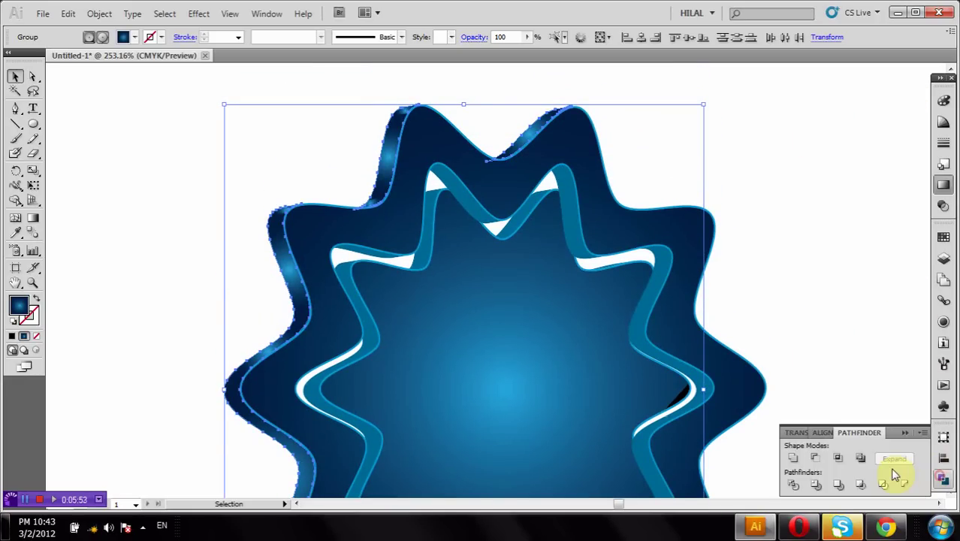
pyautogui.click(793, 459)
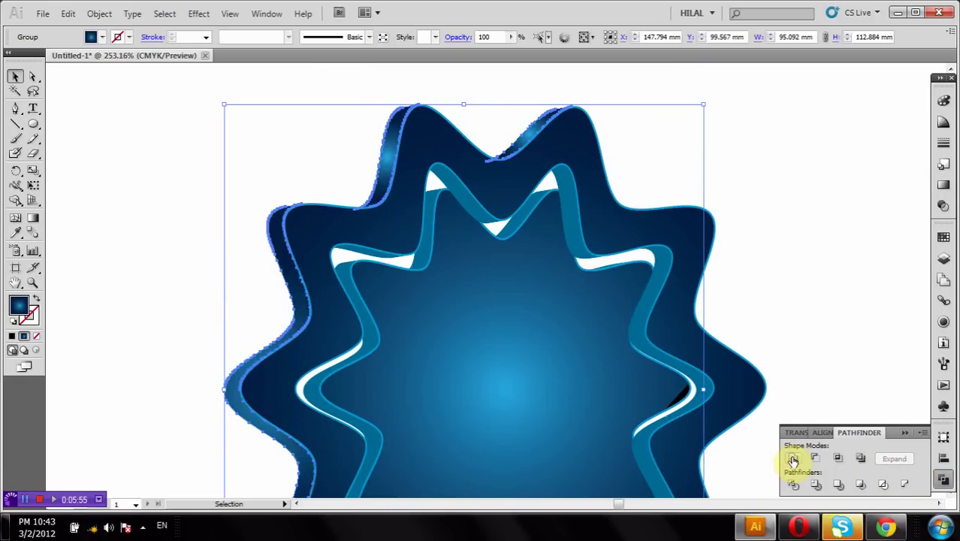
pyautogui.scroll(-2, 847, 261)
pyautogui.scroll(1, 848, 261)
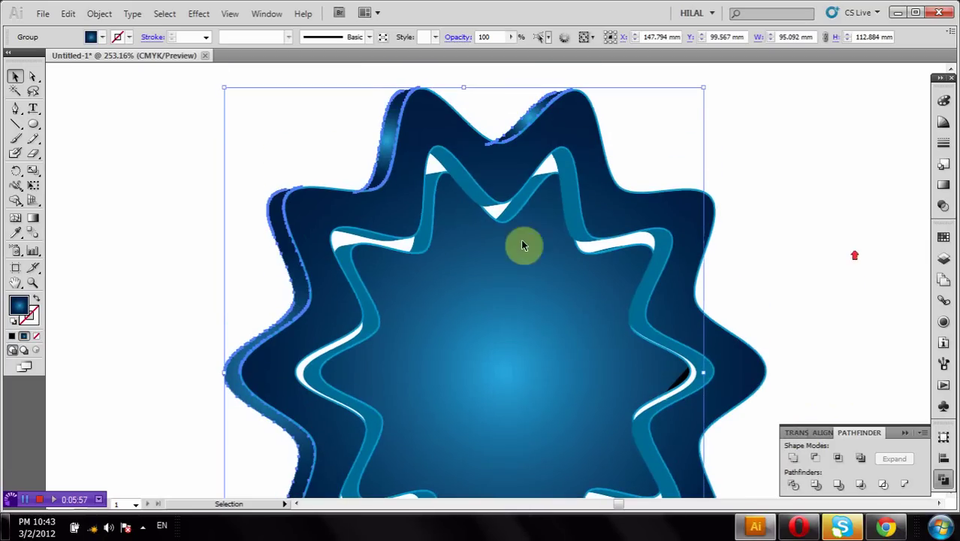
# Step: Redraw the gradient left-to-right across the merged highlight shape
pyautogui.click(33, 218)
pyautogui.moveTo(253, 262); pyautogui.dragTo(573, 275)
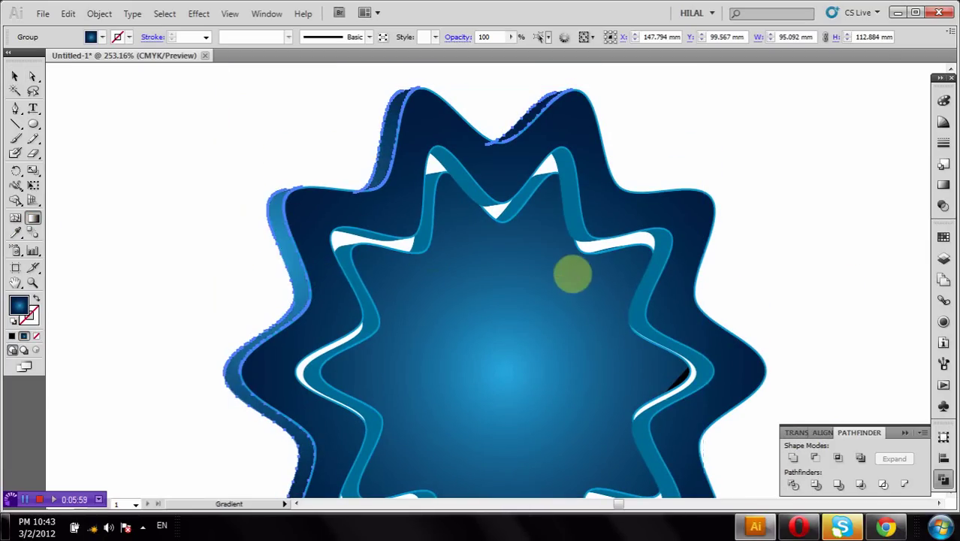
pyautogui.scroll(-1, 411, 210)
pyautogui.scroll(-1, 422, 209)
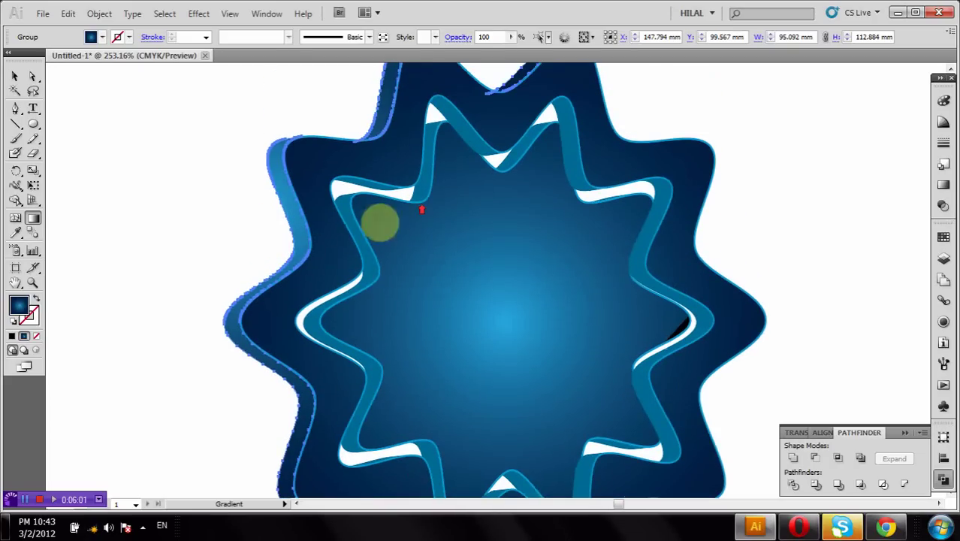
pyautogui.click(16, 78)
# Step: Select the six side strips of the inner ribbon, from upper-right around to top-left
pyautogui.click(59, 87)
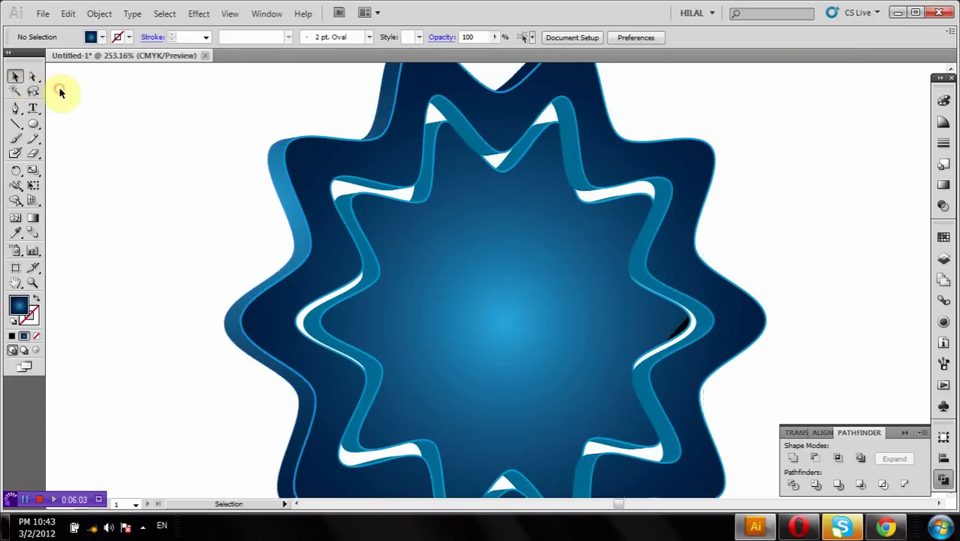
pyautogui.scroll(2, 83, 109)
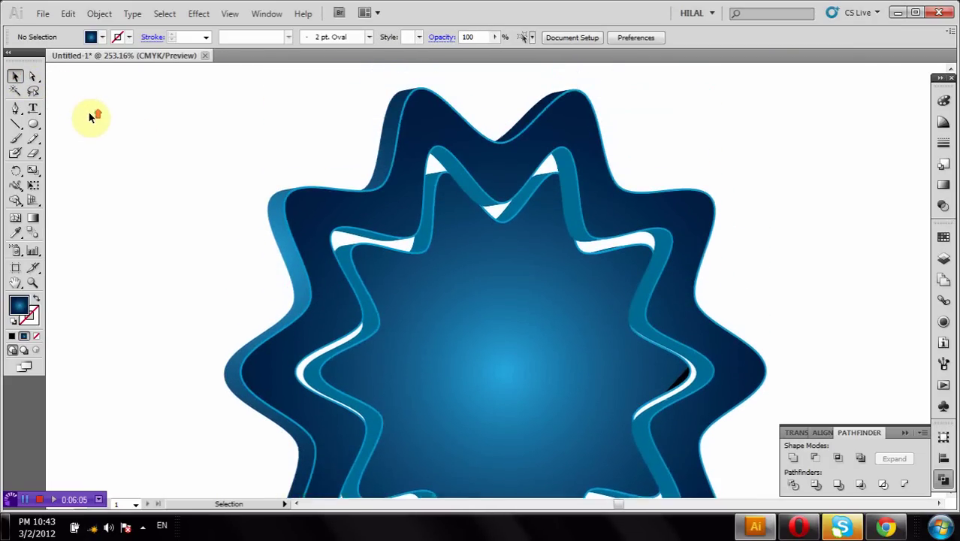
pyautogui.scroll(-3, 740, 181)
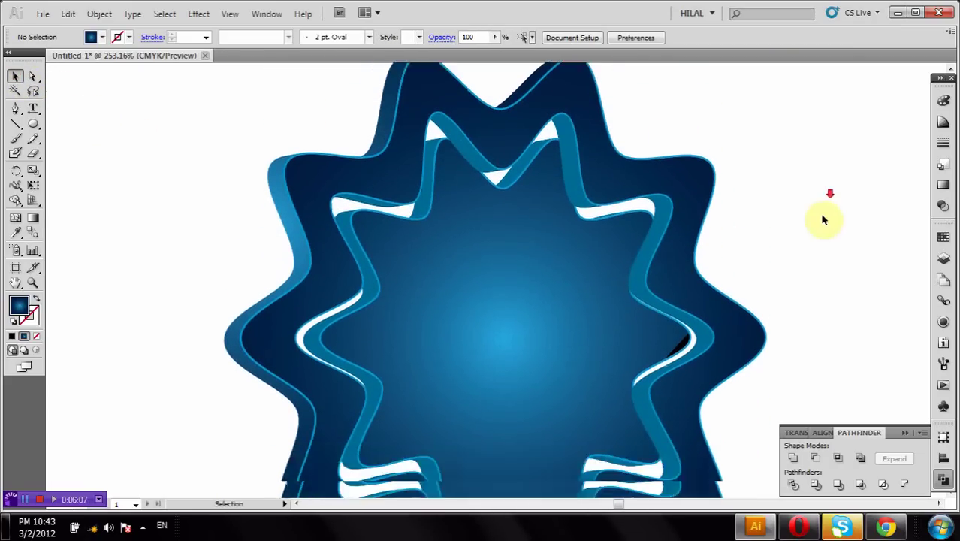
pyautogui.scroll(-3, 822, 226)
pyautogui.click(656, 338)
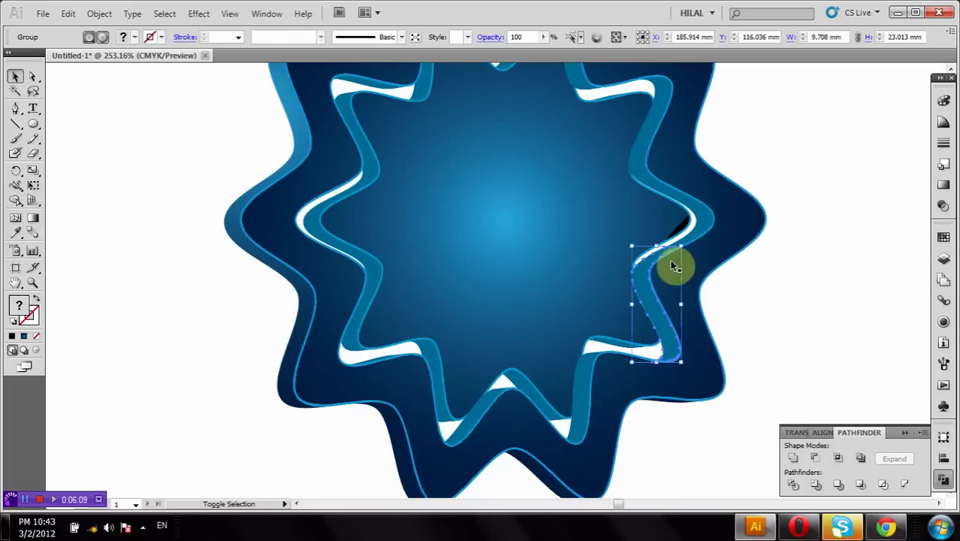
pyautogui.click(686, 227)
pyautogui.click(815, 168)
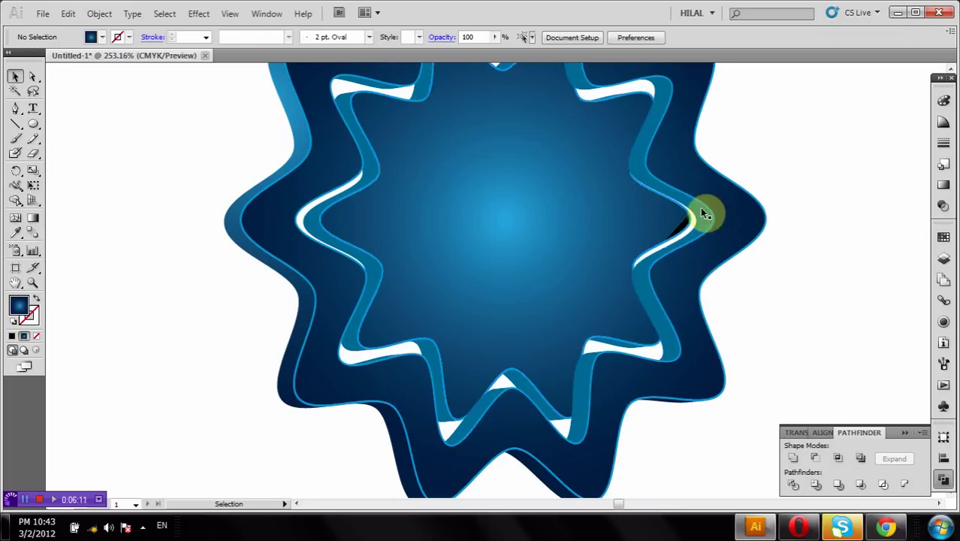
pyautogui.click(702, 214)
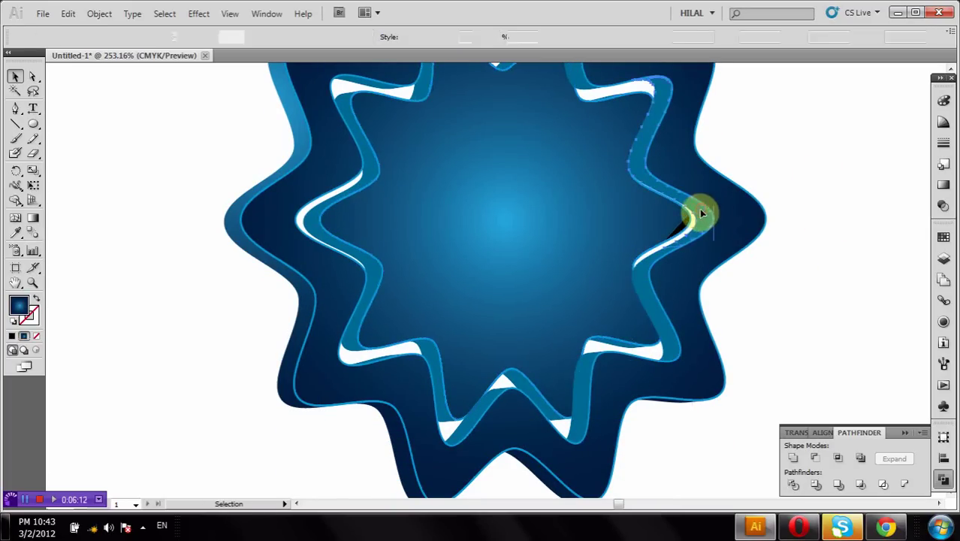
pyautogui.keyDown('shift'); pyautogui.click(641, 269); pyautogui.keyUp('shift')
pyautogui.keyDown('shift'); pyautogui.click(577, 388); pyautogui.keyUp('shift')
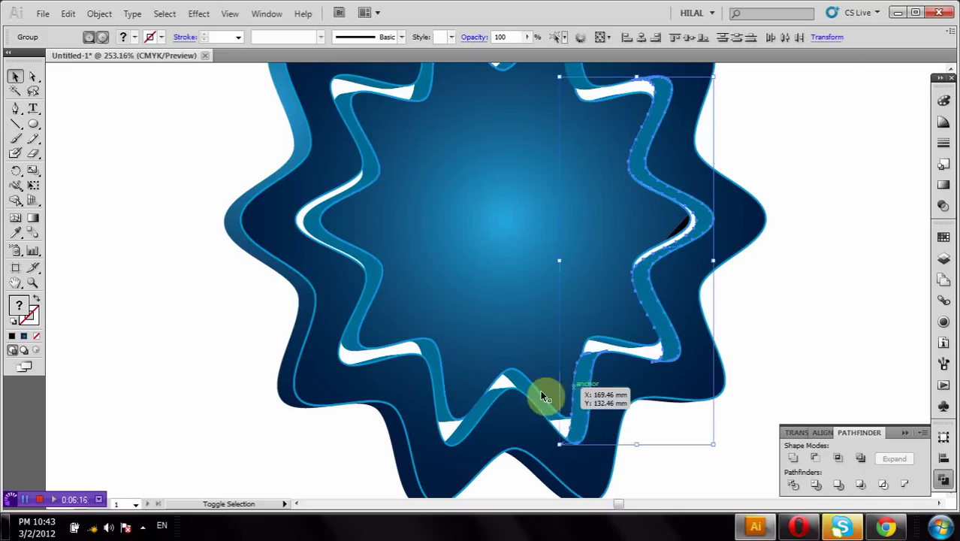
pyautogui.keyDown('shift'); pyautogui.click(469, 418); pyautogui.keyUp('shift')
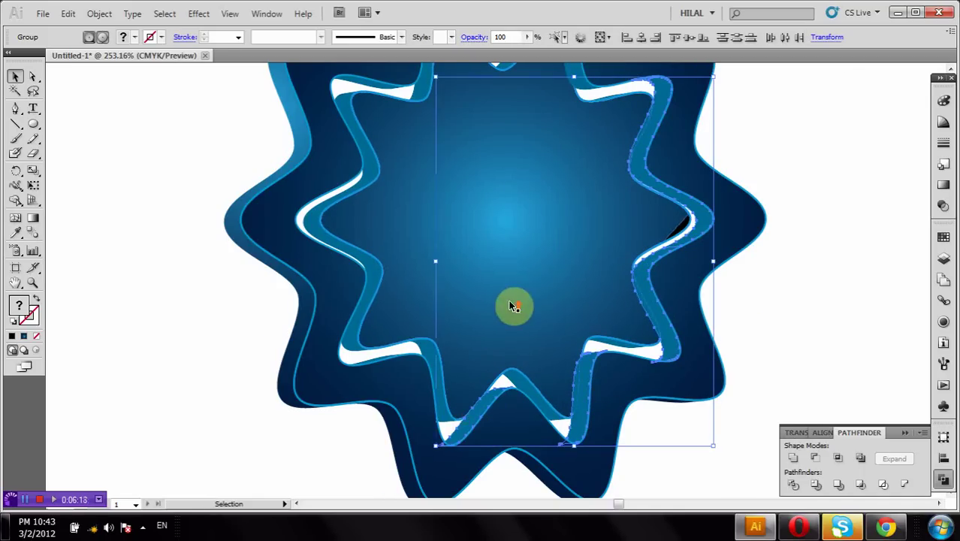
pyautogui.scroll(3, 514, 306)
pyautogui.keyDown('shift'); pyautogui.click(569, 105); pyautogui.keyUp('shift')
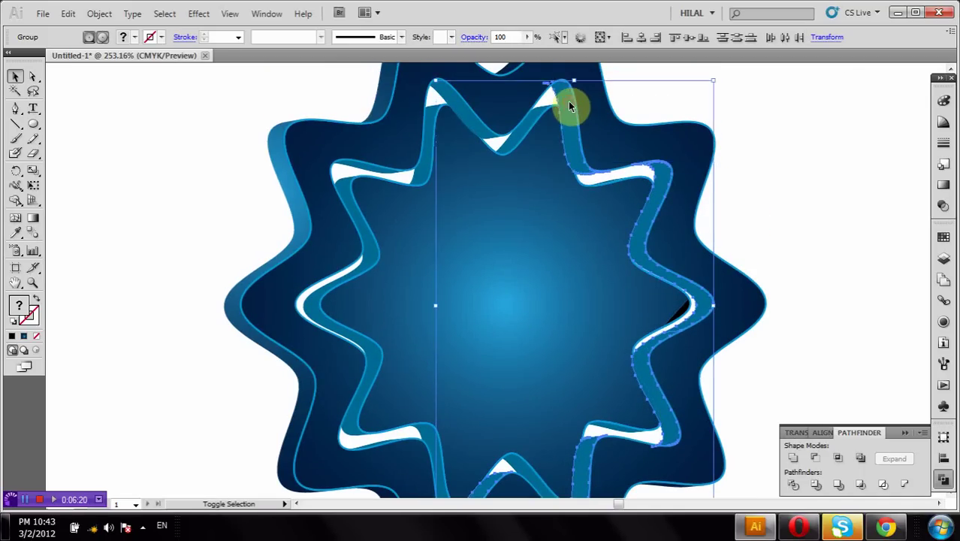
pyautogui.keyDown('shift'); pyautogui.click(456, 104); pyautogui.keyUp('shift')
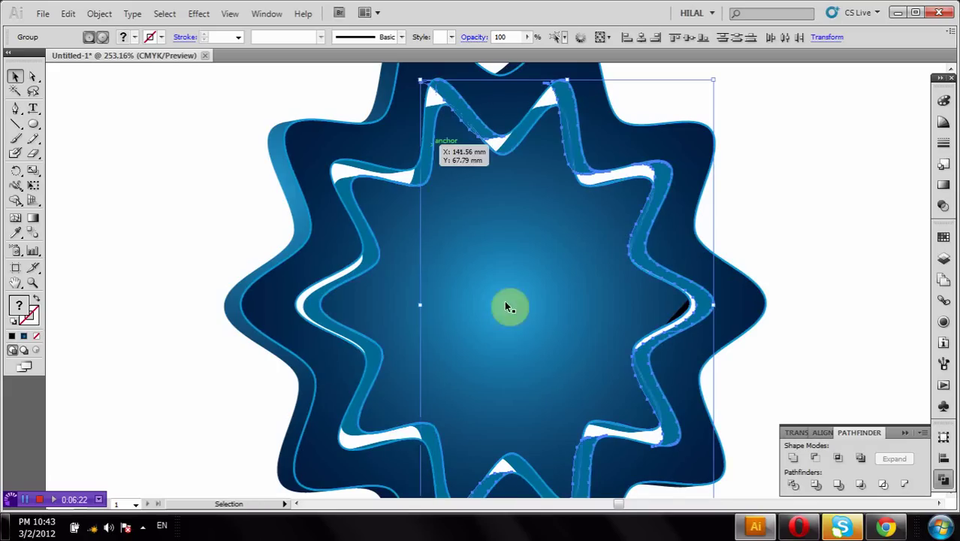
# Step: Unite the ribbon strips and redraw their blue gradient leftward, rightward, then upward
pyautogui.click(790, 460)
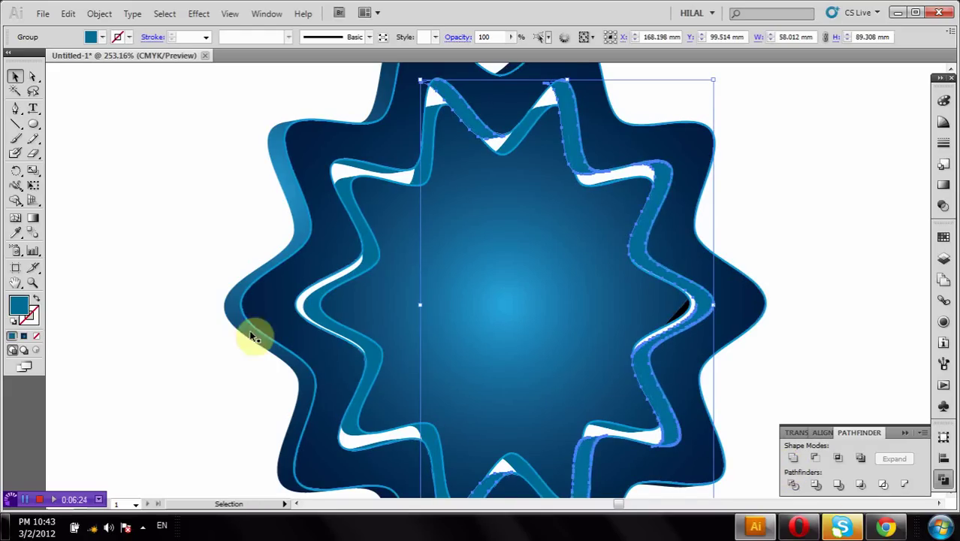
pyautogui.scroll(-1, 252, 332)
pyautogui.click(33, 218)
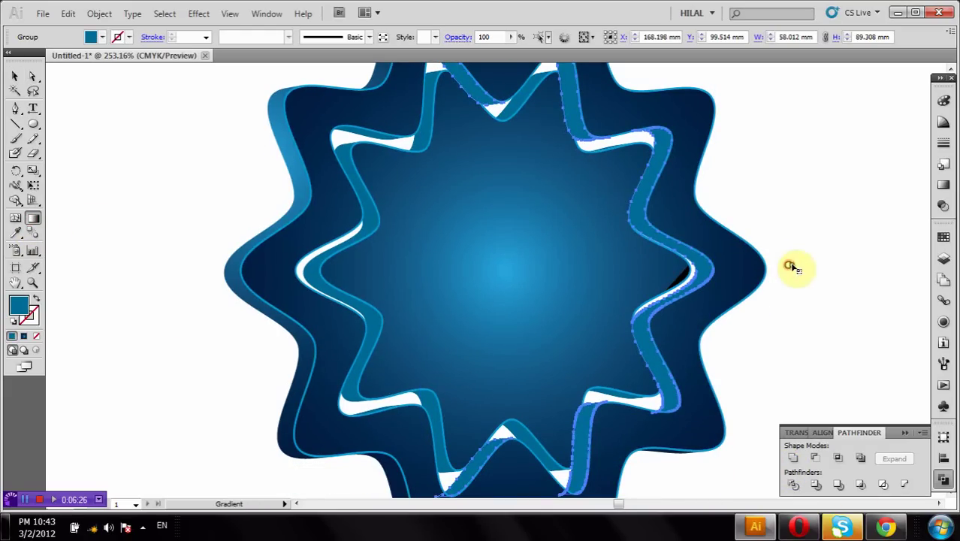
pyautogui.moveTo(791, 264); pyautogui.dragTo(360, 272)
pyautogui.moveTo(416, 281)
pyautogui.mouseDown()
pyautogui.moveTo(664, 281)
pyautogui.moveTo(730, 313)
pyautogui.mouseUp()
pyautogui.moveTo(633, 381); pyautogui.dragTo(597, 139)
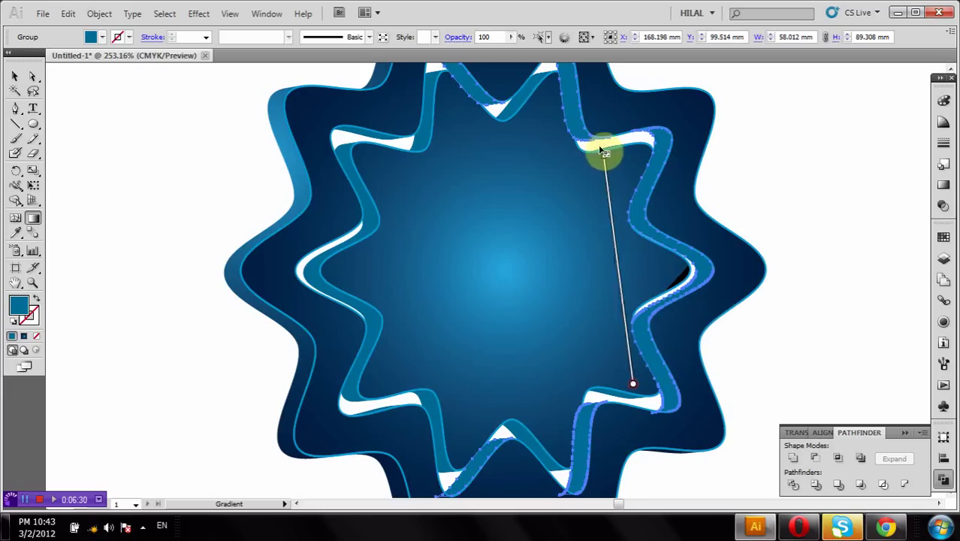
pyautogui.click(15, 76)
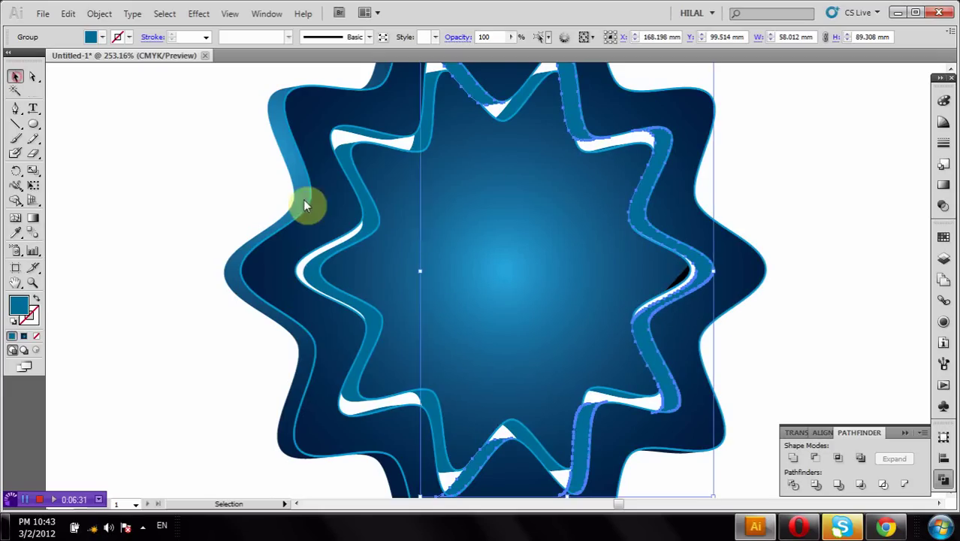
pyautogui.click(426, 221)
# Step: Enlarge the outer star group, inner star and light-blue band slightly from the top-right handle
pyautogui.click(821, 151)
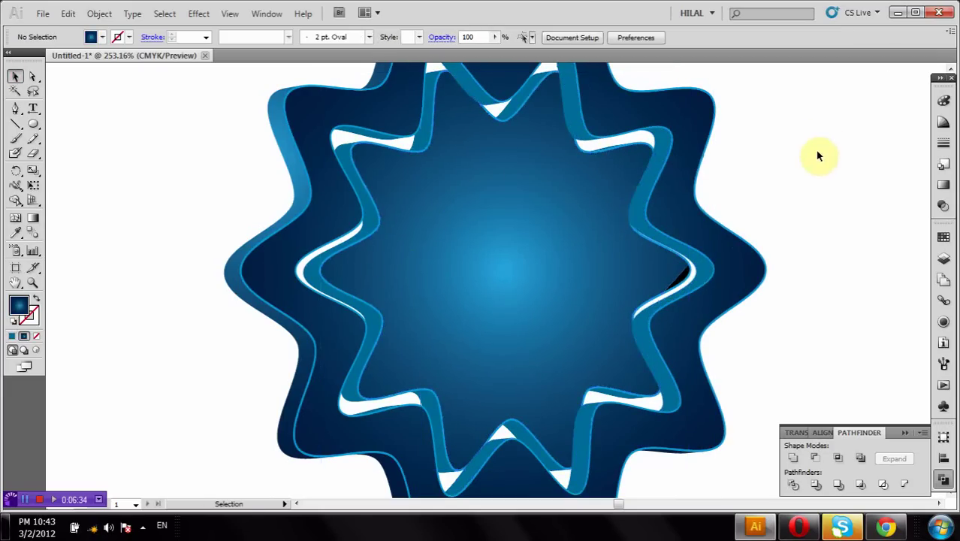
pyautogui.scroll(2, 789, 162)
pyautogui.click(698, 172)
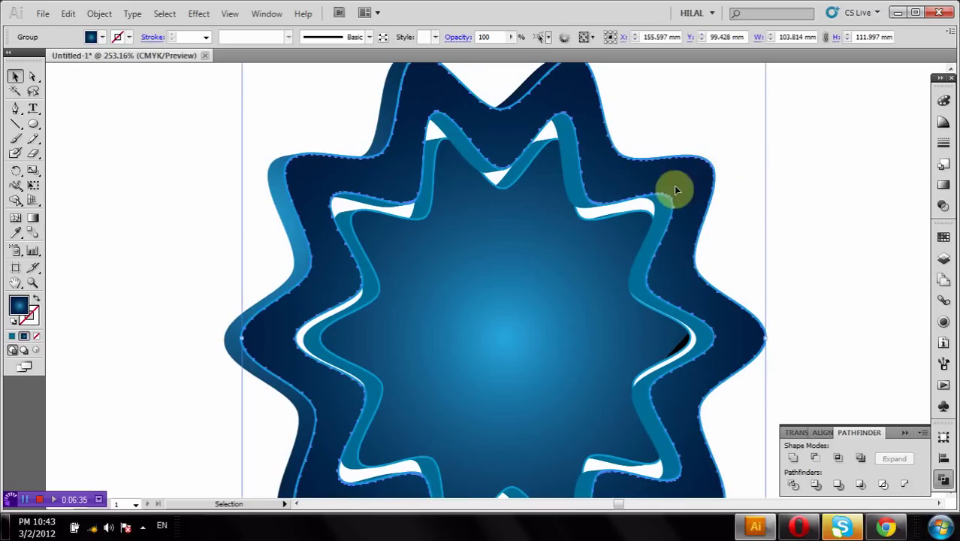
pyautogui.keyDown('shift'); pyautogui.click(575, 200); pyautogui.keyUp('shift')
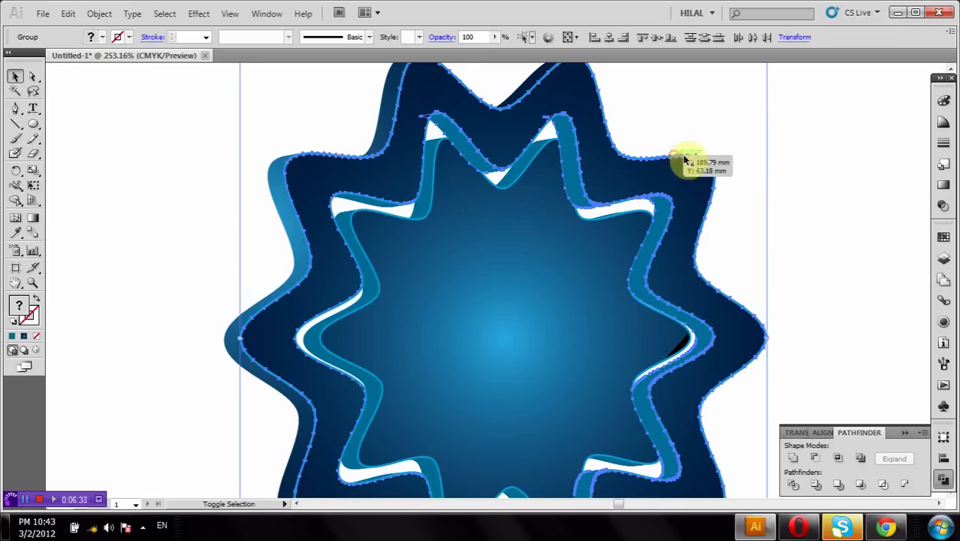
pyautogui.scroll(-1, 779, 192)
pyautogui.keyDown('shift'); pyautogui.click(308, 237); pyautogui.keyUp('shift')
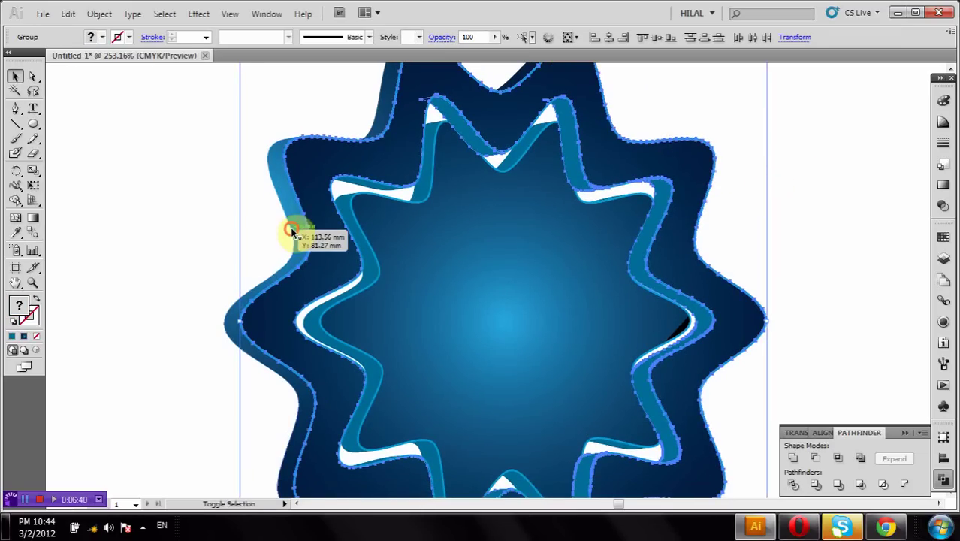
pyautogui.scroll(-4, 330, 217)
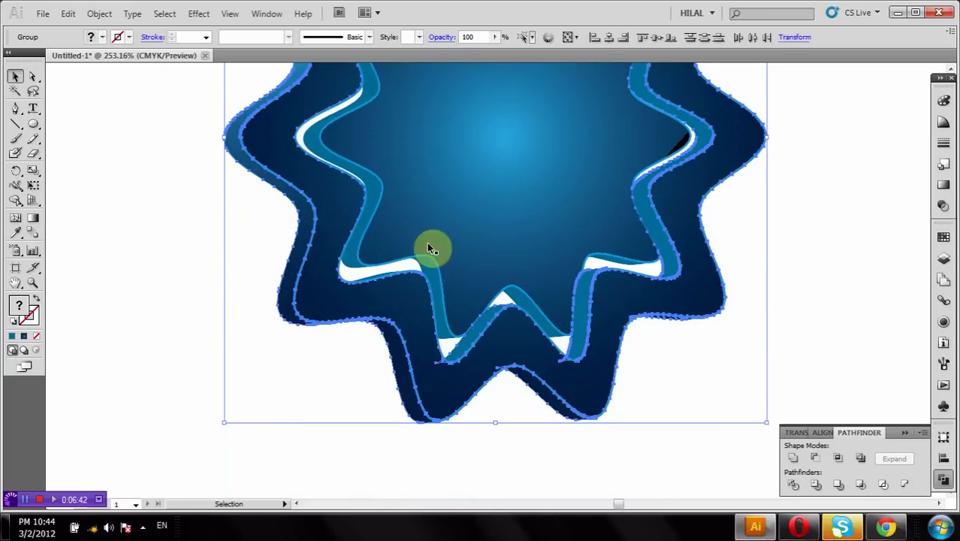
pyautogui.scroll(4, 429, 246)
pyautogui.scroll(3, 593, 270)
pyautogui.scroll(2, 725, 251)
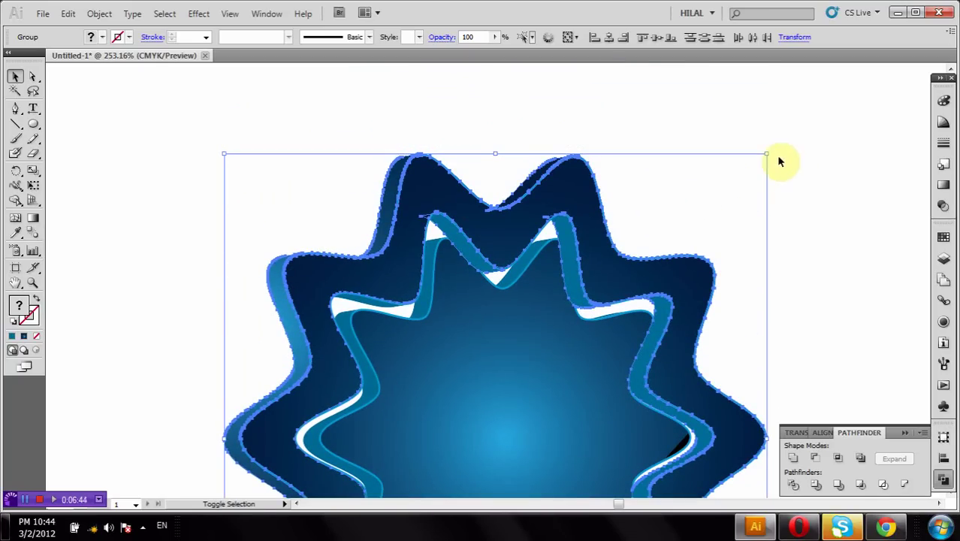
pyautogui.moveTo(766, 153); pyautogui.dragTo(784, 136)
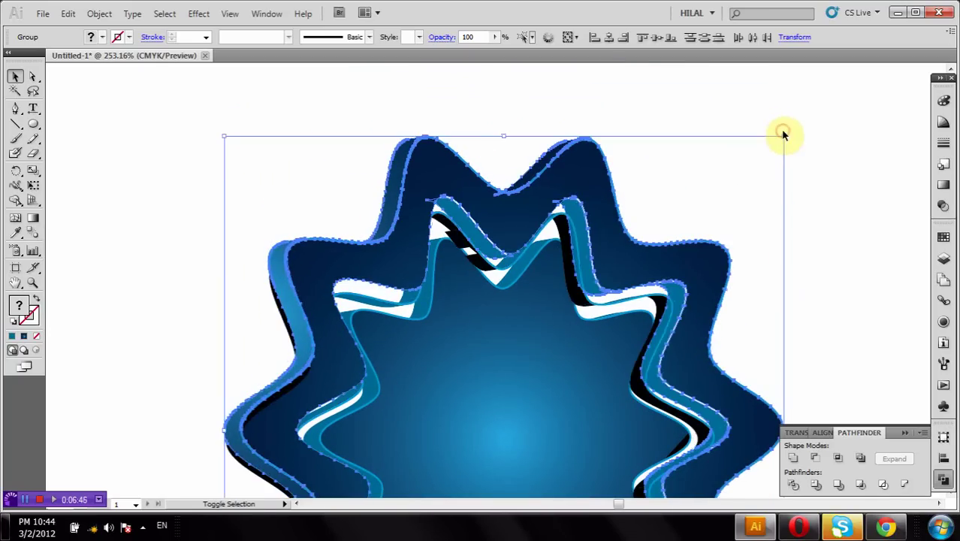
pyautogui.click(849, 147)
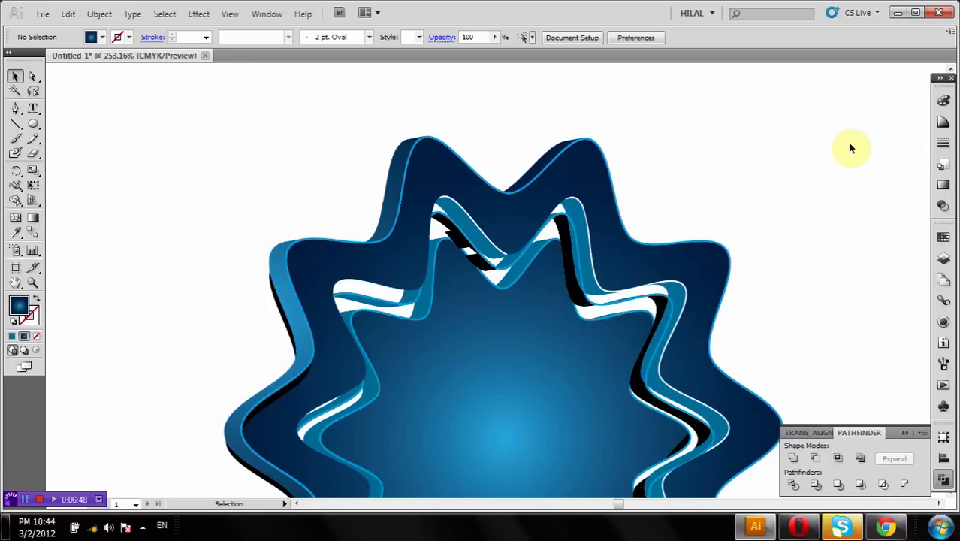
pyautogui.scroll(-2, 842, 161)
pyautogui.scroll(-2, 833, 179)
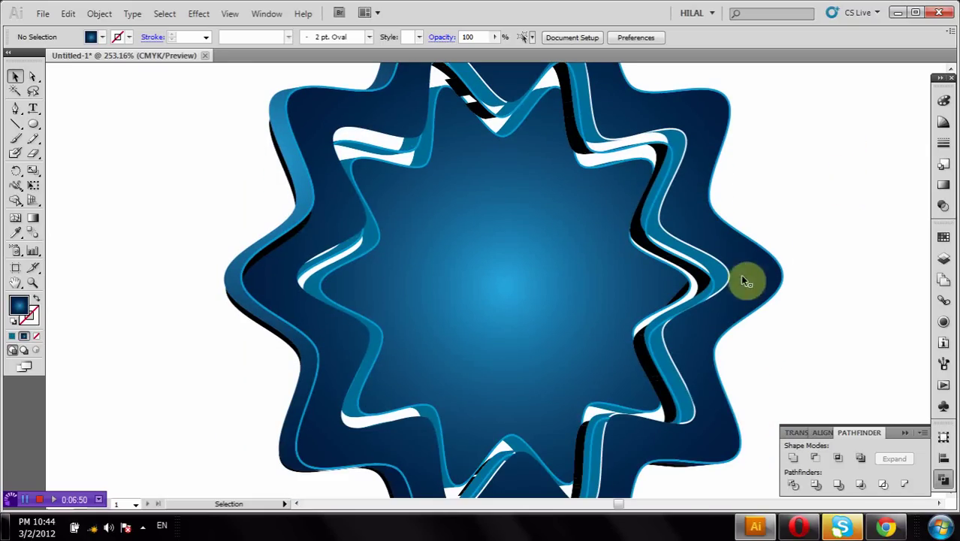
# Step: Find the black-edged ribbon group among the small pieces and delete it
pyautogui.click(685, 271)
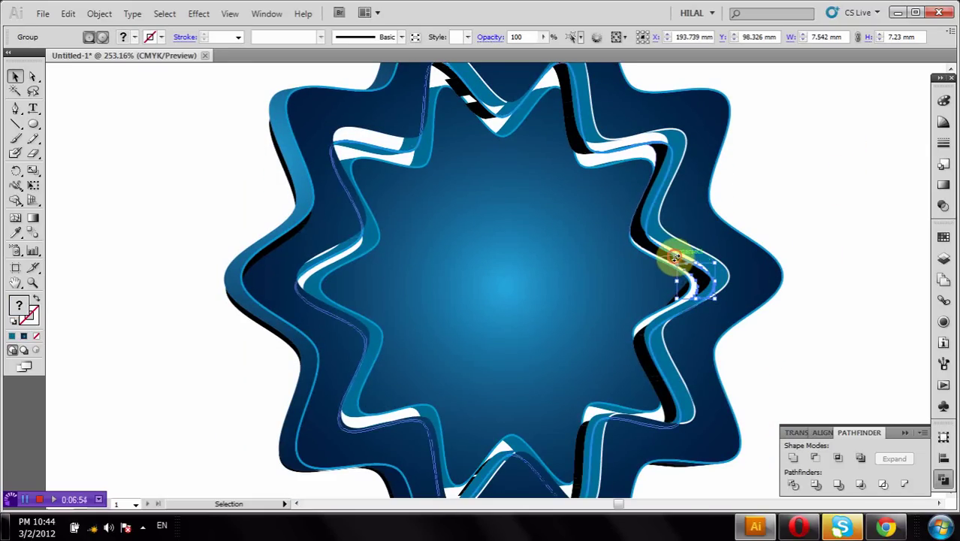
pyautogui.hotkey('ctrl', 'shift', 'a')
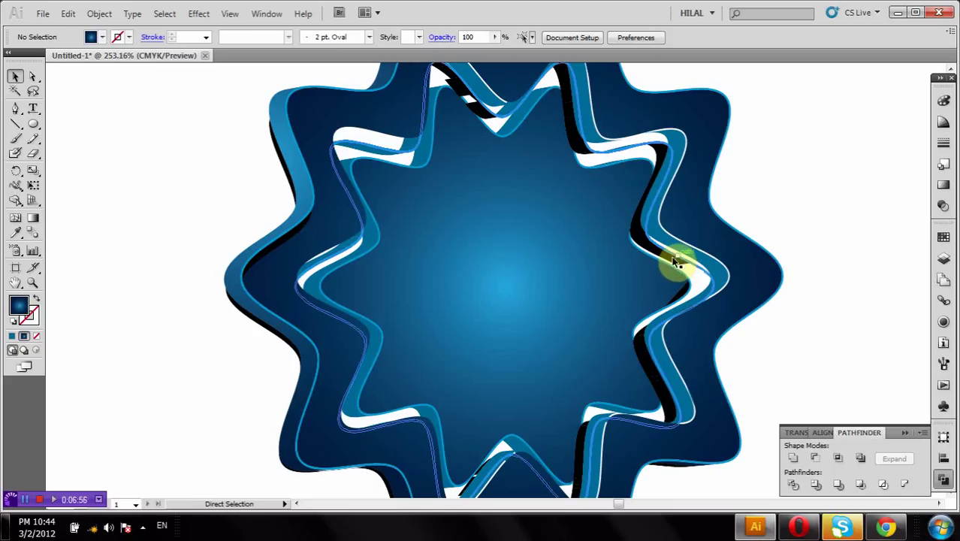
pyautogui.click(684, 264)
pyautogui.hotkey('ctrl', 'shift', 'a')
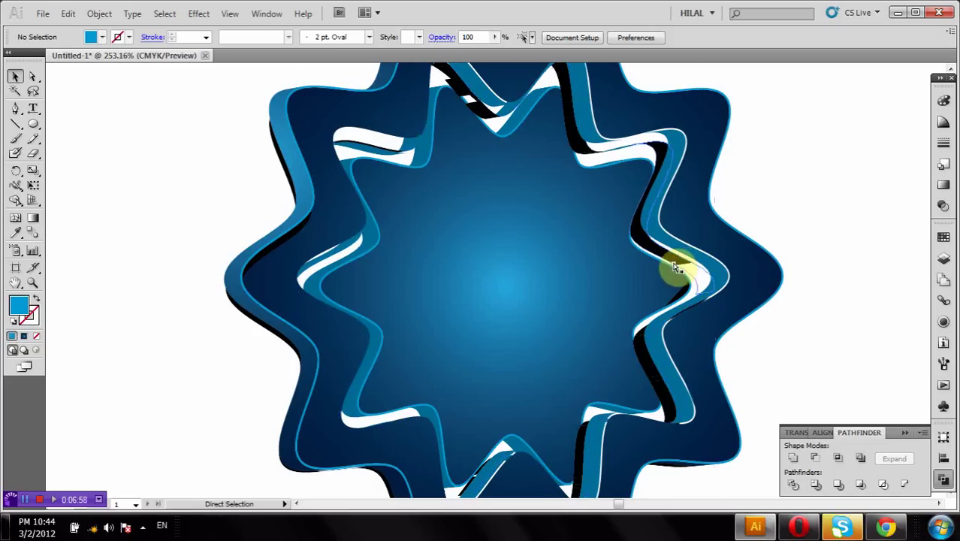
pyautogui.click(674, 259)
pyautogui.hotkey('ctrl', 'shift', 'a')
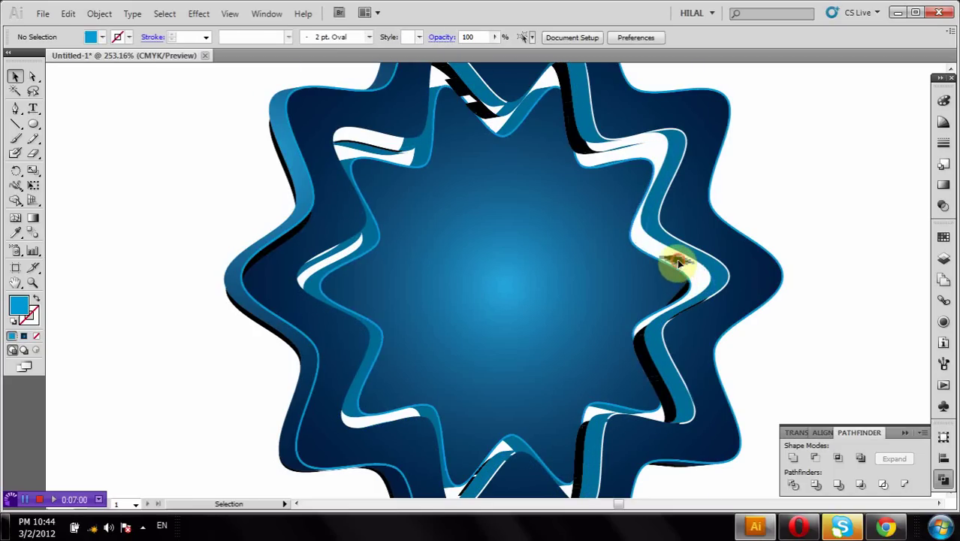
pyautogui.click(679, 263)
pyautogui.hotkey('ctrl', 'shift', 'a')
pyautogui.click(637, 192)
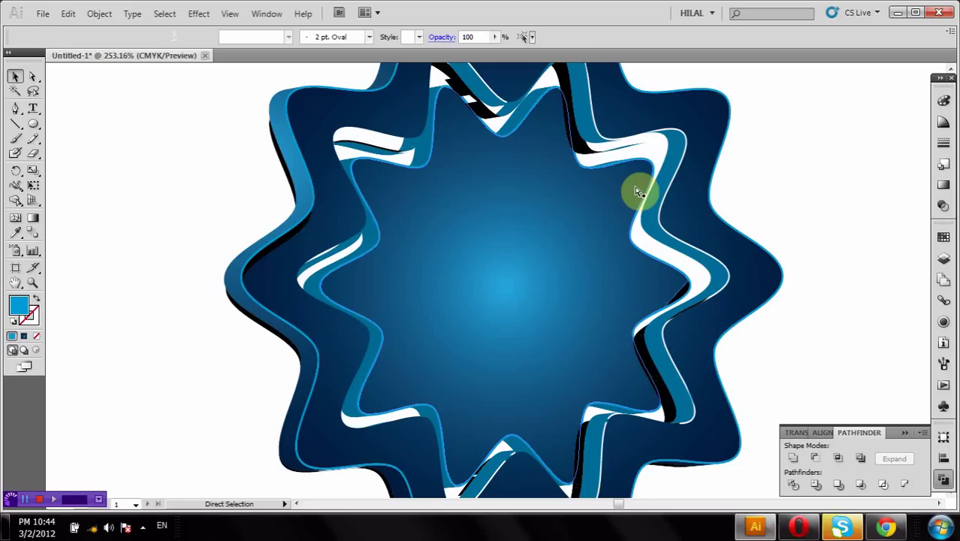
pyautogui.press('Delete')
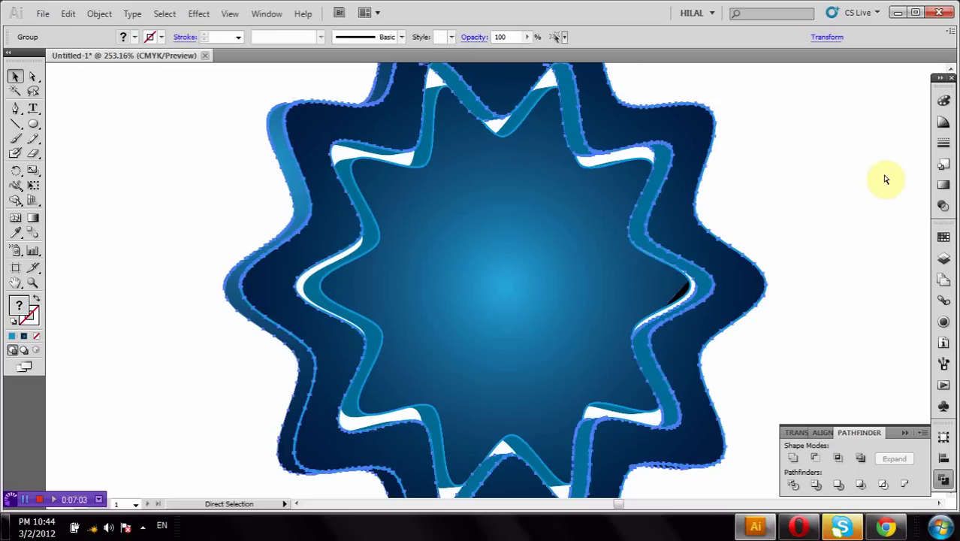
# Step: Zoom into the black sliver, add an anchor on its edge, and pull it onto the blue stroke
pyautogui.scroll(-2, 824, 181)
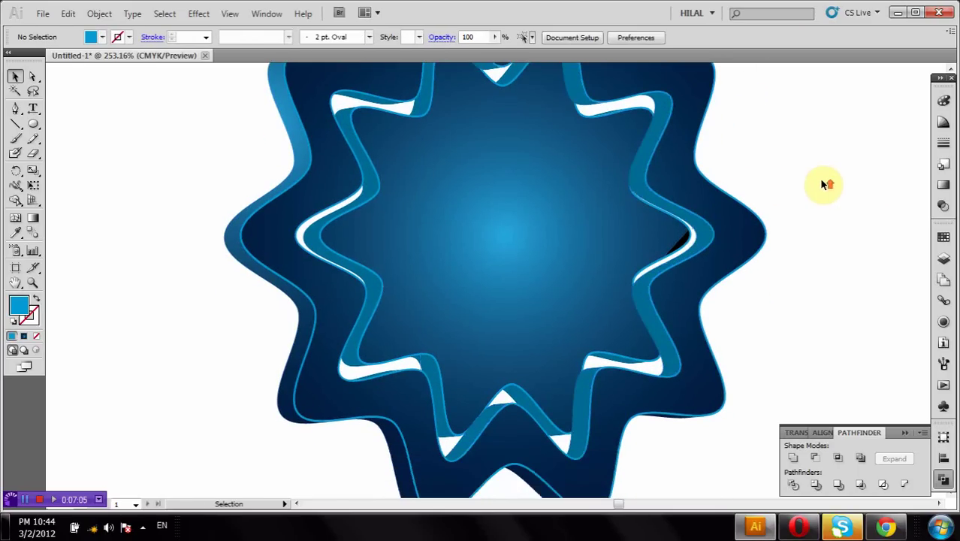
pyautogui.click(680, 262)
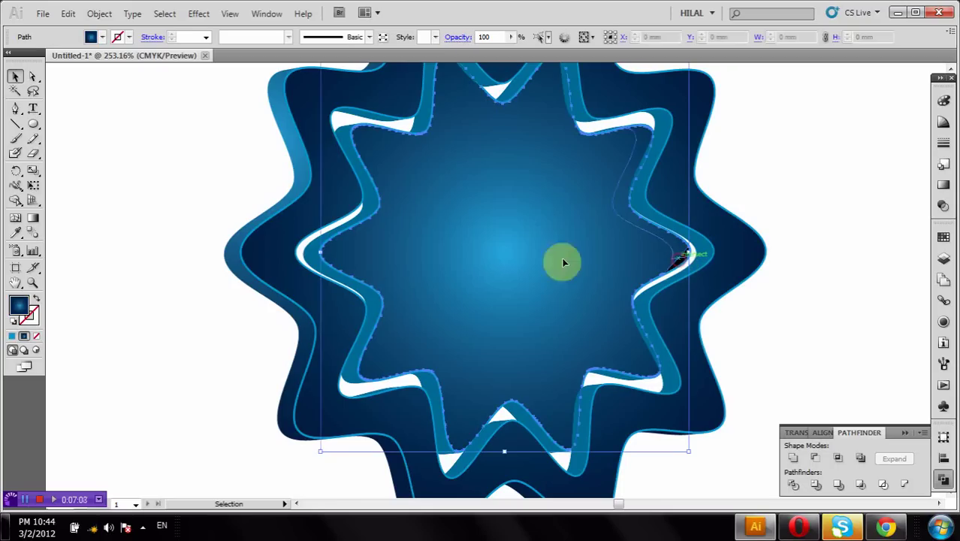
pyautogui.click(32, 282)
pyautogui.moveTo(642, 225); pyautogui.dragTo(723, 292)
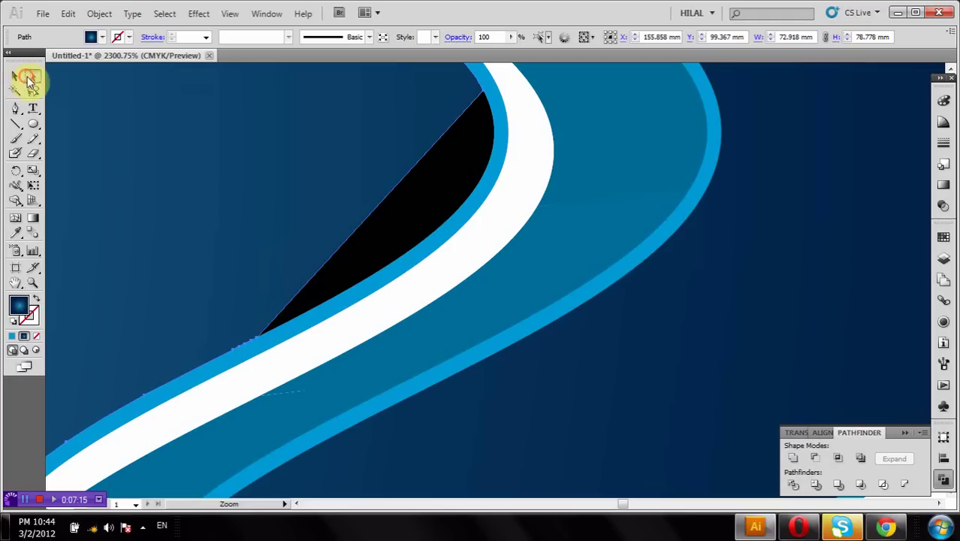
pyautogui.click(30, 78)
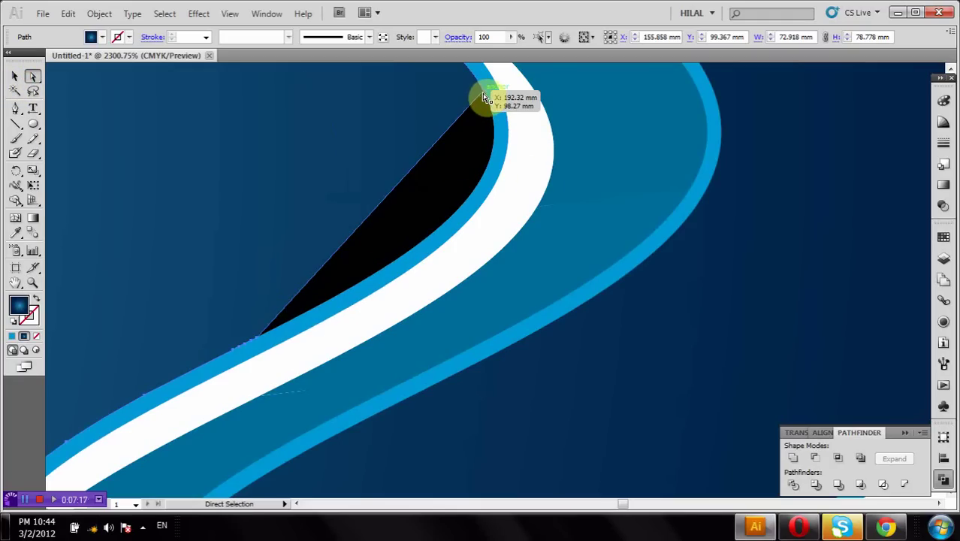
pyautogui.moveTo(482, 94)
pyautogui.mouseDown()
pyautogui.moveTo(284, 239)
pyautogui.moveTo(257, 342)
pyautogui.moveTo(432, 237)
pyautogui.moveTo(497, 127)
pyautogui.mouseUp()
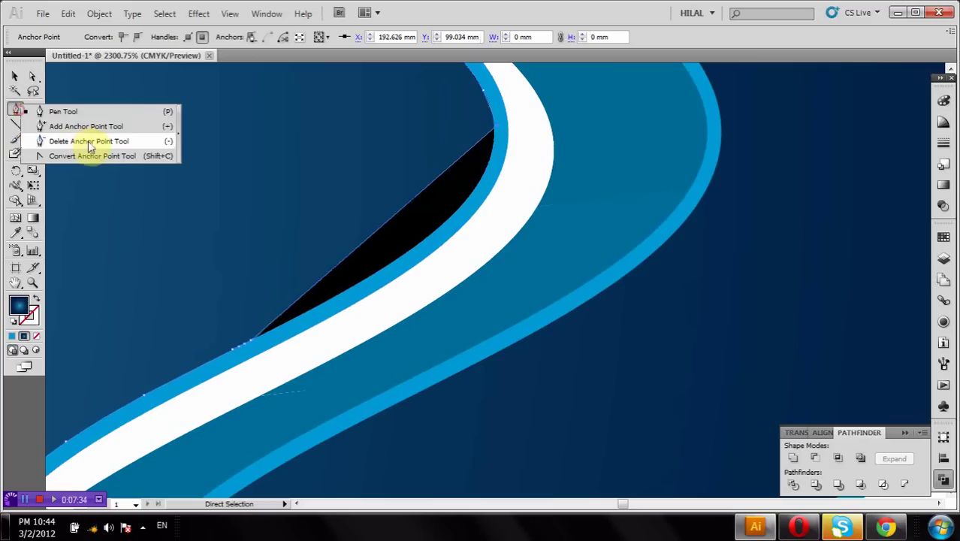
pyautogui.moveTo(21, 114); pyautogui.dragTo(94, 127)
pyautogui.click(400, 213)
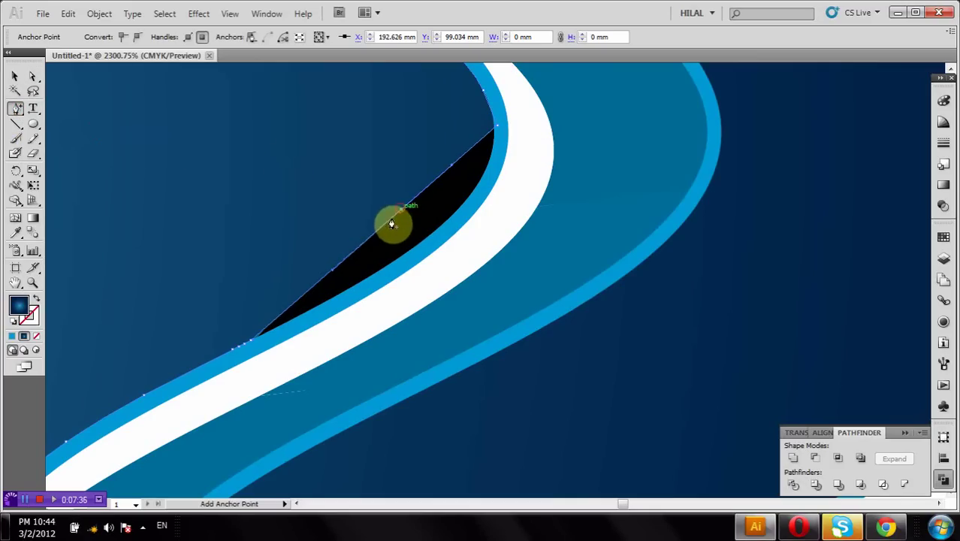
pyautogui.click(34, 78)
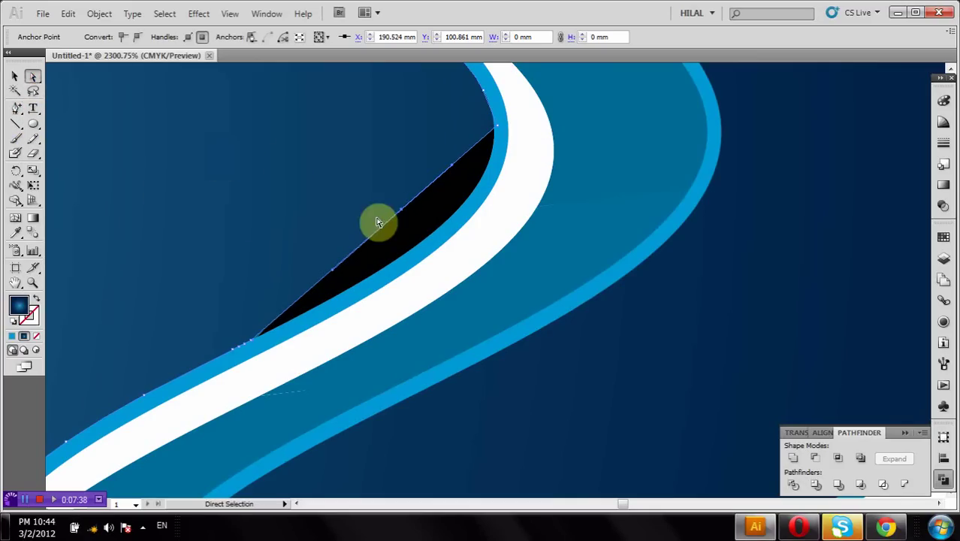
pyautogui.moveTo(406, 214); pyautogui.dragTo(434, 226)
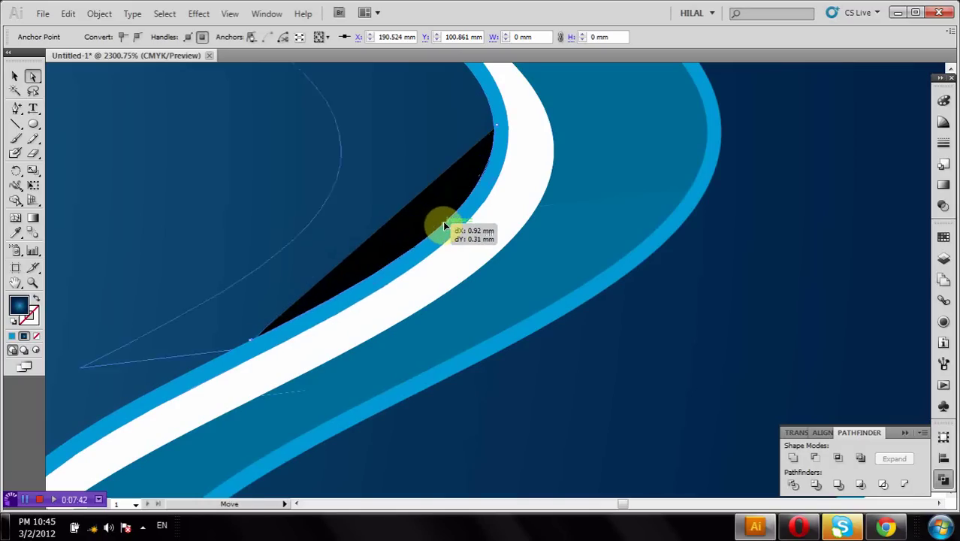
pyautogui.moveTo(434, 224); pyautogui.dragTo(444, 223)
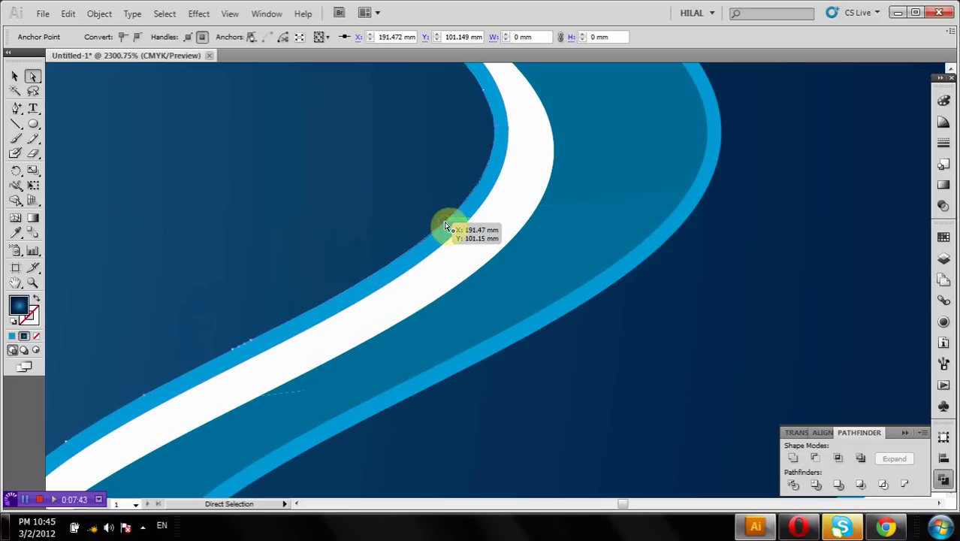
pyautogui.click(540, 160)
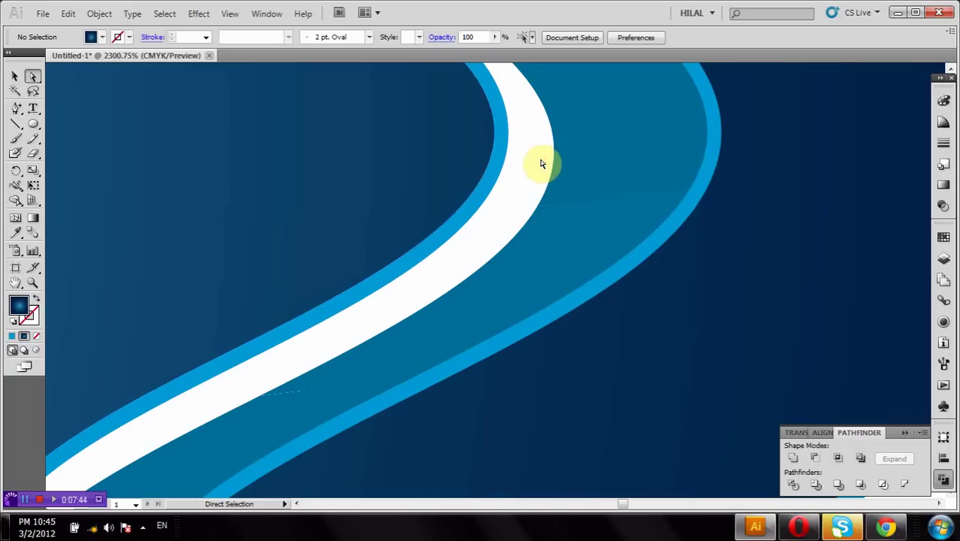
# Step: Fit the whole artboard in view and move the pink star onto the blue star's centre
pyautogui.doubleClick(18, 284)
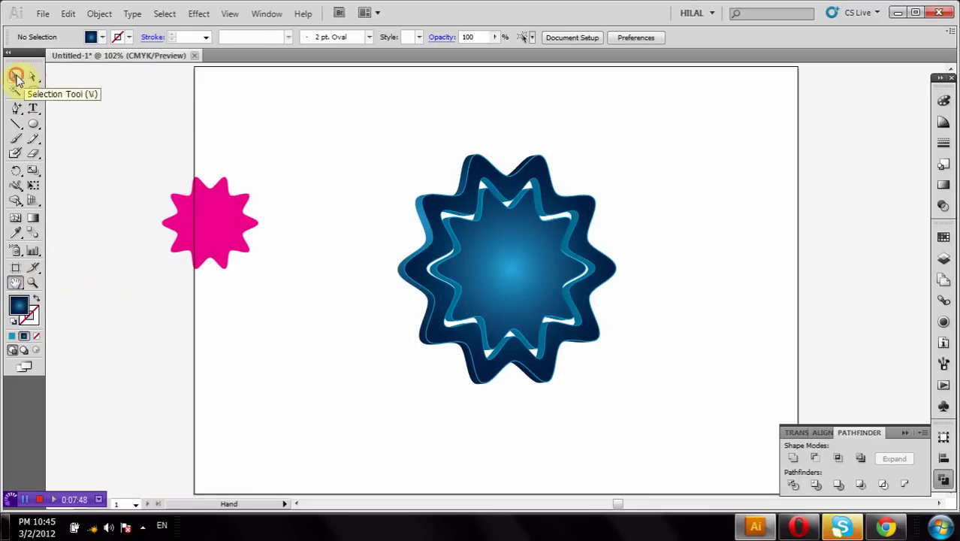
pyautogui.click(17, 78)
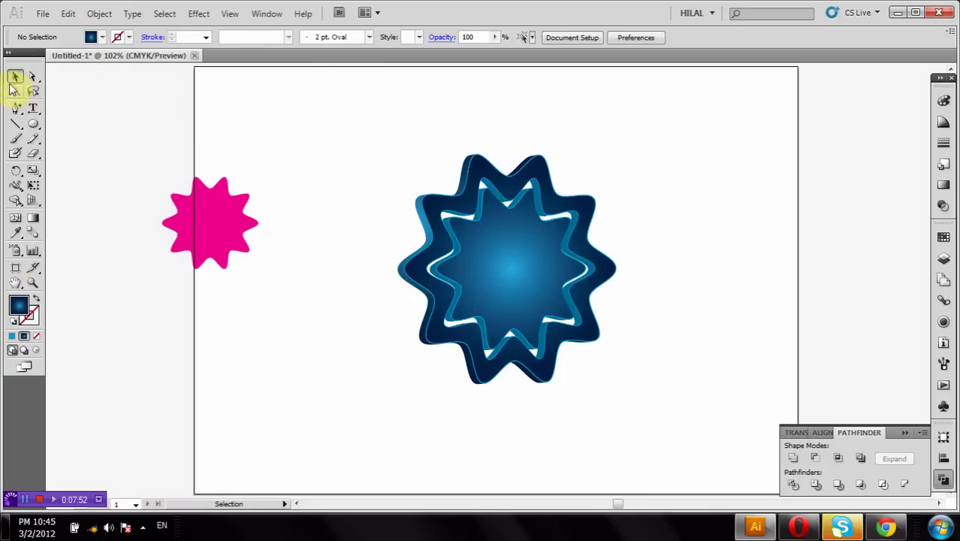
pyautogui.moveTo(636, 134)
pyautogui.mouseDown()
pyautogui.moveTo(599, 237)
pyautogui.moveTo(570, 251)
pyautogui.mouseUp()
pyautogui.click(649, 196)
pyautogui.moveTo(208, 220); pyautogui.dragTo(524, 267)
# Step: Fill the pink star with white, then select and delete it
pyautogui.click(117, 39)
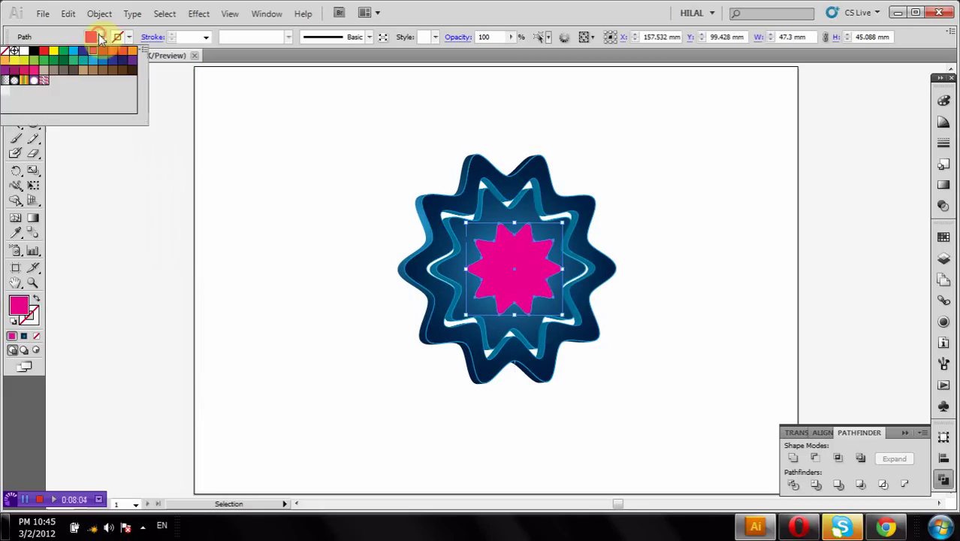
pyautogui.click(25, 53)
pyautogui.click(142, 227)
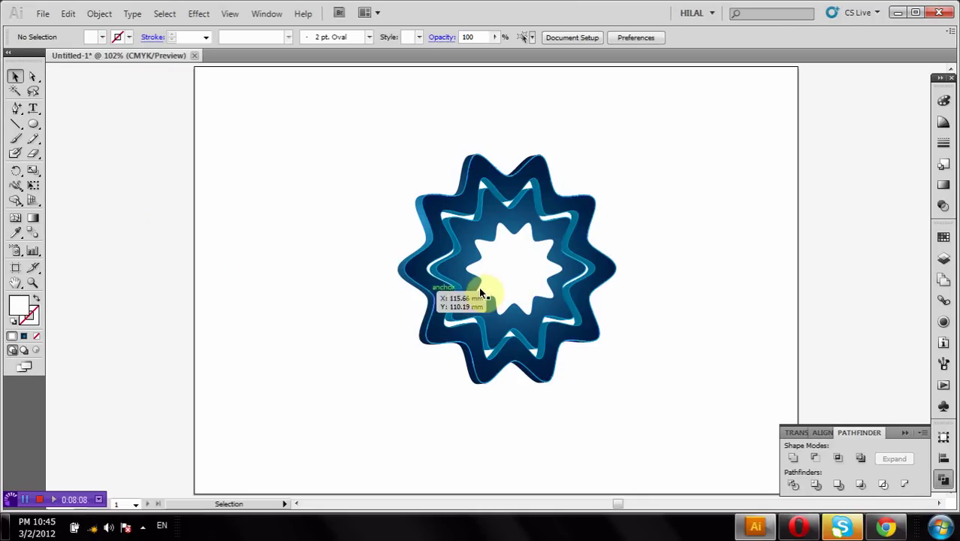
pyautogui.click(497, 275)
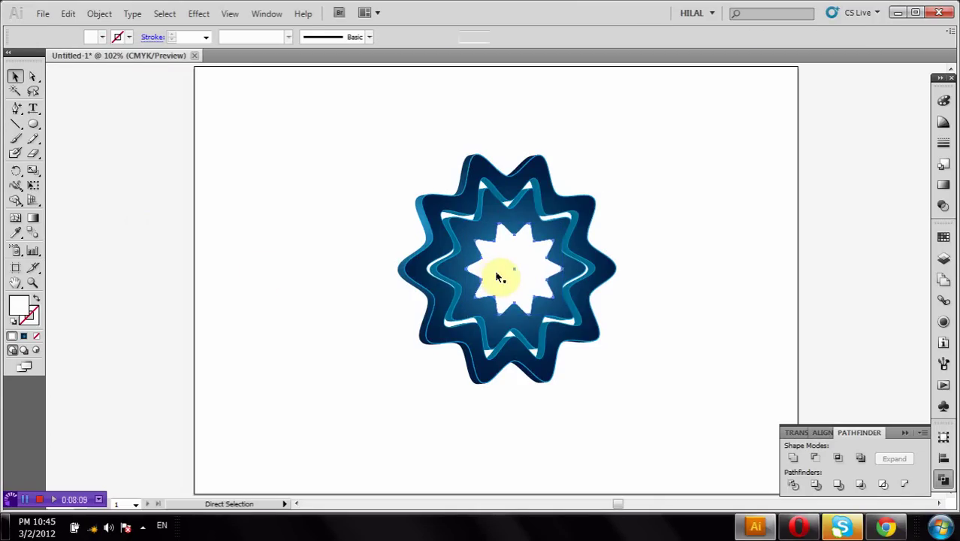
pyautogui.press('Delete')
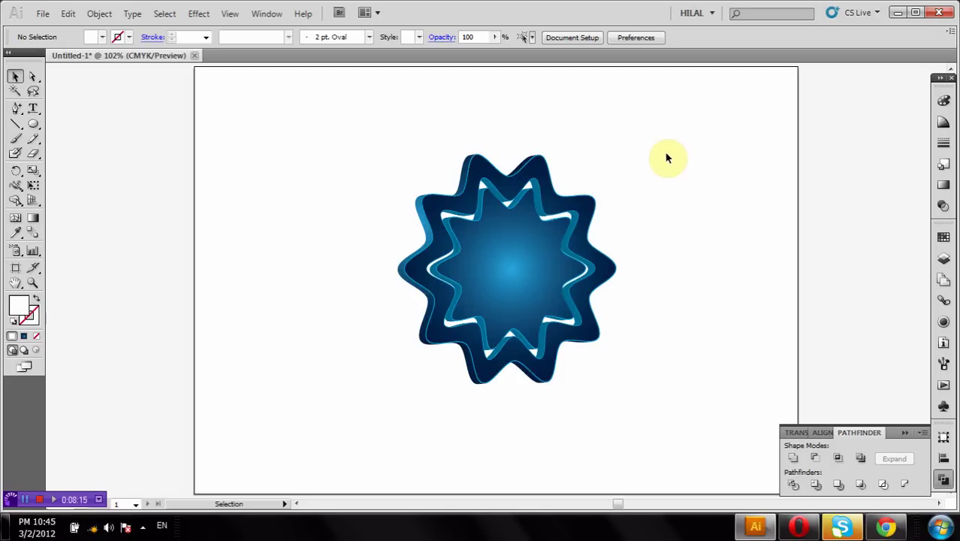
pyautogui.click(33, 282)
# Step: Group the ribbon group, lower ribbon segment and dark star paths together
pyautogui.moveTo(500, 129)
pyautogui.mouseDown()
pyautogui.moveTo(655, 242)
pyautogui.moveTo(720, 321)
pyautogui.mouseUp()
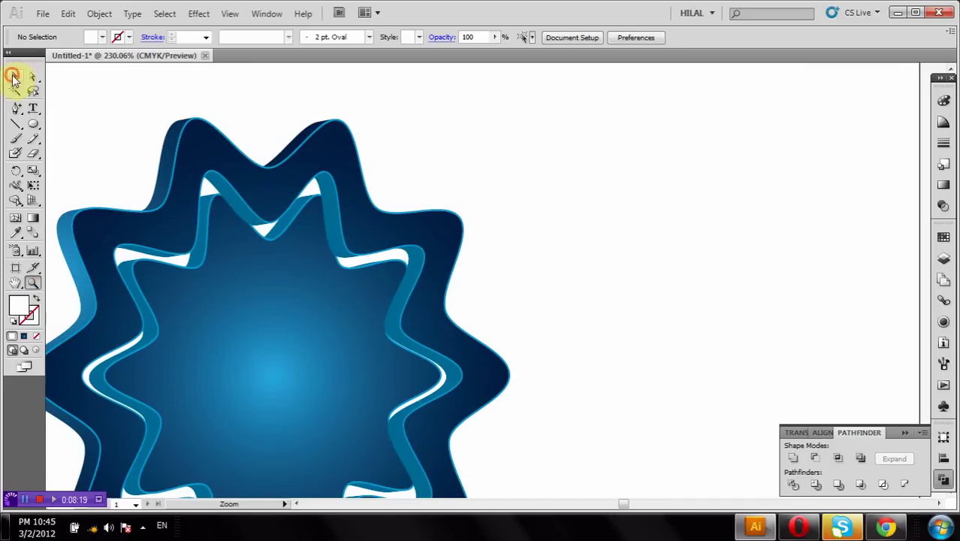
pyautogui.click(13, 77)
pyautogui.click(333, 228)
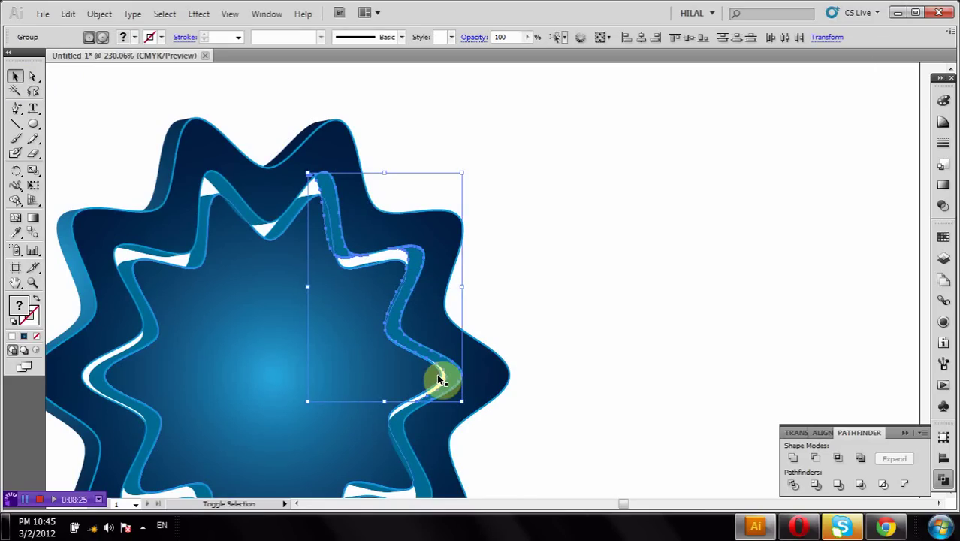
pyautogui.keyDown('shift'); pyautogui.click(415, 425); pyautogui.keyUp('shift')
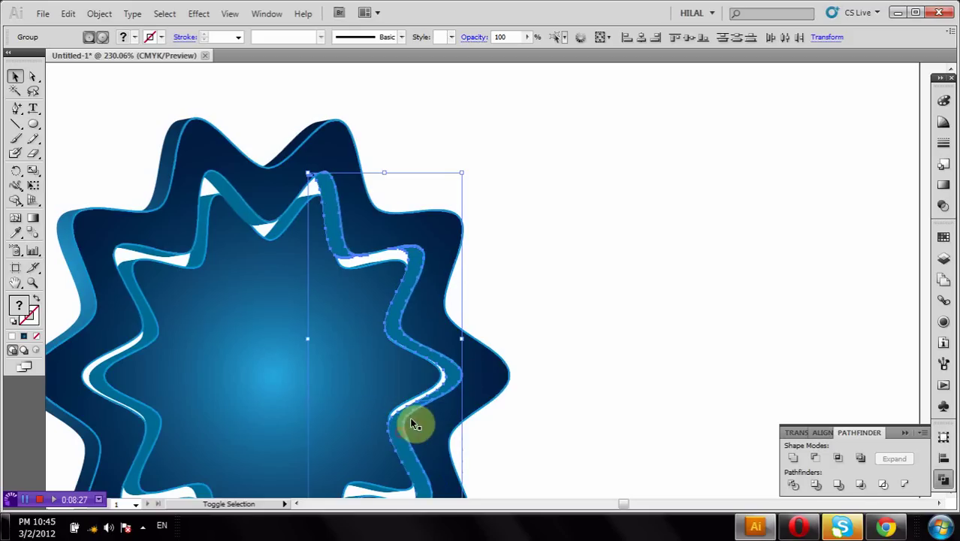
pyautogui.scroll(-3, 542, 347)
pyautogui.scroll(-2, 553, 343)
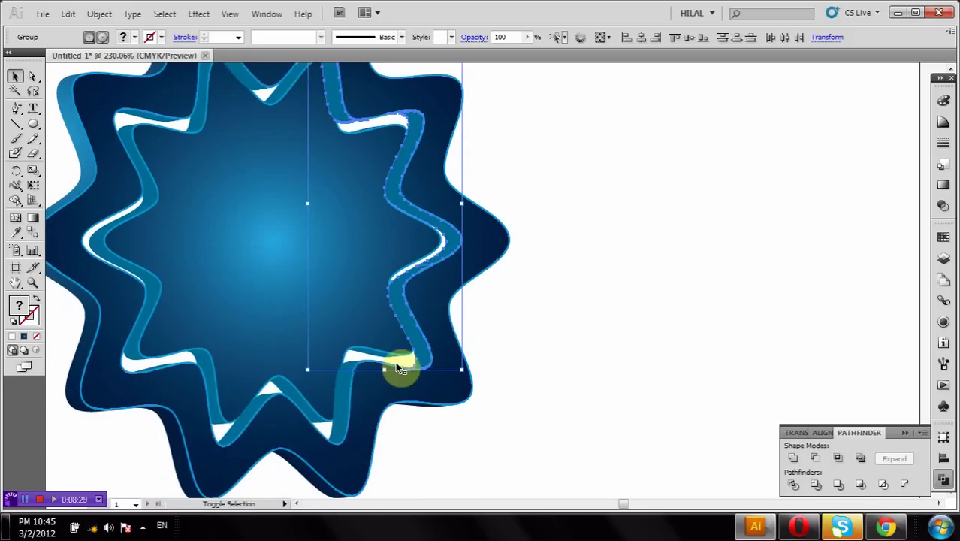
pyautogui.keyDown('shift'); pyautogui.click(432, 388); pyautogui.keyUp('shift')
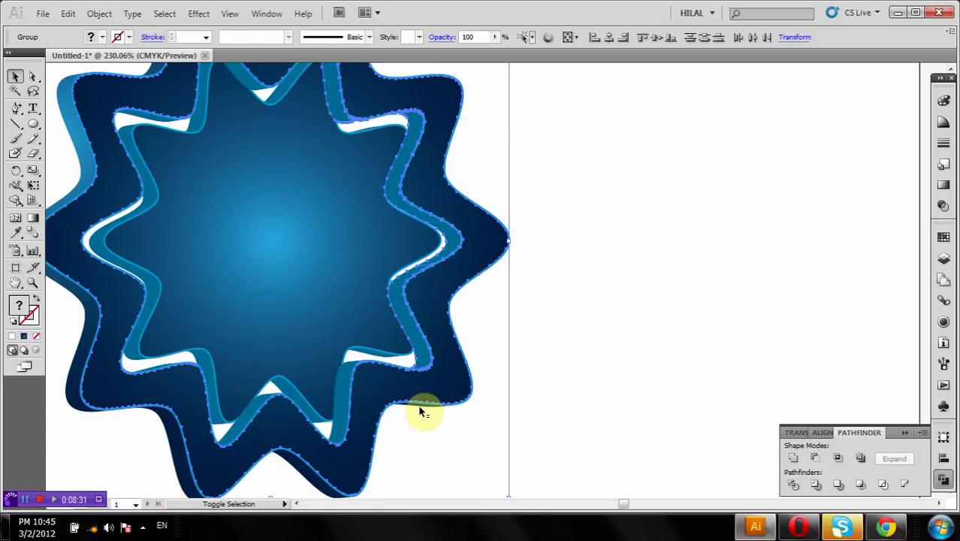
pyautogui.keyDown('shift'); pyautogui.click(337, 429); pyautogui.keyUp('shift')
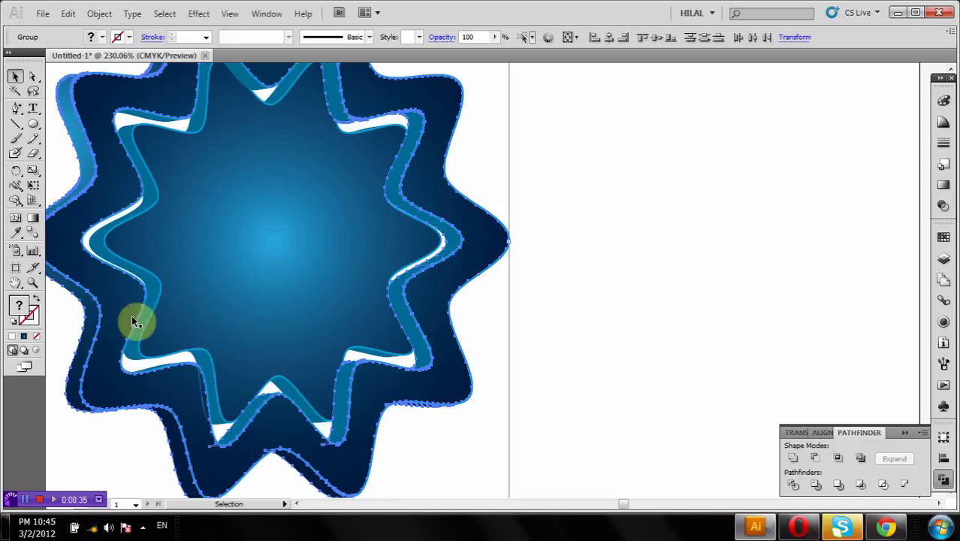
pyautogui.scroll(2, 184, 220)
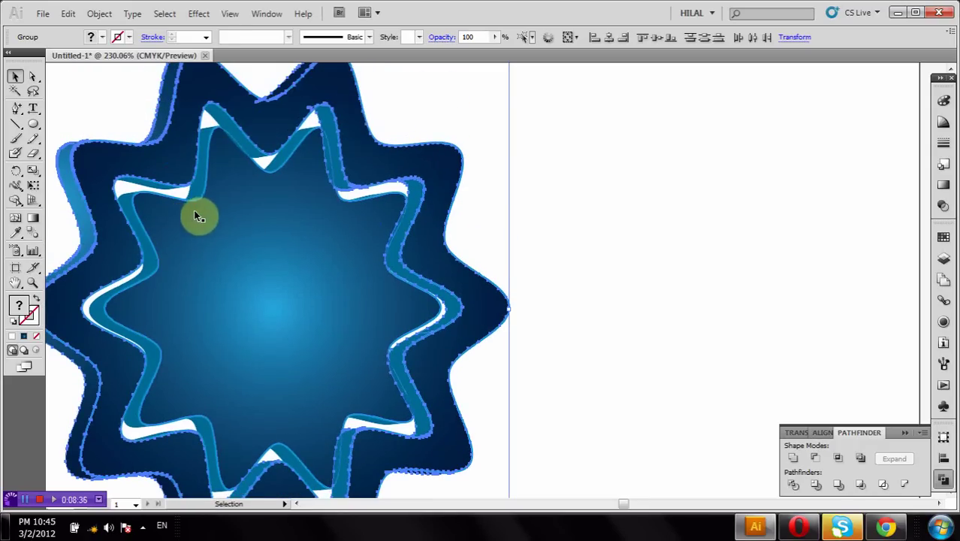
pyautogui.keyDown('shift'); pyautogui.click(244, 141); pyautogui.keyUp('shift')
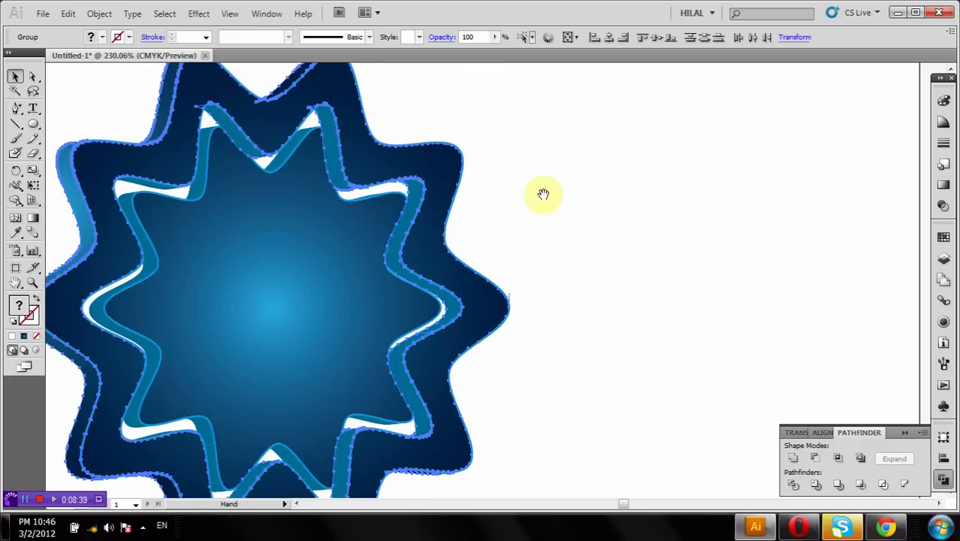
pyautogui.moveTo(543, 194); pyautogui.dragTo(672, 184)
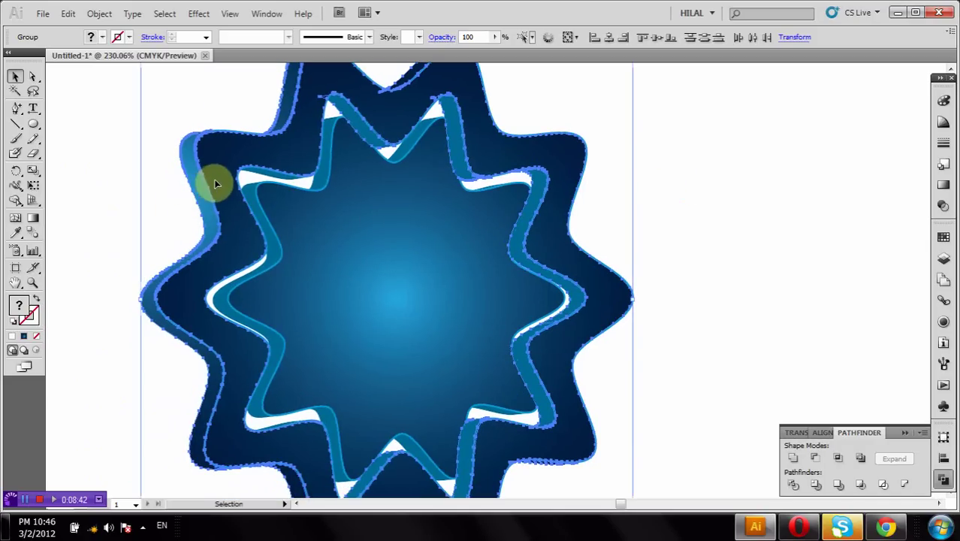
pyautogui.moveTo(214, 180); pyautogui.dragTo(299, 139)
pyautogui.rightClick(299, 137)
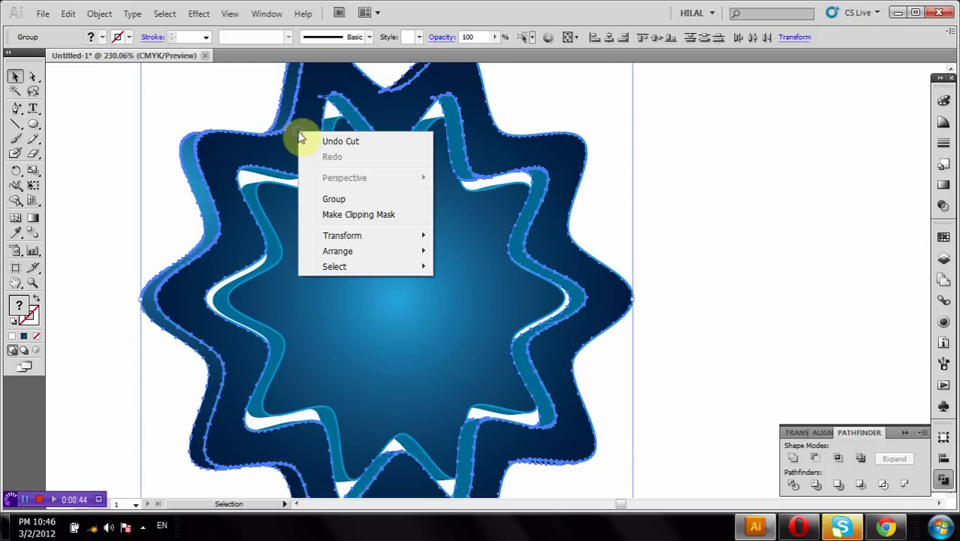
pyautogui.click(344, 199)
# Step: Try enlarging the grouped artwork, then undo the enlargement
pyautogui.scroll(-3, 615, 199)
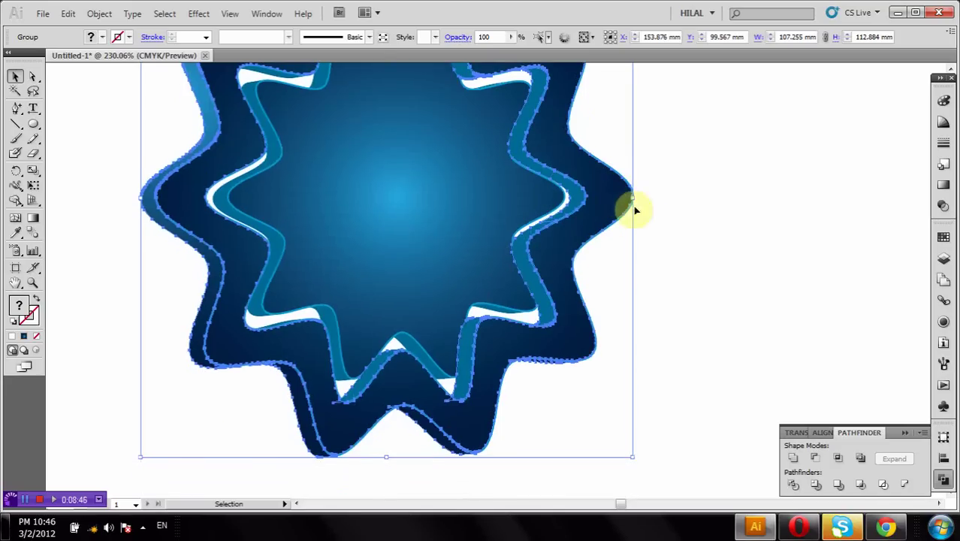
pyautogui.scroll(2, 664, 229)
pyautogui.scroll(1, 664, 232)
pyautogui.scroll(2, 665, 235)
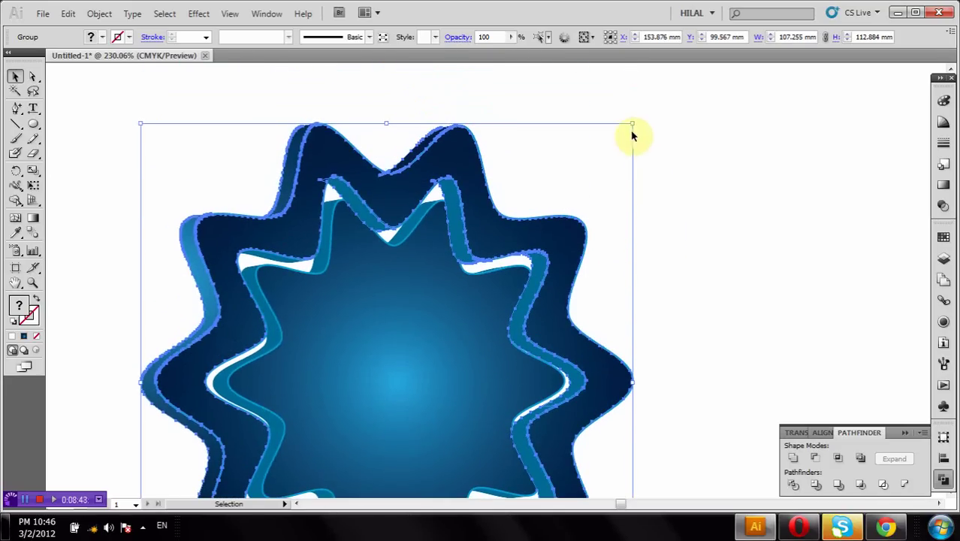
pyautogui.moveTo(633, 121); pyautogui.dragTo(640, 115)
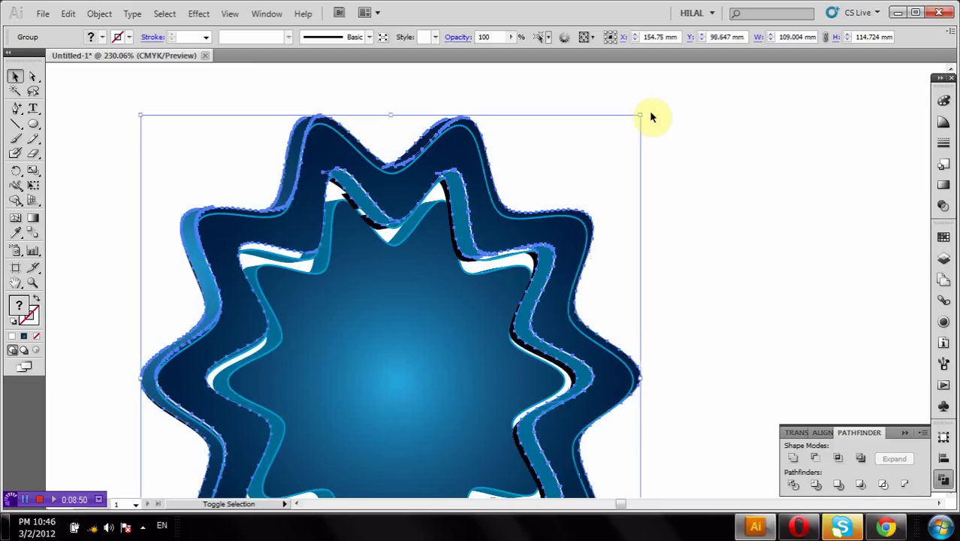
pyautogui.press('a')
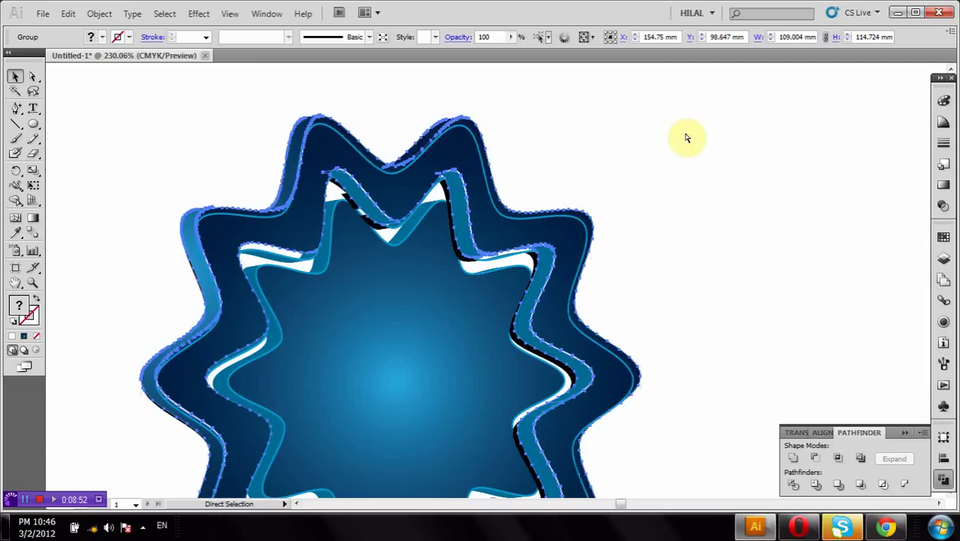
pyautogui.hotkey('ctrl', 'z')
pyautogui.press('v')
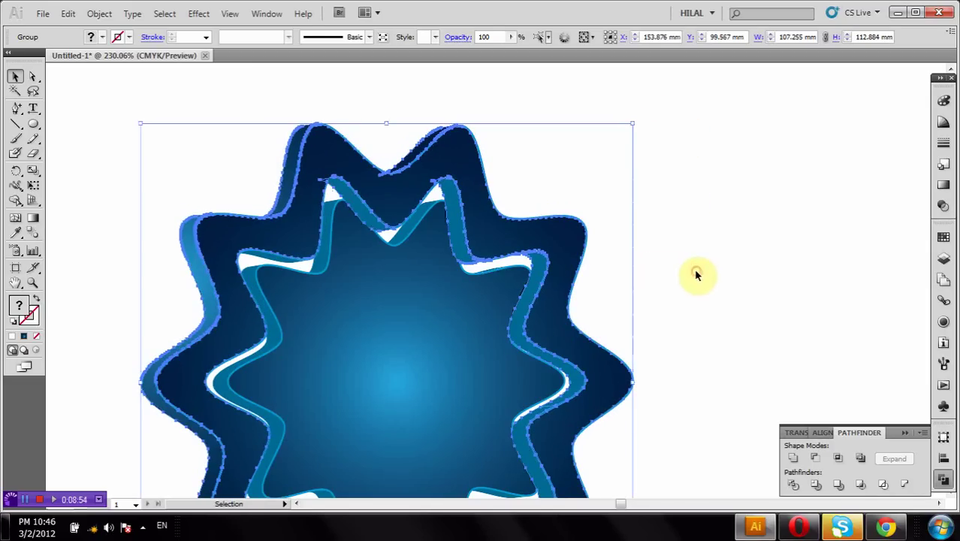
# Step: Group all the star artwork and scale it up to about 111 × 117 mm
pyautogui.moveTo(696, 272); pyautogui.dragTo(520, 339)
pyautogui.click(610, 321)
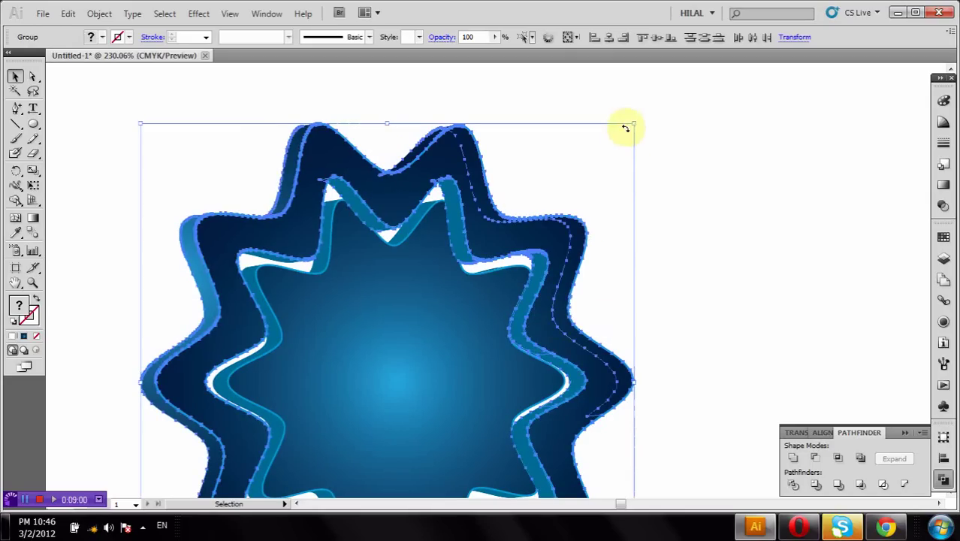
pyautogui.rightClick(520, 194)
pyautogui.click(554, 260)
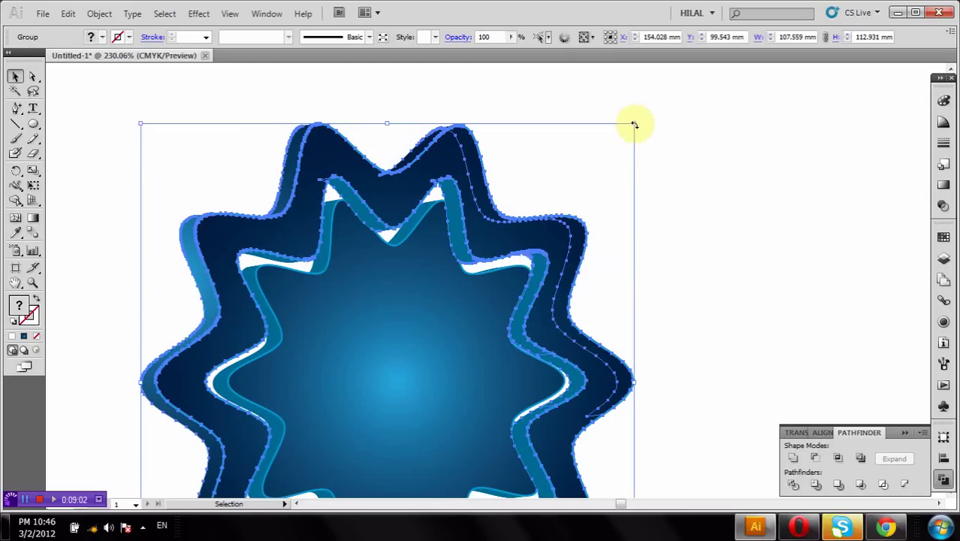
pyautogui.moveTo(632, 124); pyautogui.dragTo(649, 106)
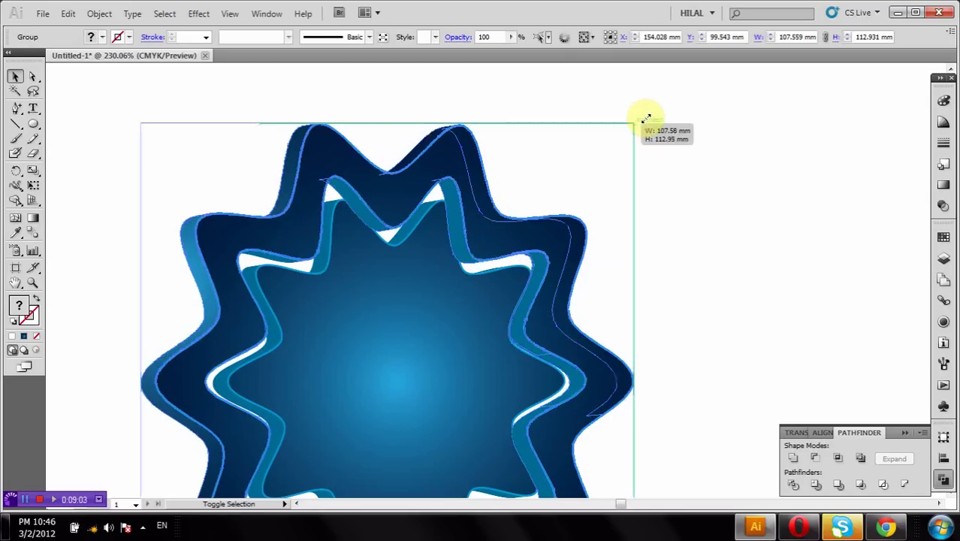
pyautogui.click(720, 164)
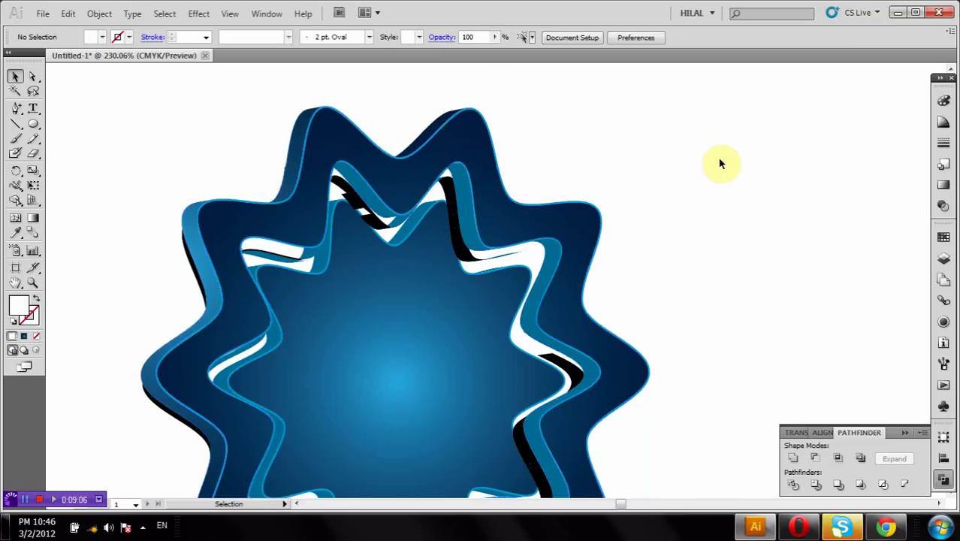
# Step: Drag the thin stroke off the ring's upper-left white band
pyautogui.scroll(-2, 722, 164)
pyautogui.scroll(-1, 722, 164)
pyautogui.scroll(-1, 721, 163)
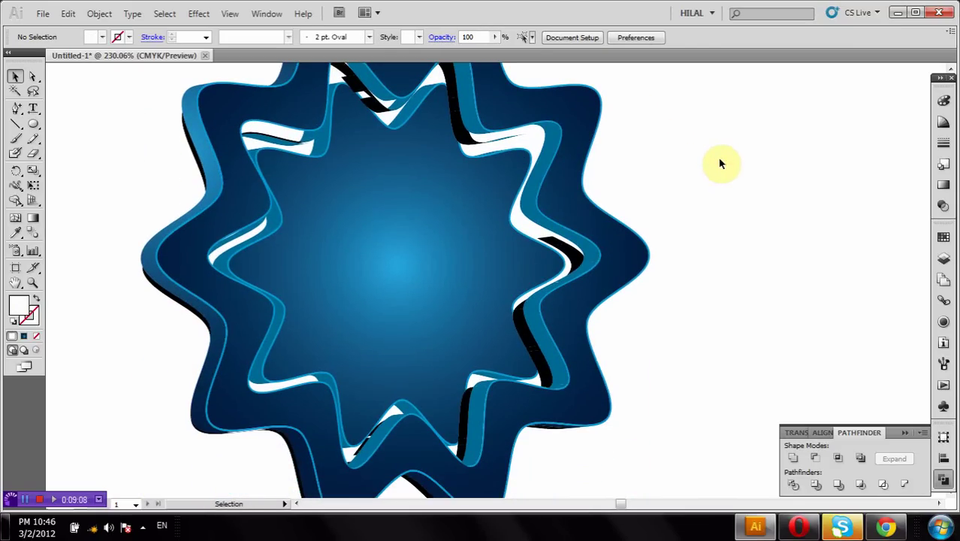
pyautogui.click(292, 145)
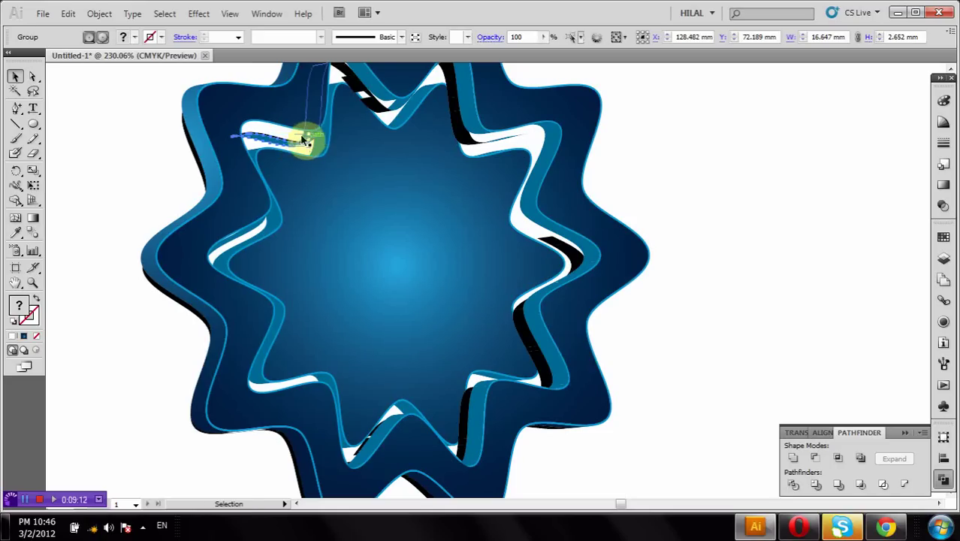
pyautogui.click(307, 140)
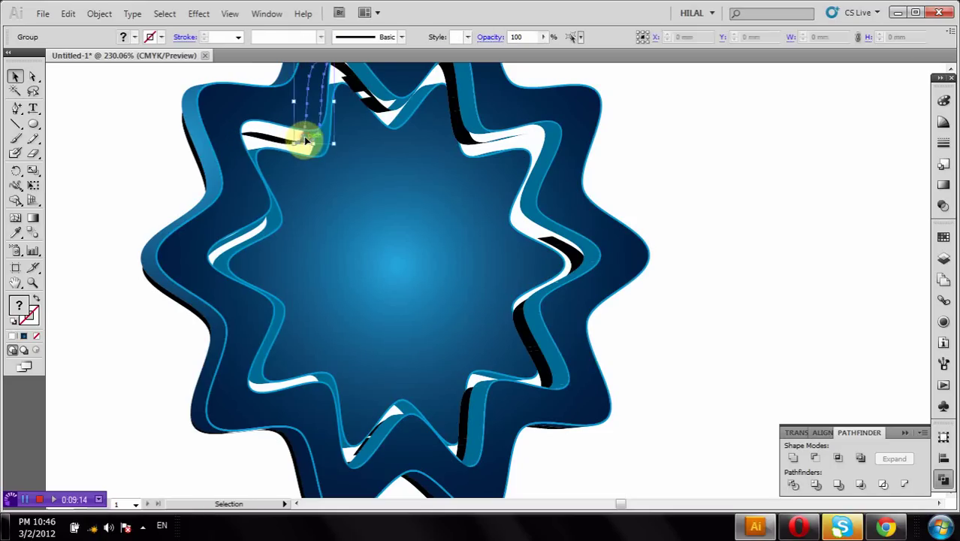
pyautogui.moveTo(300, 140); pyautogui.dragTo(257, 139)
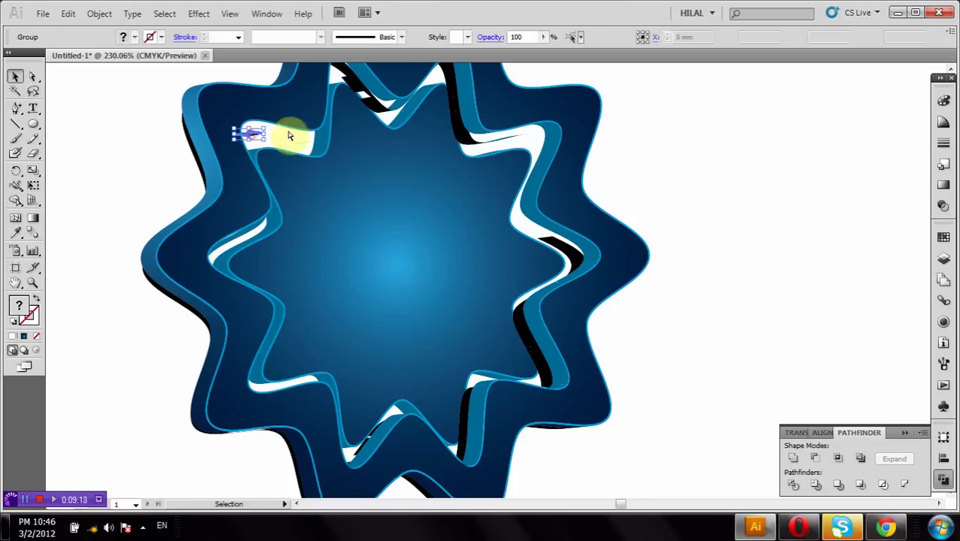
# Step: Reshape the thin black stroke at the star's top by dragging its points
pyautogui.click(368, 105)
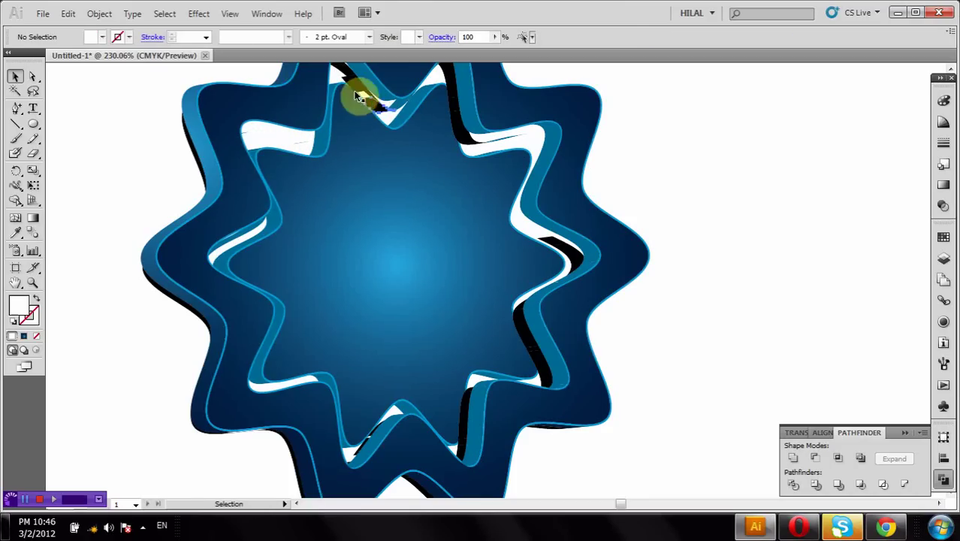
pyautogui.click(356, 87)
pyautogui.click(375, 96)
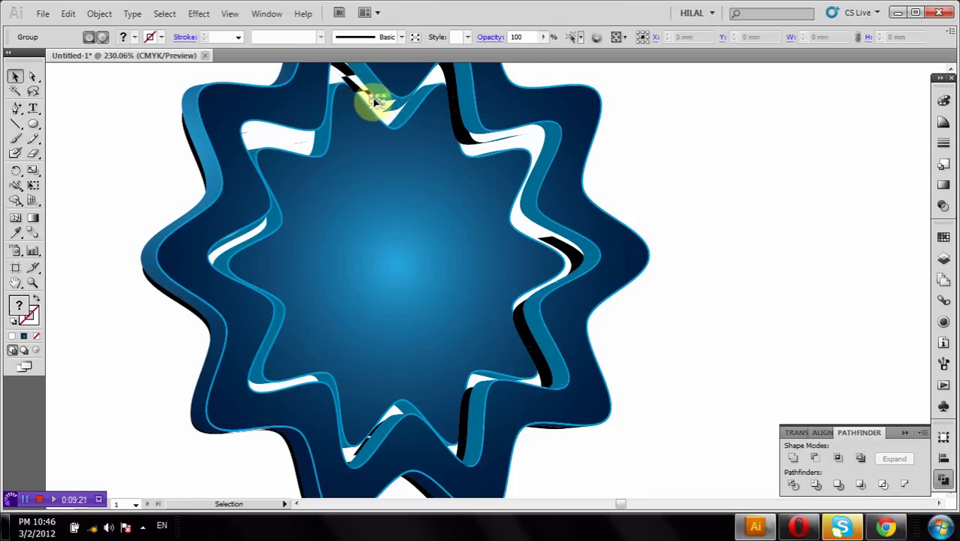
pyautogui.moveTo(375, 96); pyautogui.dragTo(382, 110)
pyautogui.click(383, 113)
pyautogui.click(378, 113)
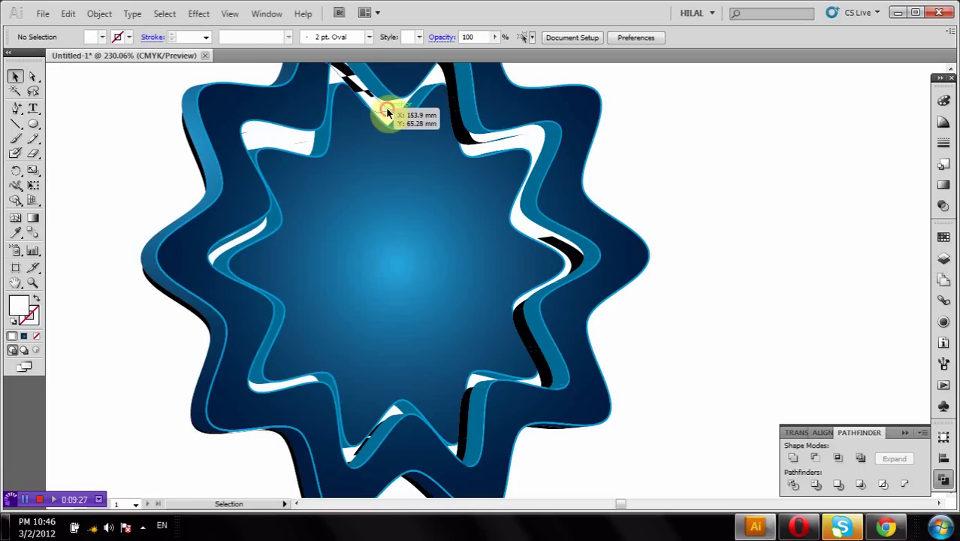
pyautogui.moveTo(388, 112); pyautogui.dragTo(390, 121)
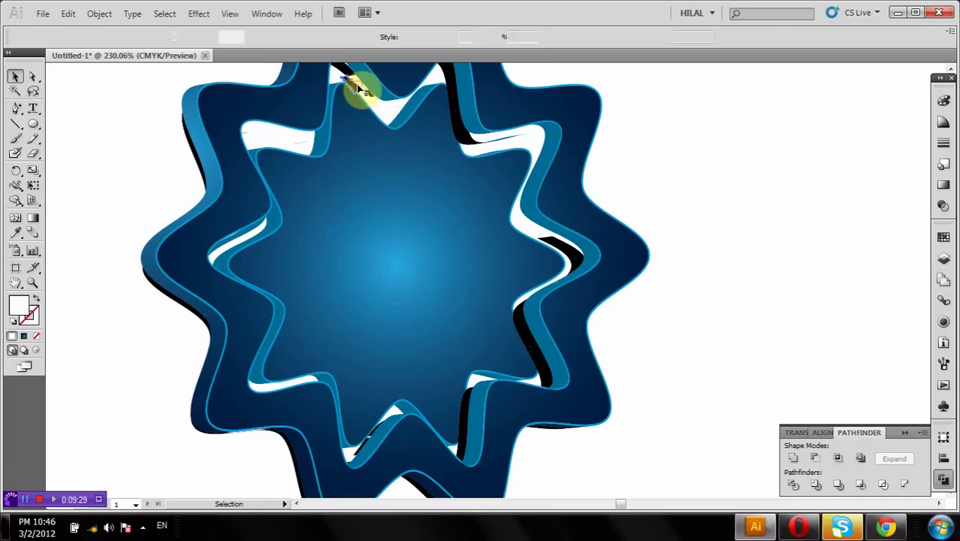
pyautogui.moveTo(360, 88); pyautogui.dragTo(375, 103)
# Step: Inspect the anchor points at the star's top and delete a stray thin path
pyautogui.press('v')
pyautogui.click(370, 94)
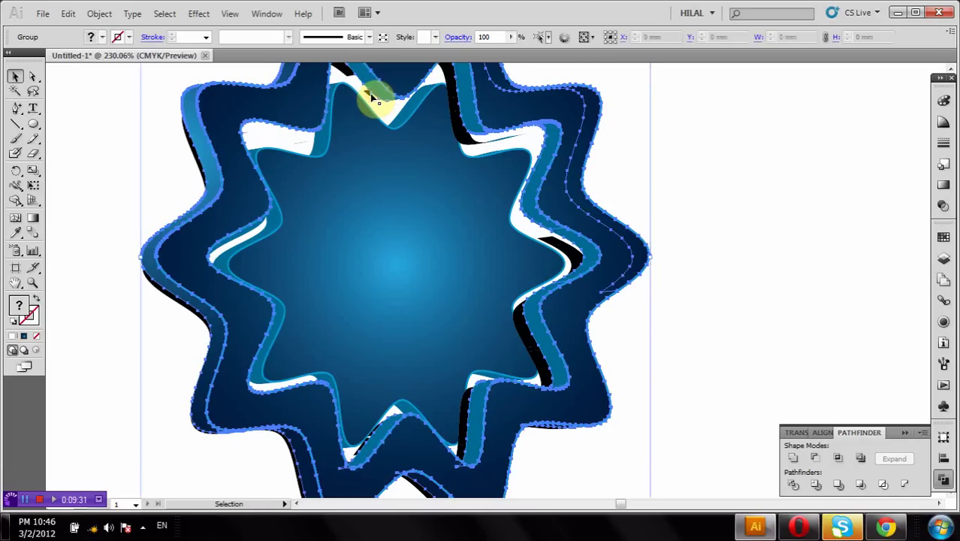
pyautogui.press('a')
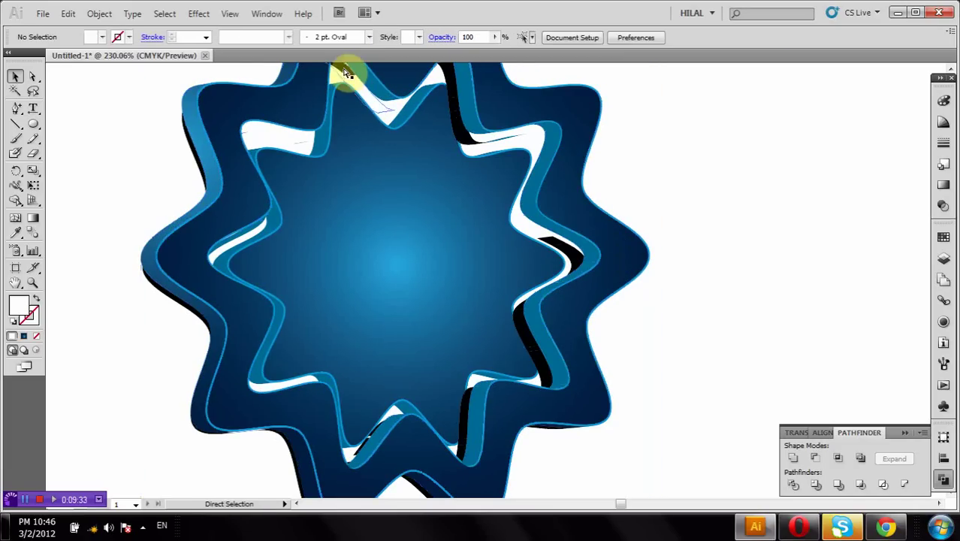
pyautogui.click(349, 84)
pyautogui.press('v')
pyautogui.scroll(1, 336, 105)
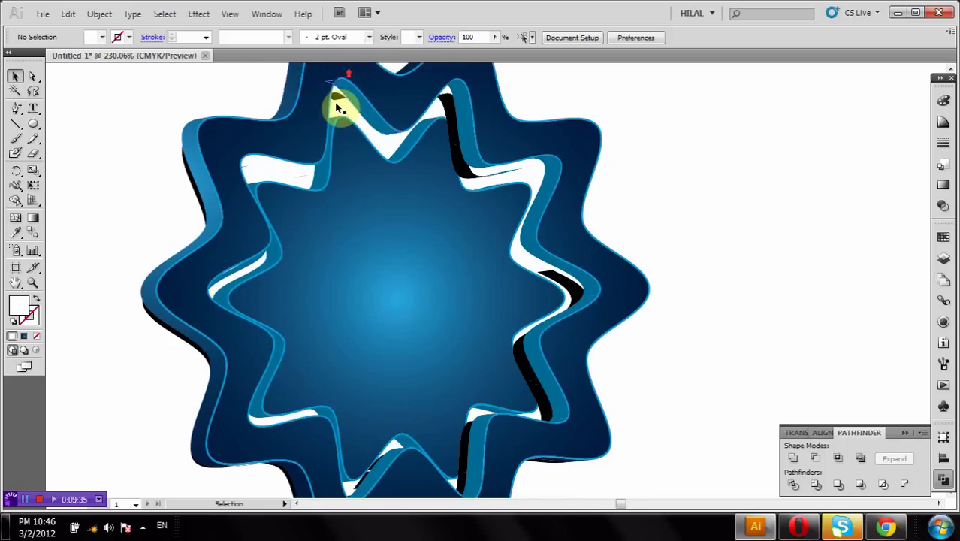
pyautogui.click(337, 99)
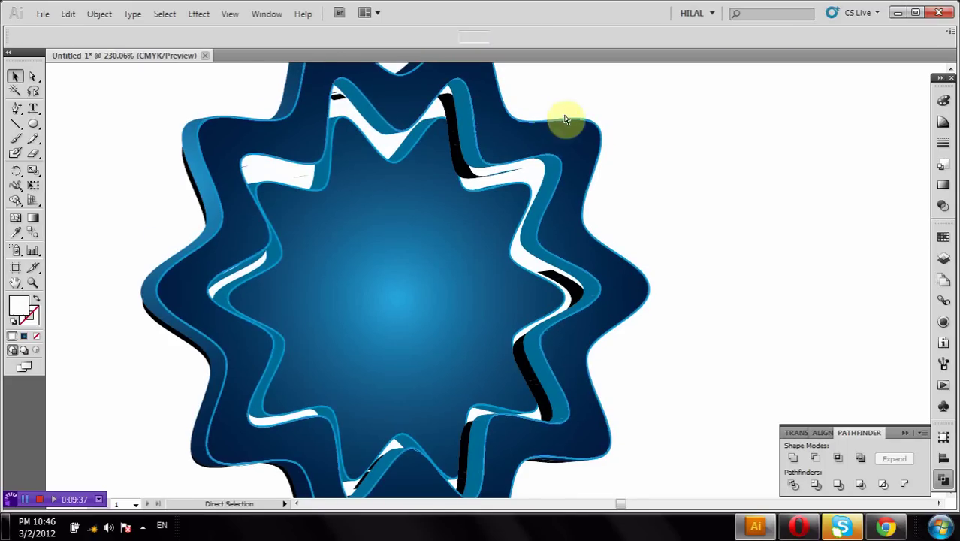
pyautogui.press('Delete')
# Step: Undo an accidental point move and drag the inner star group aside
pyautogui.moveTo(339, 101); pyautogui.dragTo(349, 107)
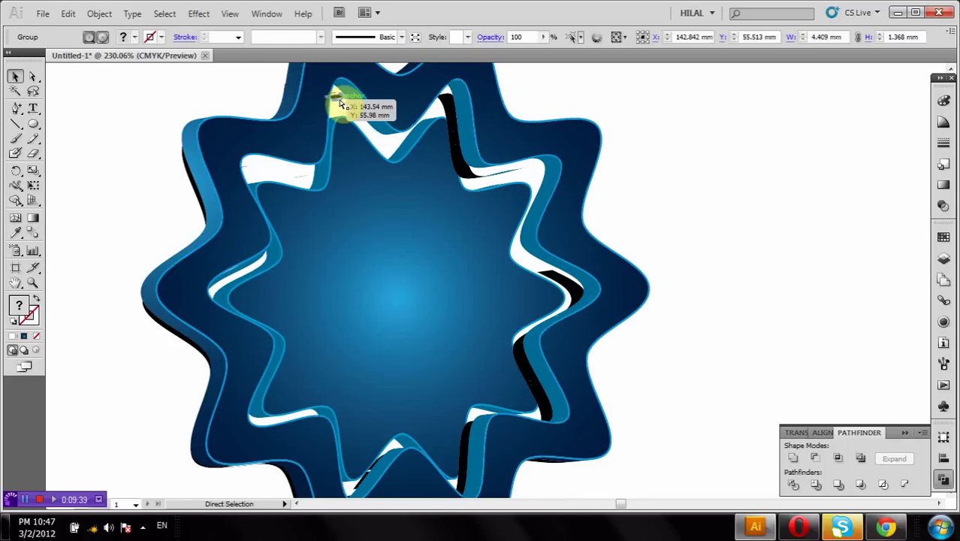
pyautogui.hotkey('ctrl', 'z')
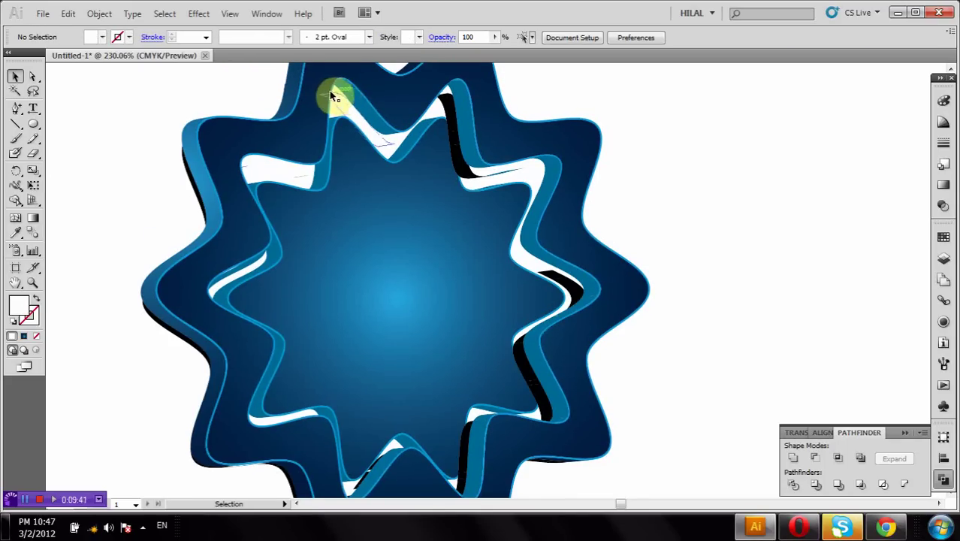
pyautogui.moveTo(338, 96)
pyautogui.mouseDown()
pyautogui.moveTo(445, 114)
pyautogui.moveTo(472, 179)
pyautogui.mouseUp()
pyautogui.click(500, 176)
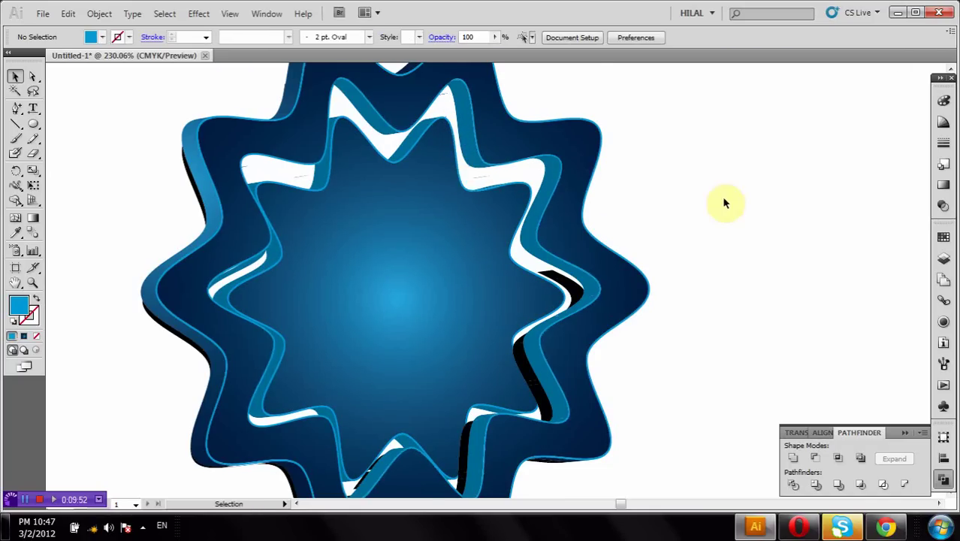
# Step: Drag black and white slivers from the ring's right and bottom into a scrap pile on the right
pyautogui.scroll(-2, 717, 203)
pyautogui.scroll(-1, 716, 209)
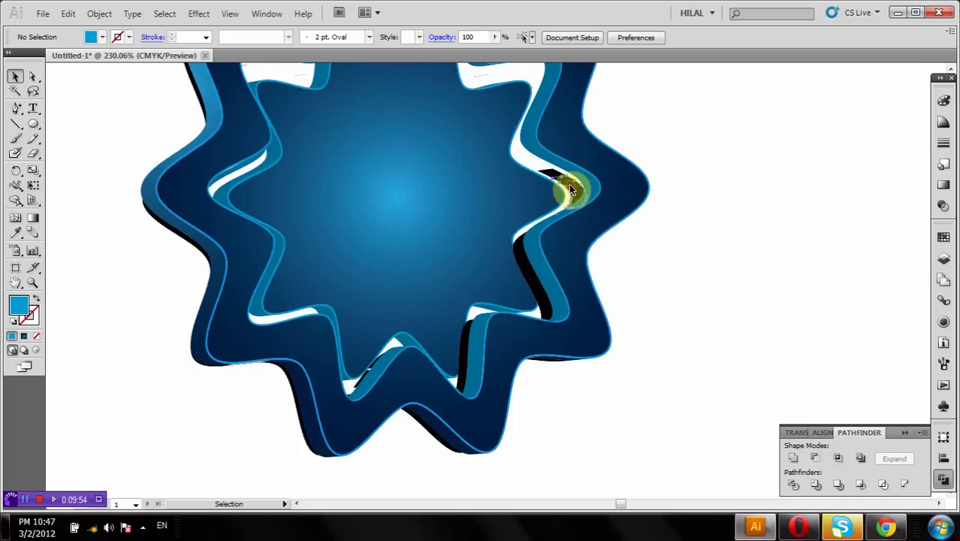
pyautogui.moveTo(569, 187); pyautogui.dragTo(796, 154)
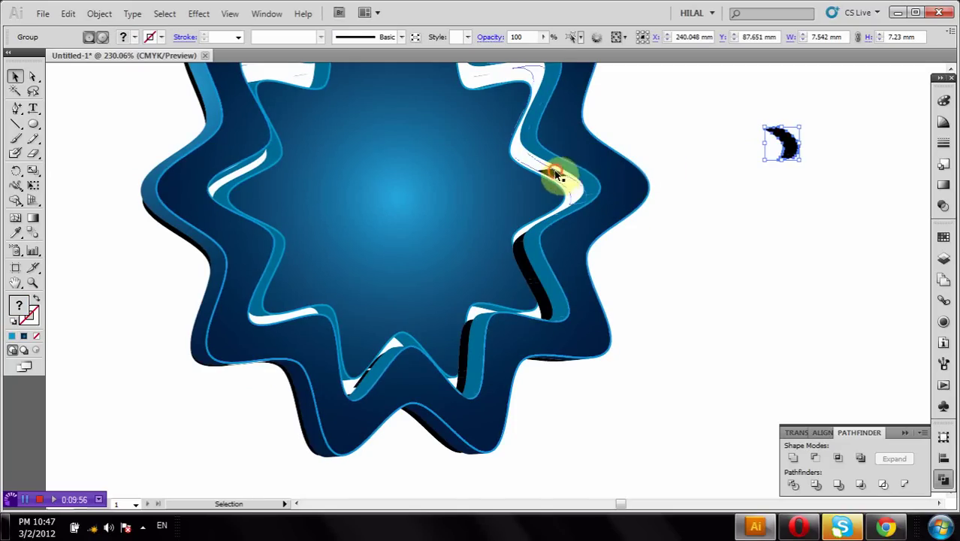
pyautogui.moveTo(556, 175); pyautogui.dragTo(778, 131)
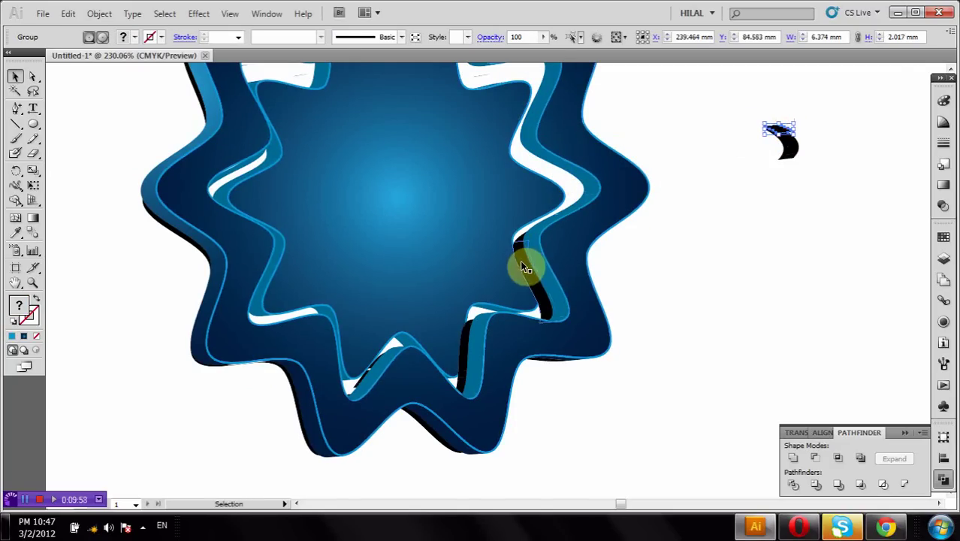
pyautogui.moveTo(524, 268); pyautogui.dragTo(760, 138)
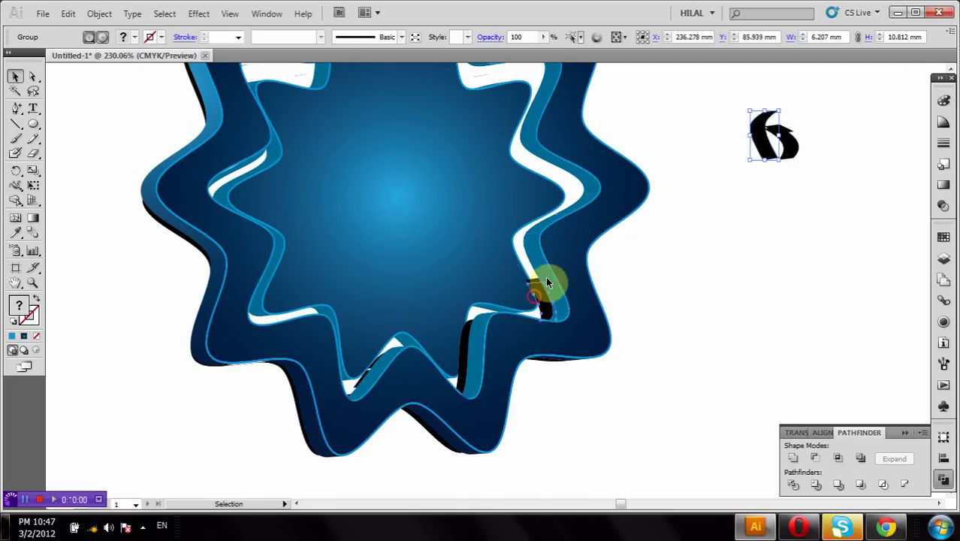
pyautogui.moveTo(545, 300); pyautogui.dragTo(763, 154)
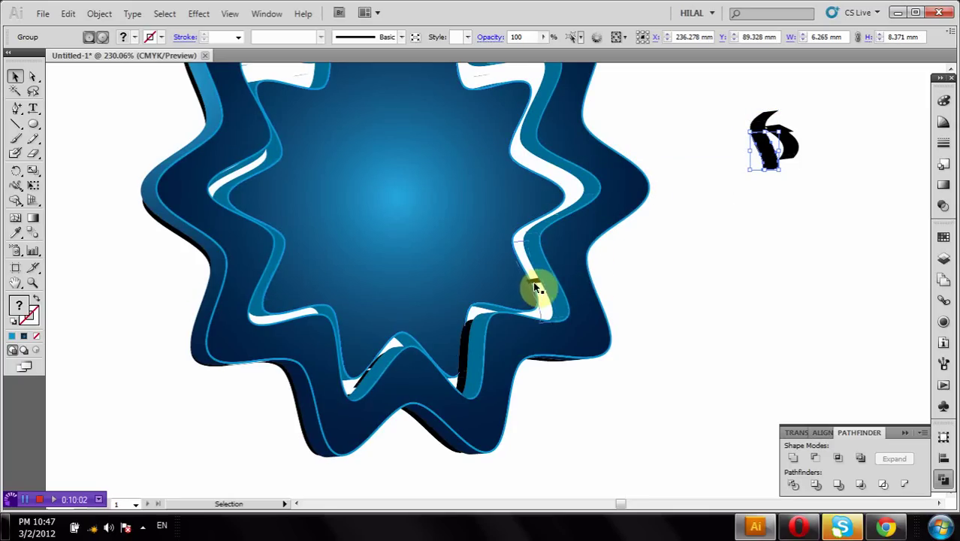
pyautogui.moveTo(536, 288); pyautogui.dragTo(749, 188)
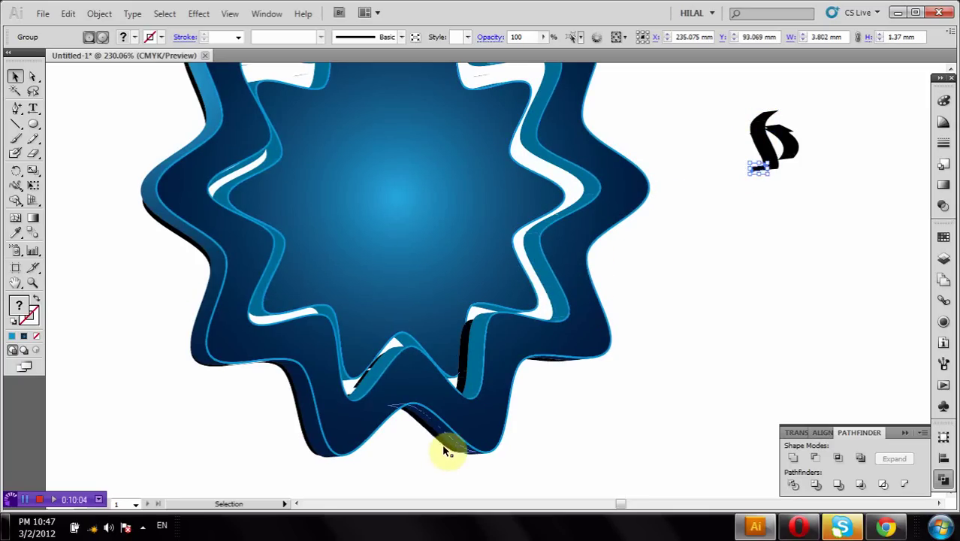
pyautogui.moveTo(447, 451); pyautogui.dragTo(784, 147)
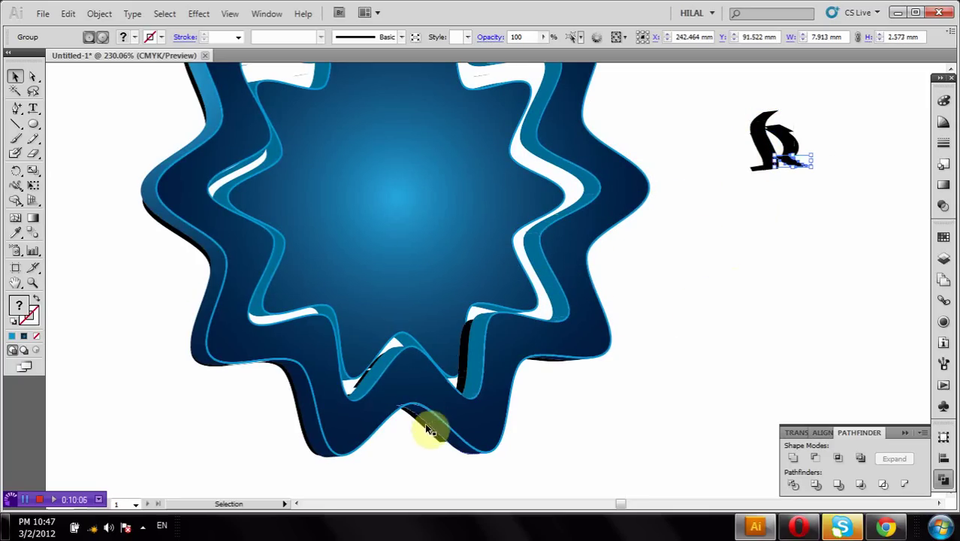
pyautogui.moveTo(424, 429); pyautogui.dragTo(756, 154)
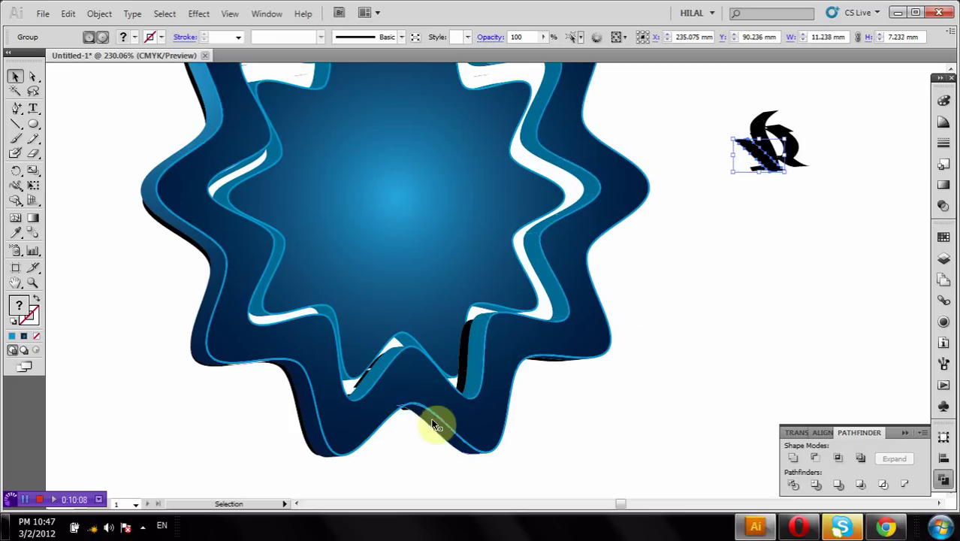
# Step: Undo an accidental move of the star layers and add more dark pieces to the scrap pile
pyautogui.moveTo(403, 414); pyautogui.dragTo(468, 431)
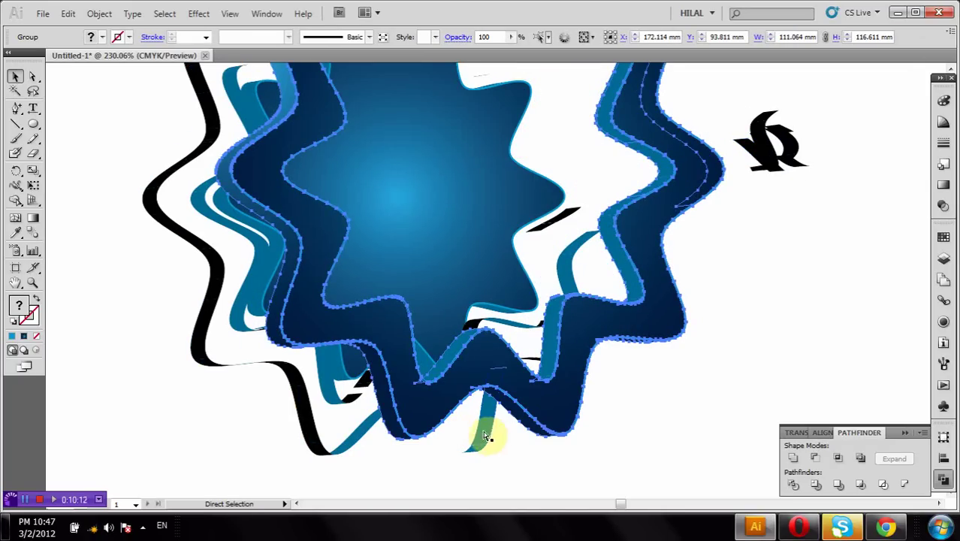
pyautogui.hotkey('ctrl', 'z')
pyautogui.press('v')
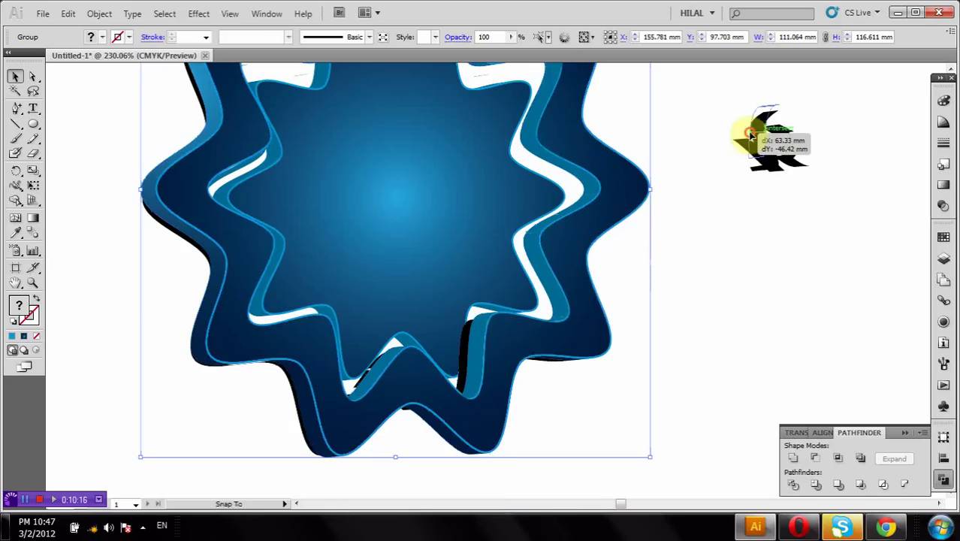
pyautogui.moveTo(462, 350); pyautogui.dragTo(752, 133)
pyautogui.moveTo(475, 363); pyautogui.dragTo(760, 150)
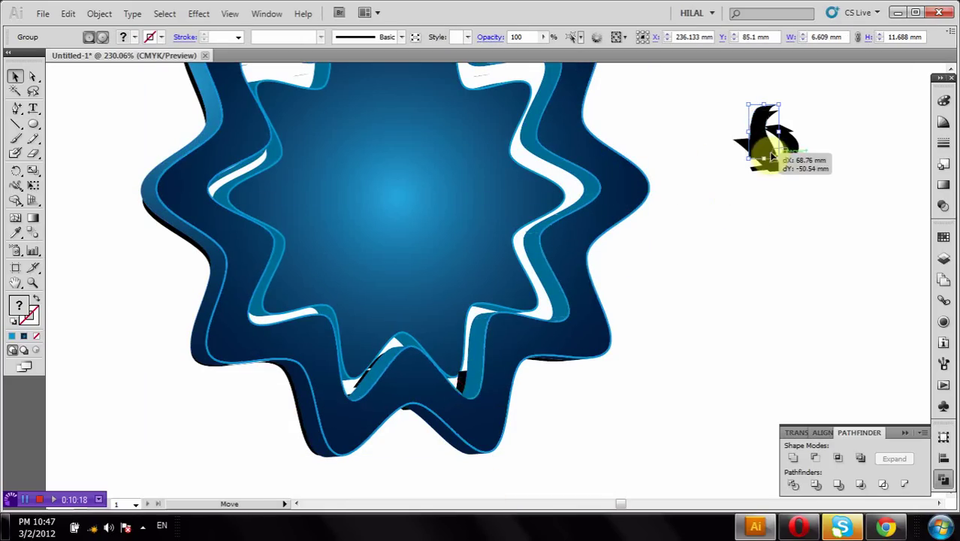
pyautogui.moveTo(553, 366); pyautogui.dragTo(751, 183)
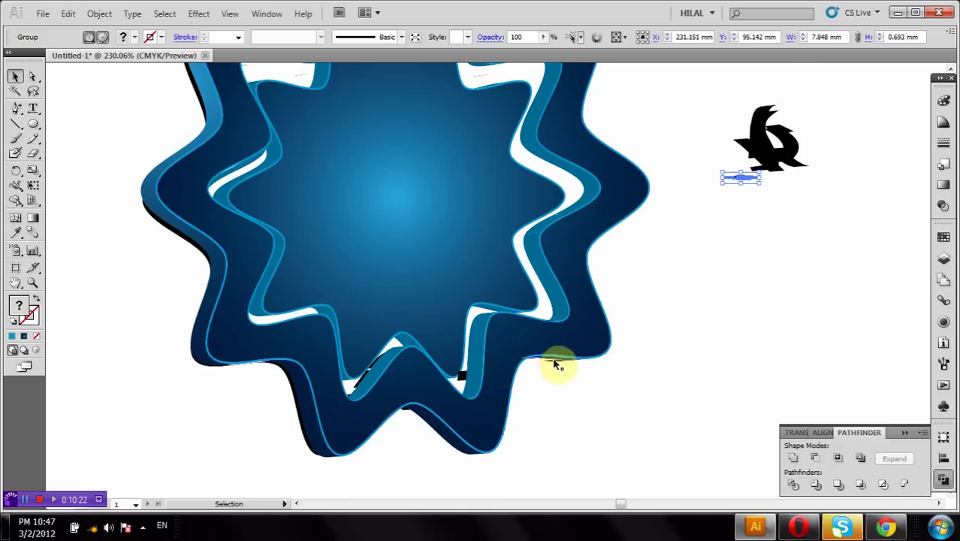
pyautogui.moveTo(551, 363); pyautogui.dragTo(585, 390)
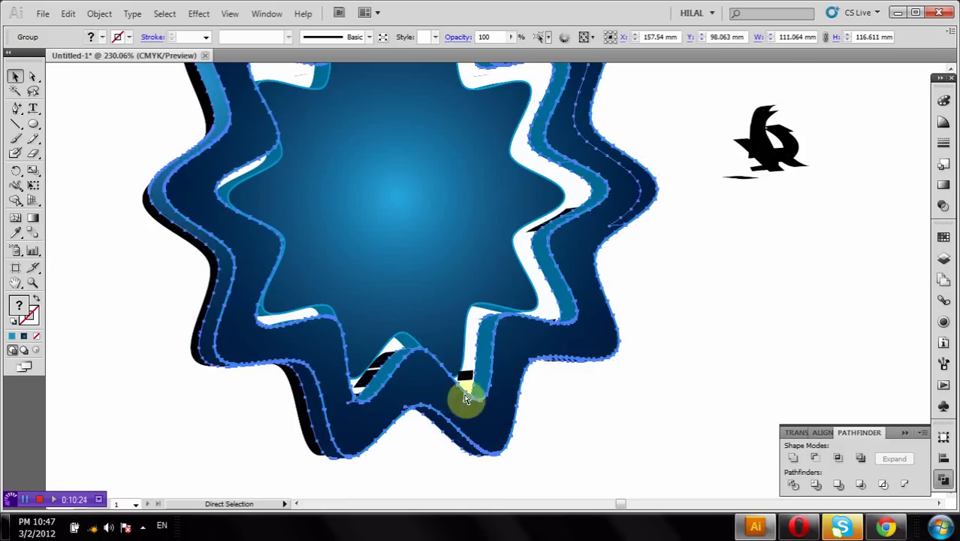
# Step: Move three black slivers off the ring's left edge out to the left
pyautogui.moveTo(201, 255); pyautogui.dragTo(114, 285)
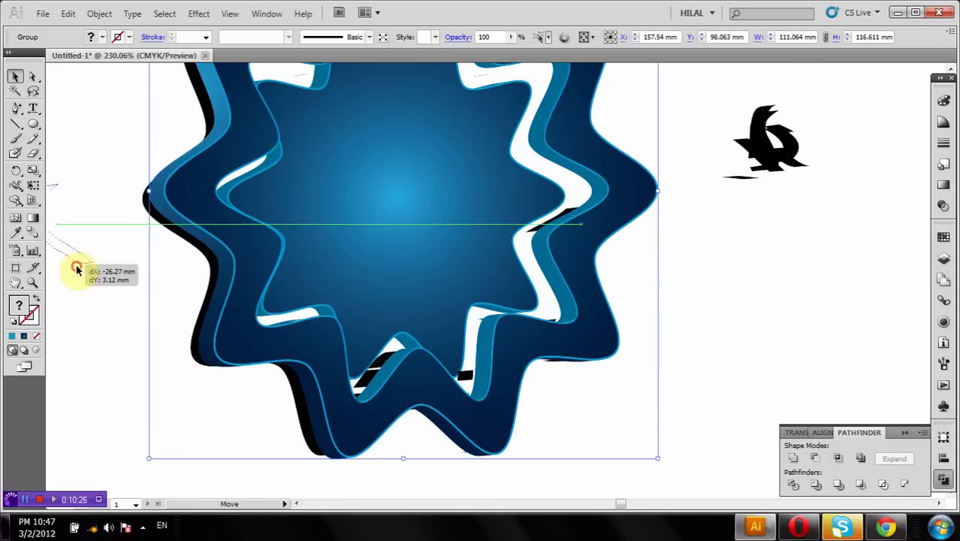
pyautogui.moveTo(210, 263); pyautogui.dragTo(71, 263)
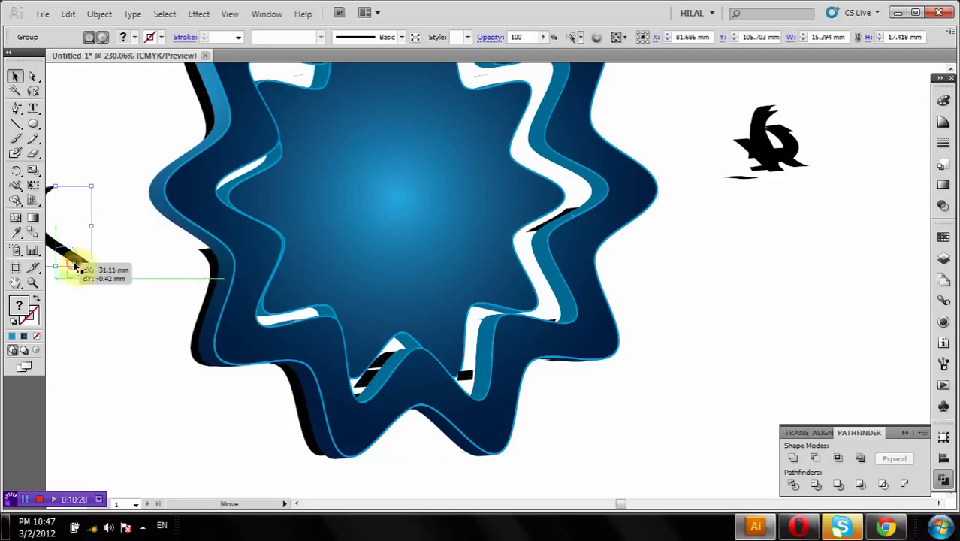
pyautogui.moveTo(210, 291); pyautogui.dragTo(47, 307)
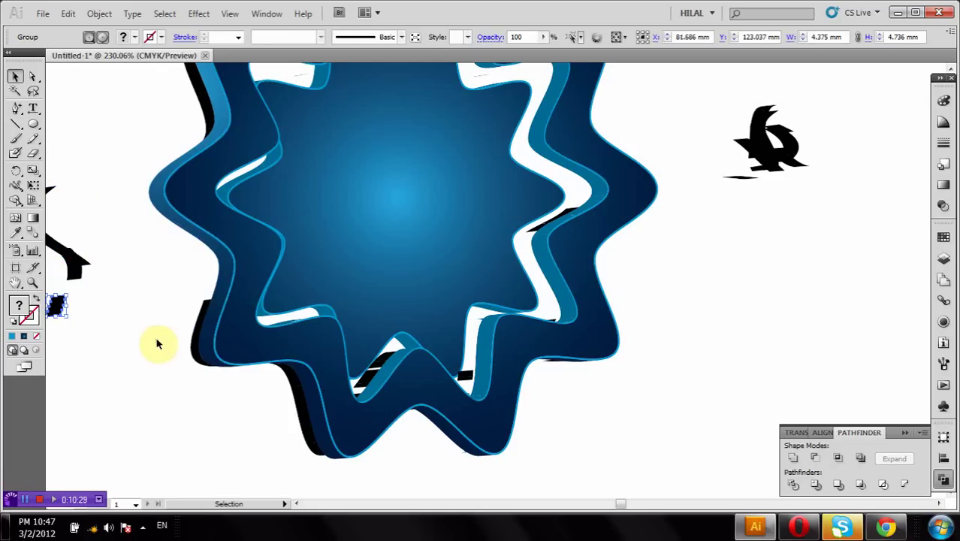
pyautogui.scroll(3, 152, 379)
pyautogui.scroll(2, 161, 379)
pyautogui.click(233, 173)
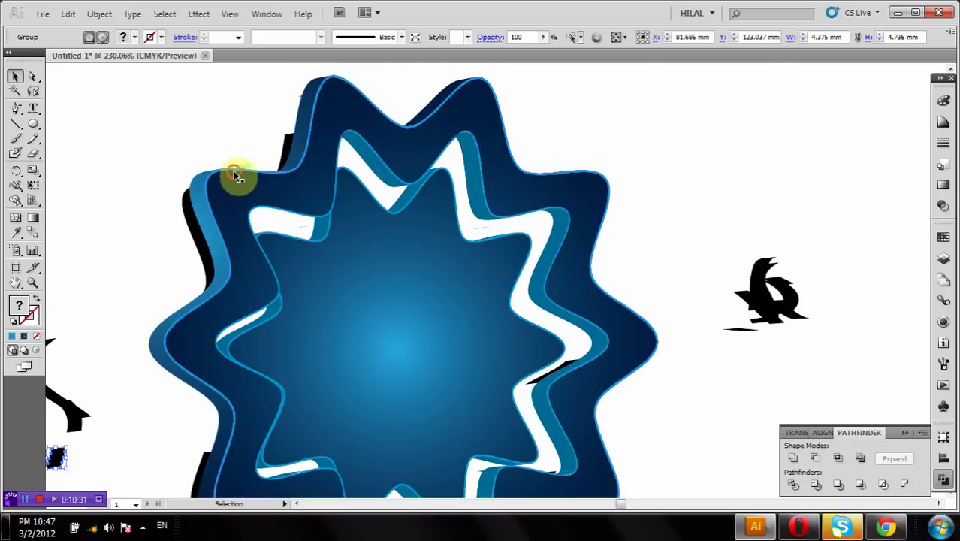
# Step: Move the outer wavy star aside and delete the black stroke pieces at the top
pyautogui.moveTo(234, 173); pyautogui.dragTo(657, 122)
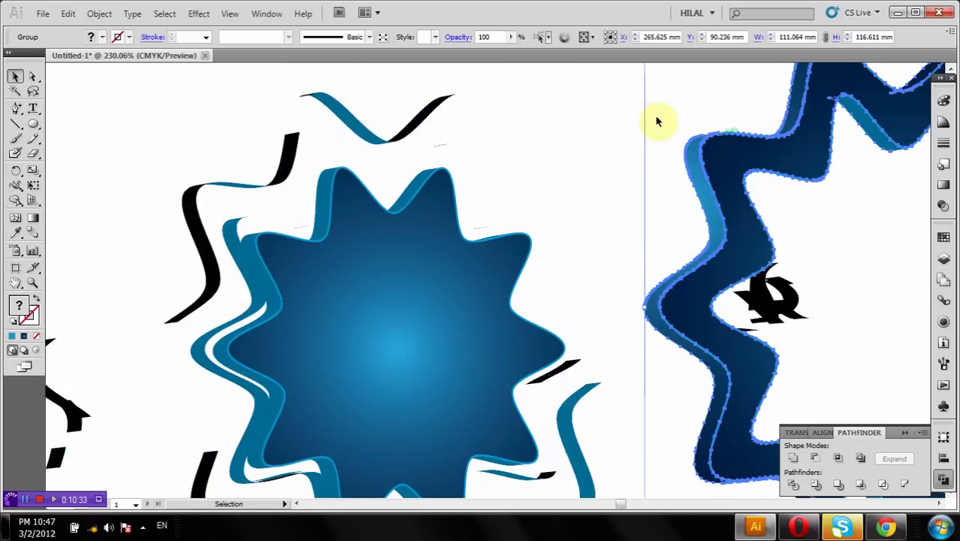
pyautogui.moveTo(523, 103); pyautogui.dragTo(360, 164)
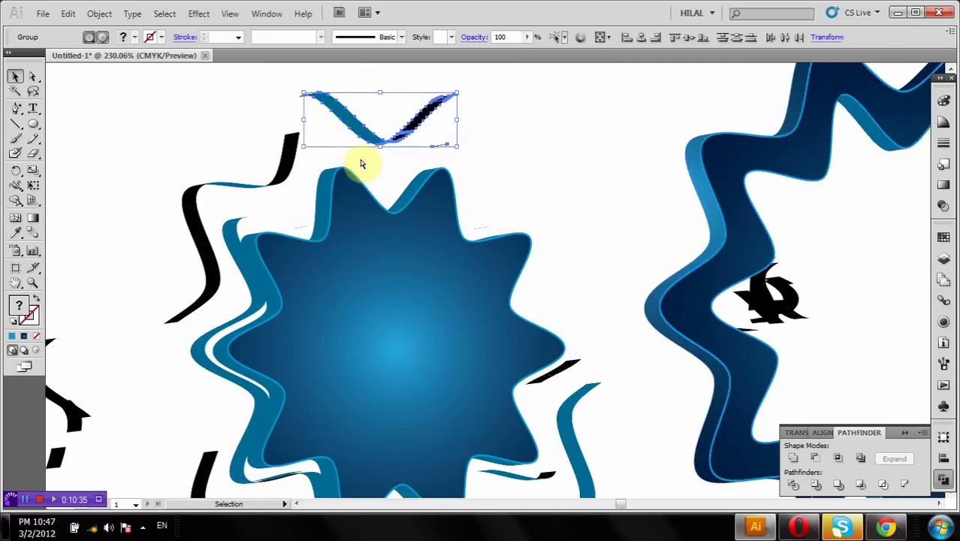
pyautogui.click(231, 207)
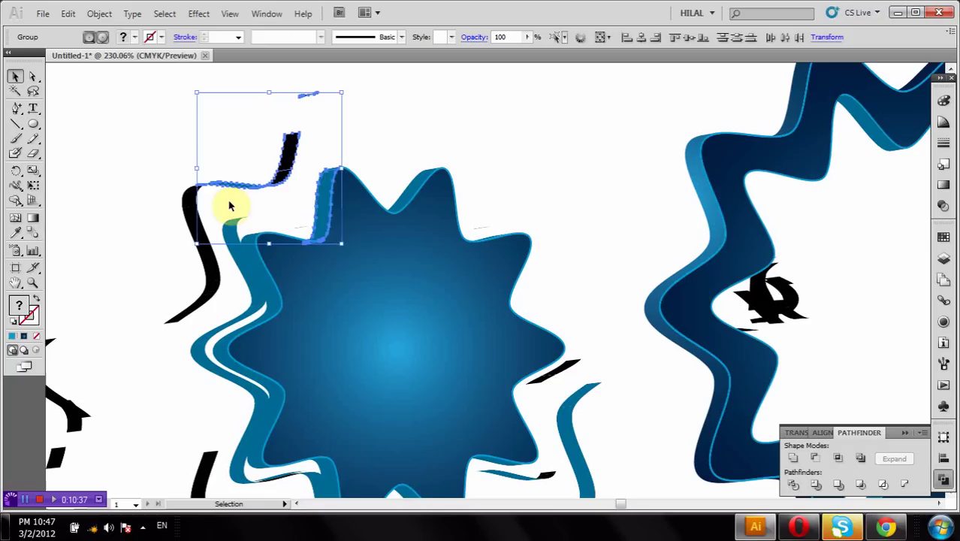
pyautogui.click(399, 114)
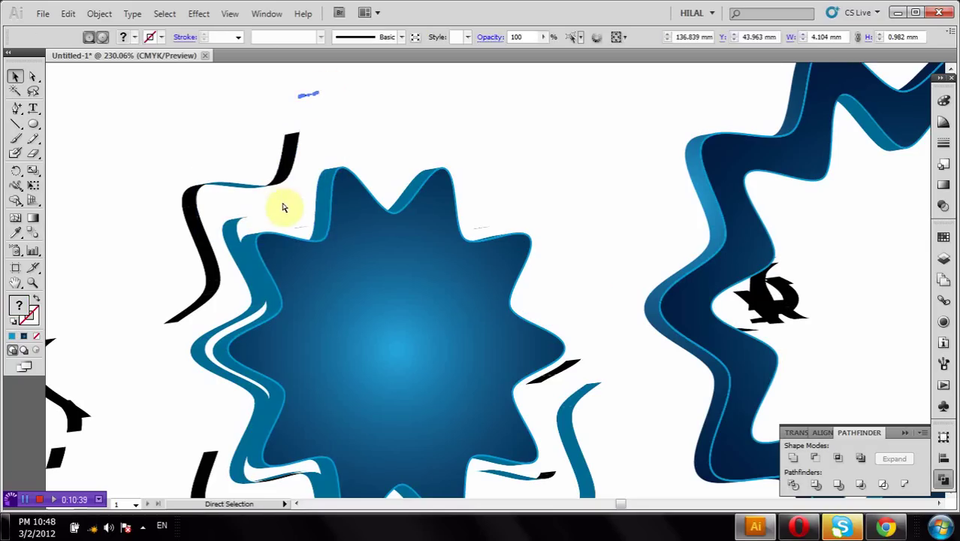
pyautogui.moveTo(283, 202); pyautogui.dragTo(292, 119)
pyautogui.press('Delete')
# Step: Delete the leftover strips and black stroke along the star's left edge
pyautogui.moveTo(242, 163); pyautogui.dragTo(208, 214)
pyautogui.press('Delete')
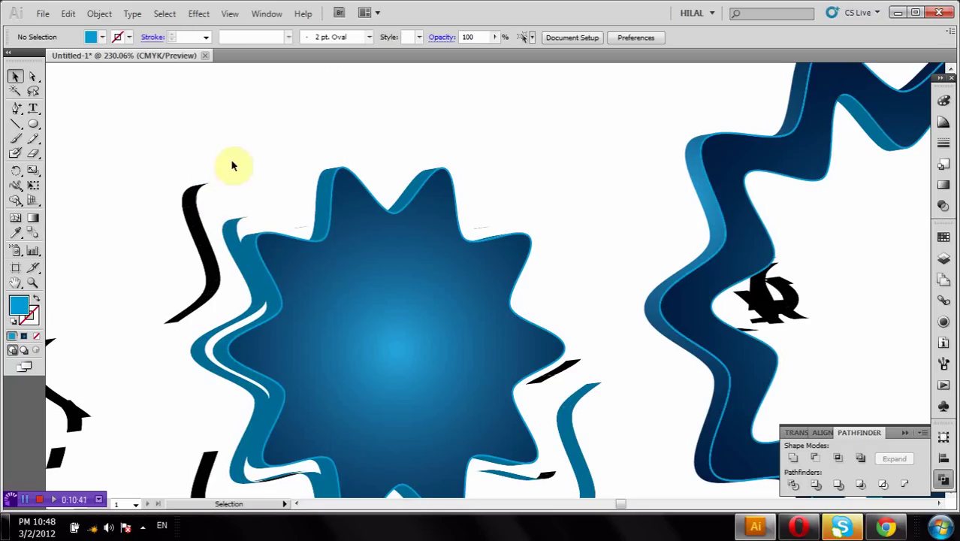
pyautogui.moveTo(237, 150); pyautogui.dragTo(169, 241)
pyautogui.press('Delete')
pyautogui.moveTo(220, 161)
pyautogui.mouseDown()
pyautogui.moveTo(157, 325)
pyautogui.moveTo(232, 382)
pyautogui.mouseUp()
pyautogui.press('Delete')
pyautogui.scroll(-3, 158, 315)
pyautogui.scroll(-2, 162, 302)
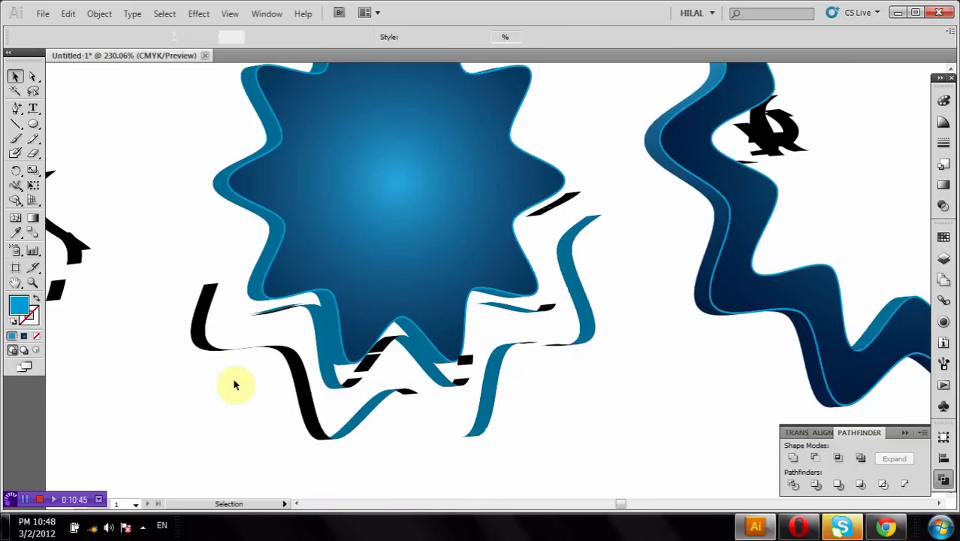
pyautogui.press('Delete')
# Step: Delete the lower black stroke segments and a blue wave piece below the star
pyautogui.press('a')
pyautogui.moveTo(403, 443); pyautogui.dragTo(289, 381)
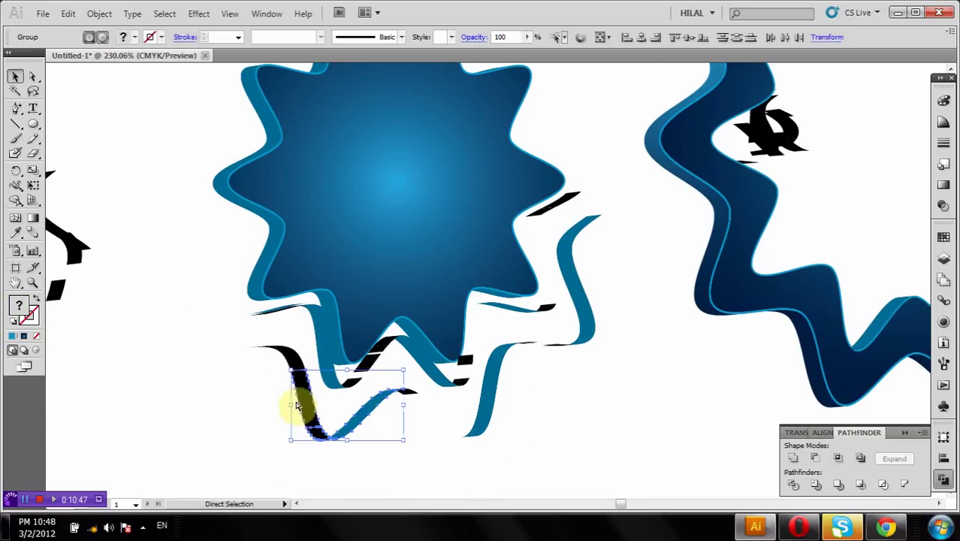
pyautogui.press('Delete')
pyautogui.click(368, 391)
pyautogui.press('v')
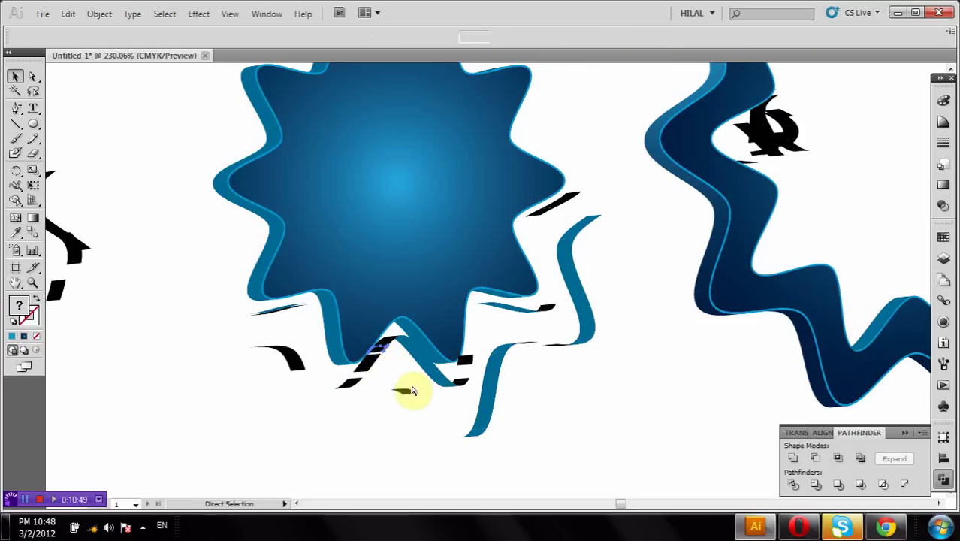
pyautogui.moveTo(412, 371); pyautogui.dragTo(485, 392)
pyautogui.press('Delete')
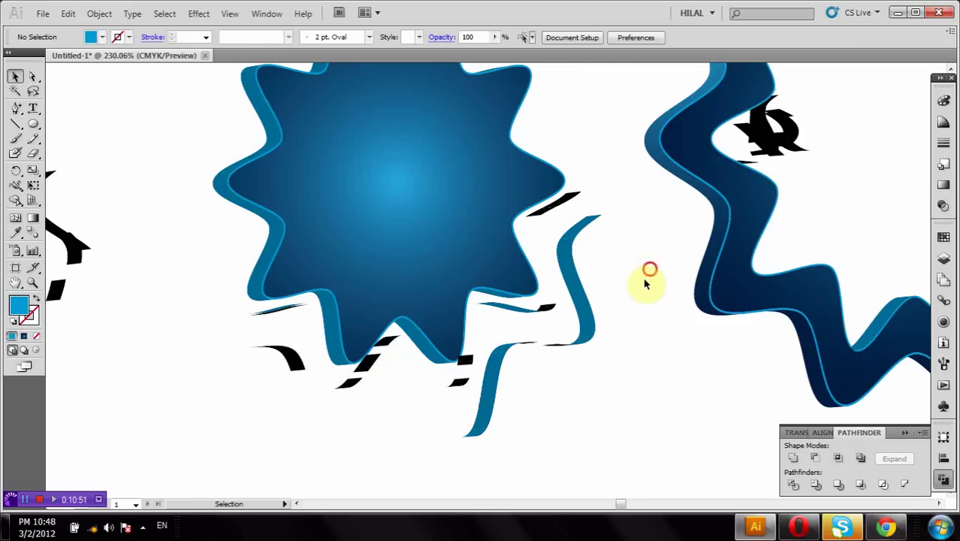
pyautogui.press('a')
pyautogui.moveTo(644, 279); pyautogui.dragTo(547, 390)
pyautogui.press('Delete')
pyautogui.press('v')
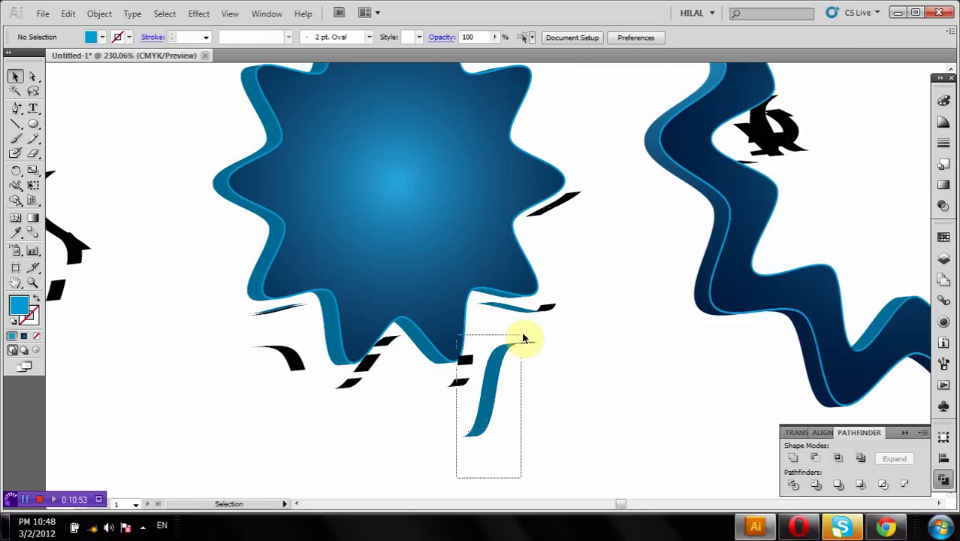
# Step: Delete the blue stroke piece and small black fragment below the star, then check remaining pieces
pyautogui.moveTo(523, 338); pyautogui.dragTo(484, 441)
pyautogui.click(568, 364)
pyautogui.press('a')
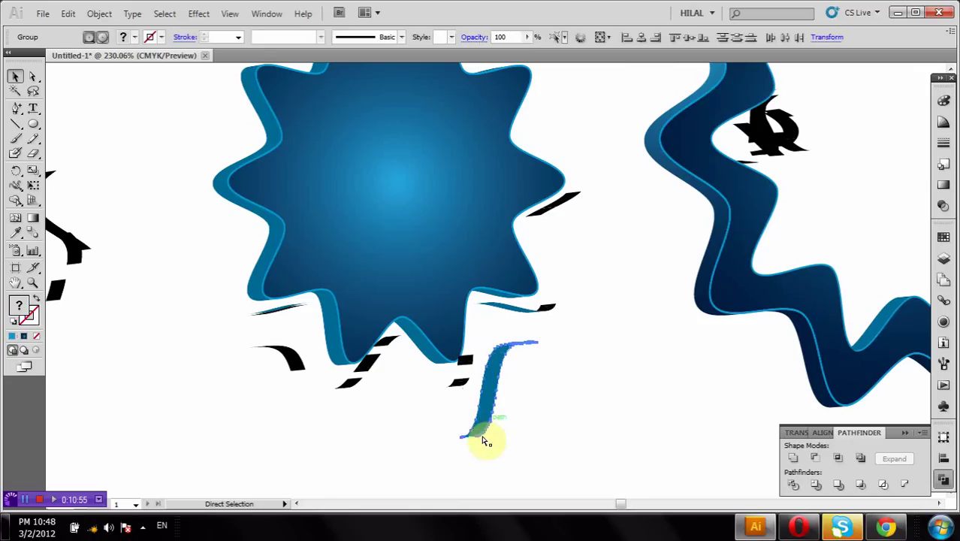
pyautogui.press('Delete')
pyautogui.press('v')
pyautogui.click(458, 384)
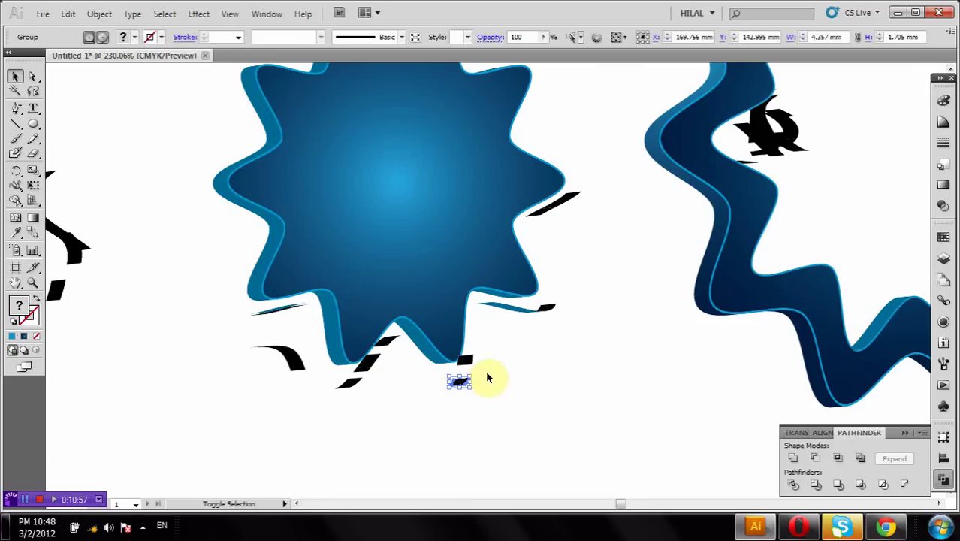
pyautogui.press('Delete')
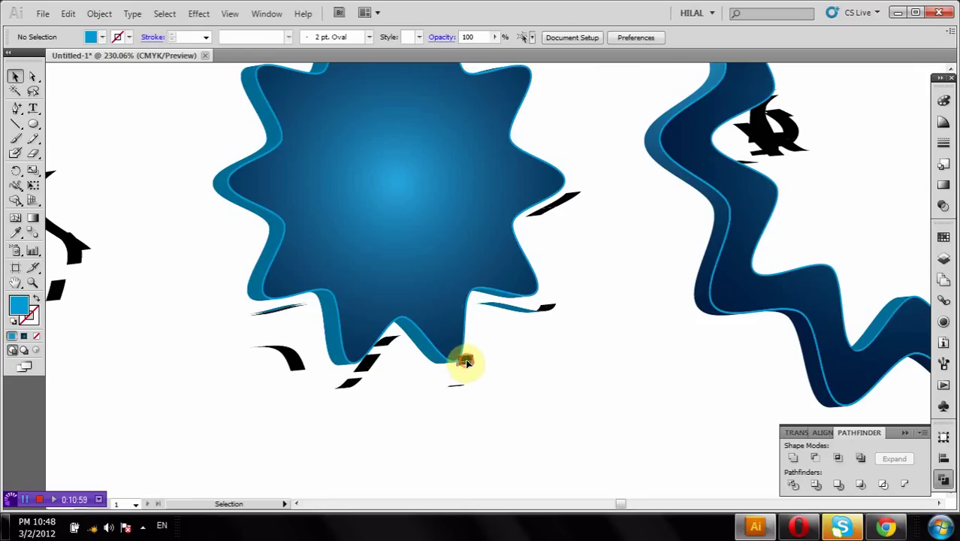
pyautogui.click(466, 362)
pyautogui.click(467, 407)
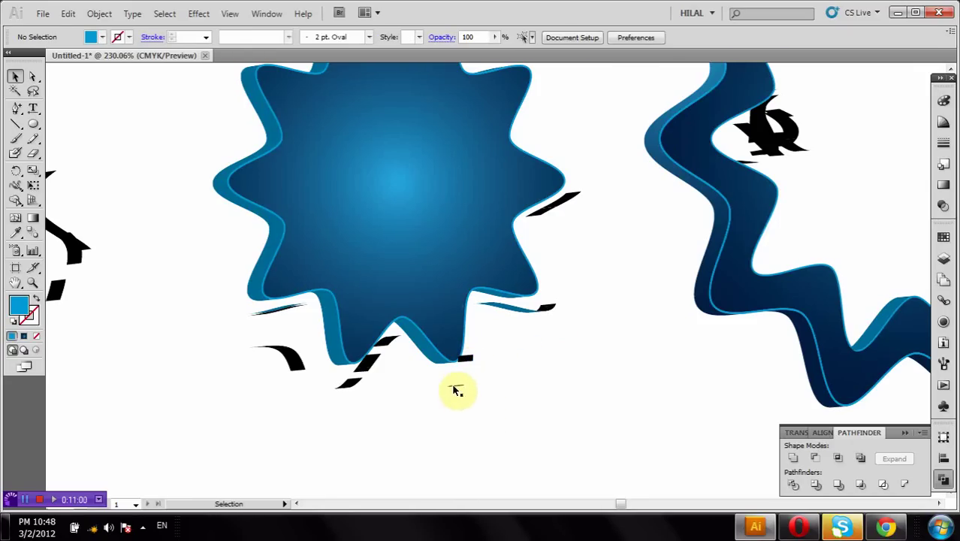
pyautogui.click(476, 284)
pyautogui.click(508, 354)
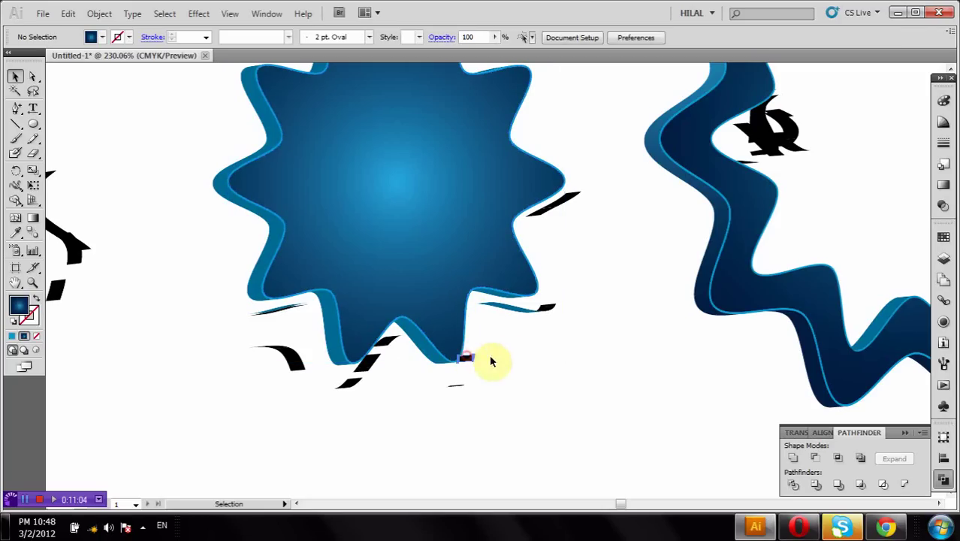
# Step: Gather the black slivers from the star's lower edges onto one pile at the right
pyautogui.moveTo(467, 358)
pyautogui.mouseDown()
pyautogui.moveTo(571, 328)
pyautogui.moveTo(552, 205)
pyautogui.mouseUp()
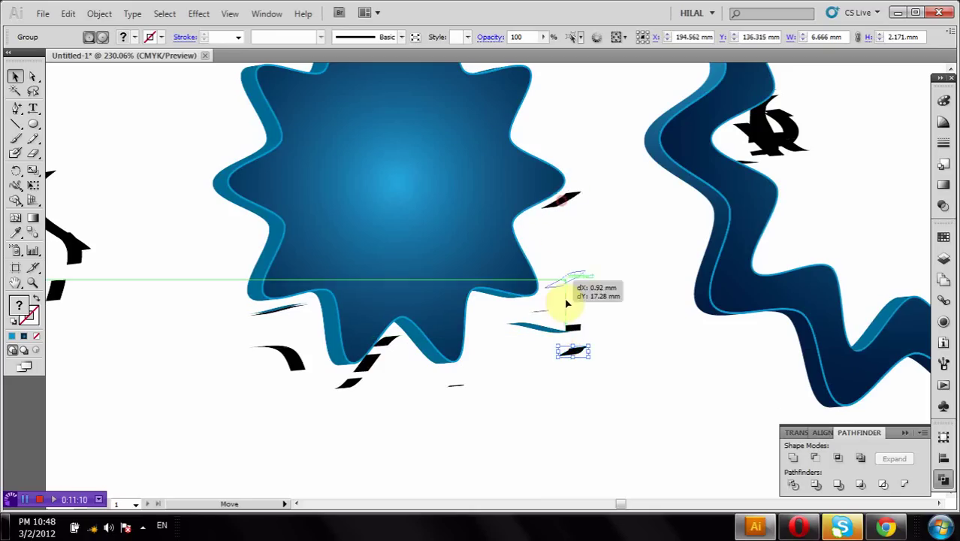
pyautogui.moveTo(543, 214)
pyautogui.mouseDown()
pyautogui.moveTo(552, 351)
pyautogui.moveTo(594, 327)
pyautogui.moveTo(571, 328)
pyautogui.mouseUp()
pyautogui.click(542, 317)
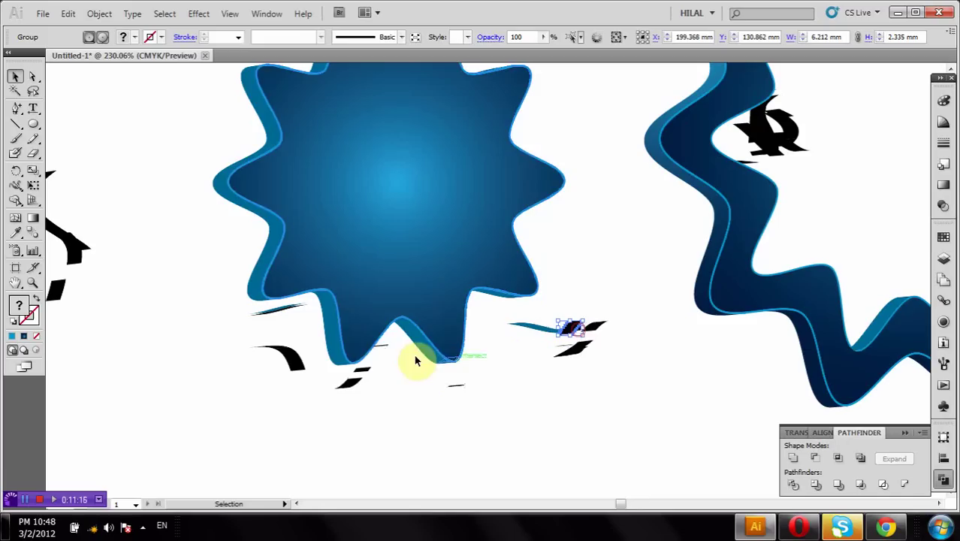
pyautogui.moveTo(390, 350)
pyautogui.mouseDown()
pyautogui.moveTo(578, 326)
pyautogui.moveTo(569, 336)
pyautogui.mouseUp()
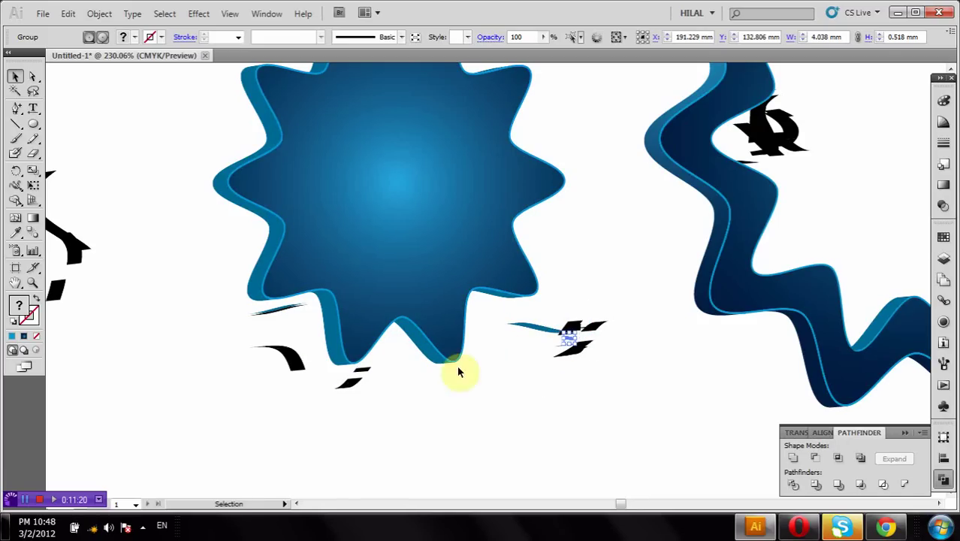
pyautogui.click(363, 417)
pyautogui.moveTo(417, 397); pyautogui.dragTo(574, 344)
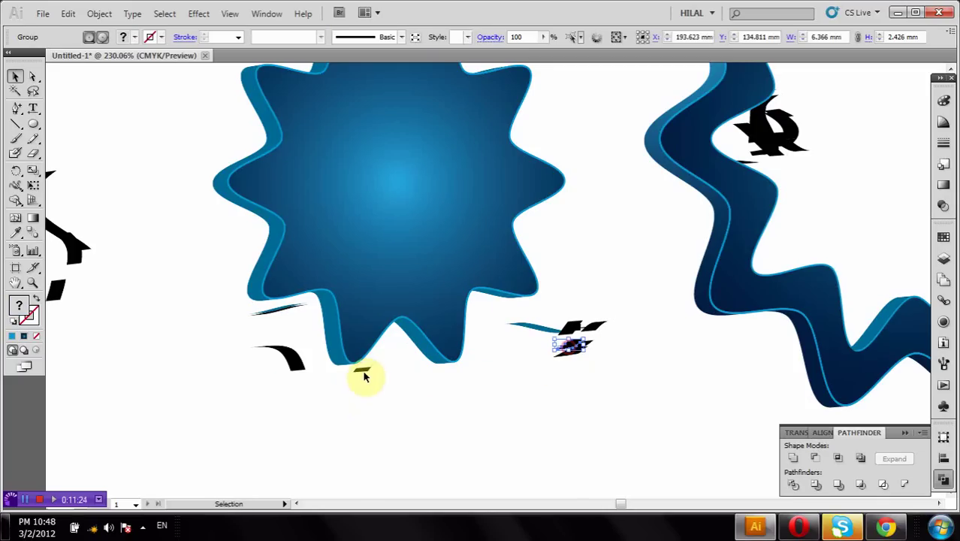
pyautogui.moveTo(362, 374); pyautogui.dragTo(579, 338)
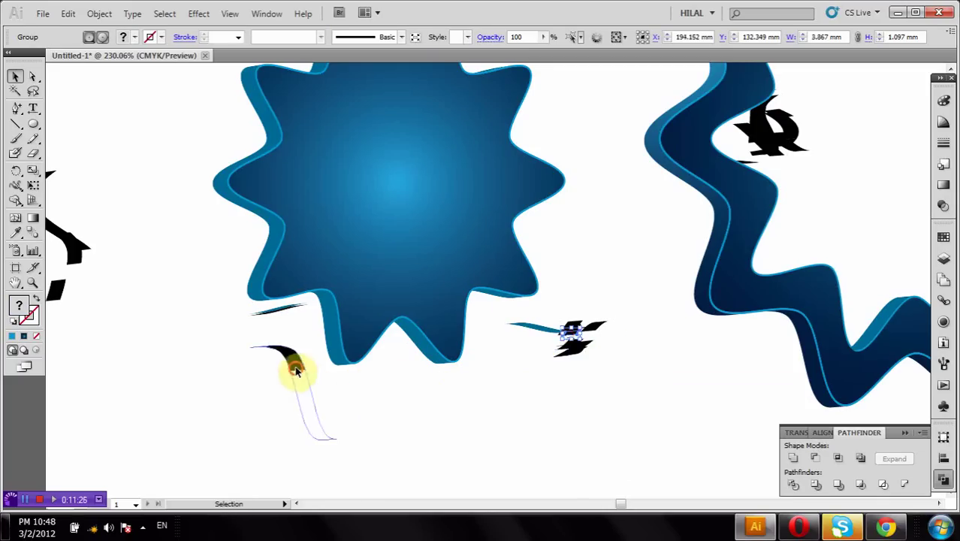
pyautogui.moveTo(297, 370); pyautogui.dragTo(579, 324)
pyautogui.moveTo(272, 314); pyautogui.dragTo(530, 331)
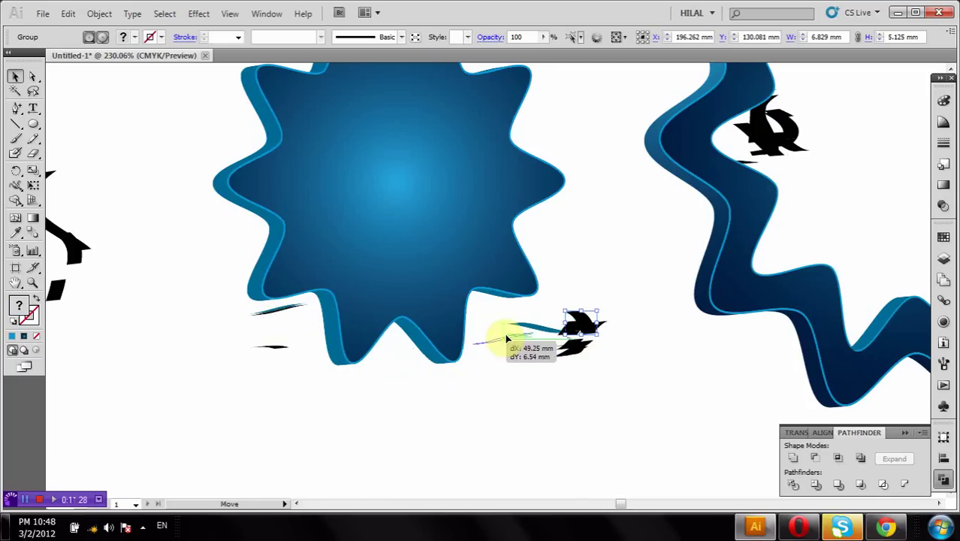
pyautogui.moveTo(274, 346)
pyautogui.mouseDown()
pyautogui.moveTo(467, 325)
pyautogui.moveTo(567, 332)
pyautogui.mouseUp()
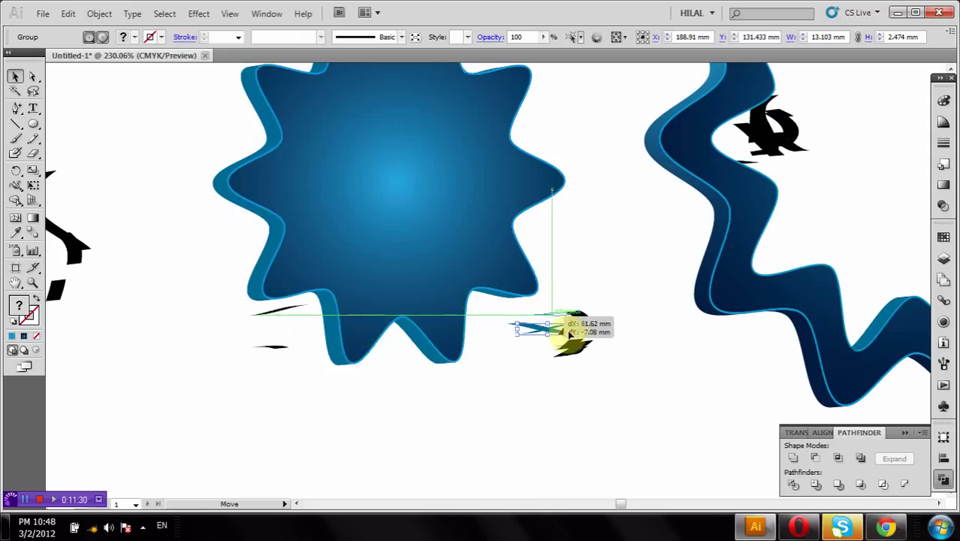
pyautogui.moveTo(301, 314)
pyautogui.mouseDown()
pyautogui.moveTo(575, 346)
pyautogui.moveTo(548, 321)
pyautogui.mouseUp()
# Step: Delete the gathered pieces and a leftover sliver, then check the faint slivers remaining
pyautogui.press('Delete')
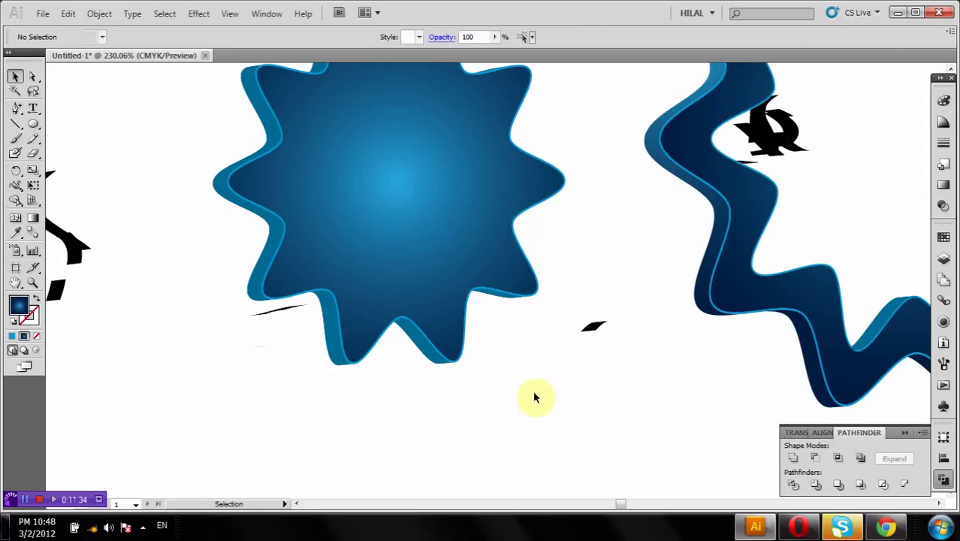
pyautogui.moveTo(539, 378); pyautogui.dragTo(628, 304)
pyautogui.press('Delete')
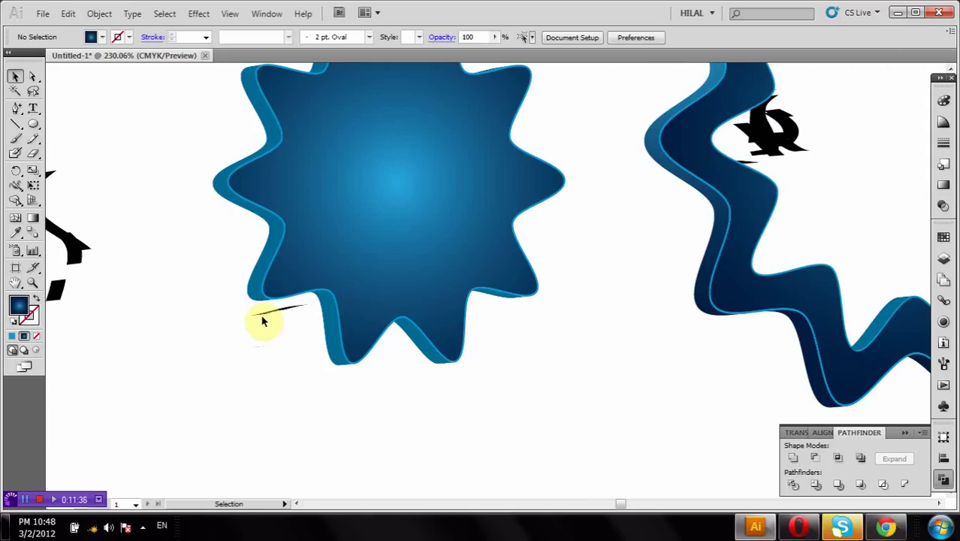
pyautogui.click(287, 315)
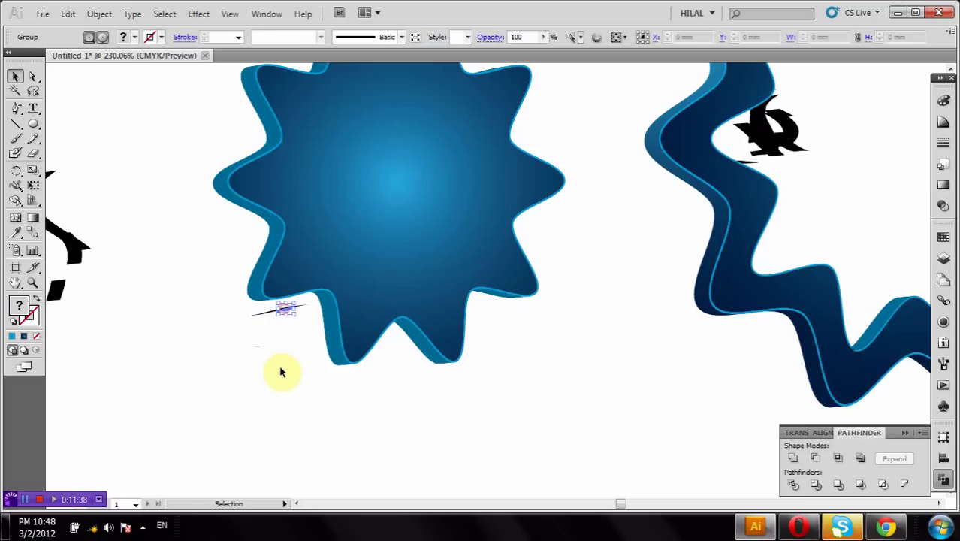
pyautogui.moveTo(249, 333); pyautogui.dragTo(295, 310)
pyautogui.click(300, 347)
pyautogui.click(299, 369)
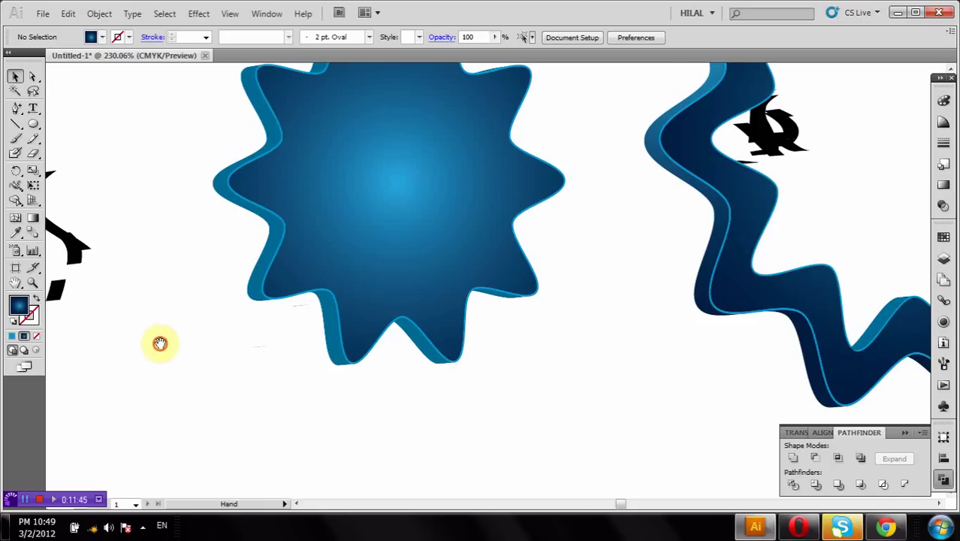
# Step: Delete the black brush-stroke group and pan back to the star
pyautogui.moveTo(159, 344); pyautogui.dragTo(368, 340)
pyautogui.click(279, 208)
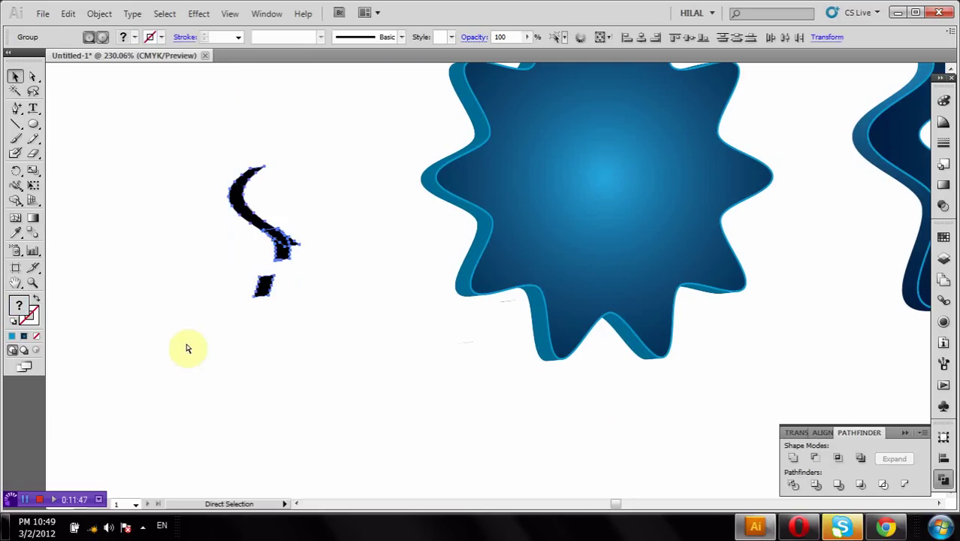
pyautogui.press('Delete')
pyautogui.press('space')
pyautogui.moveTo(332, 311)
pyautogui.mouseDown()
pyautogui.moveTo(178, 414)
pyautogui.moveTo(143, 375)
pyautogui.mouseUp()
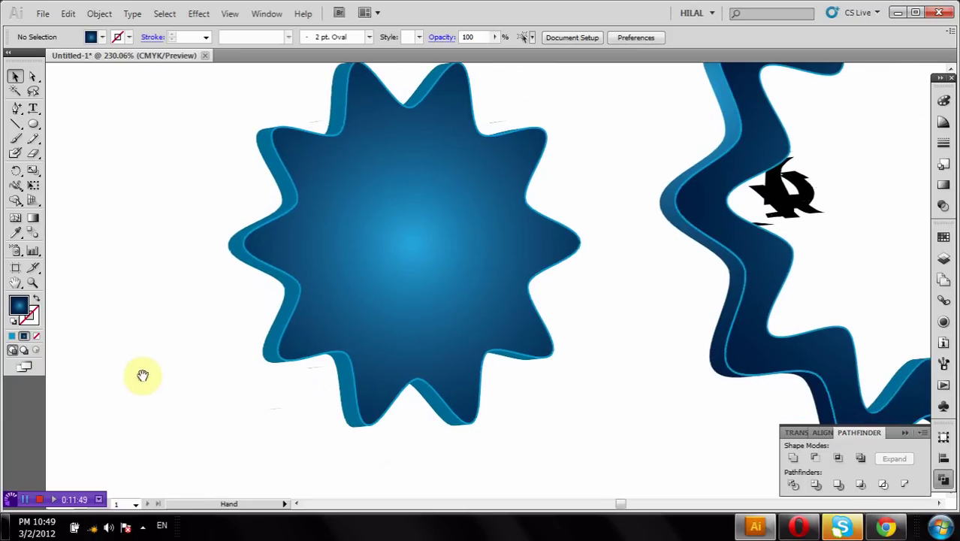
# Step: Move the wavy ring over the blue star and send it to the back
pyautogui.moveTo(739, 264); pyautogui.dragTo(242, 275)
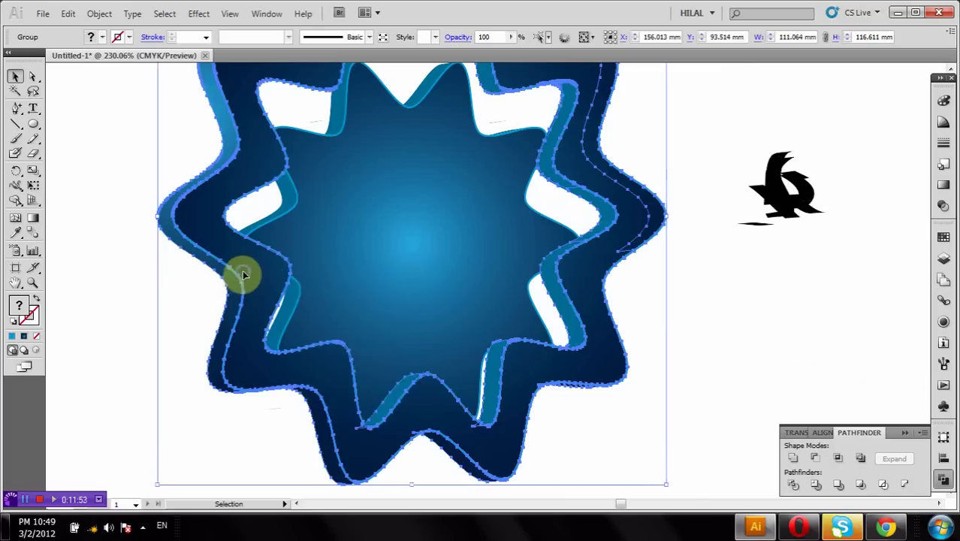
pyautogui.rightClick(243, 273)
pyautogui.click(467, 437)
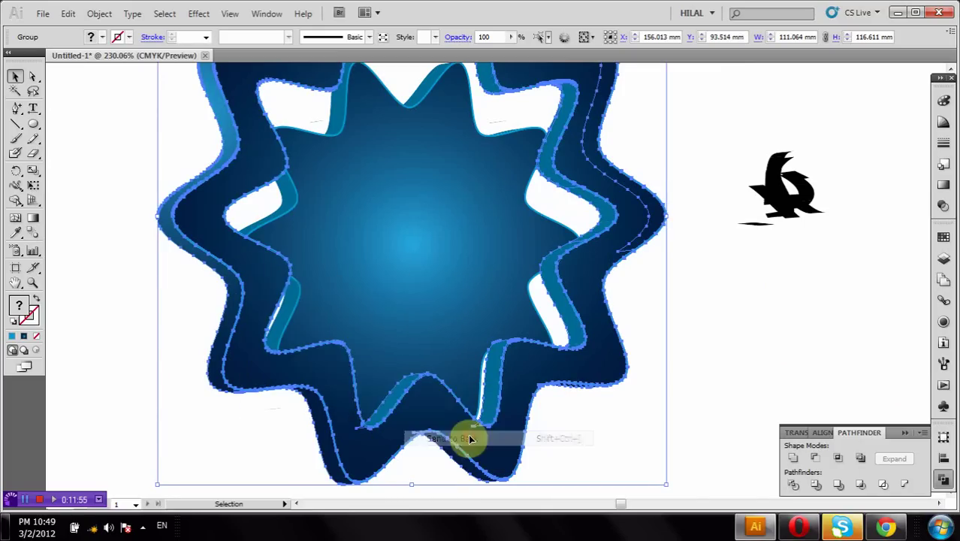
pyautogui.click(832, 137)
# Step: Delete the black bird shape at right and zoom out to show the whole ring
pyautogui.moveTo(832, 137); pyautogui.dragTo(707, 253)
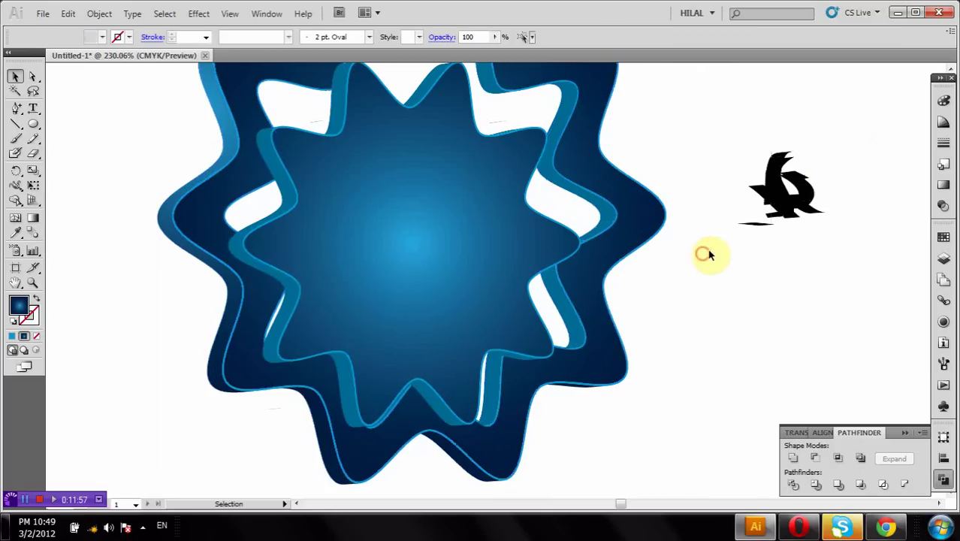
pyautogui.press('Delete')
pyautogui.scroll(3, 730, 245)
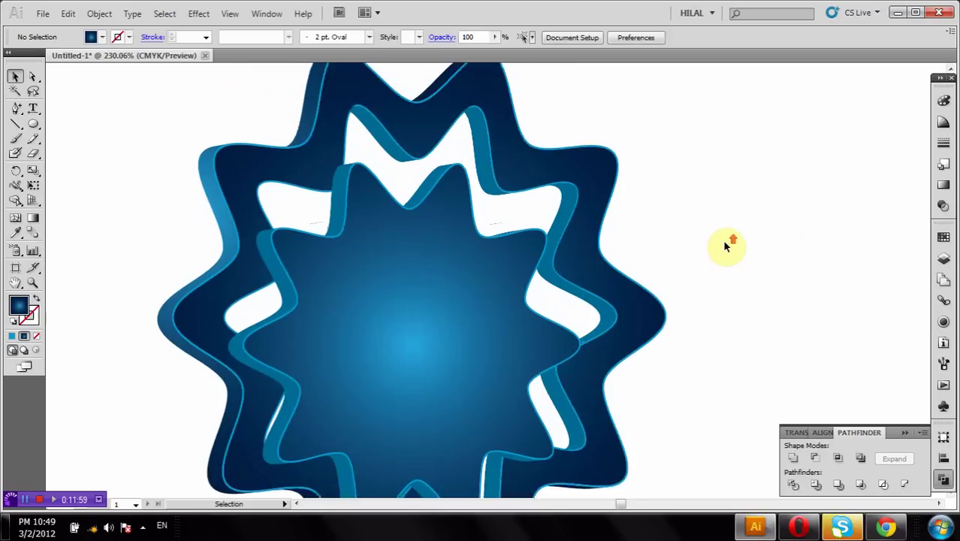
pyautogui.scroll(1, 726, 247)
pyautogui.hotkey('ctrl', '-')
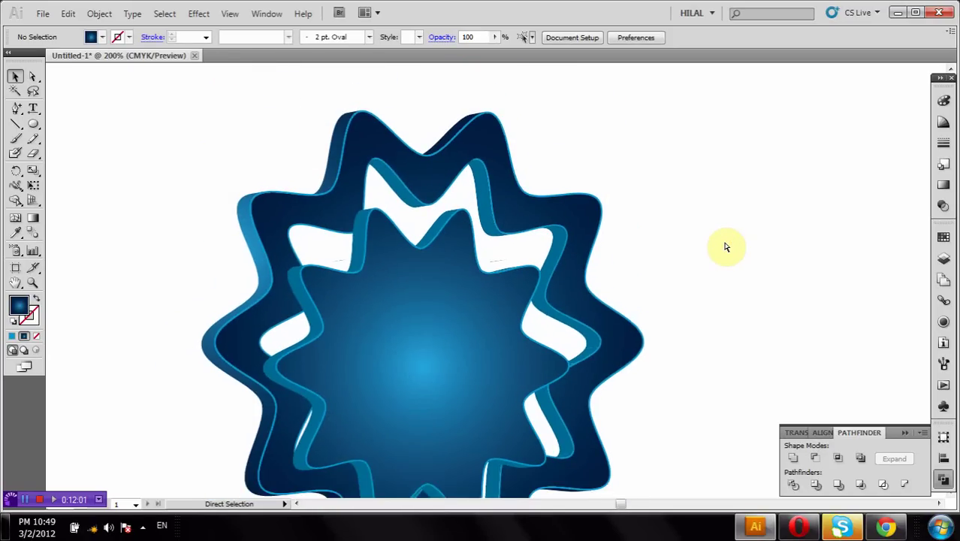
pyautogui.moveTo(702, 227); pyautogui.dragTo(699, 153)
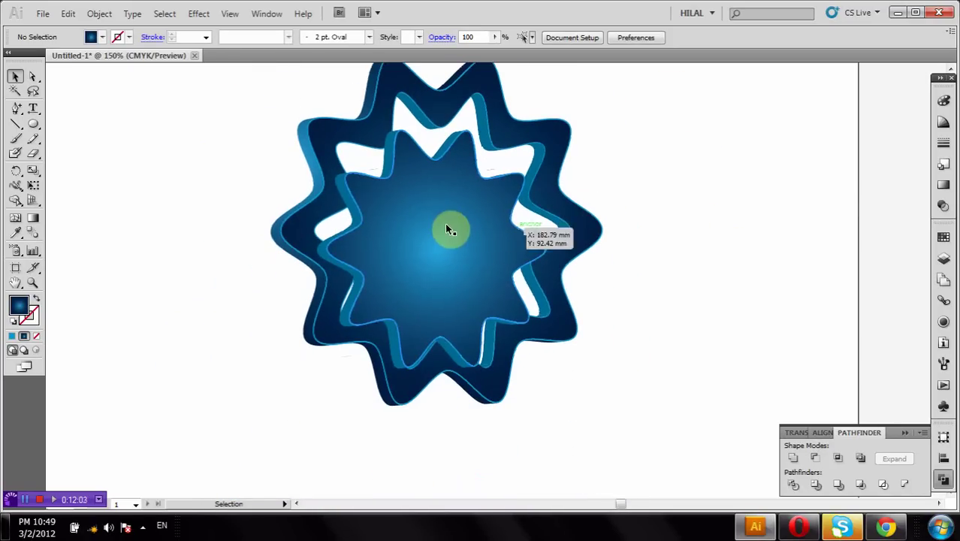
# Step: Group the inner star with another object, move it, then undo back to the centre
pyautogui.click(445, 227)
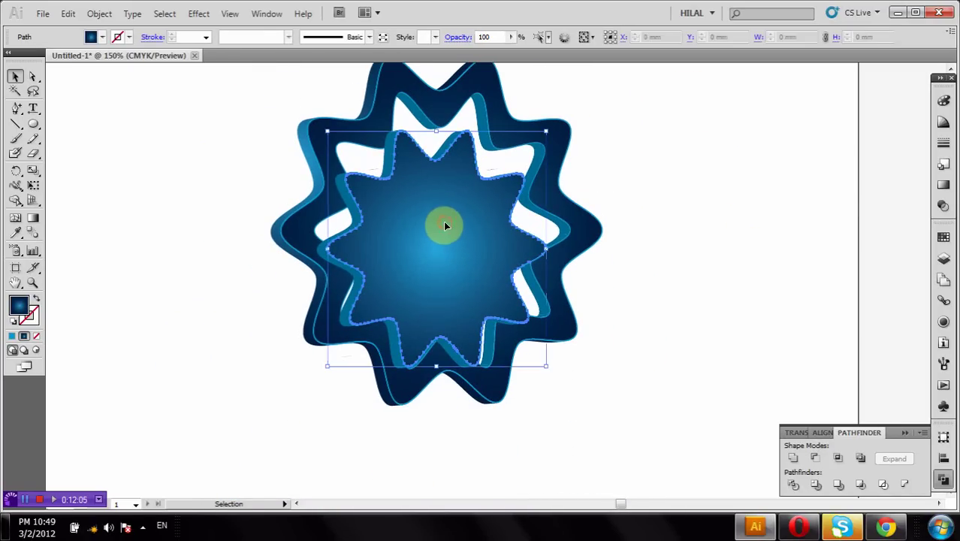
pyautogui.keyDown('shift'); pyautogui.click(348, 216); pyautogui.keyUp('shift')
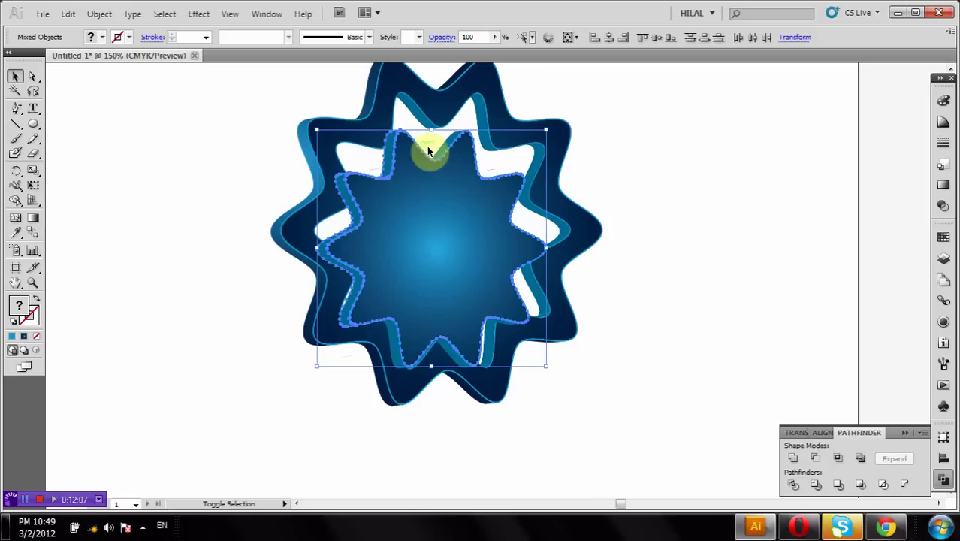
pyautogui.rightClick(450, 350)
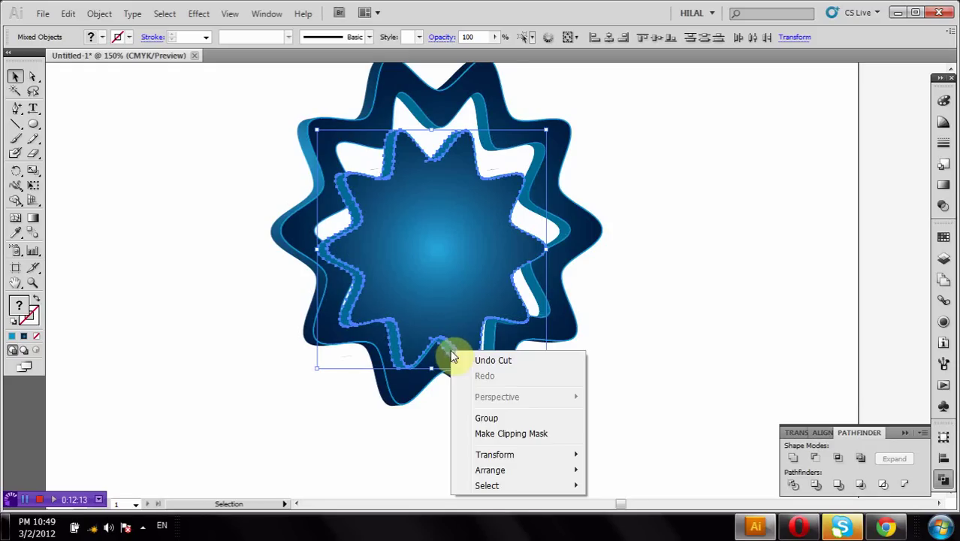
pyautogui.click(483, 415)
pyautogui.moveTo(430, 259); pyautogui.dragTo(726, 166)
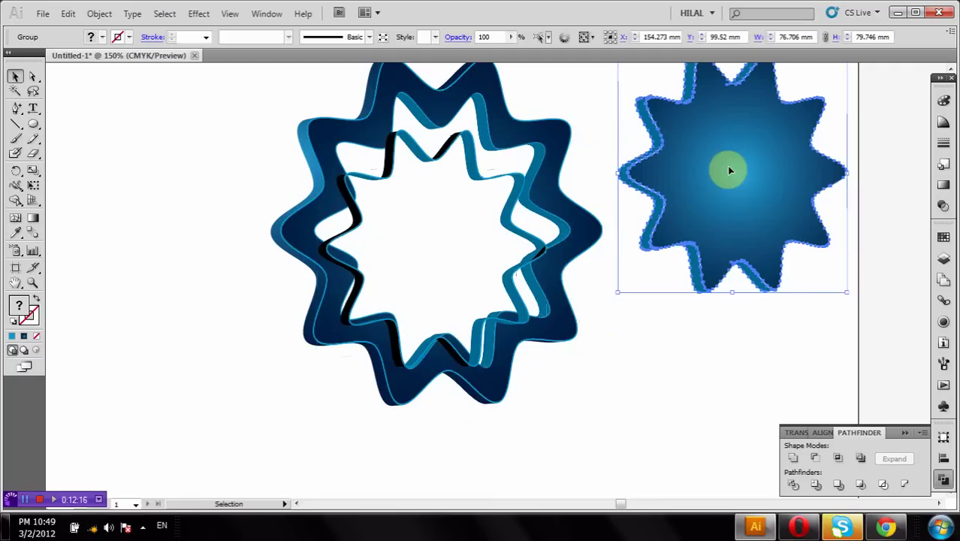
pyautogui.click(728, 346)
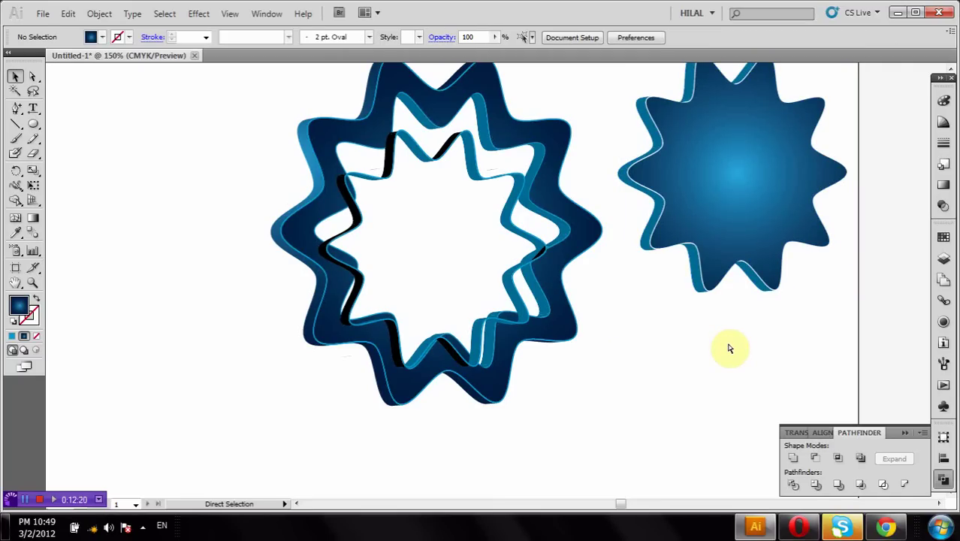
pyautogui.hotkey('ctrl', 'z')
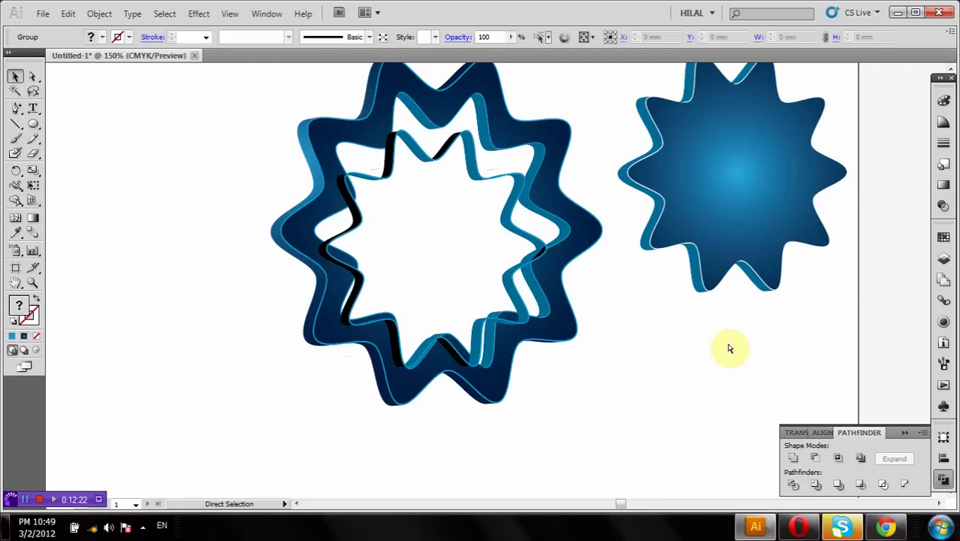
pyautogui.hotkey('ctrl', 'z')
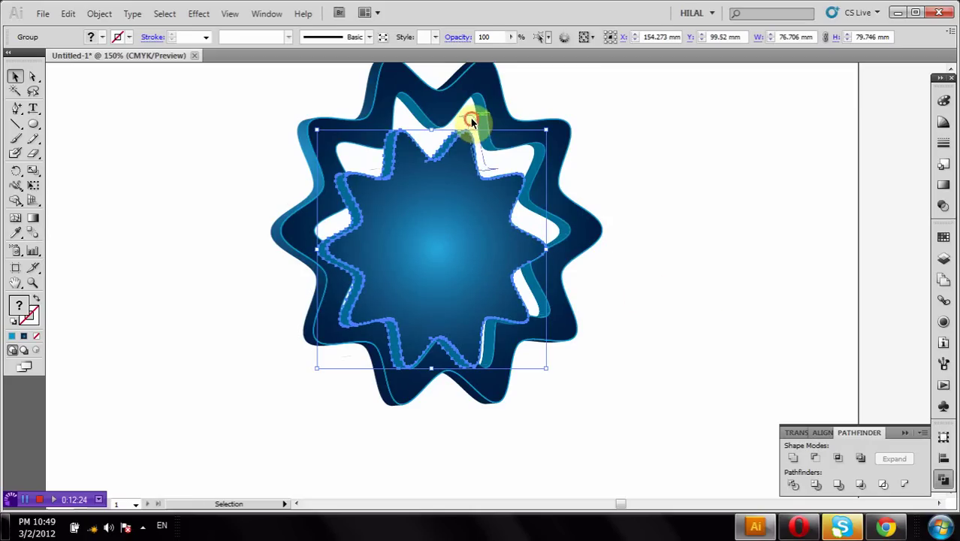
# Step: Move out and delete the gradient star, then undo twice to restore it centred in the ring
pyautogui.click(470, 122)
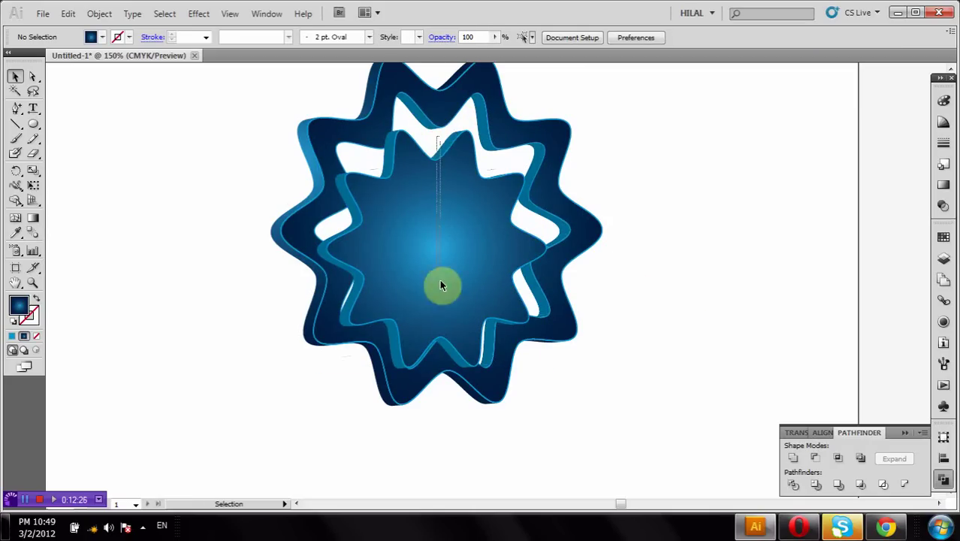
pyautogui.click(441, 340)
pyautogui.keyDown('shift'); pyautogui.click(552, 260); pyautogui.keyUp('shift')
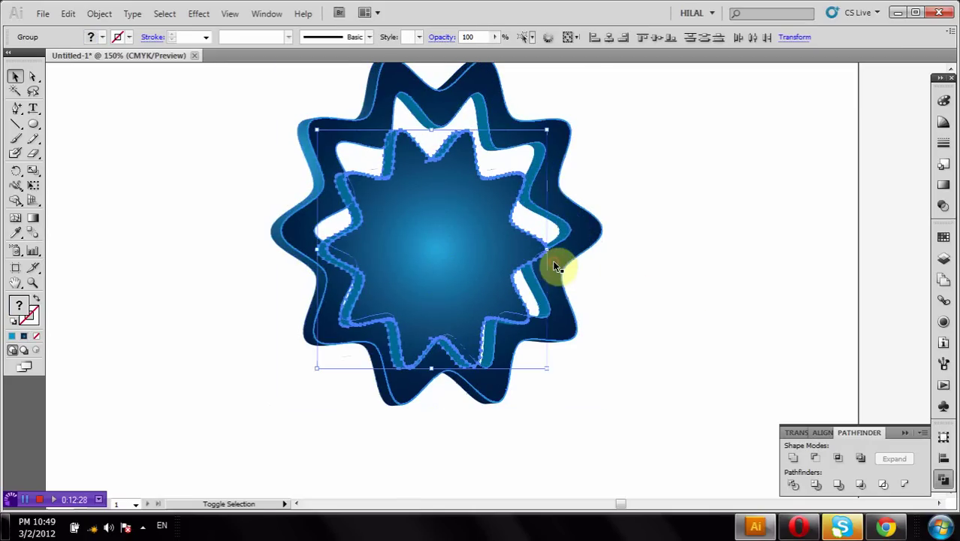
pyautogui.moveTo(455, 236); pyautogui.dragTo(776, 204)
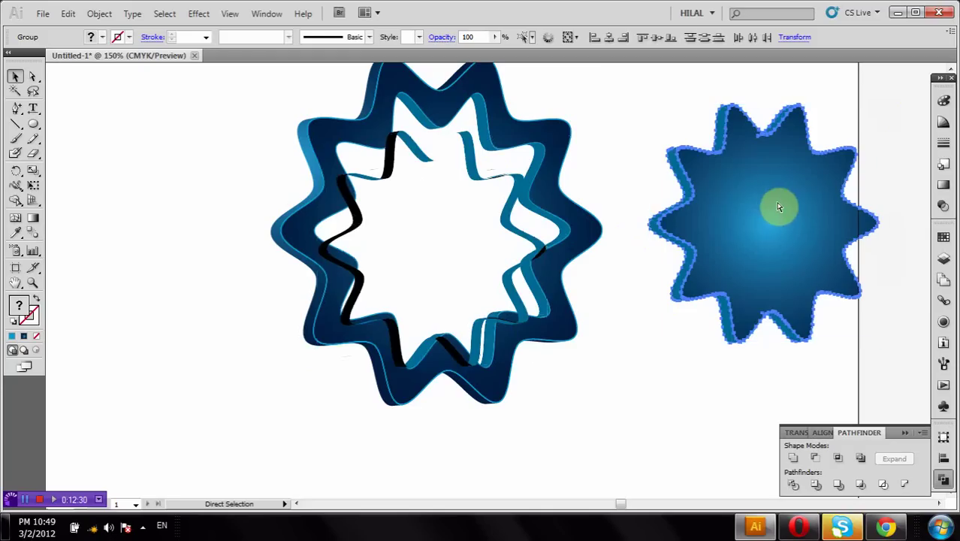
pyautogui.press('Delete')
pyautogui.hotkey('ctrl', 'z')
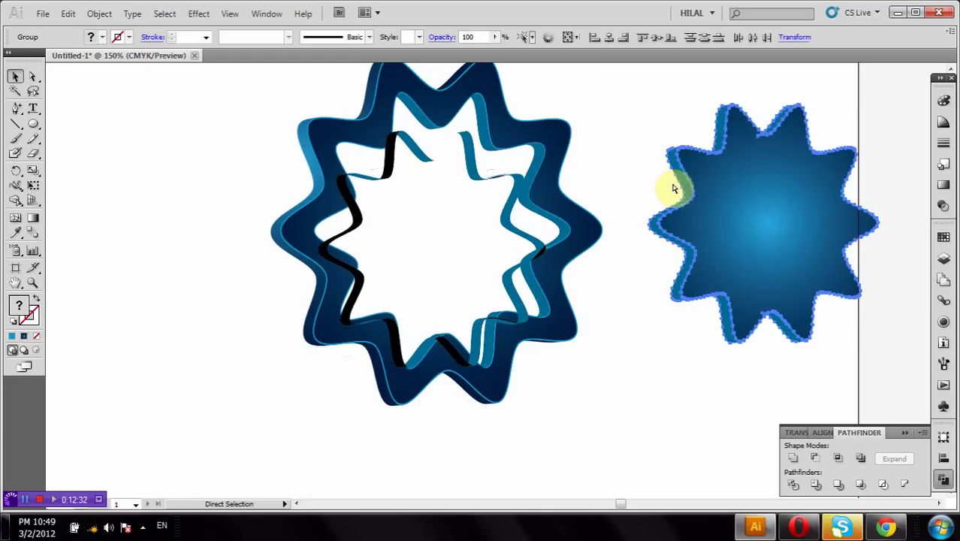
pyautogui.hotkey('ctrl', 'z')
pyautogui.click(669, 150)
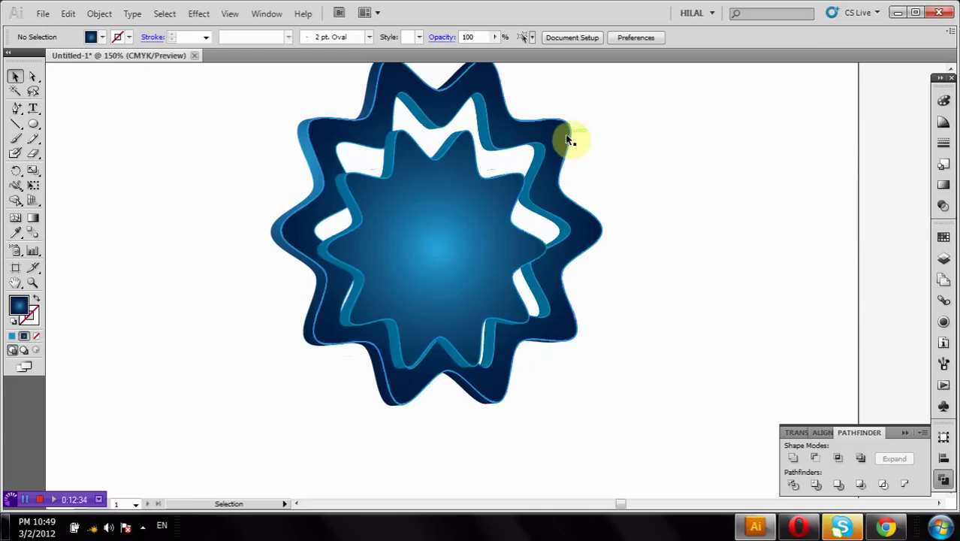
# Step: Move the wavy ring aside and group the gradient star's parts
pyautogui.moveTo(569, 139); pyautogui.dragTo(259, 173)
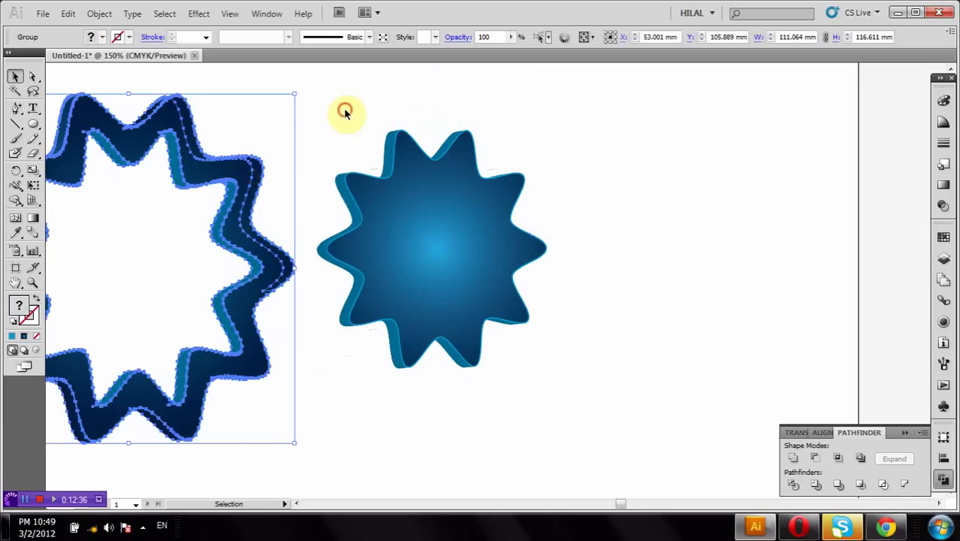
pyautogui.click(345, 111)
pyautogui.moveTo(588, 401); pyautogui.dragTo(571, 394)
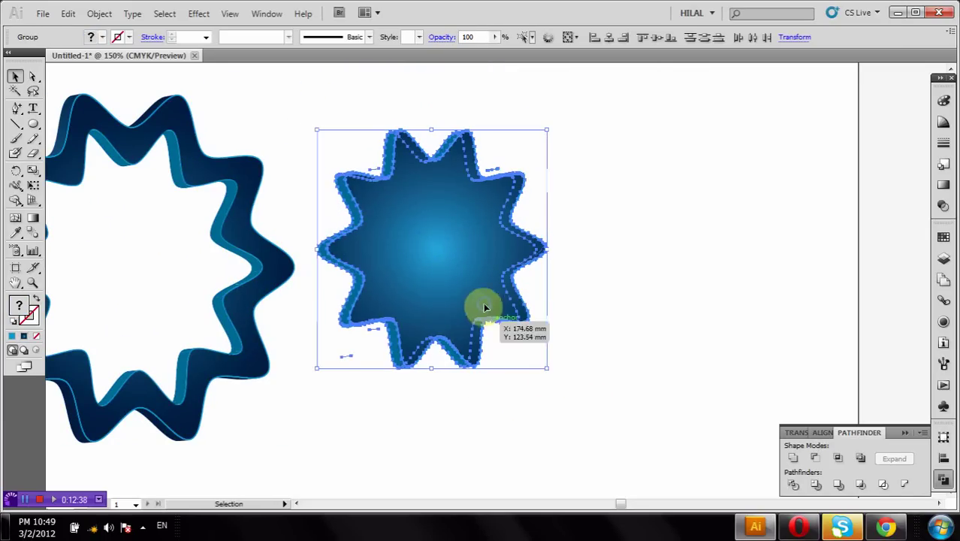
pyautogui.rightClick(484, 304)
pyautogui.click(522, 368)
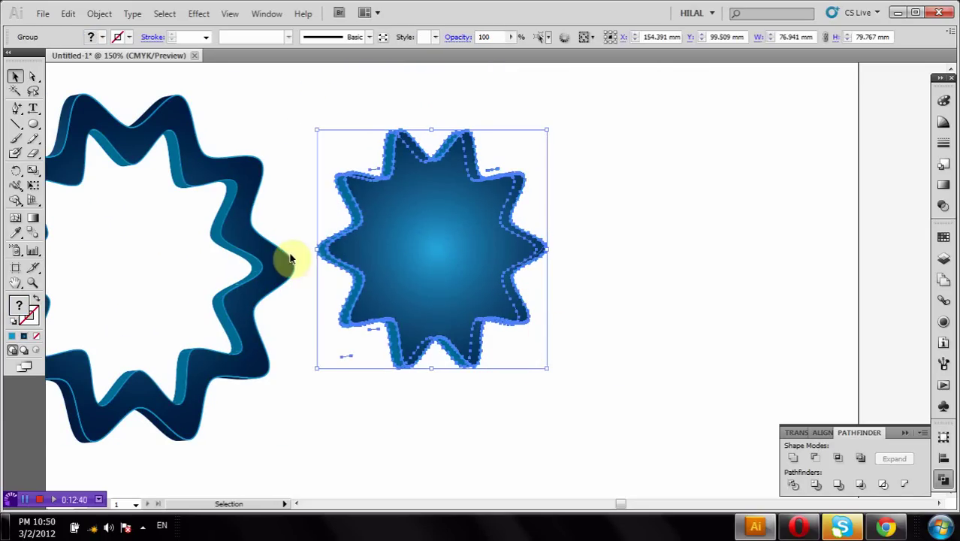
# Step: Place the wavy ring over the star, enlarging it to about 128 × 134 mm around it
pyautogui.moveTo(290, 260); pyautogui.dragTo(579, 232)
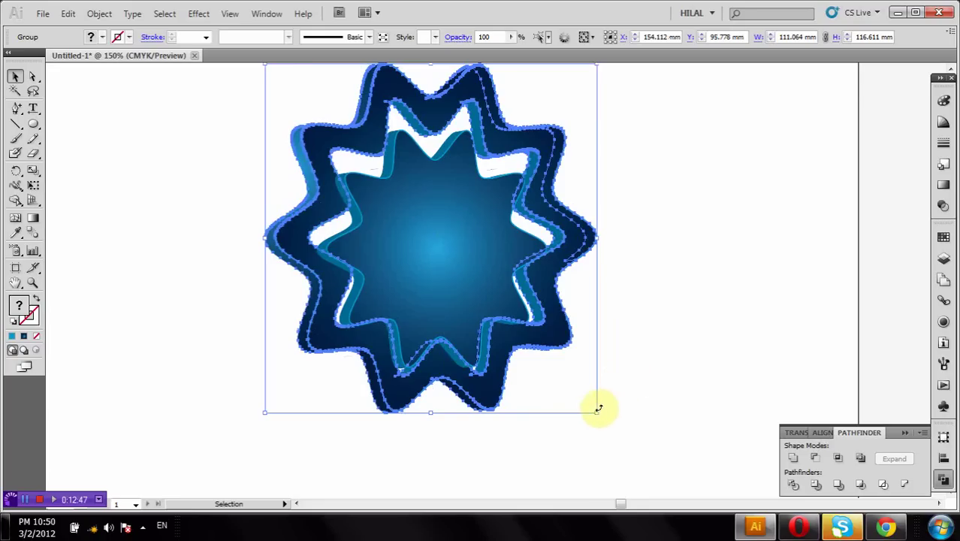
pyautogui.moveTo(598, 413); pyautogui.dragTo(648, 464)
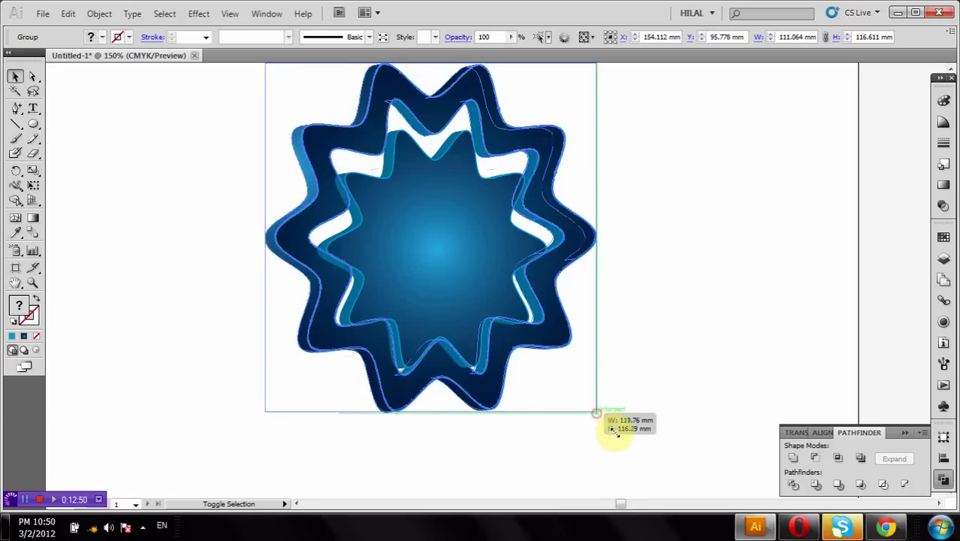
pyautogui.click(765, 287)
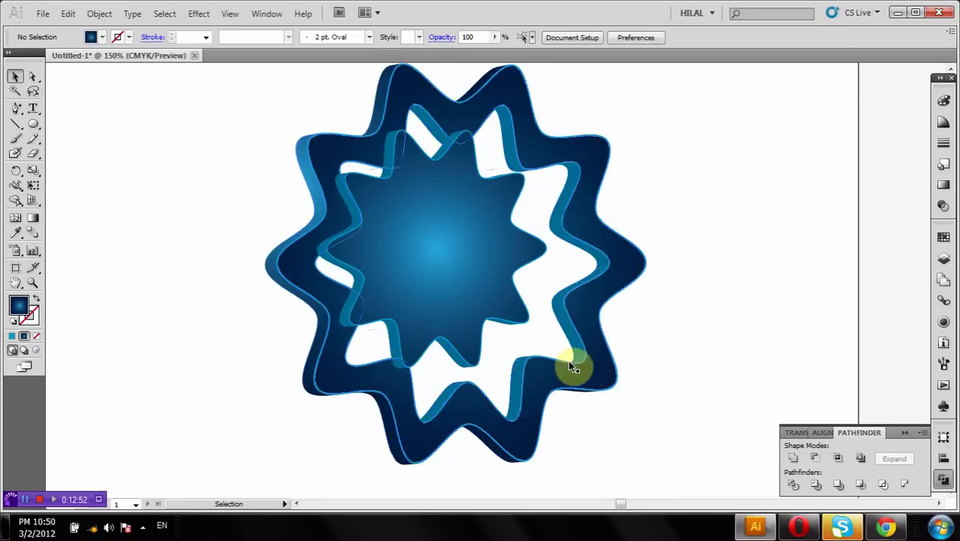
pyautogui.moveTo(568, 360)
pyautogui.mouseDown()
pyautogui.moveTo(549, 353)
pyautogui.moveTo(558, 337)
pyautogui.mouseUp()
# Step: Align the ring and gradient star on both horizontal and vertical centres
pyautogui.click(729, 221)
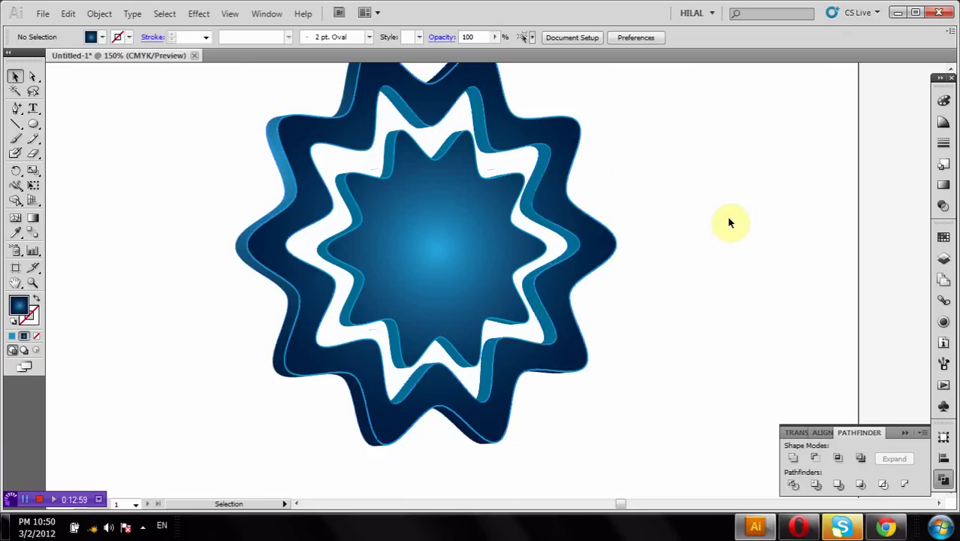
pyautogui.moveTo(729, 218); pyautogui.dragTo(368, 314)
pyautogui.click(944, 459)
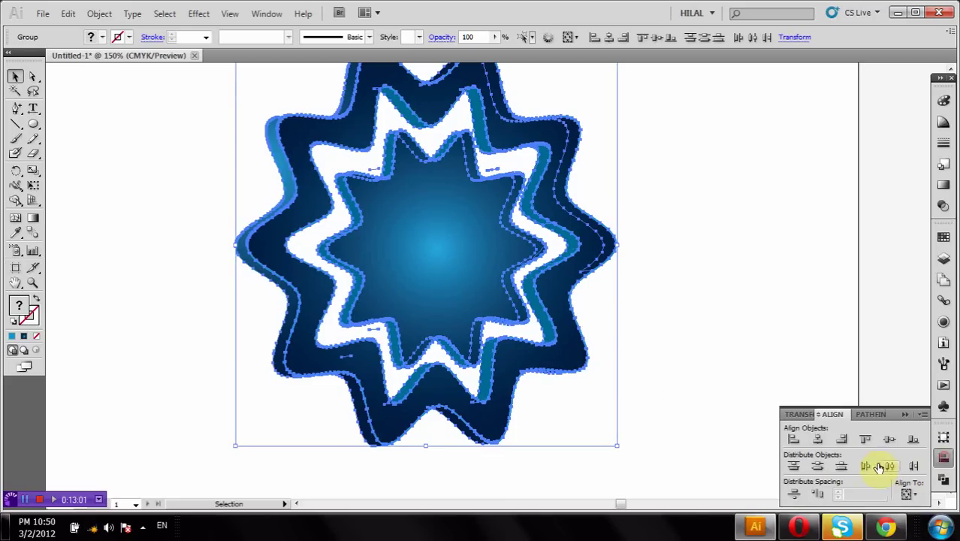
pyautogui.click(818, 441)
pyautogui.click(887, 441)
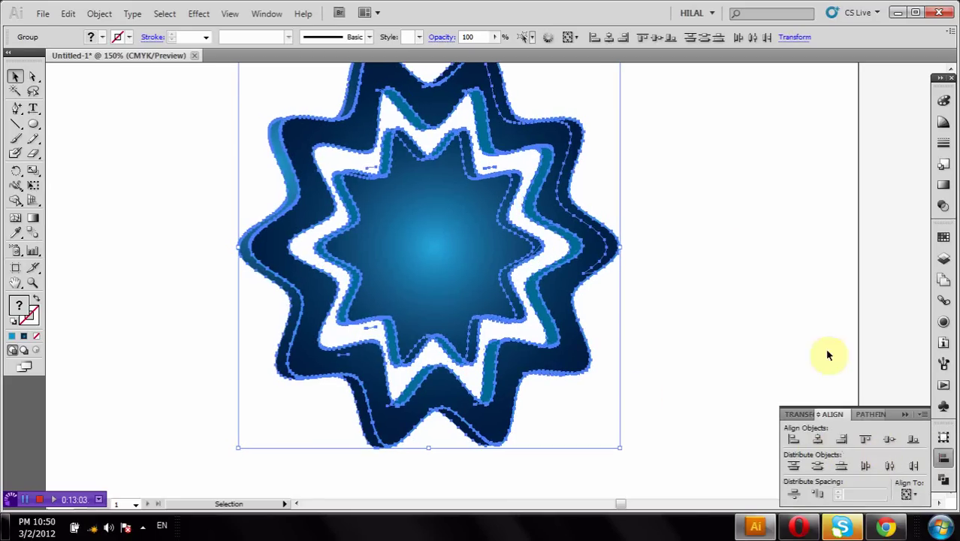
pyautogui.click(791, 271)
pyautogui.scroll(2, 791, 271)
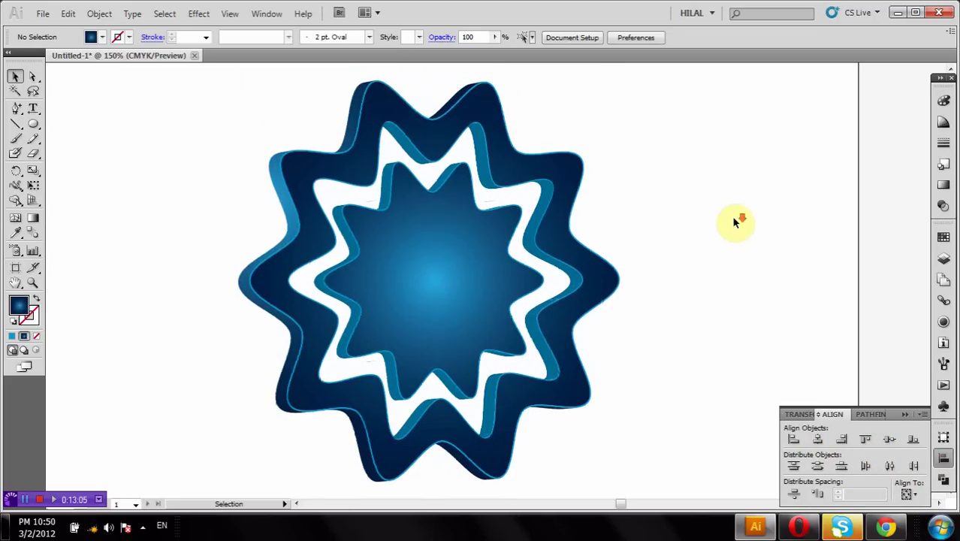
pyautogui.scroll(-1, 740, 213)
pyautogui.scroll(-1, 741, 213)
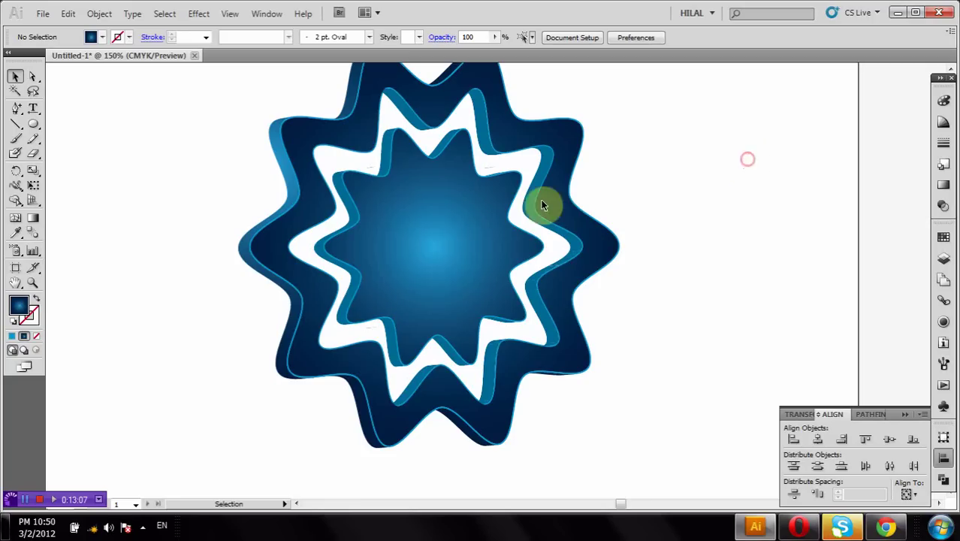
# Step: Ungroup the gradient star and fill its inner star shape with white
pyautogui.rightClick(352, 226)
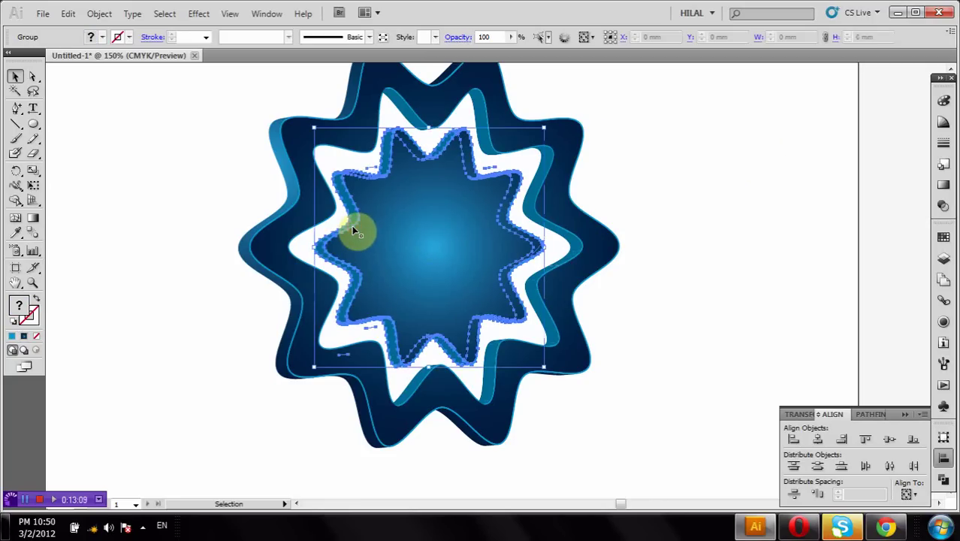
pyautogui.click(418, 311)
pyautogui.click(703, 167)
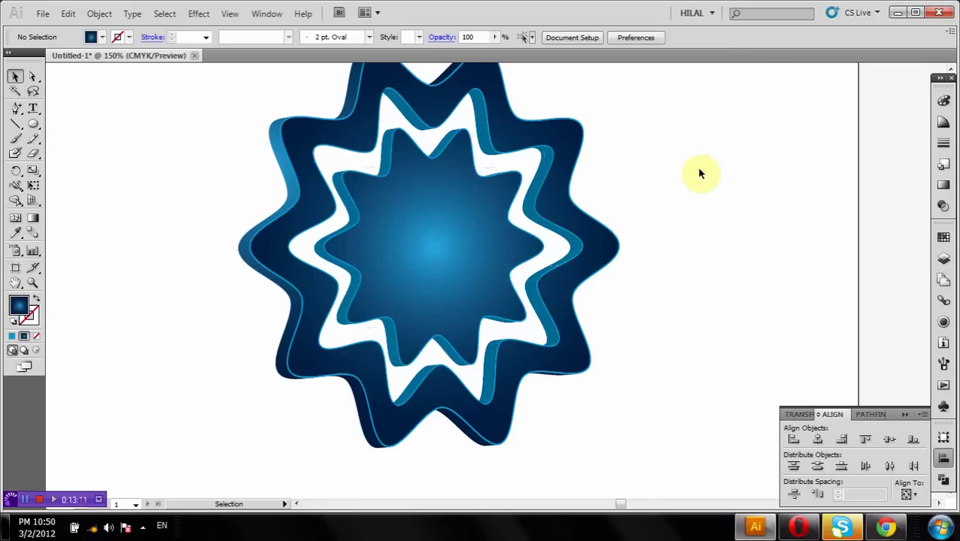
pyautogui.click(344, 230)
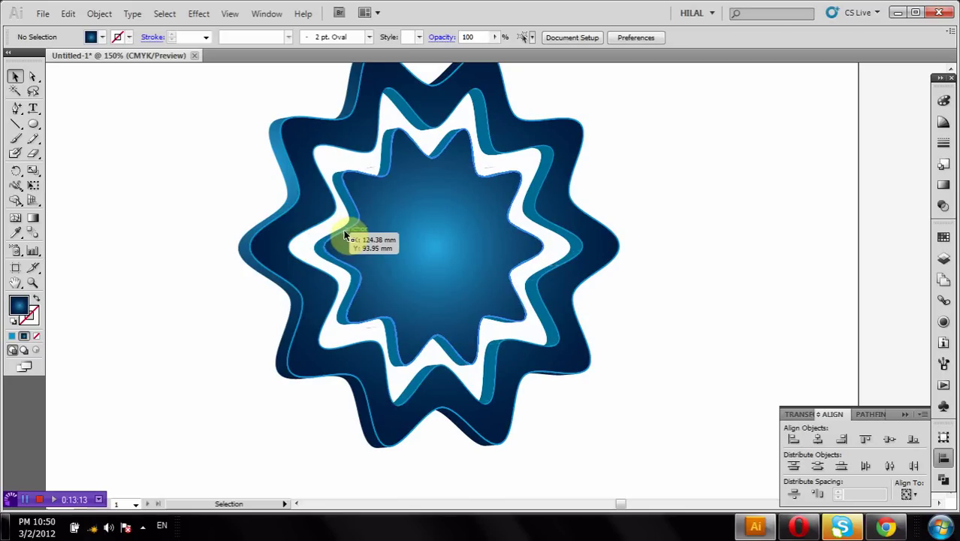
pyautogui.click(102, 37)
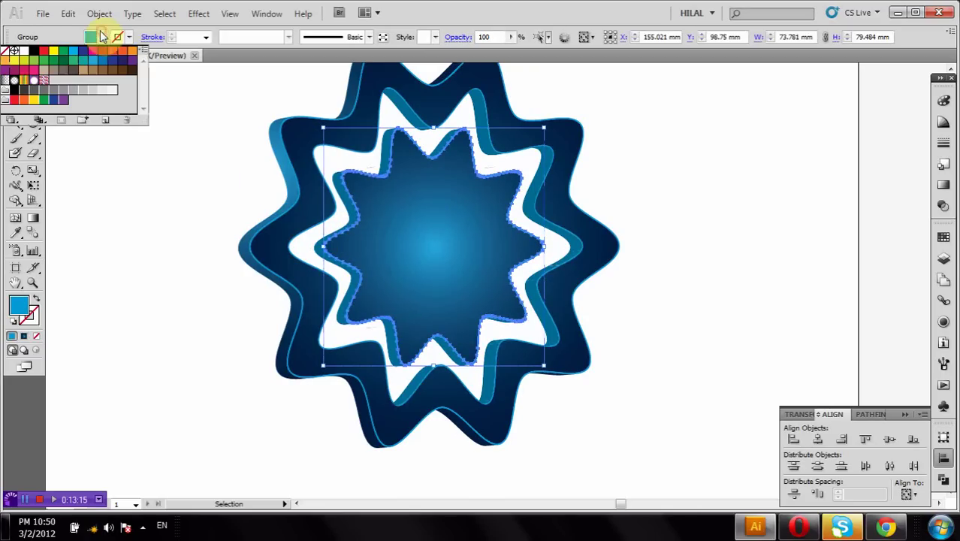
pyautogui.click(26, 51)
pyautogui.click(126, 158)
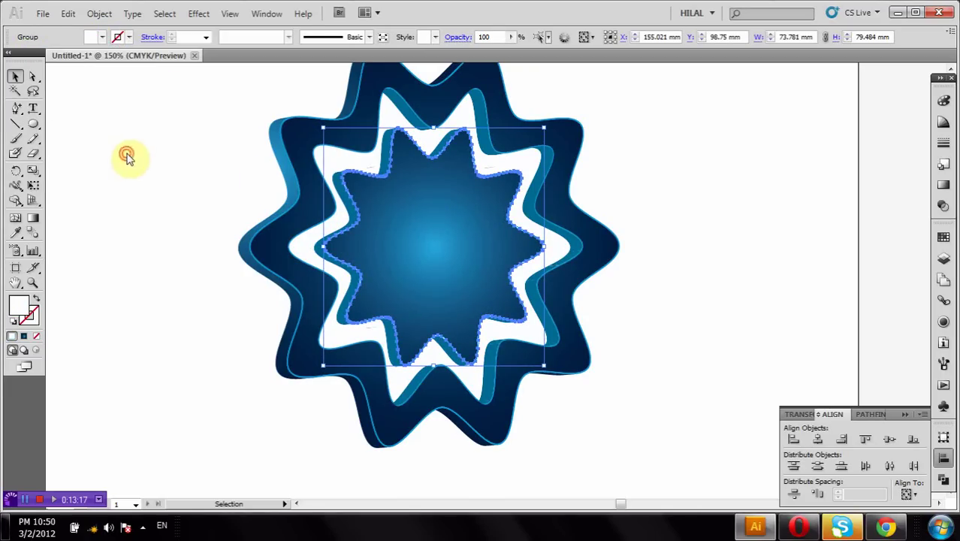
pyautogui.scroll(3, 125, 150)
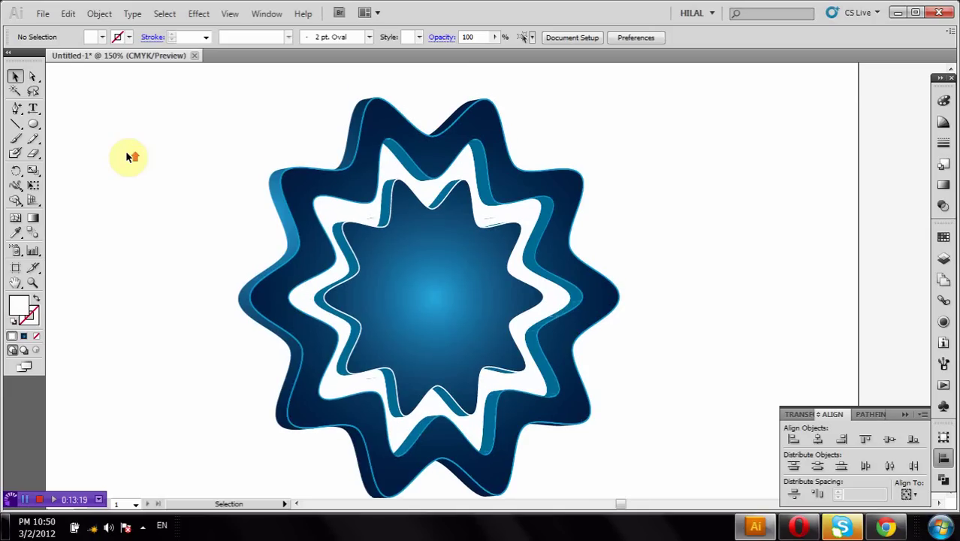
# Step: Group all three star shapes together and zoom out to the whole artboard
pyautogui.hotkey('ctrl', 'a')
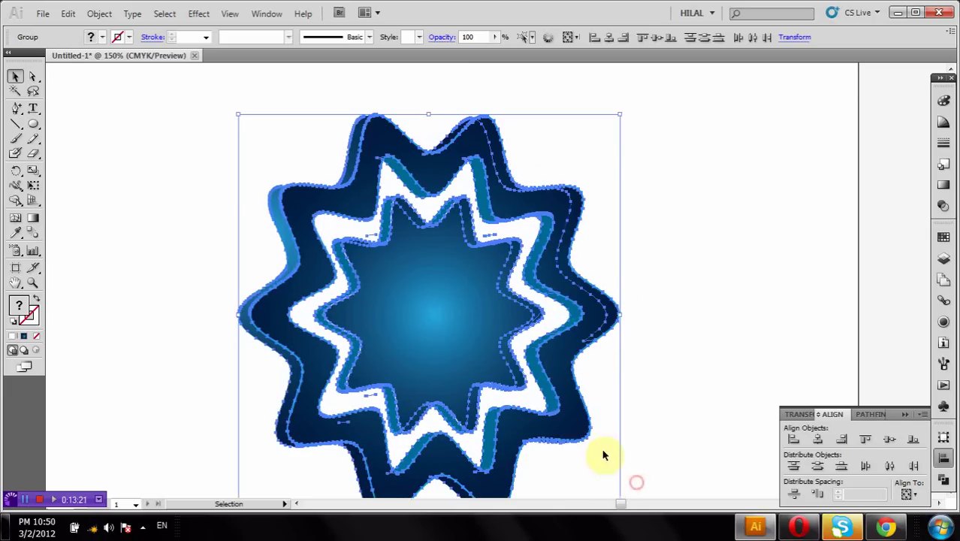
pyautogui.rightClick(578, 427)
pyautogui.click(609, 345)
pyautogui.scroll(-2, 663, 308)
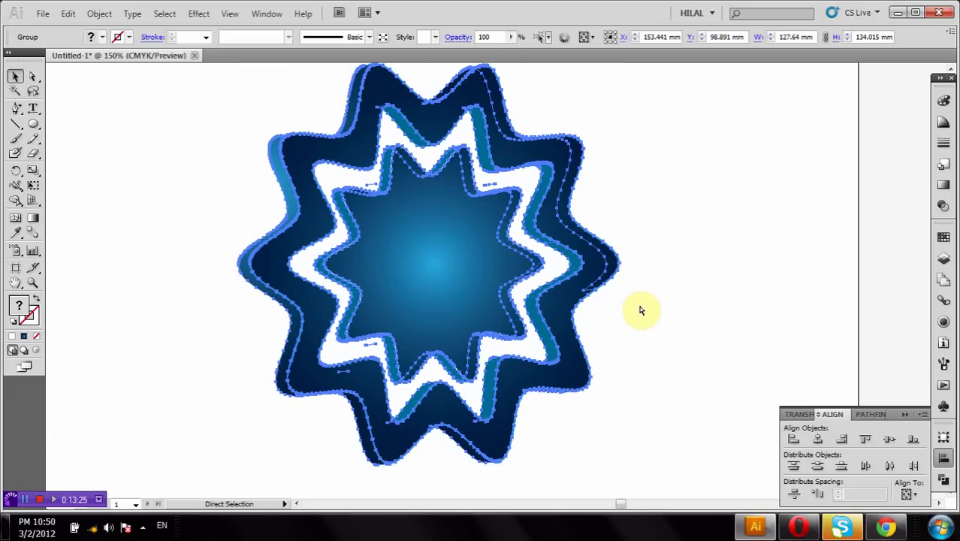
pyautogui.hotkey('ctrl', '-')
pyautogui.hotkey('ctrl', '-')
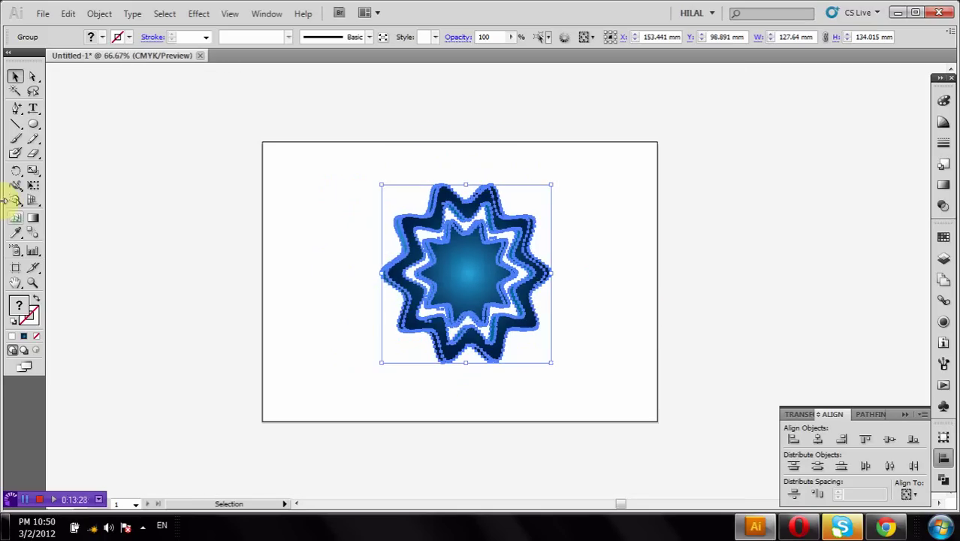
# Step: Shrink the starburst group slightly with Free Transform, then reselect it
pyautogui.click(32, 190)
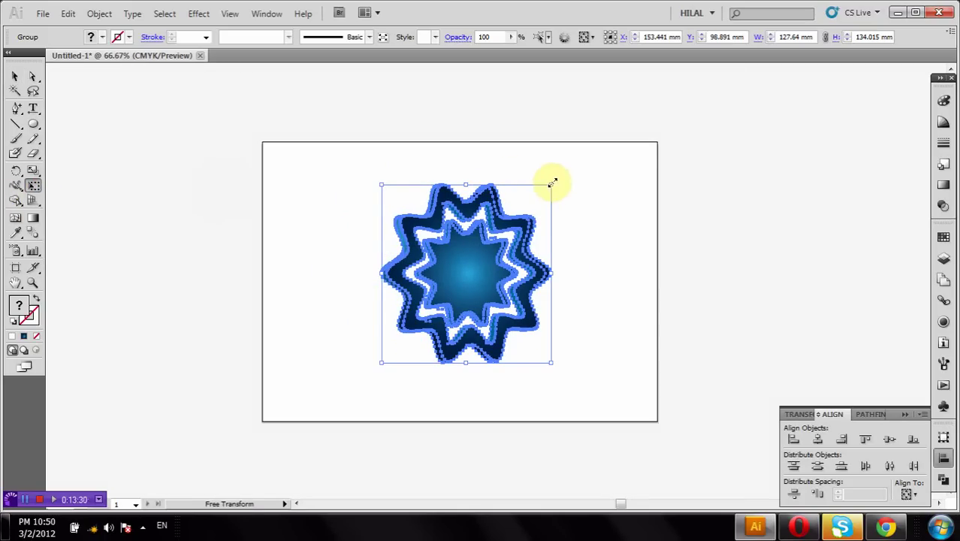
pyautogui.moveTo(552, 184); pyautogui.dragTo(473, 244)
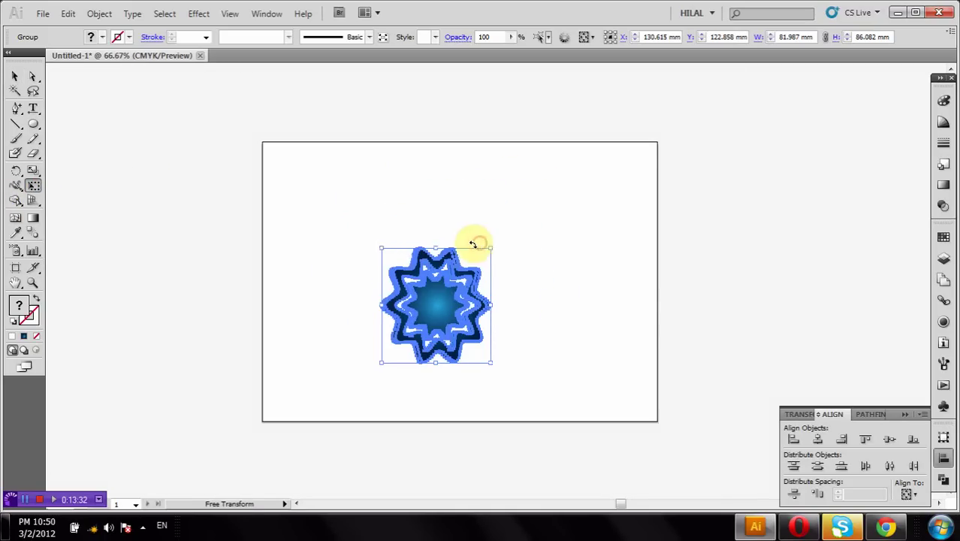
pyautogui.click(13, 80)
pyautogui.click(78, 116)
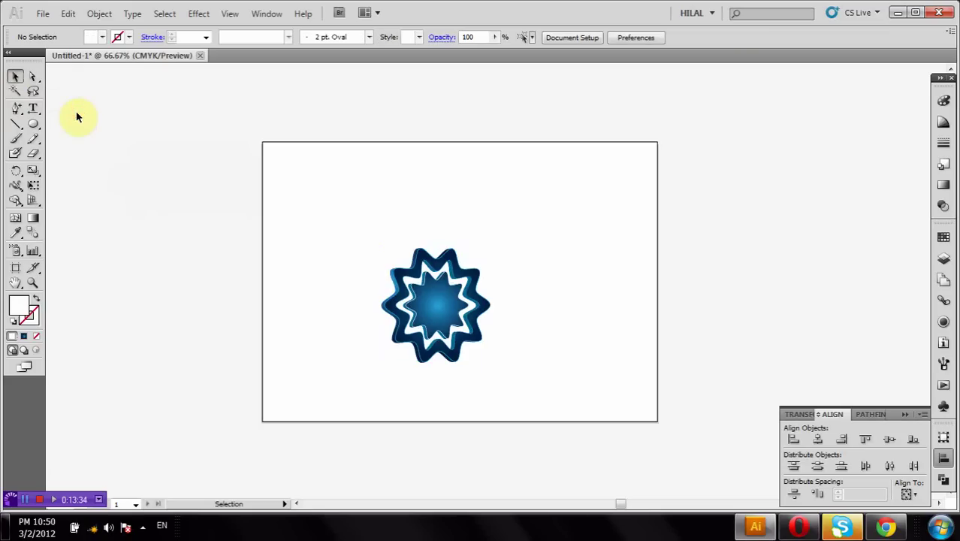
pyautogui.moveTo(375, 214); pyautogui.dragTo(621, 414)
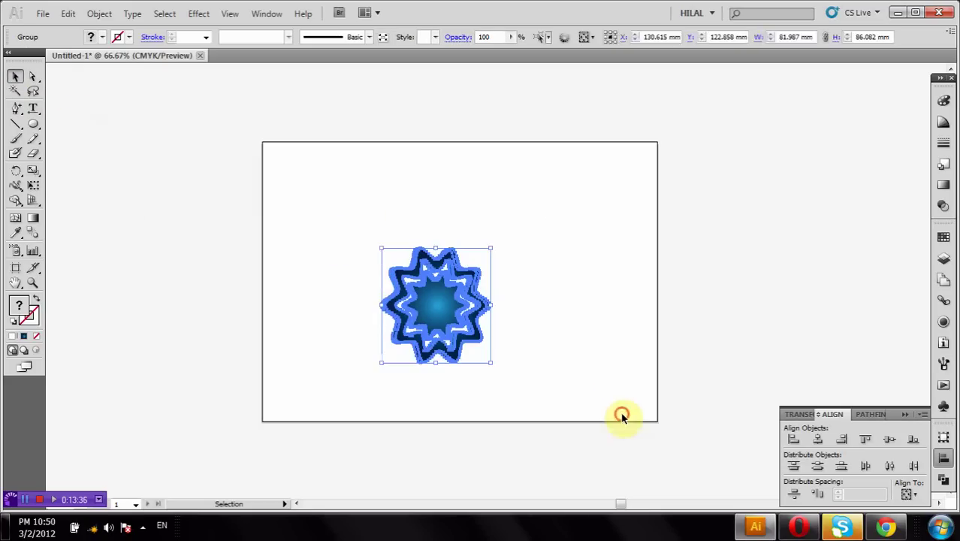
pyautogui.click(568, 261)
pyautogui.moveTo(569, 261); pyautogui.dragTo(287, 414)
pyautogui.click(304, 412)
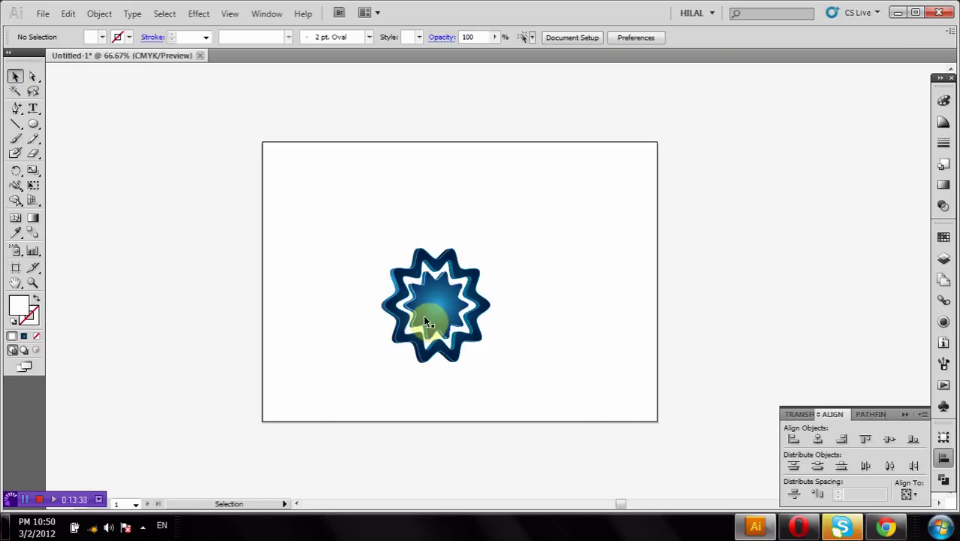
# Step: Enlarge the starburst to about 196 × 206 mm and centre it on the artboard
pyautogui.moveTo(426, 313); pyautogui.dragTo(421, 296)
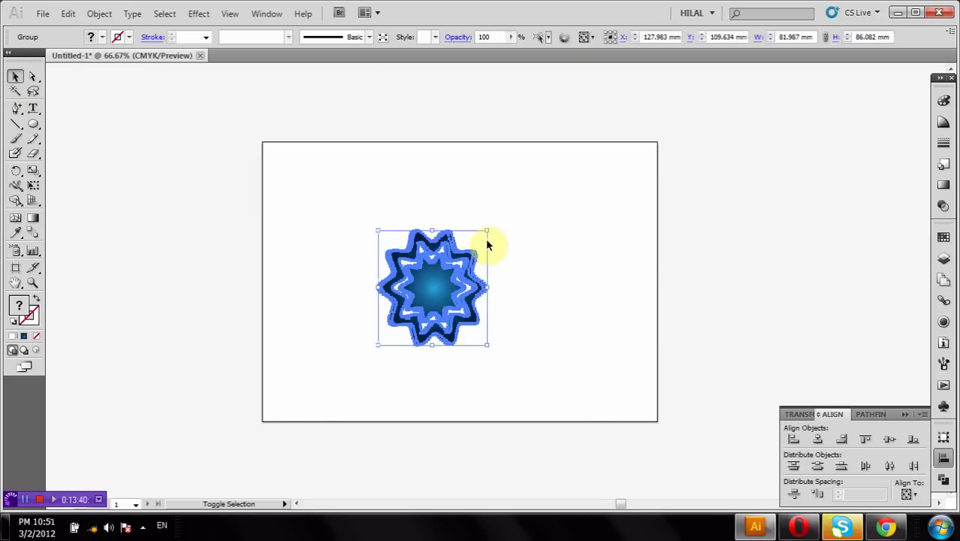
pyautogui.moveTo(487, 228); pyautogui.dragTo(714, 70)
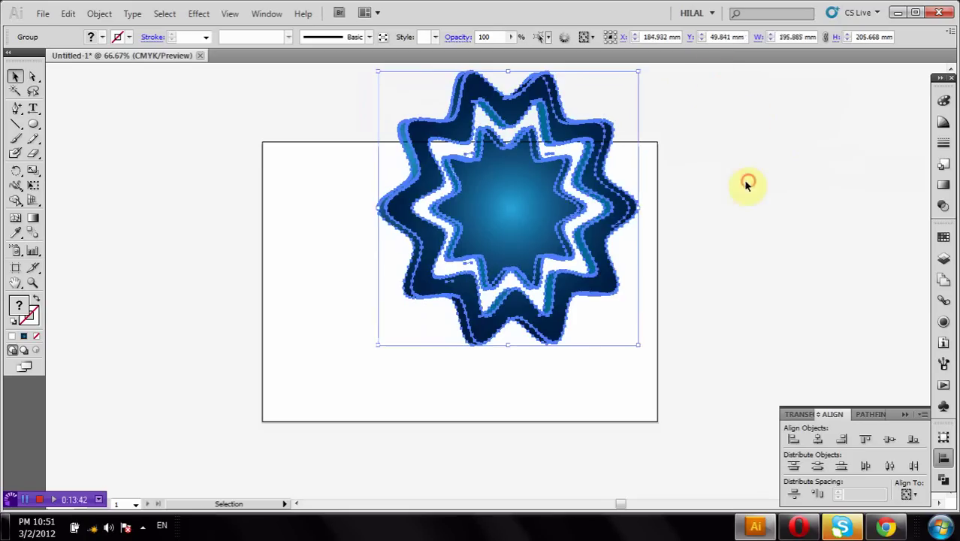
pyautogui.click(748, 184)
pyautogui.moveTo(533, 189); pyautogui.dragTo(478, 260)
pyautogui.click(642, 244)
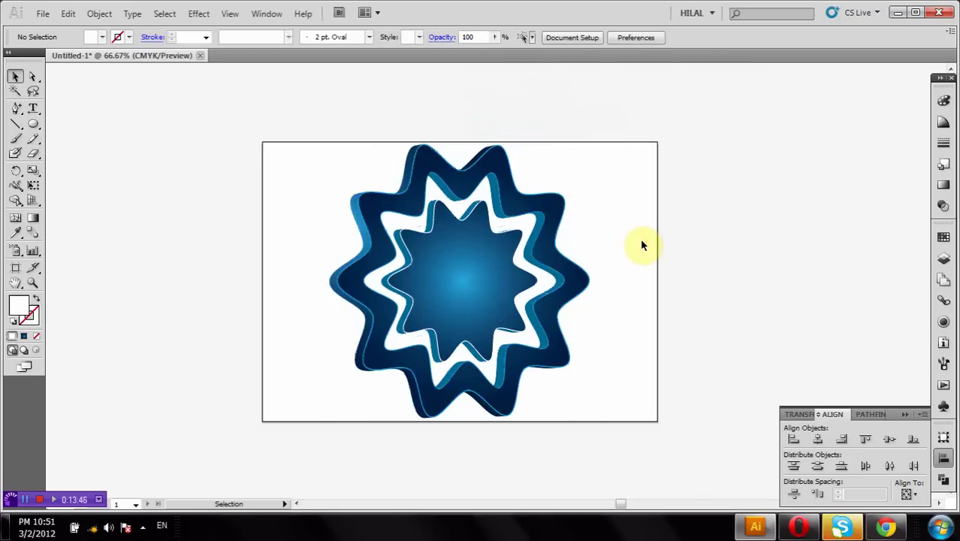
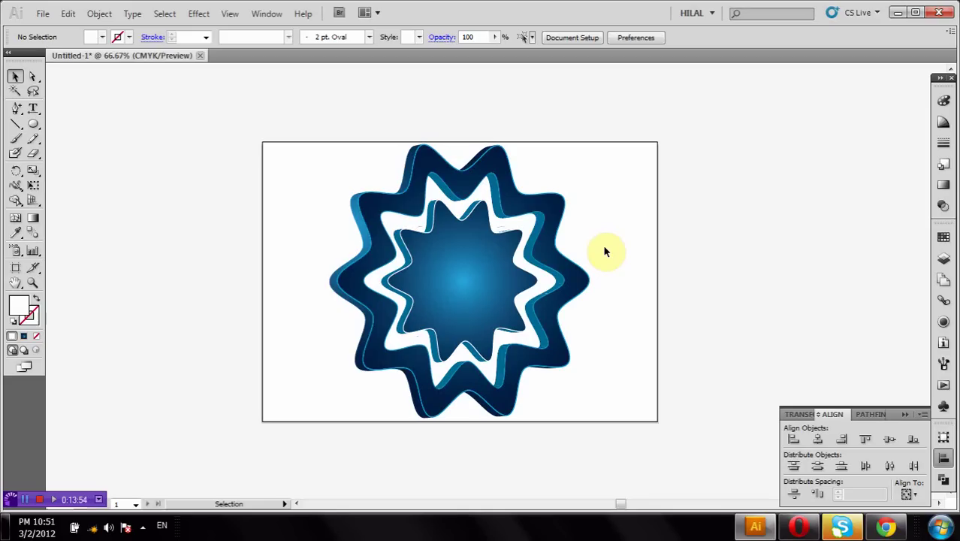
# Step: Scale the blue star group down to about 132 × 139 mm and move it up on the artboard
pyautogui.moveTo(628, 163); pyautogui.dragTo(232, 407)
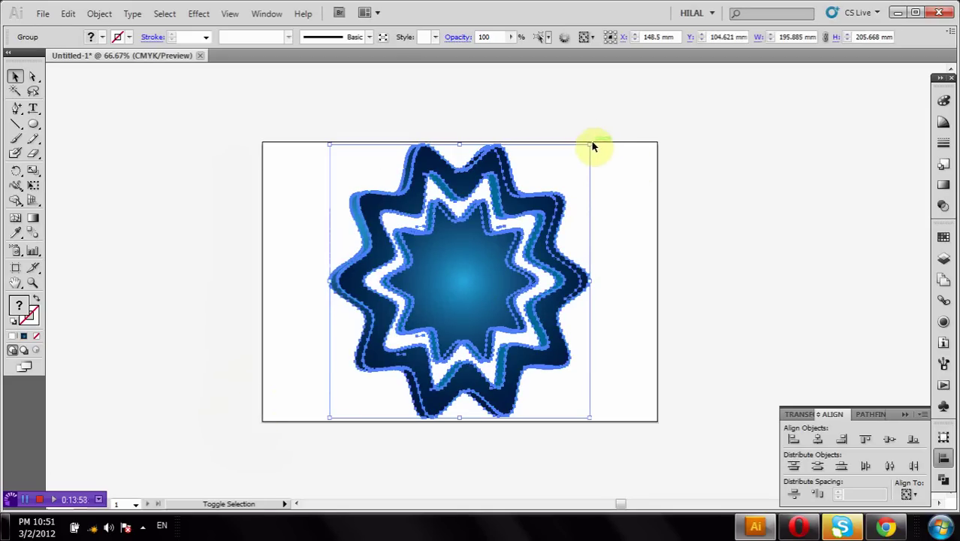
pyautogui.moveTo(591, 143); pyautogui.dragTo(505, 234)
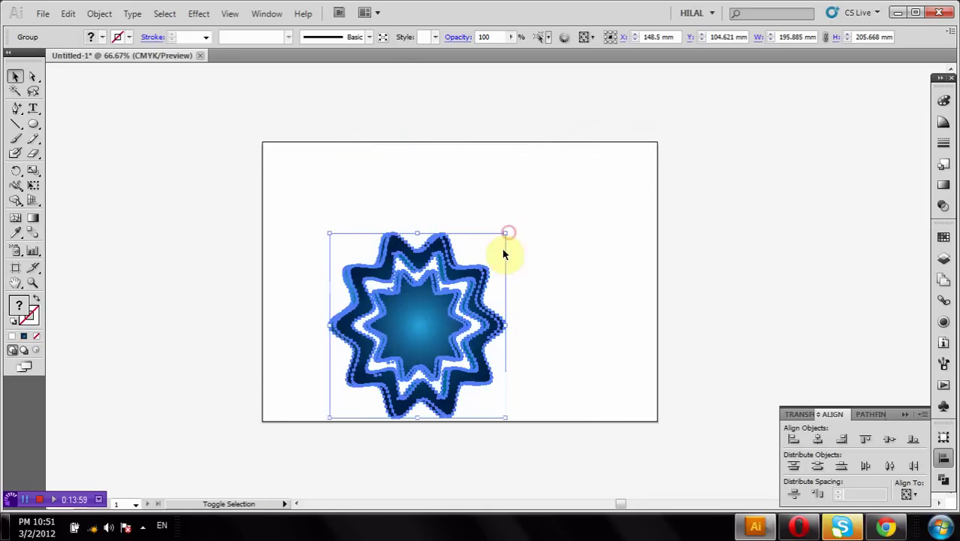
pyautogui.moveTo(425, 338); pyautogui.dragTo(420, 264)
pyautogui.click(597, 336)
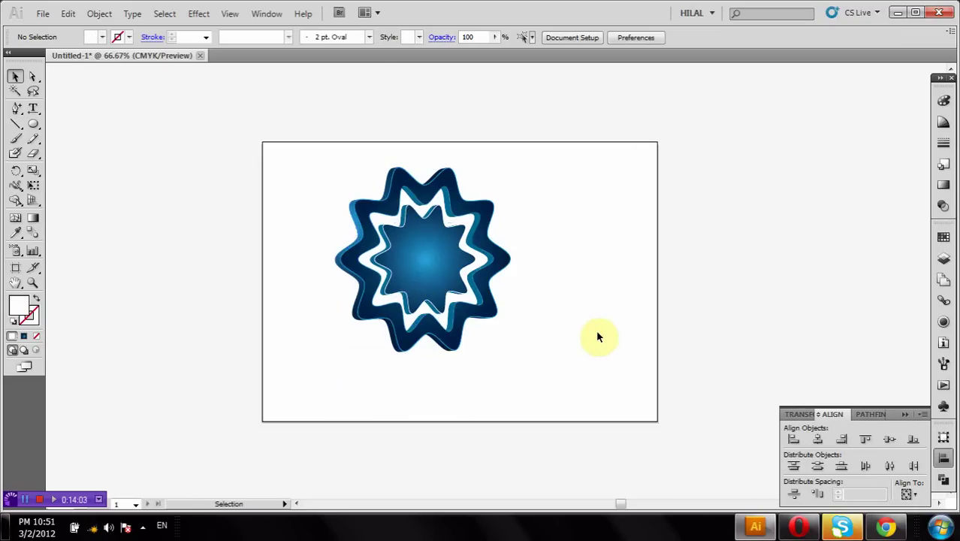
# Step: Draw a circle left of the artboard and give it the star's blue gradient
pyautogui.click(32, 127)
pyautogui.moveTo(75, 140)
pyautogui.mouseDown()
pyautogui.moveTo(255, 308)
pyautogui.moveTo(263, 328)
pyautogui.mouseUp()
pyautogui.click(13, 76)
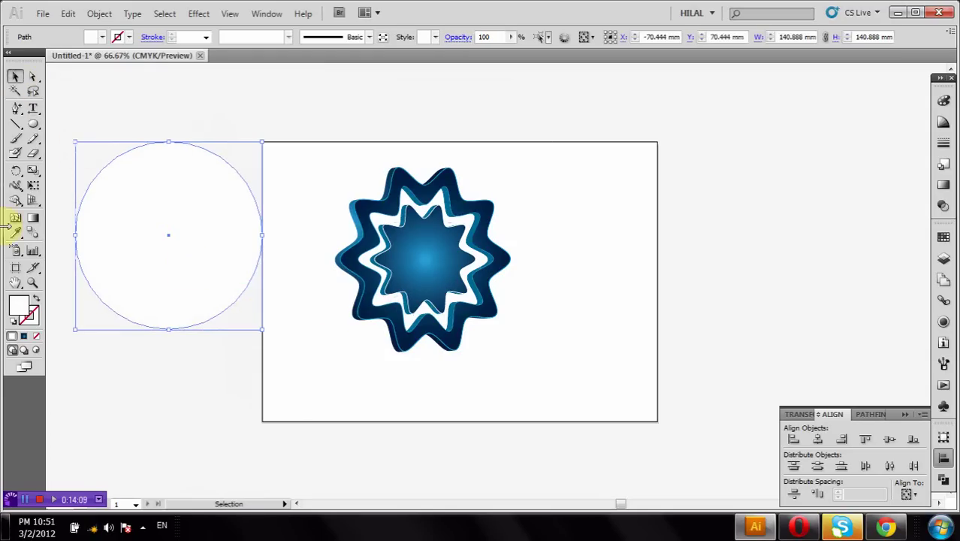
pyautogui.click(16, 234)
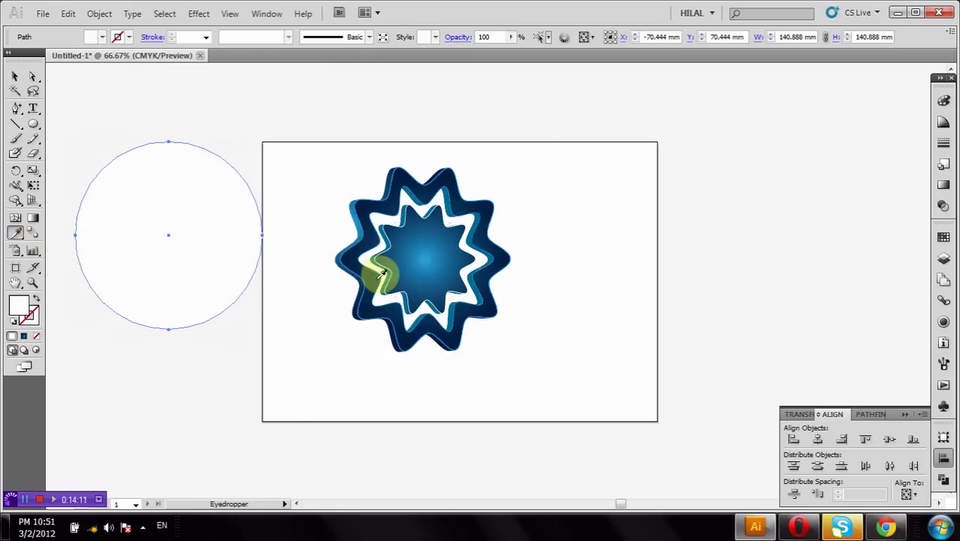
pyautogui.click(378, 310)
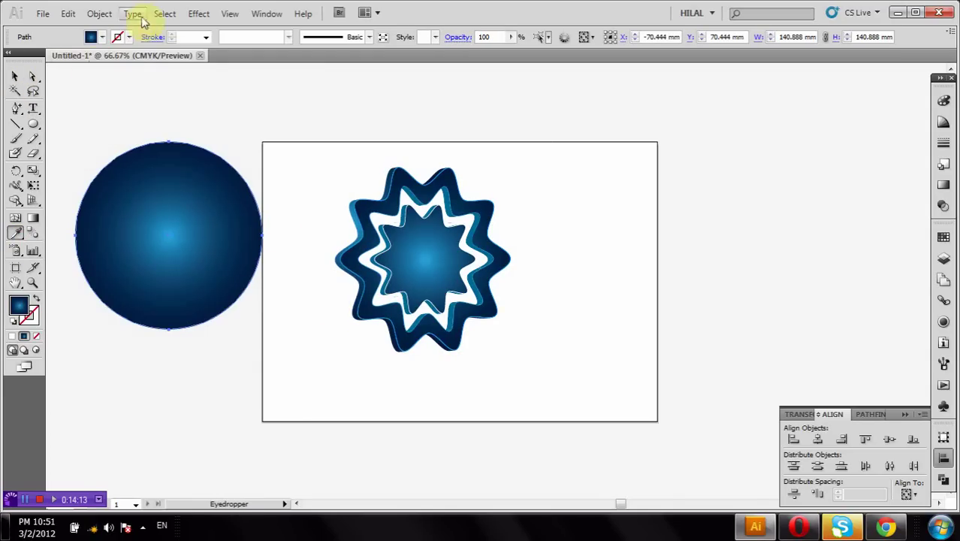
# Step: Give the circle a smooth Zig Zag of about 11.99 mm with 4 ridges
pyautogui.click(199, 16)
pyautogui.moveTo(225, 181)
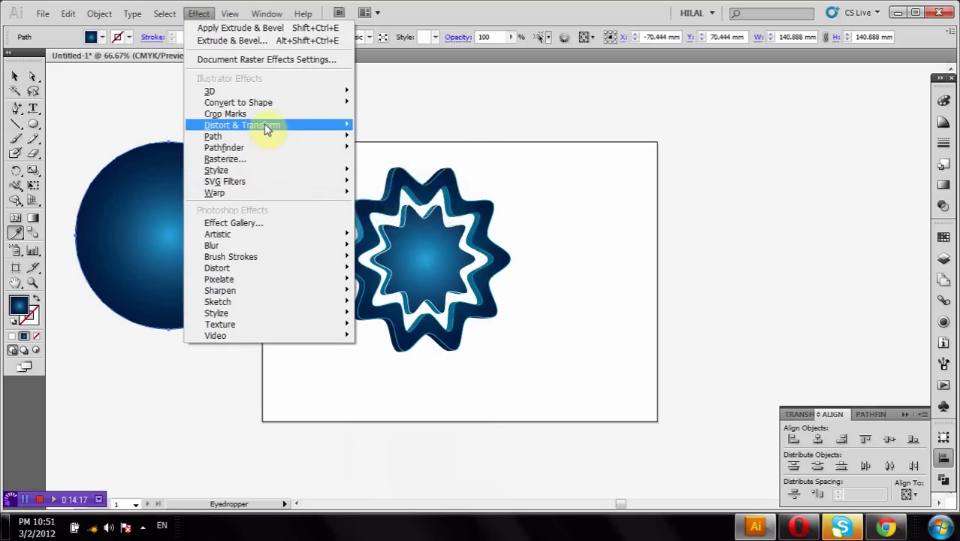
pyautogui.moveTo(242, 124)
pyautogui.click(409, 220)
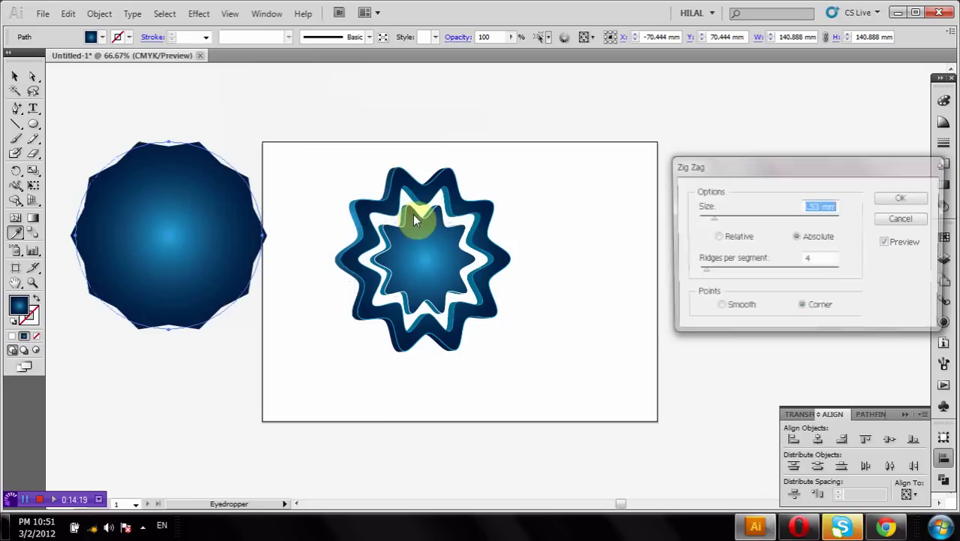
pyautogui.click(726, 238)
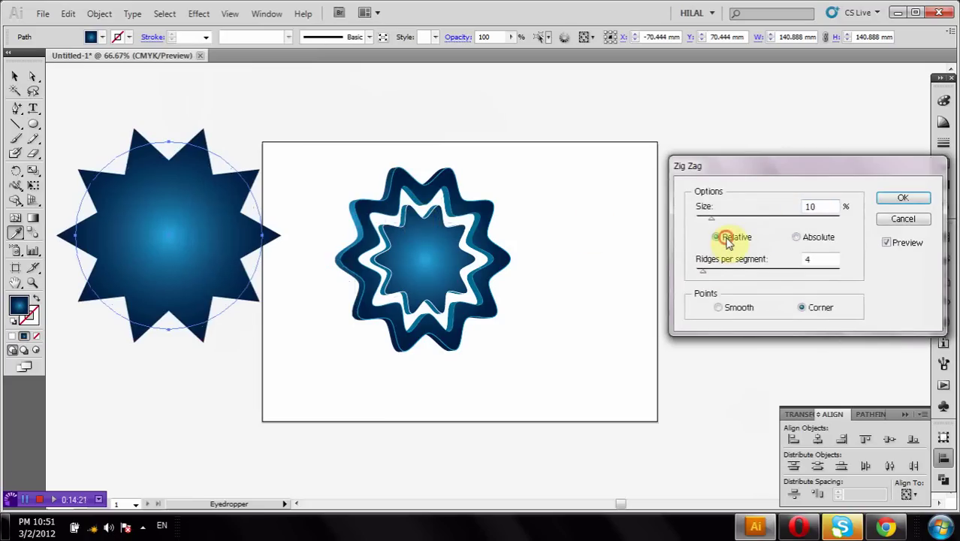
pyautogui.click(795, 238)
pyautogui.click(721, 308)
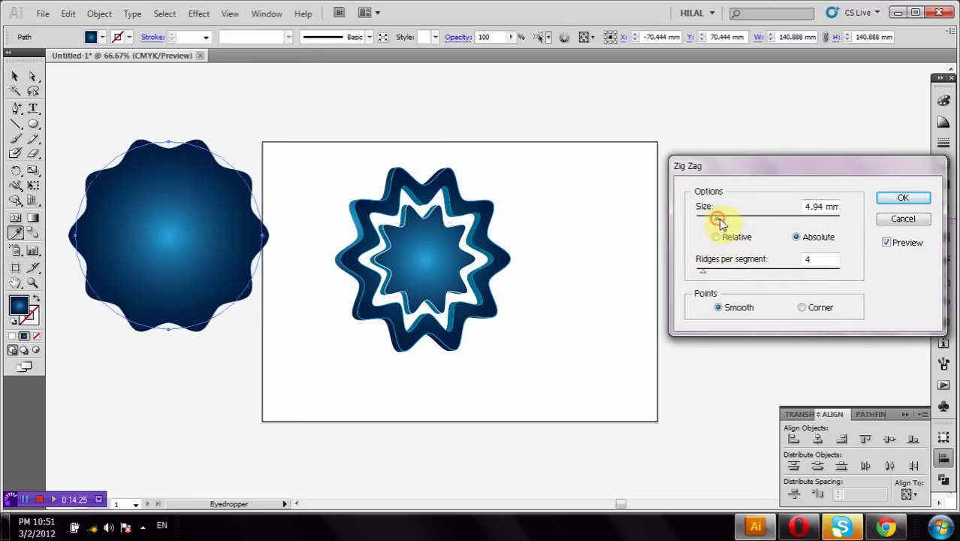
pyautogui.moveTo(717, 222); pyautogui.dragTo(746, 226)
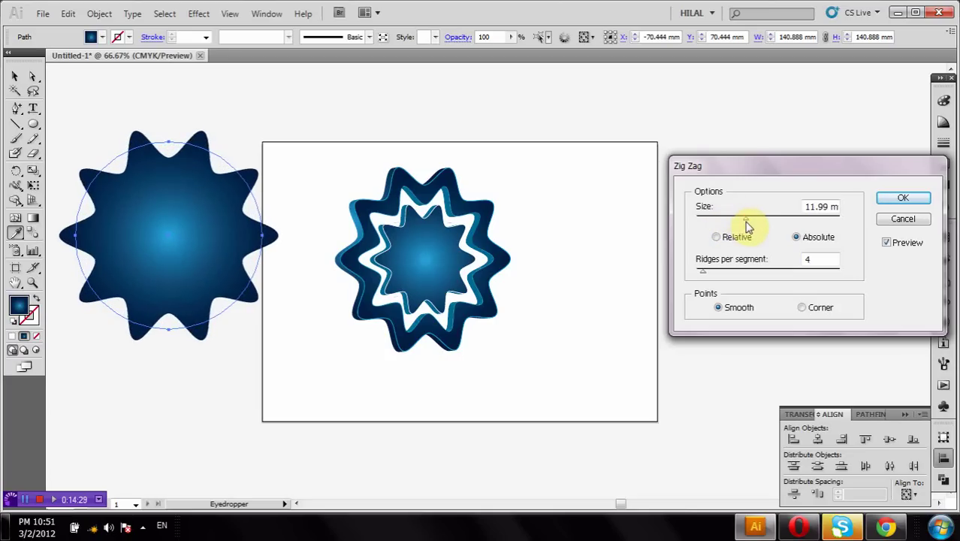
# Step: Apply the Zig Zag, expand the shape's appearance and fill it black
pyautogui.click(903, 201)
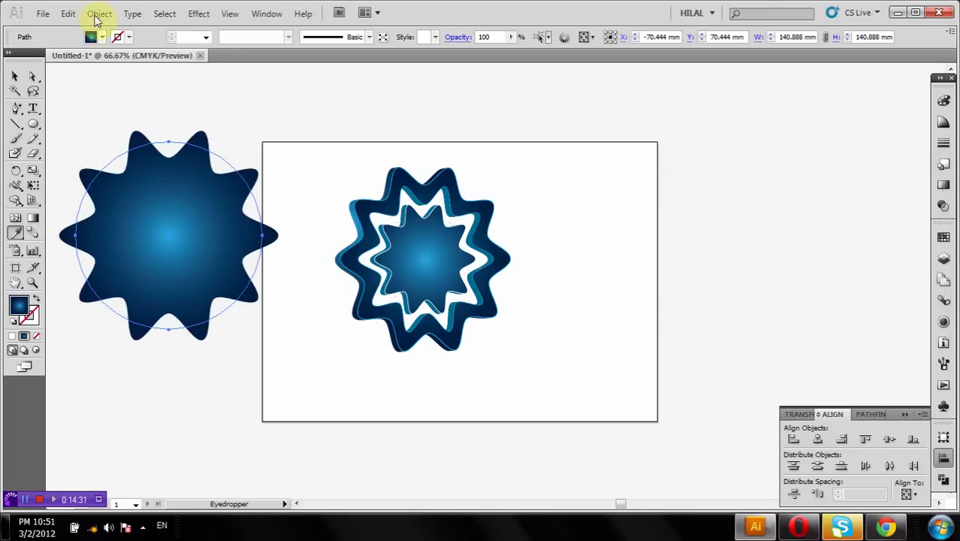
pyautogui.click(104, 14)
pyautogui.click(139, 183)
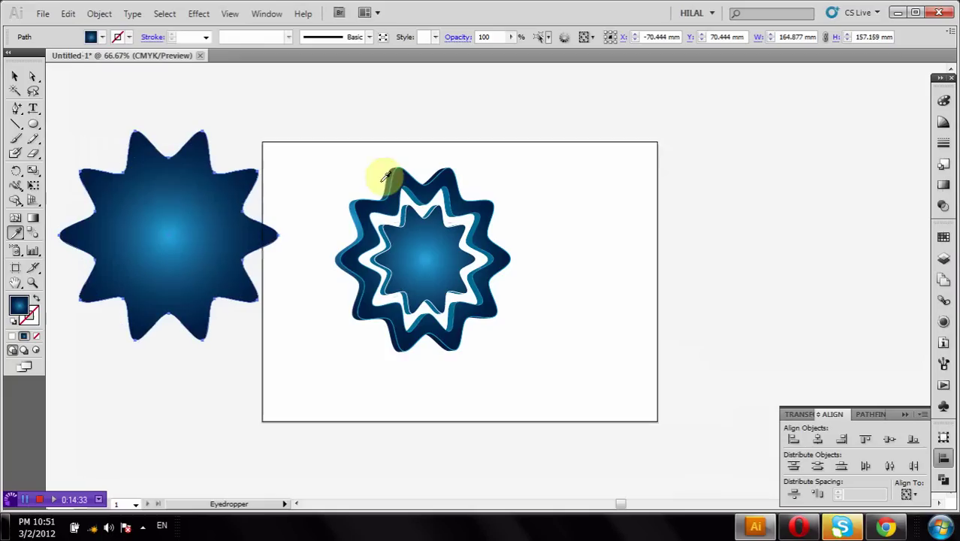
pyautogui.click(102, 37)
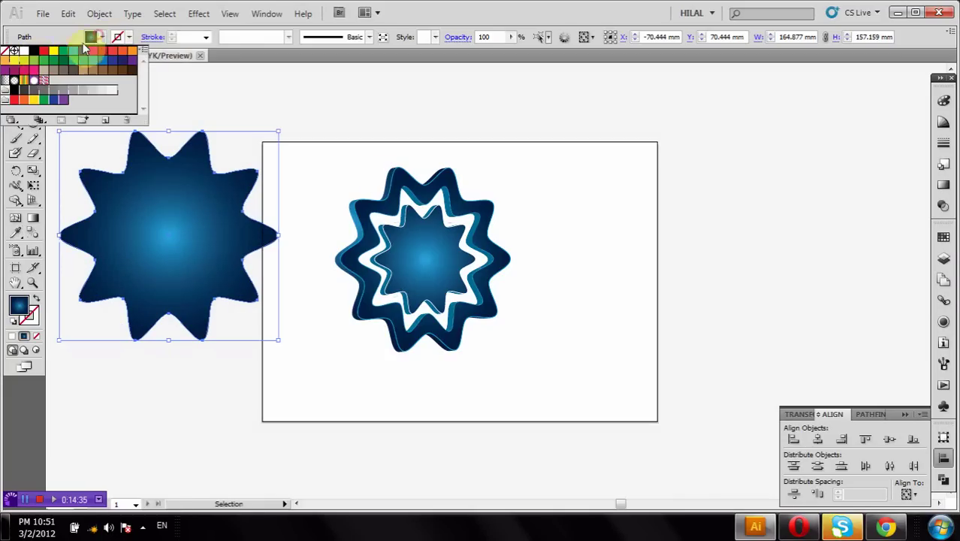
pyautogui.click(34, 50)
pyautogui.click(143, 223)
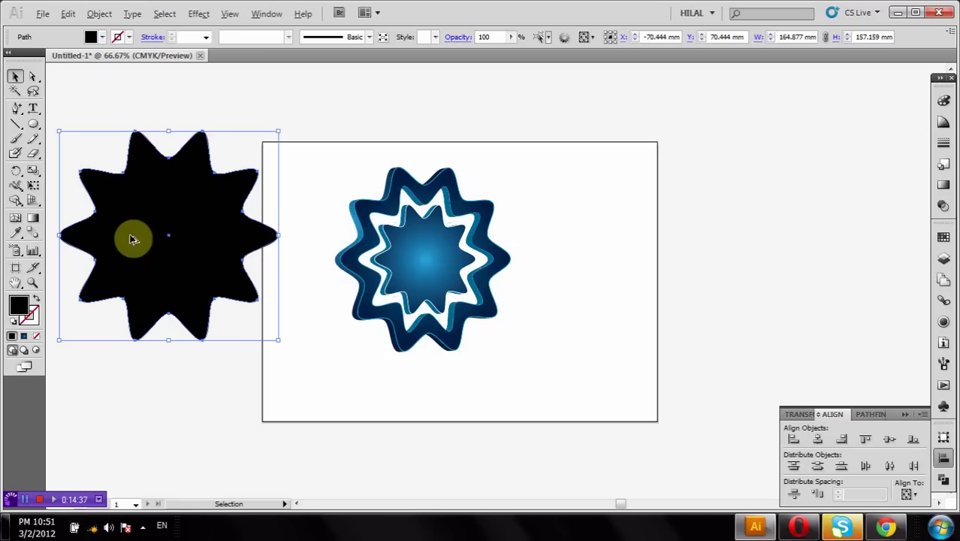
# Step: Duplicate the black star, shrink the copy and align both stars' centres
pyautogui.click(268, 79)
pyautogui.moveTo(136, 192); pyautogui.dragTo(131, 310)
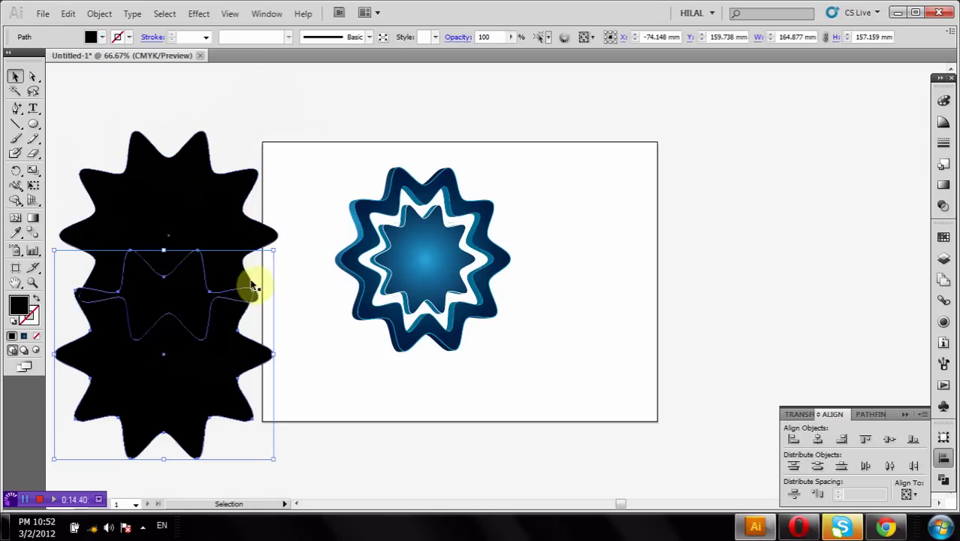
pyautogui.moveTo(271, 256); pyautogui.dragTo(213, 309)
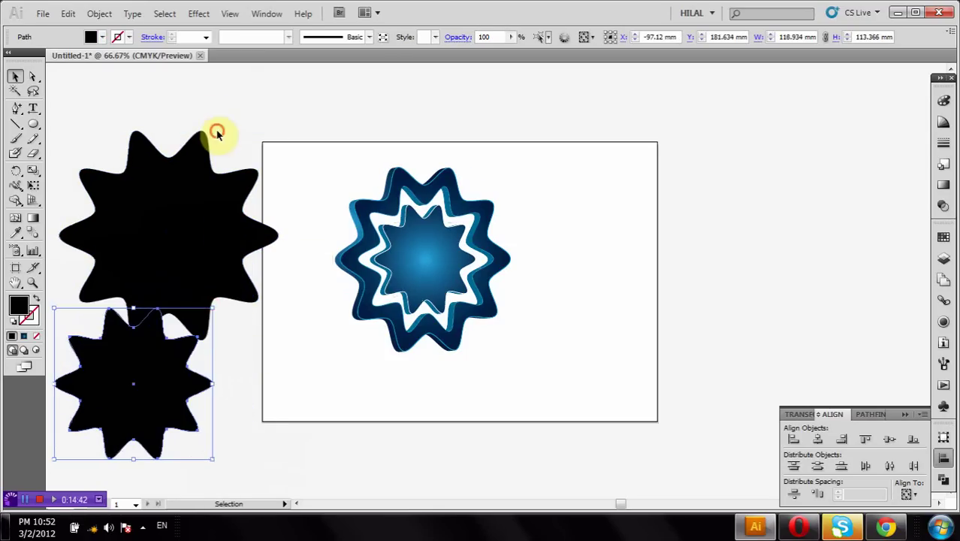
pyautogui.moveTo(218, 121); pyautogui.dragTo(154, 338)
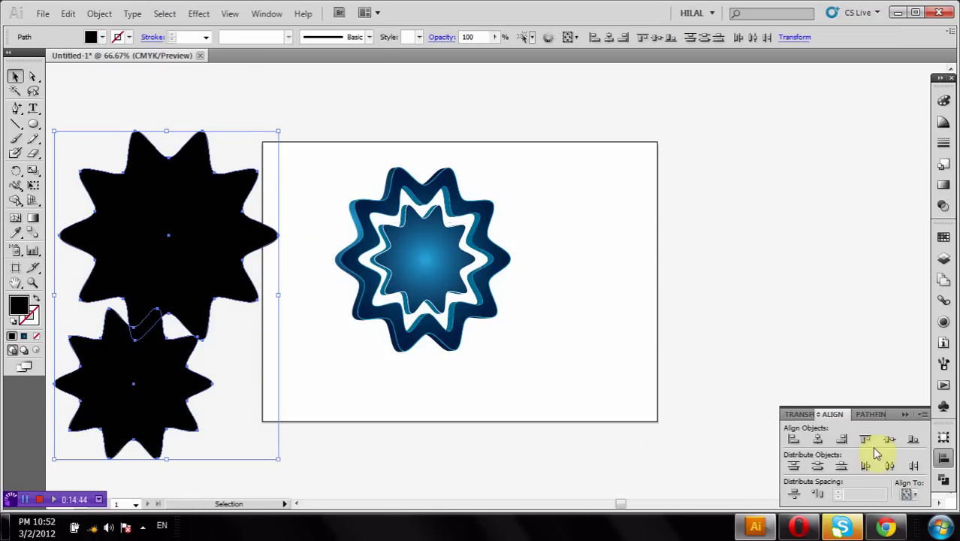
pyautogui.click(818, 442)
pyautogui.click(887, 440)
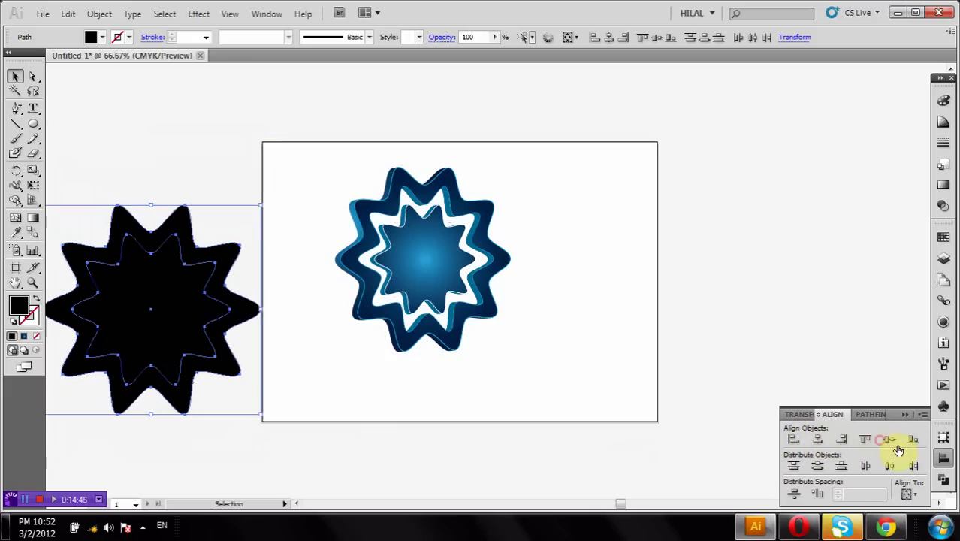
pyautogui.click(940, 481)
# Step: Subtract the small star with Minus Front, then shrink the ring and place it over the badge
pyautogui.click(816, 461)
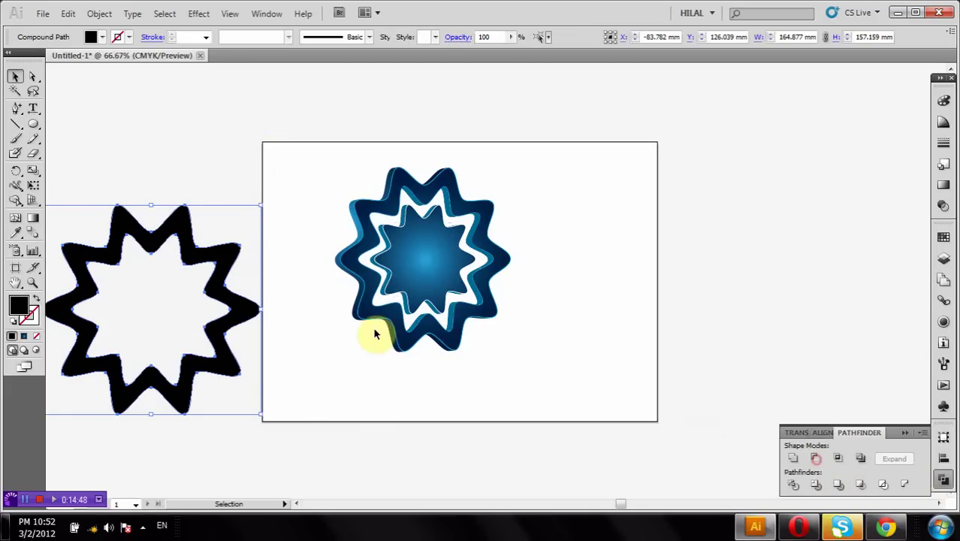
pyautogui.moveTo(226, 263); pyautogui.dragTo(276, 236)
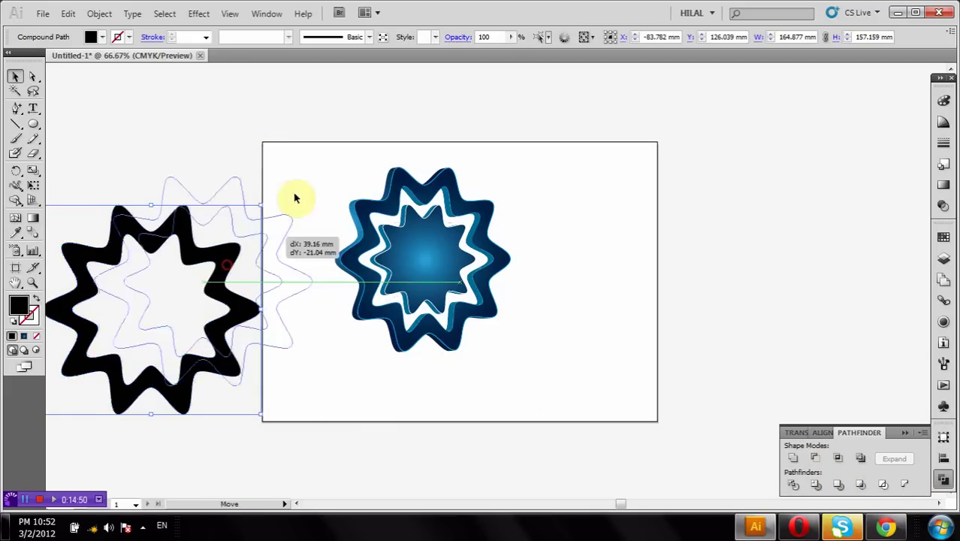
pyautogui.moveTo(313, 175); pyautogui.dragTo(280, 189)
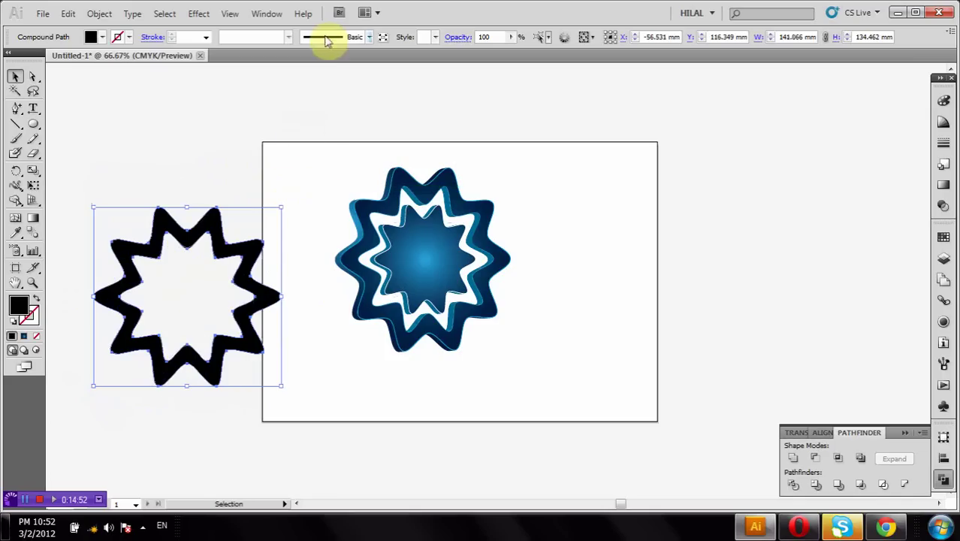
pyautogui.moveTo(166, 229); pyautogui.dragTo(362, 213)
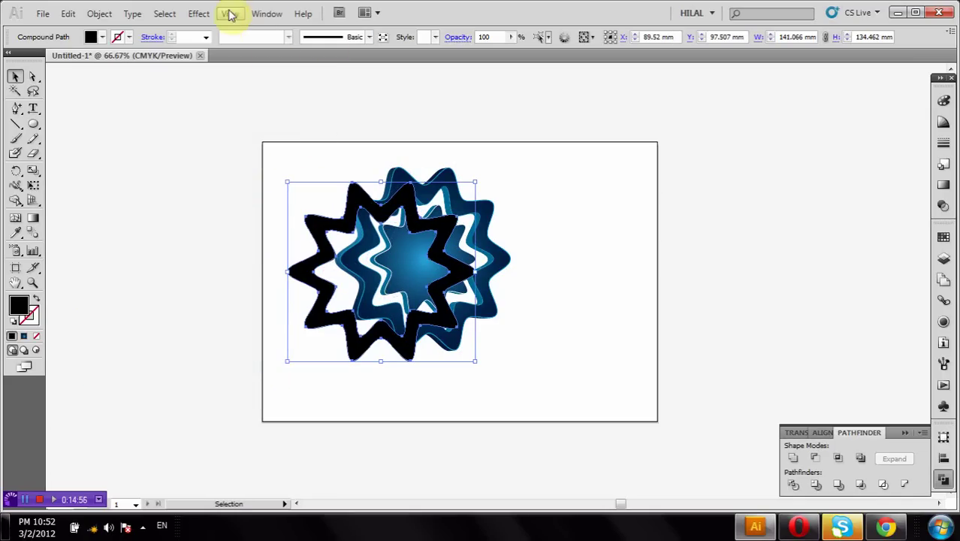
# Step: Tilt the ring with a 3D Rotate of 55°, −40°, 14° and shift it down-right
pyautogui.click(198, 13)
pyautogui.moveTo(210, 91)
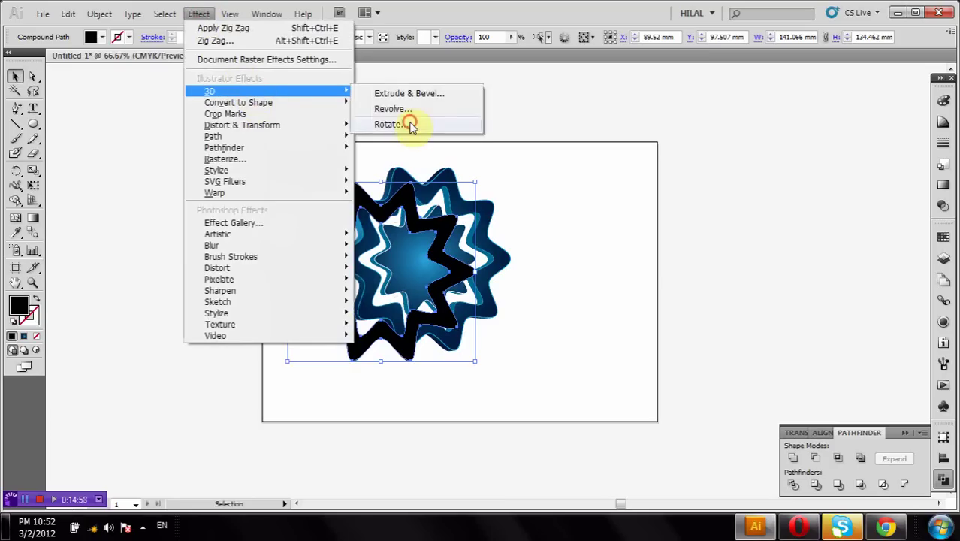
pyautogui.click(409, 124)
pyautogui.moveTo(710, 229)
pyautogui.mouseDown()
pyautogui.moveTo(734, 165)
pyautogui.moveTo(752, 159)
pyautogui.moveTo(739, 130)
pyautogui.mouseUp()
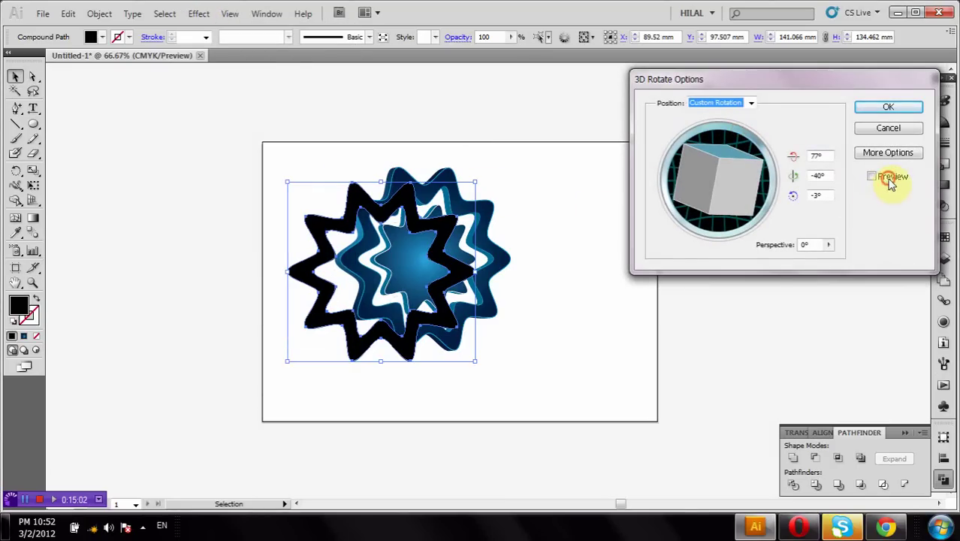
pyautogui.click(871, 177)
pyautogui.moveTo(707, 145); pyautogui.dragTo(715, 158)
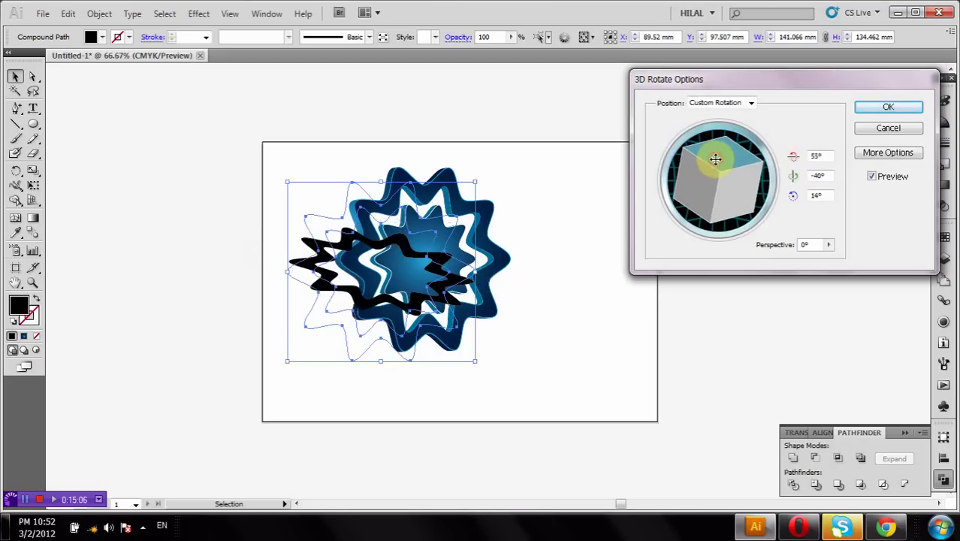
pyautogui.click(891, 108)
pyautogui.moveTo(331, 279)
pyautogui.mouseDown()
pyautogui.moveTo(364, 325)
pyautogui.moveTo(343, 328)
pyautogui.mouseUp()
# Step: Send the tilted ring behind the blue star, rotating and nudging it into place
pyautogui.rightClick(342, 329)
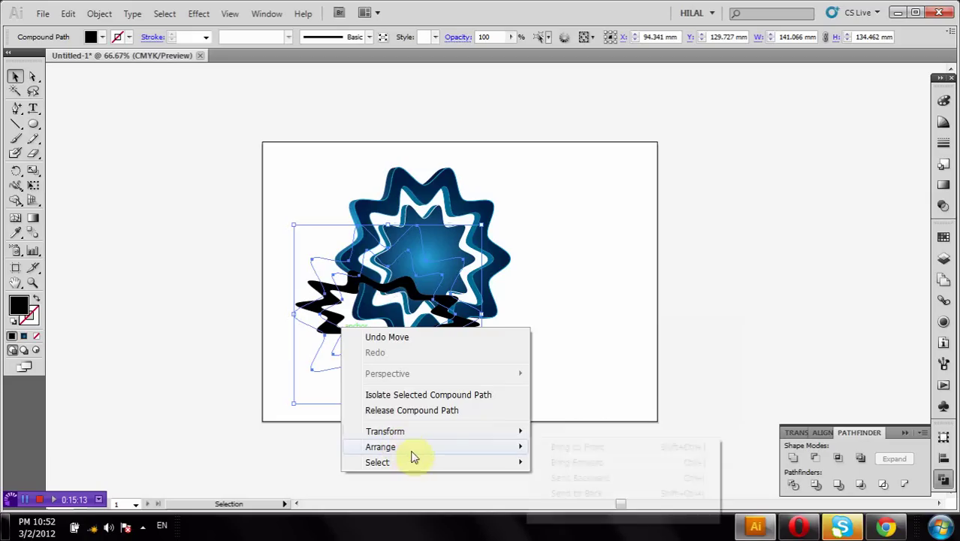
pyautogui.click(559, 494)
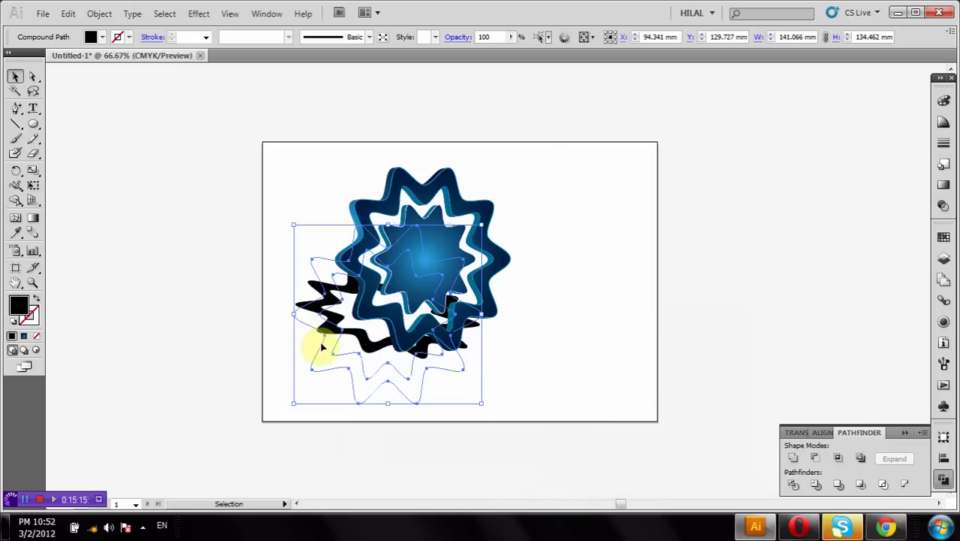
pyautogui.moveTo(342, 336); pyautogui.dragTo(329, 333)
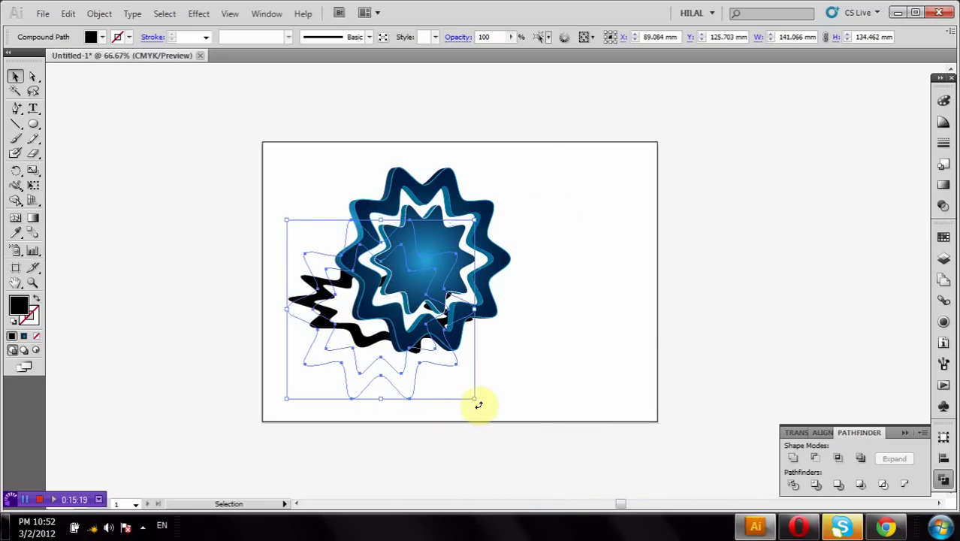
pyautogui.moveTo(478, 405); pyautogui.dragTo(488, 386)
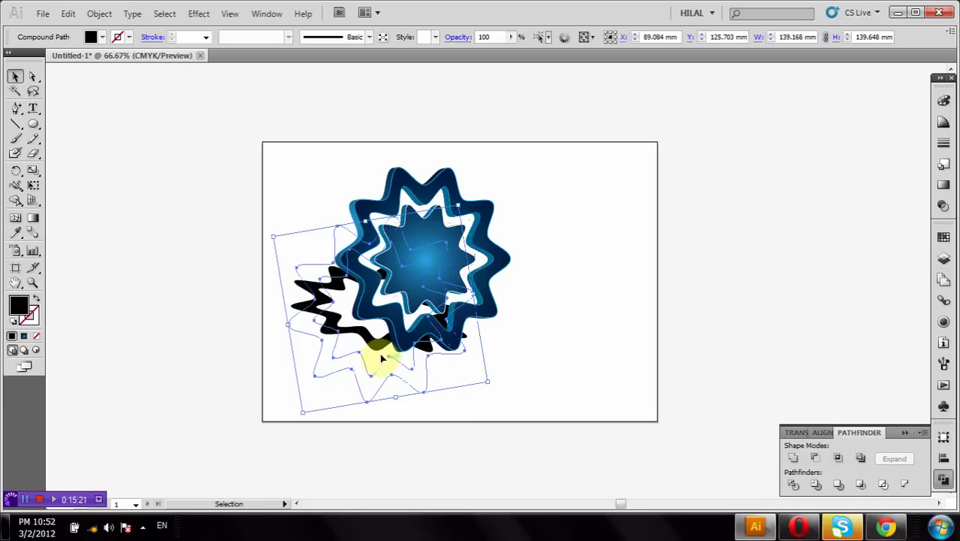
pyautogui.moveTo(356, 334); pyautogui.dragTo(338, 319)
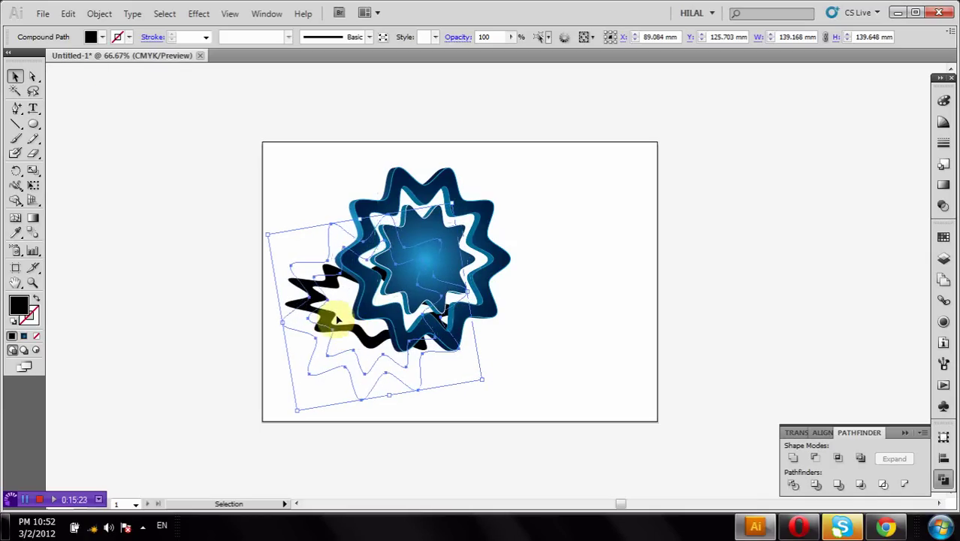
# Step: Expand the ring's appearance, adjust its tilt and position, and set 22% opacity
pyautogui.click(99, 14)
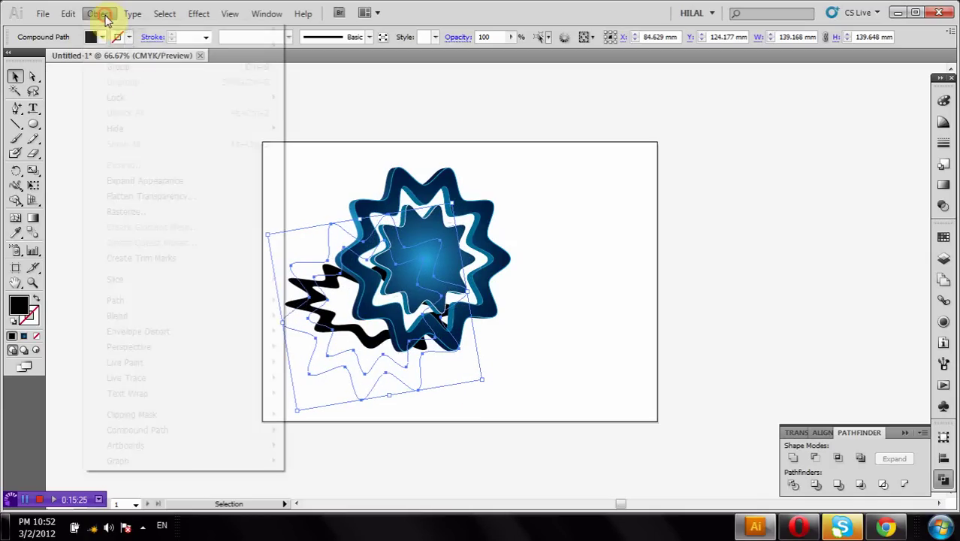
pyautogui.click(151, 181)
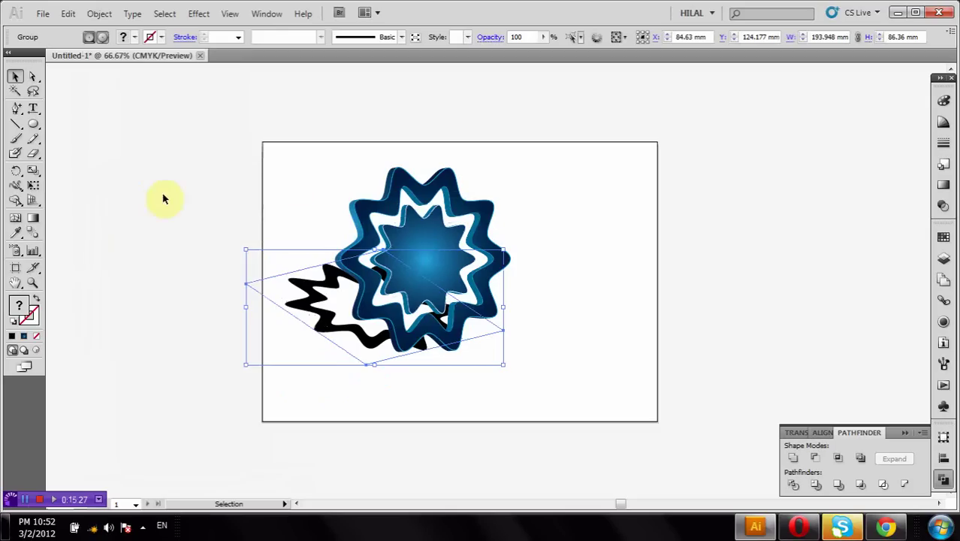
pyautogui.moveTo(242, 246); pyautogui.dragTo(235, 261)
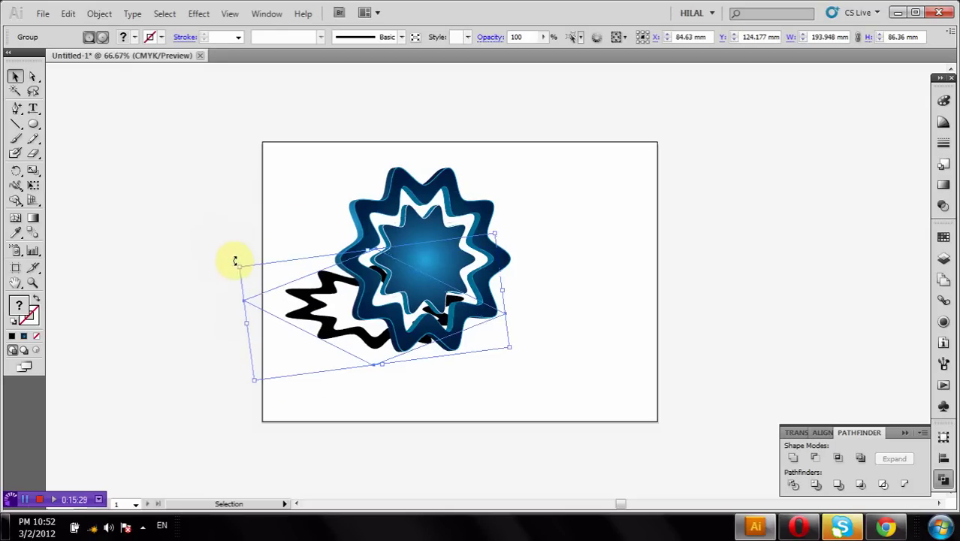
pyautogui.moveTo(299, 294); pyautogui.dragTo(326, 322)
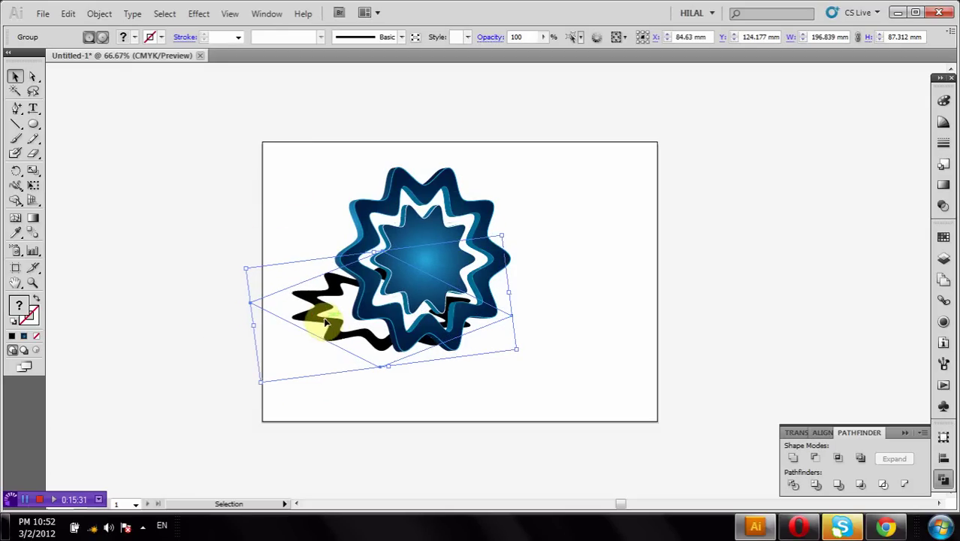
pyautogui.click(545, 36)
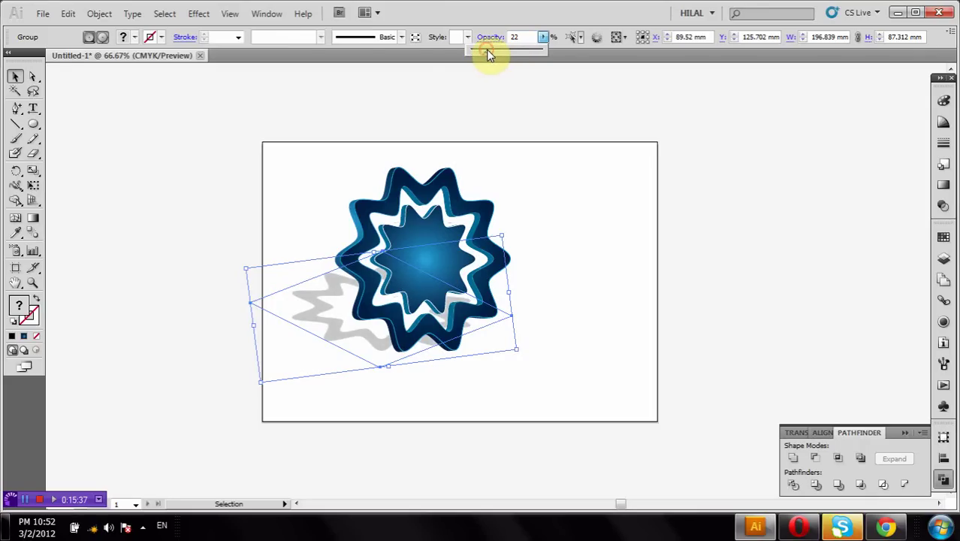
# Step: Apply a Gaussian Blur to the grey shadow
pyautogui.click(201, 14)
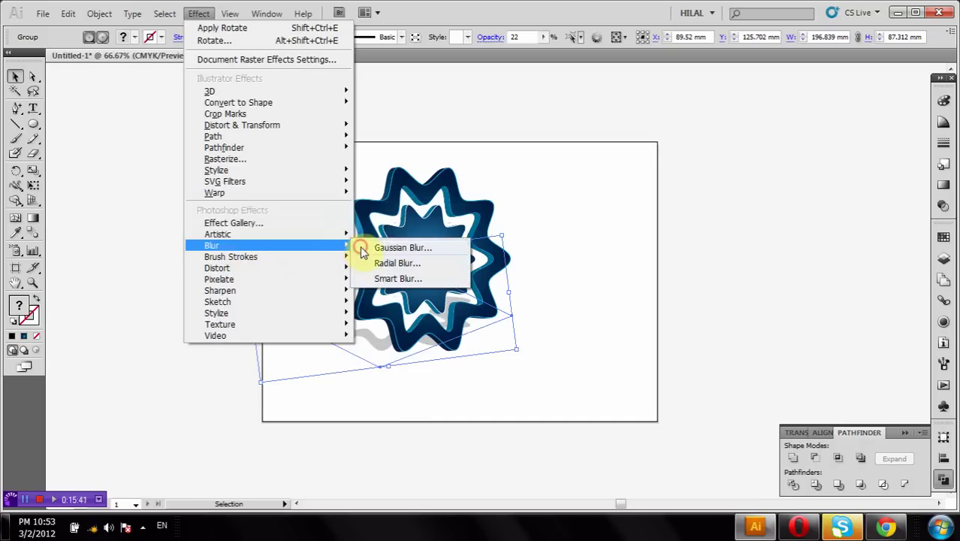
pyautogui.click(538, 250)
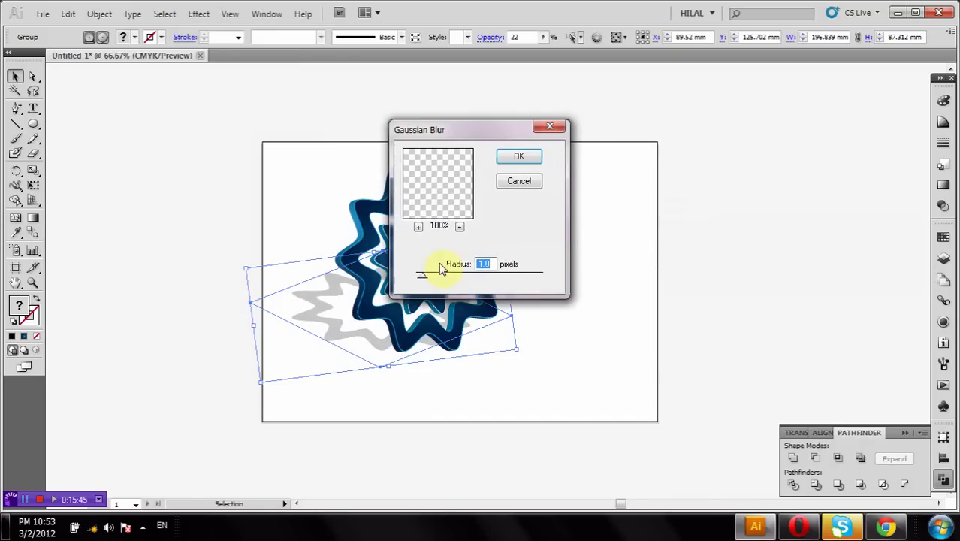
pyautogui.click(530, 156)
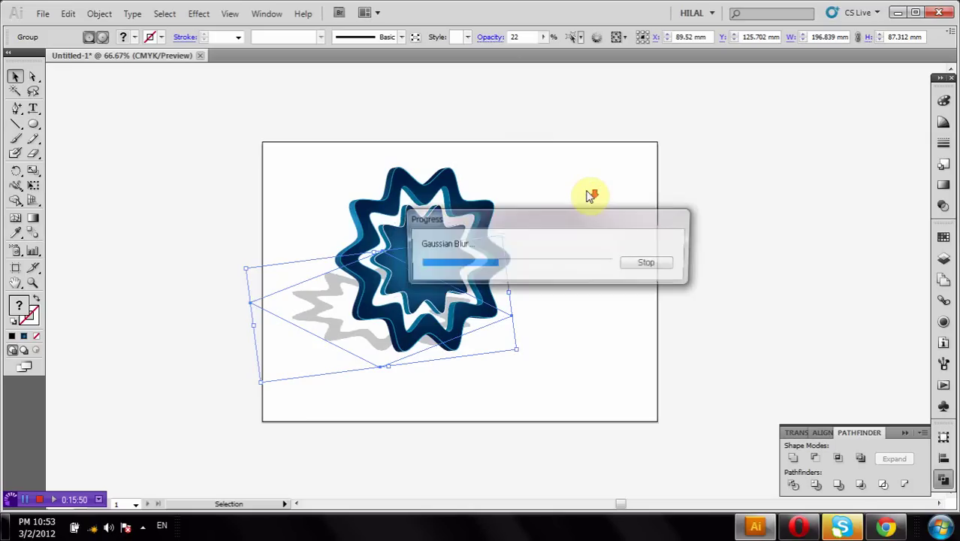
# Step: Move the star group down and to the right
pyautogui.scroll(-1, 589, 197)
pyautogui.click(586, 193)
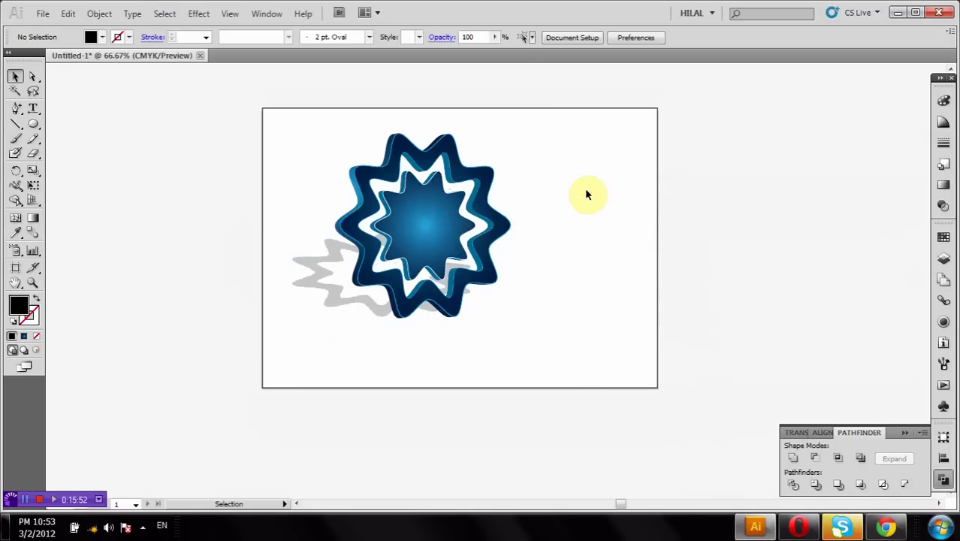
pyautogui.moveTo(373, 256); pyautogui.dragTo(463, 327)
# Step: Rotate the blurred grey shadow about 10°
pyautogui.click(626, 214)
pyautogui.click(396, 326)
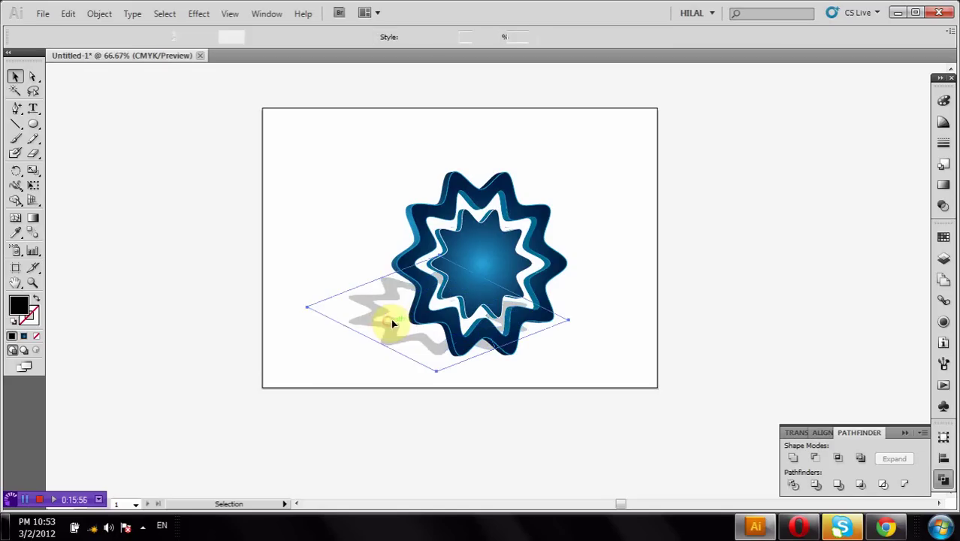
pyautogui.moveTo(577, 357); pyautogui.dragTo(599, 347)
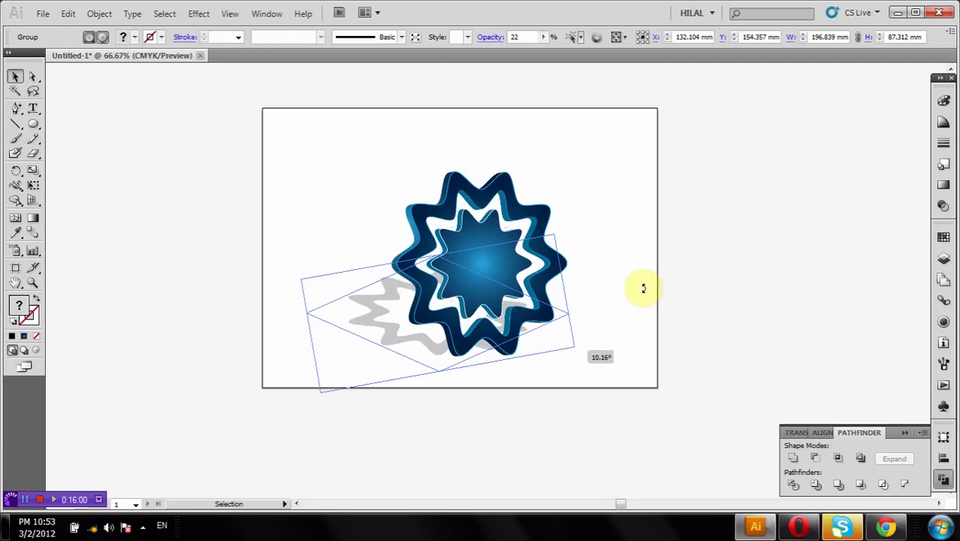
pyautogui.click(644, 288)
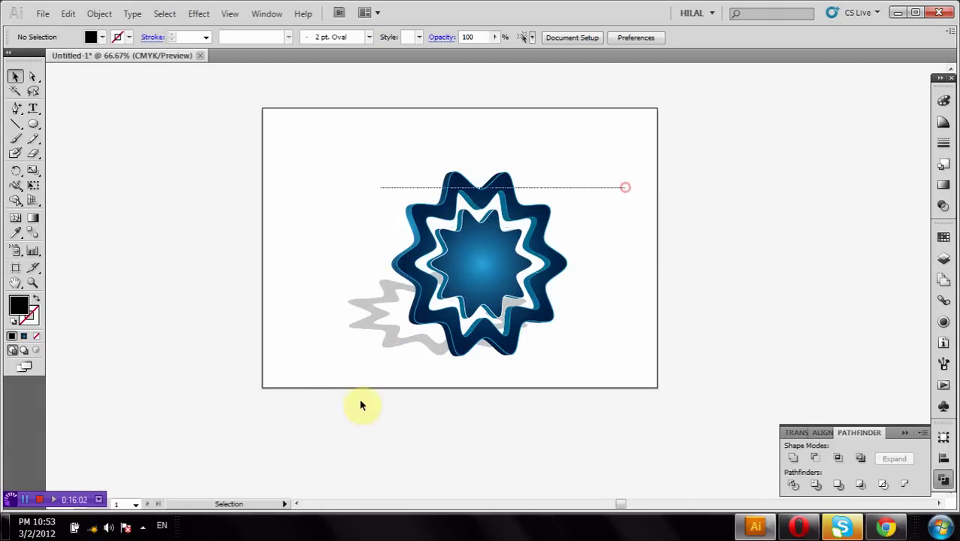
# Step: Scale the star and shadow down together and position them left of centre
pyautogui.click(421, 331)
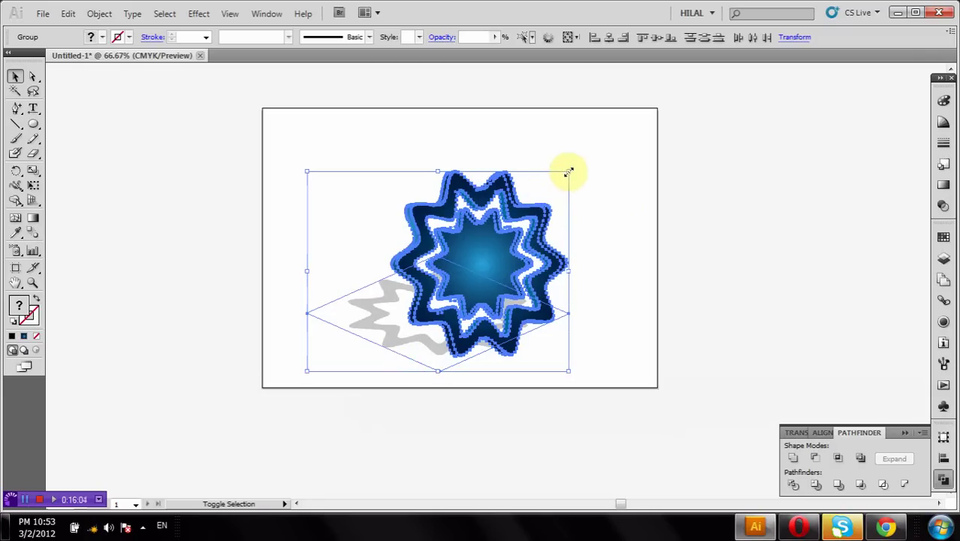
pyautogui.moveTo(569, 172)
pyautogui.mouseDown()
pyautogui.moveTo(423, 307)
pyautogui.moveTo(384, 239)
pyautogui.mouseUp()
pyautogui.click(541, 218)
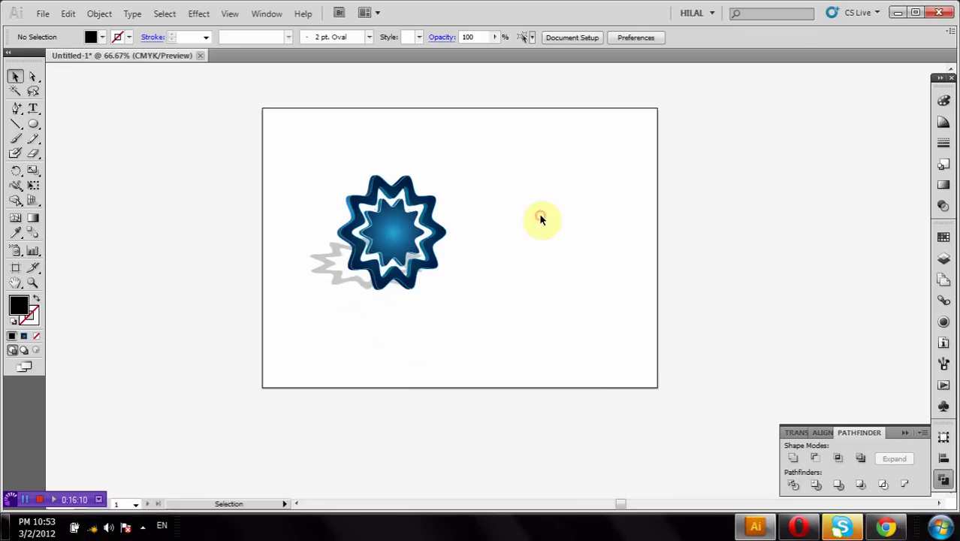
pyautogui.click(366, 247)
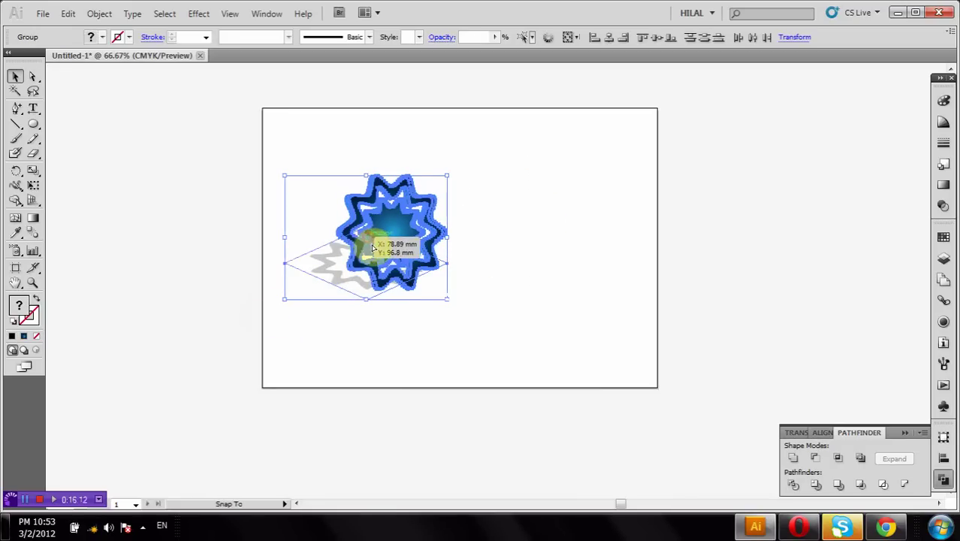
pyautogui.moveTo(366, 246); pyautogui.dragTo(377, 245)
pyautogui.click(528, 230)
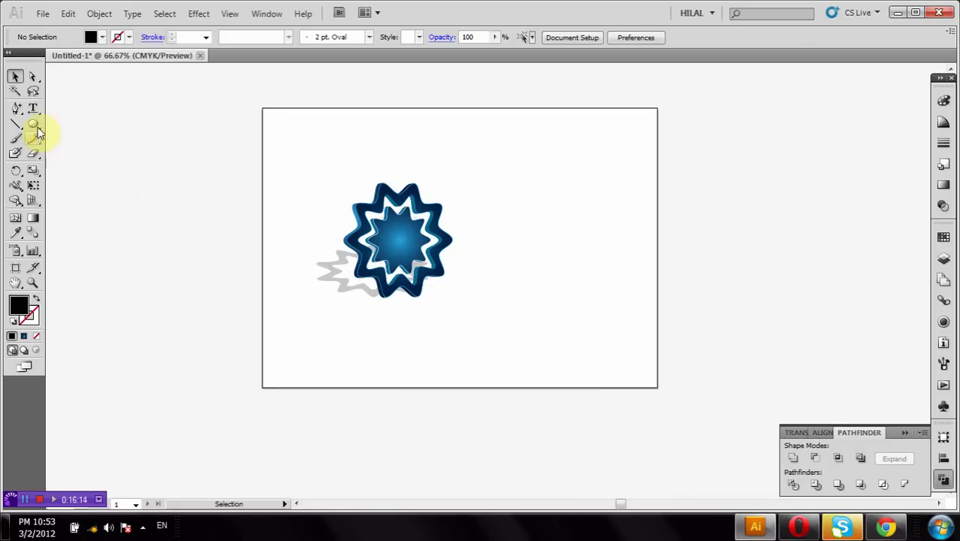
# Step: Type 'my logo' beside the star and enlarge it to about 149.76 pt Myriad Pro
pyautogui.click(501, 252)
pyautogui.write('my logo')
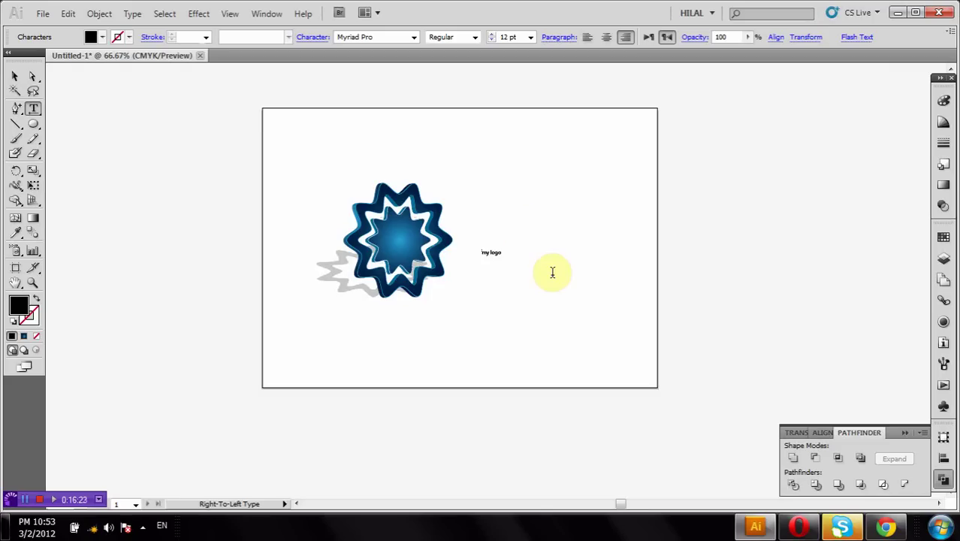
pyautogui.click(18, 77)
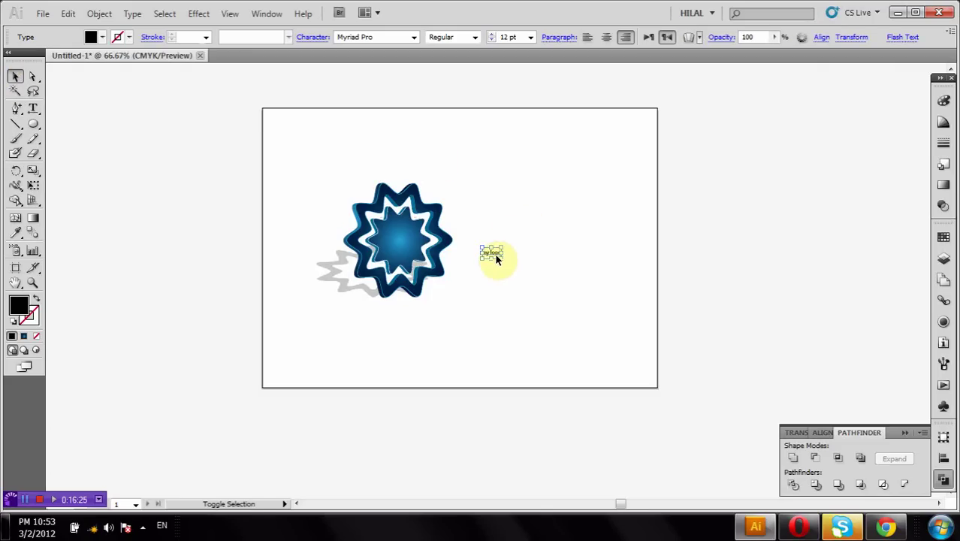
pyautogui.moveTo(503, 259); pyautogui.dragTo(720, 347)
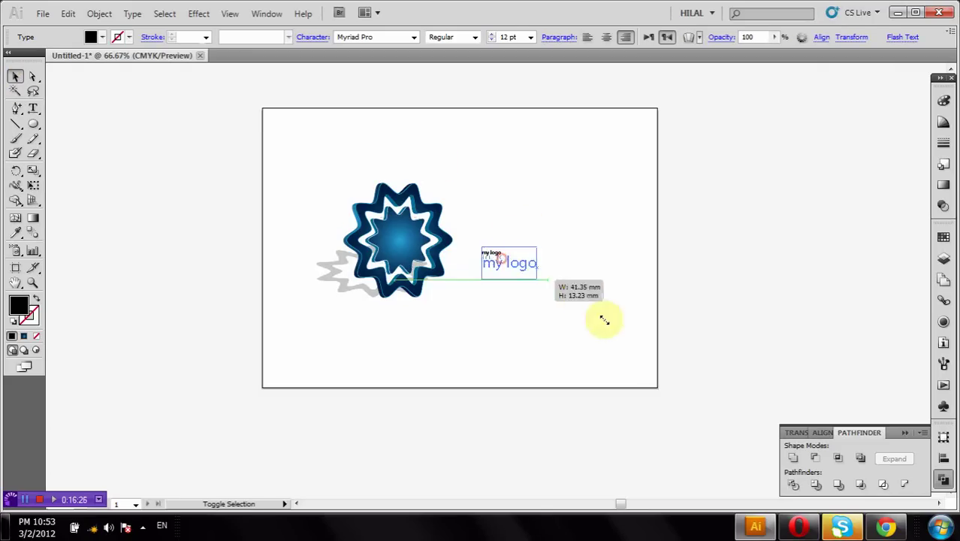
pyautogui.click(782, 253)
pyautogui.moveTo(583, 334)
pyautogui.mouseDown()
pyautogui.moveTo(517, 246)
pyautogui.moveTo(466, 239)
pyautogui.mouseUp()
# Step: Select the words in the text and set 'logo' to Myriad Pro Bold Condensed Italic
pyautogui.press('t')
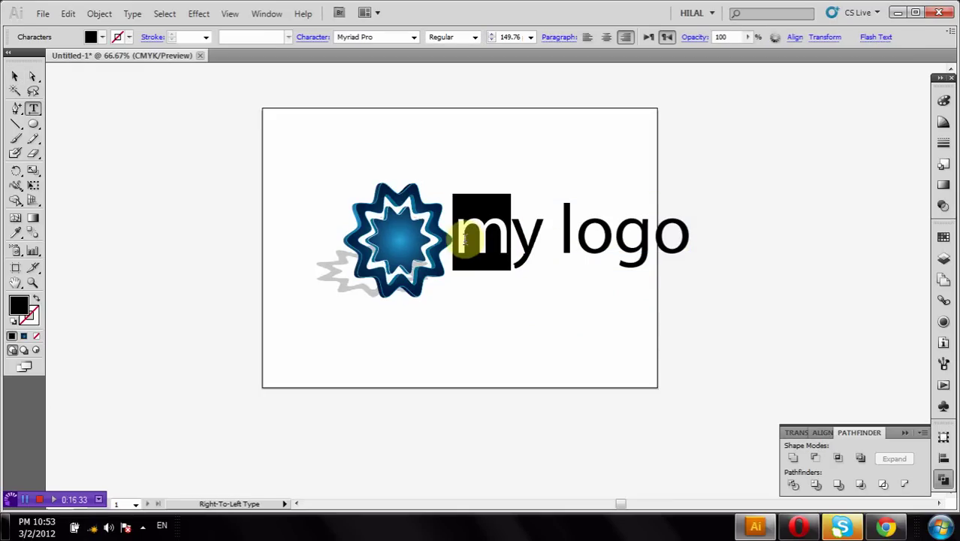
pyautogui.write('M')
pyautogui.click(538, 225)
pyautogui.hotkey('shift', 'Home')
pyautogui.hotkey('shift', 'End')
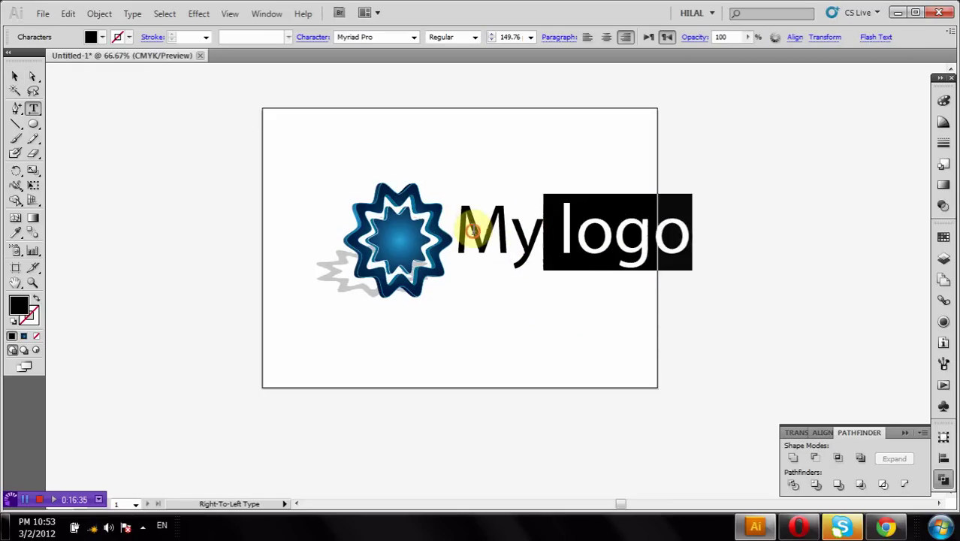
pyautogui.moveTo(456, 229); pyautogui.dragTo(541, 220)
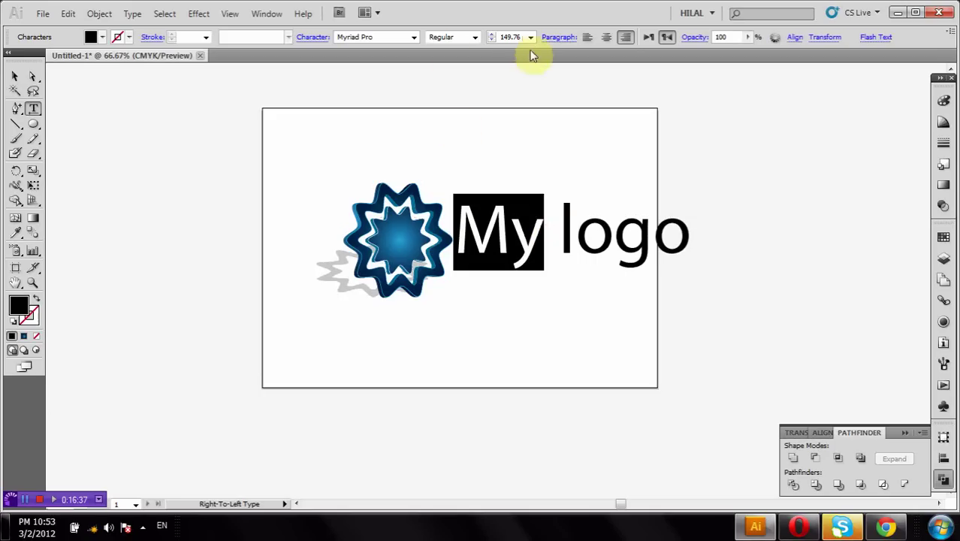
pyautogui.click(468, 38)
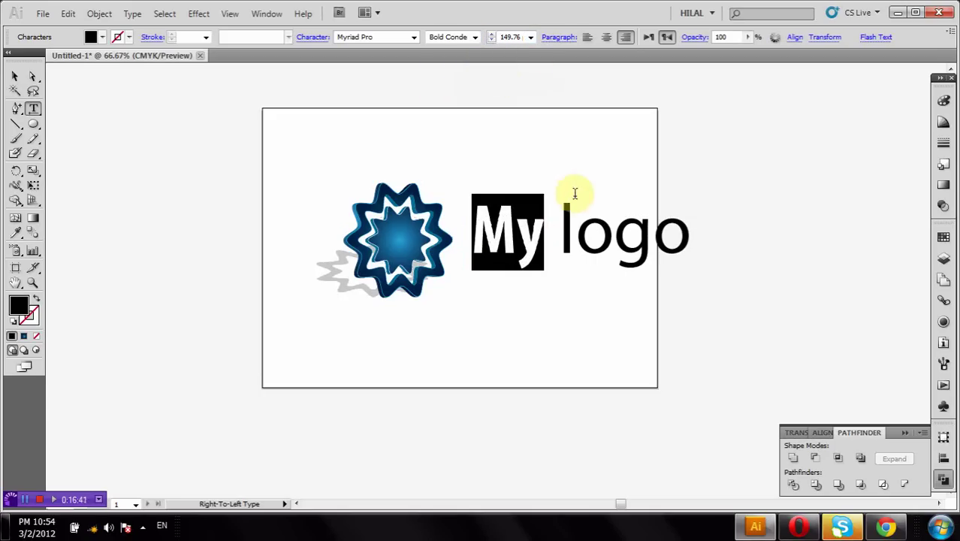
pyautogui.moveTo(560, 218); pyautogui.dragTo(676, 218)
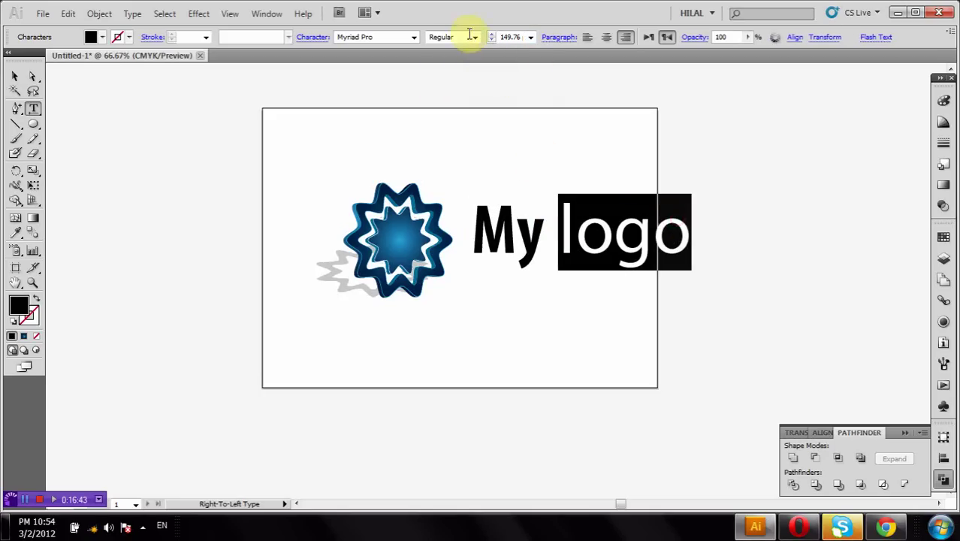
pyautogui.click(474, 37)
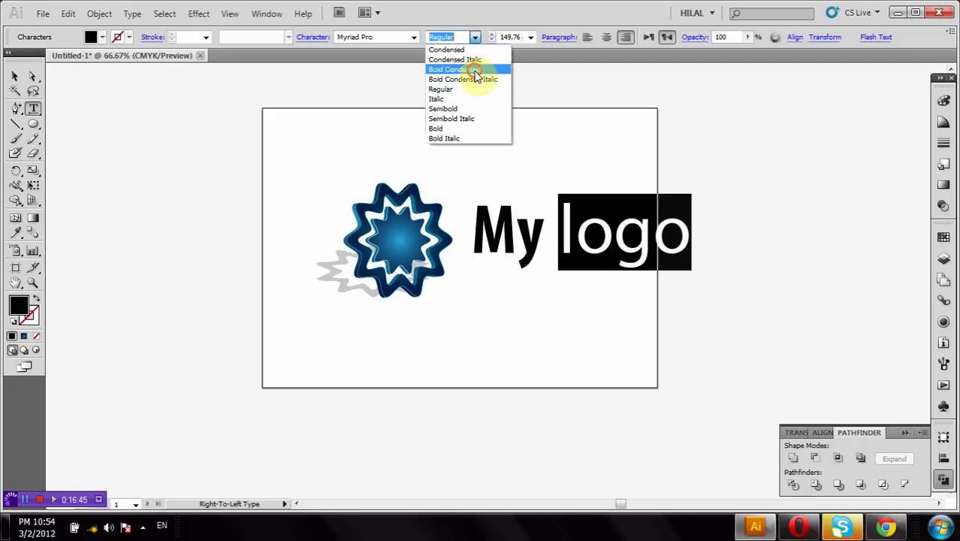
pyautogui.click(476, 69)
pyautogui.click(474, 37)
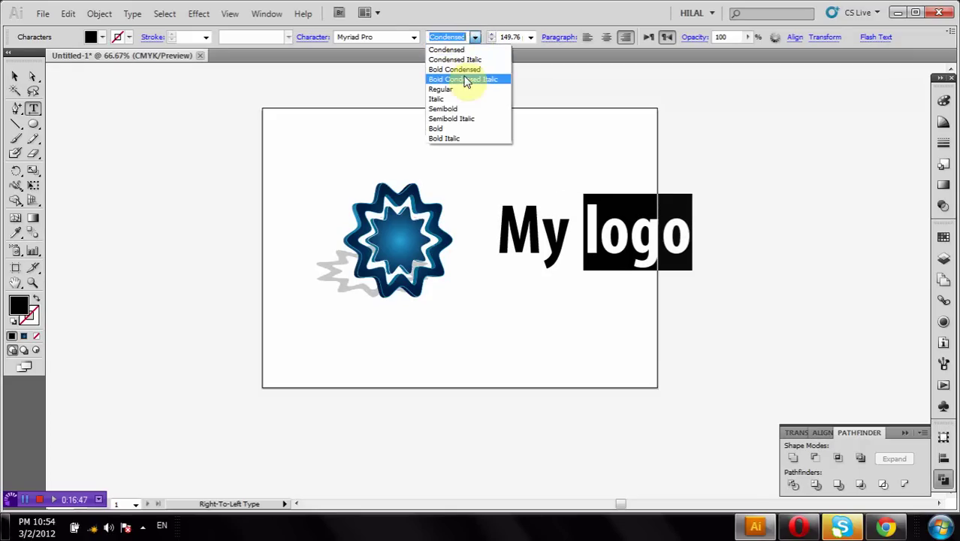
pyautogui.click(461, 76)
# Step: Italicise 'My' and select the whole line to check its font settings
pyautogui.tripleClick(522, 216)
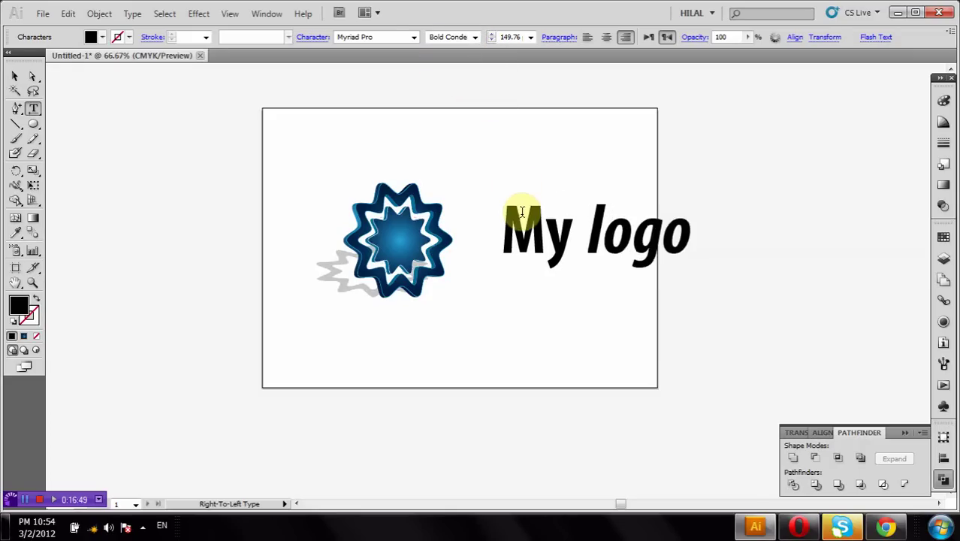
pyautogui.click(524, 217)
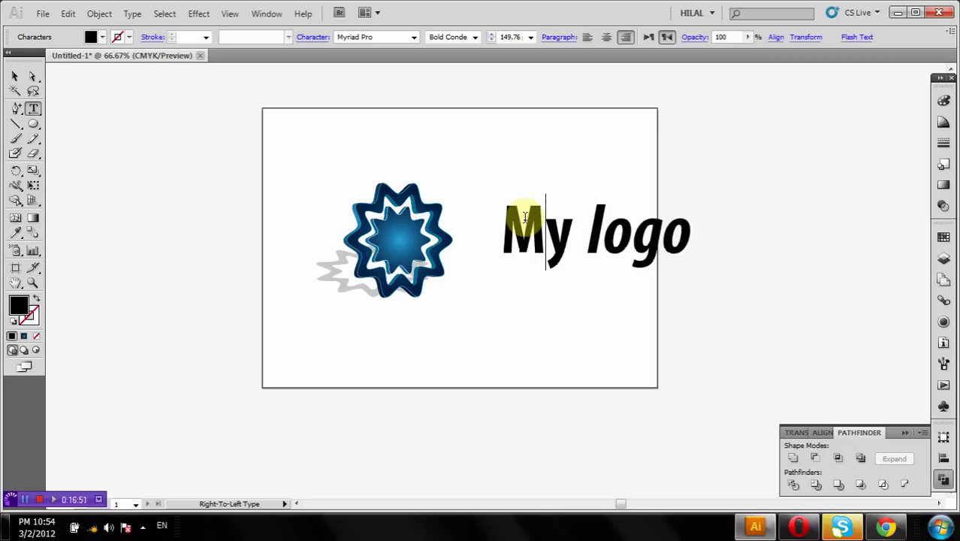
pyautogui.doubleClick(524, 217)
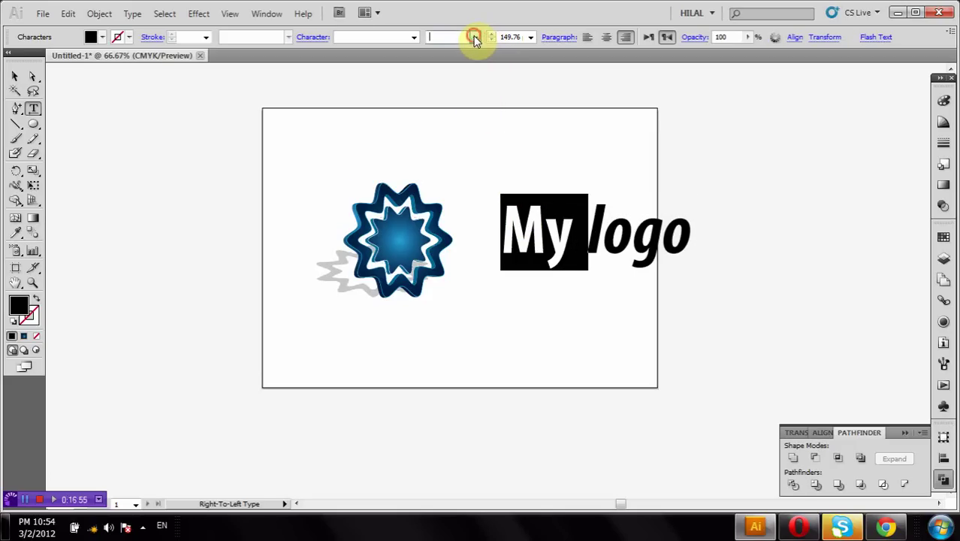
pyautogui.click(546, 225)
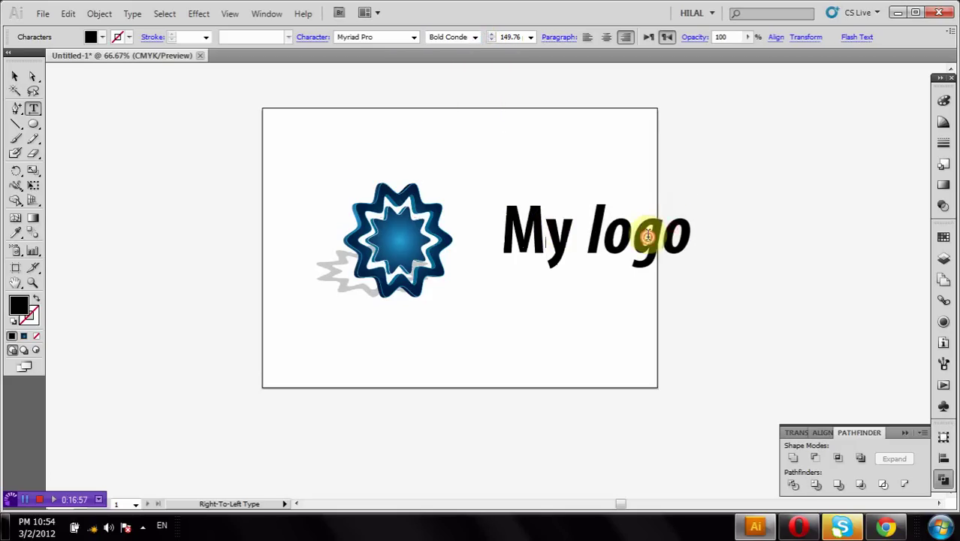
pyautogui.moveTo(648, 236); pyautogui.dragTo(445, 67)
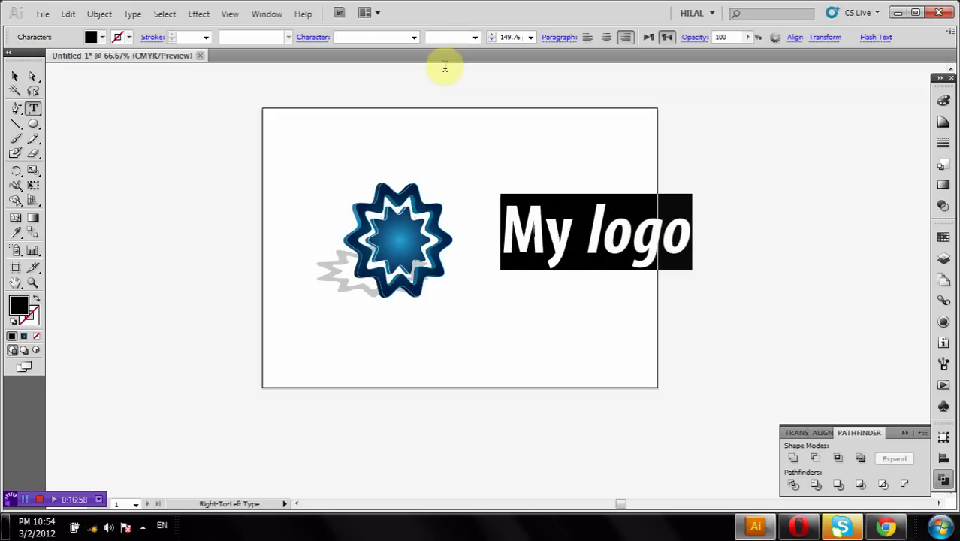
pyautogui.click(477, 40)
pyautogui.click(415, 37)
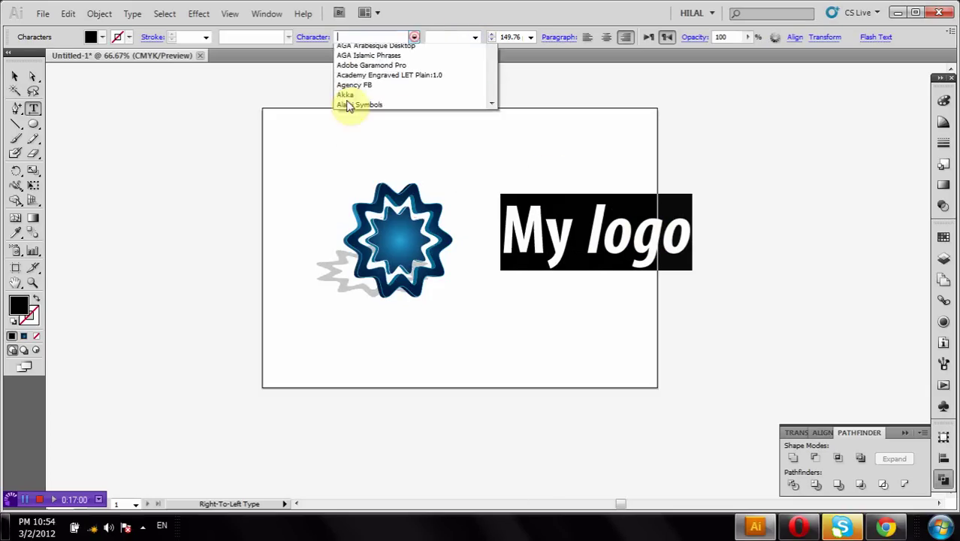
# Step: Move the text beside the star, set 'My' to Bold Condensed Italic and 'logo' to Italic
pyautogui.click(15, 77)
pyautogui.moveTo(576, 234); pyautogui.dragTo(455, 236)
pyautogui.click(516, 236)
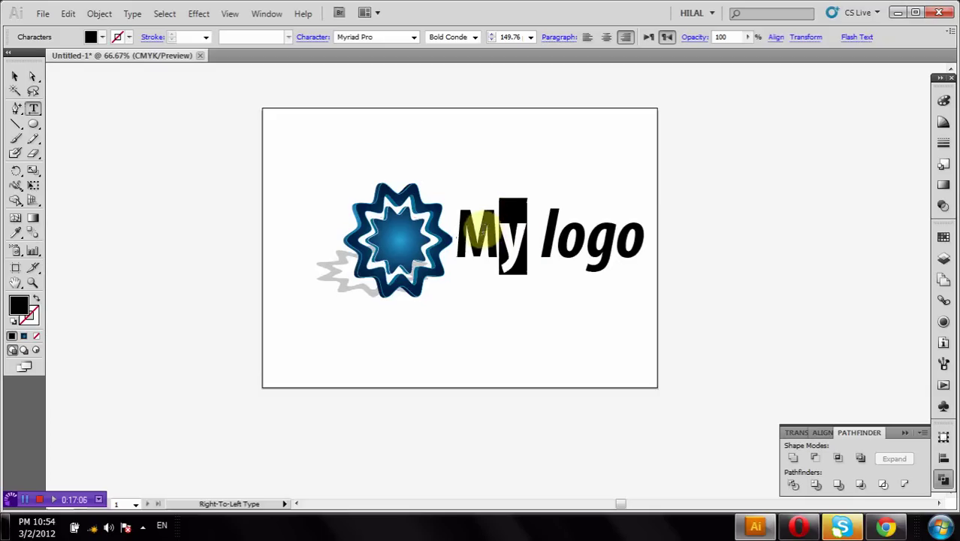
pyautogui.click(475, 37)
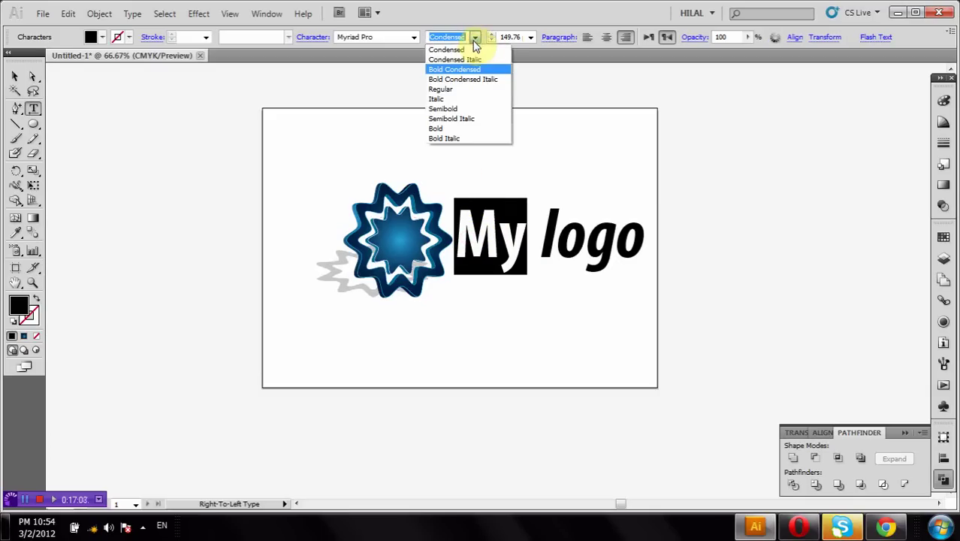
pyautogui.click(473, 80)
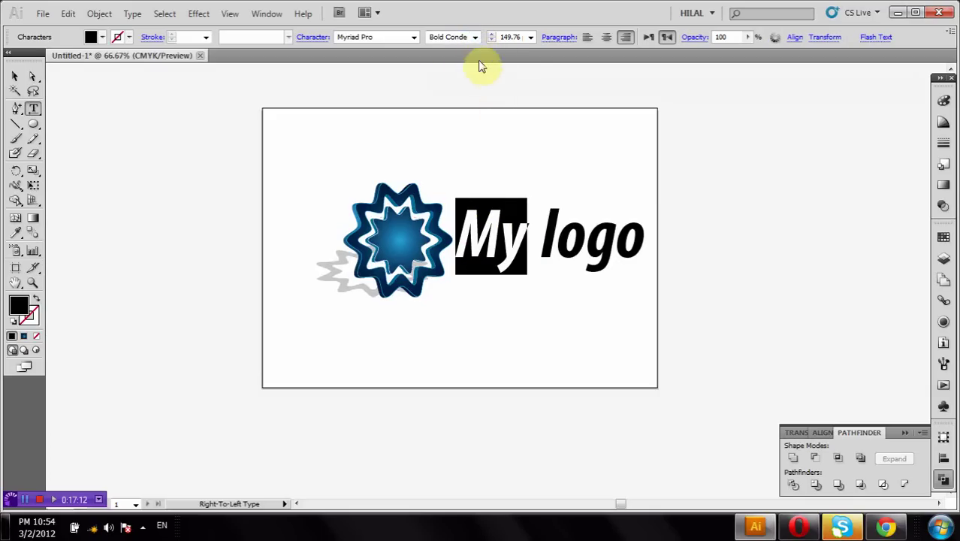
pyautogui.doubleClick(564, 229)
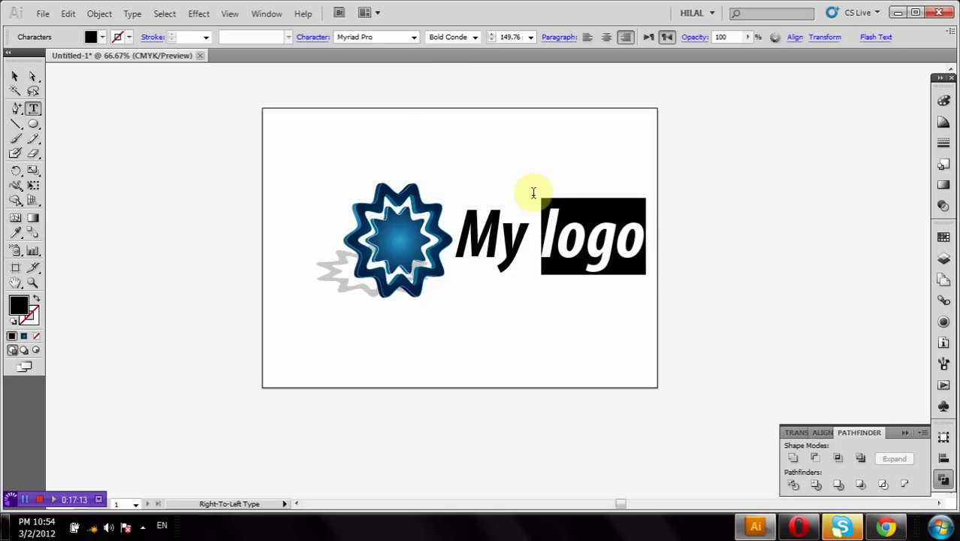
pyautogui.click(475, 37)
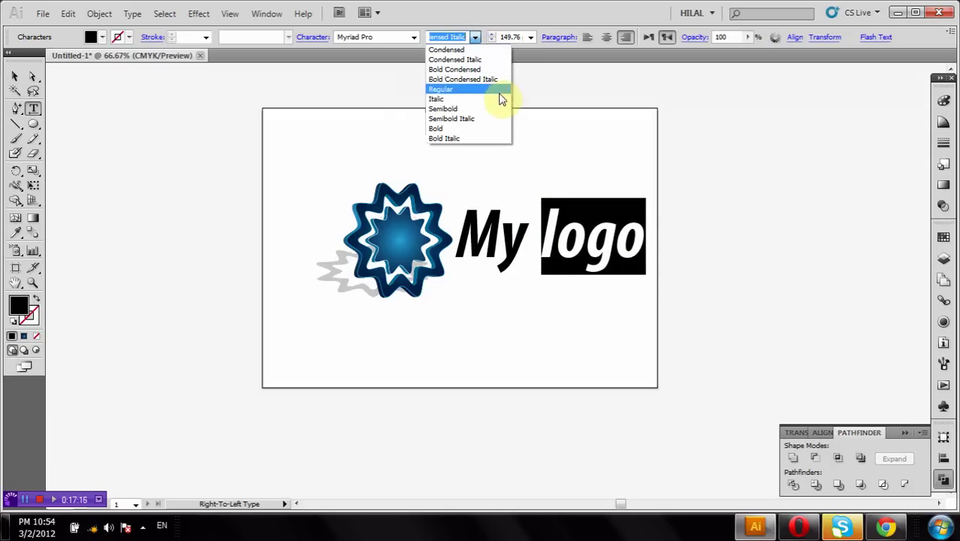
pyautogui.click(499, 98)
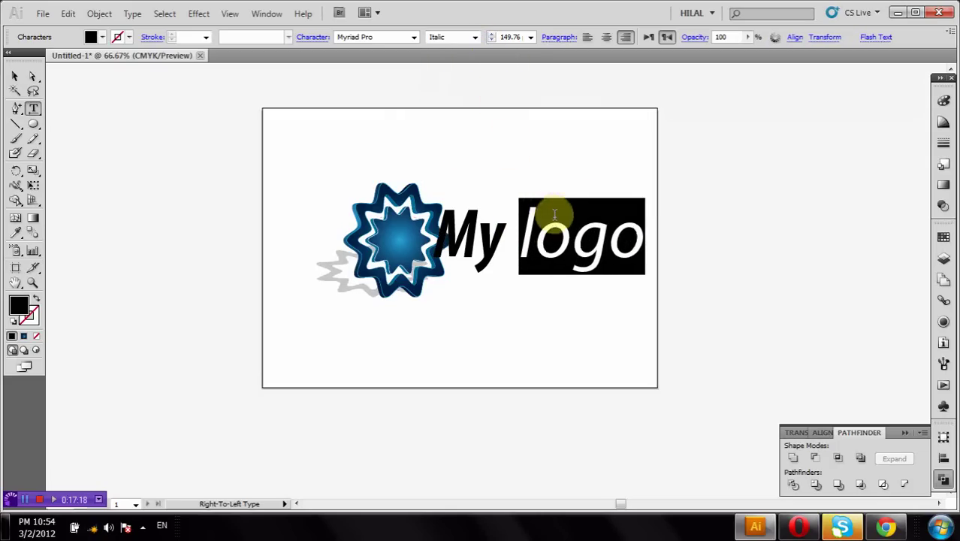
pyautogui.click(558, 229)
pyautogui.moveTo(519, 243); pyautogui.dragTo(643, 240)
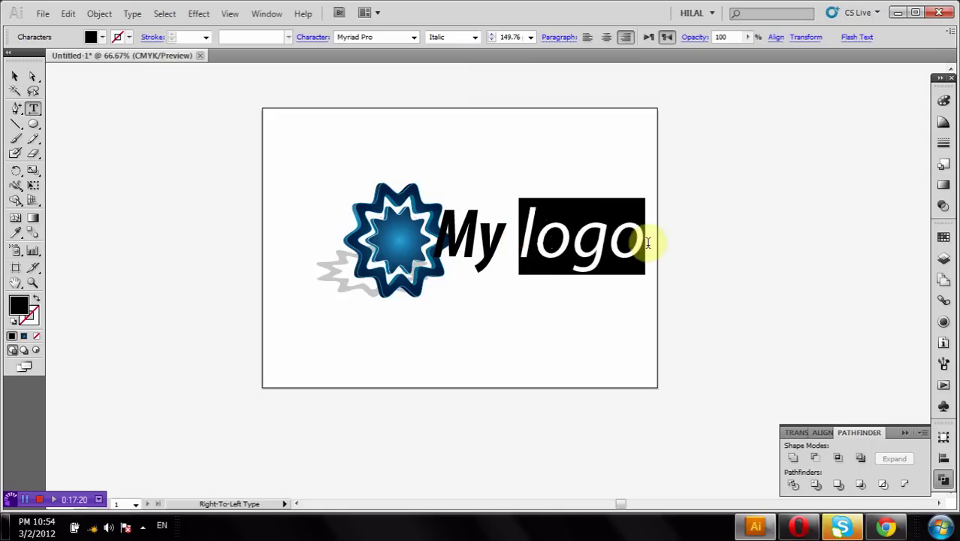
# Step: Fill the selected word 'logo' with a grey swatch
pyautogui.click(93, 37)
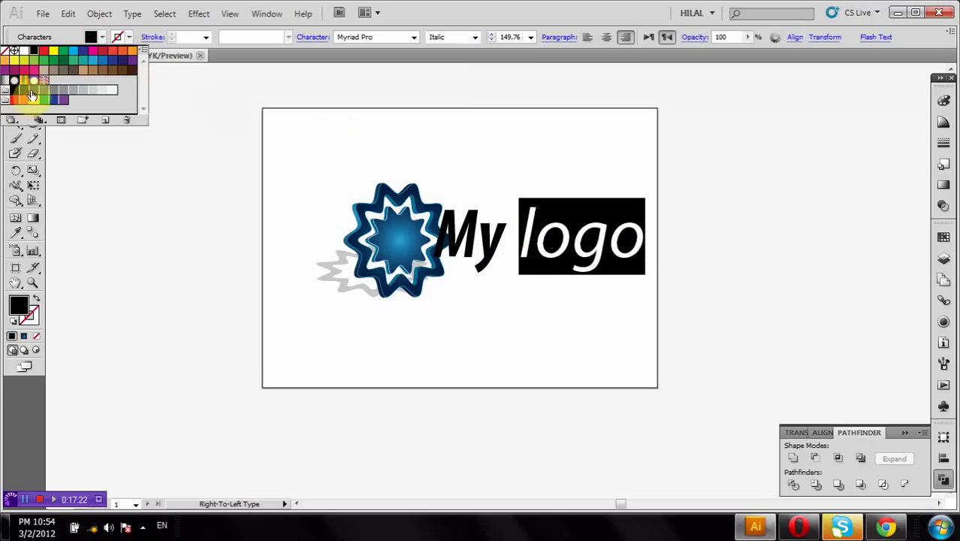
pyautogui.click(31, 94)
pyautogui.click(458, 229)
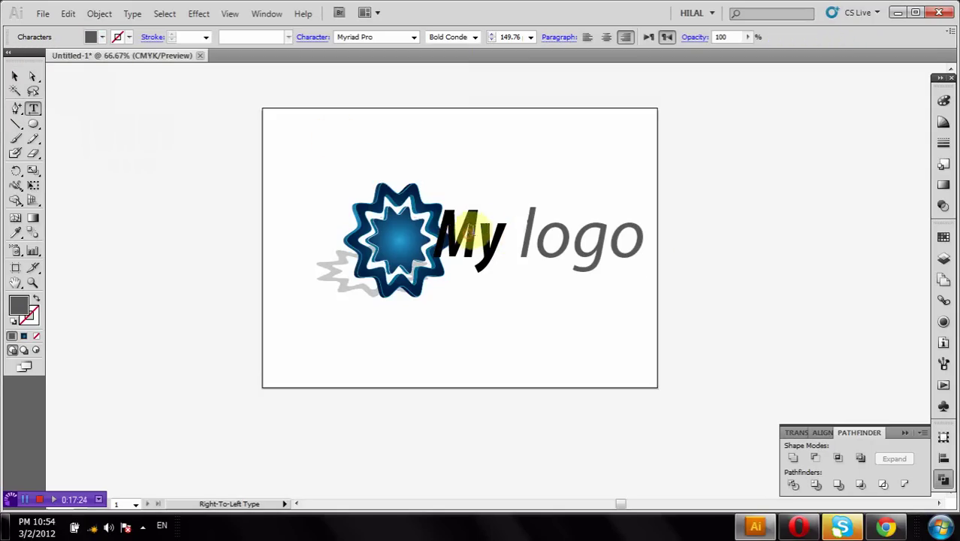
# Step: Select 'My' and fill it with a blue swatch
pyautogui.moveTo(502, 237); pyautogui.dragTo(429, 237)
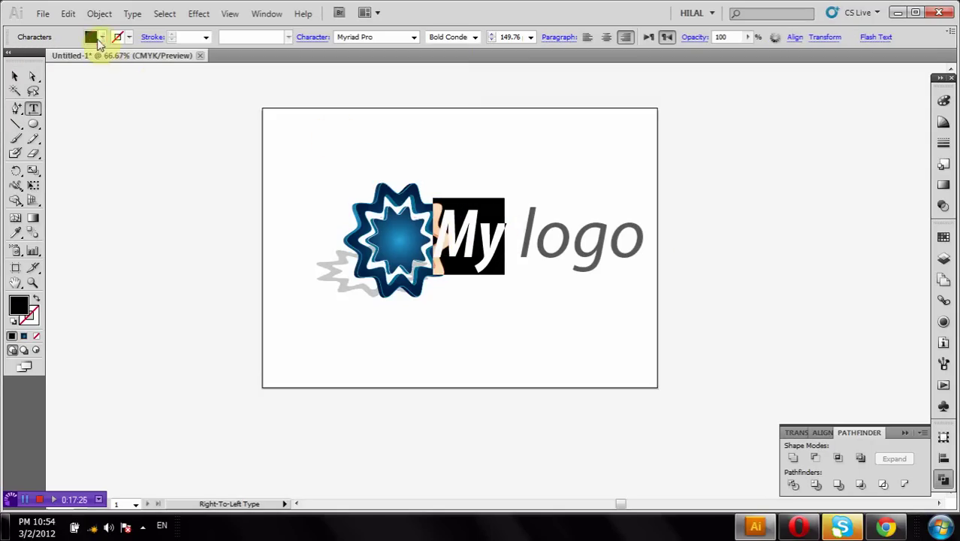
pyautogui.click(98, 39)
pyautogui.click(99, 64)
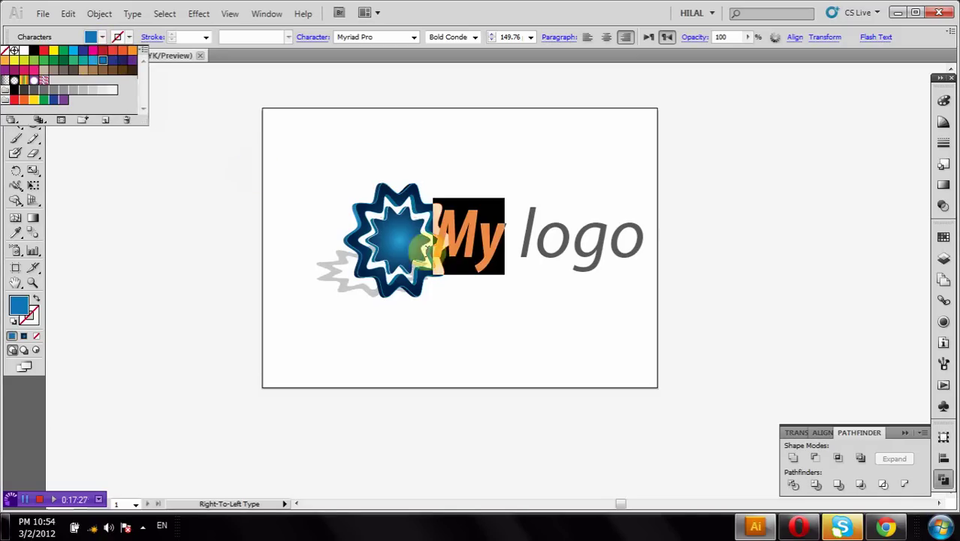
pyautogui.click(478, 232)
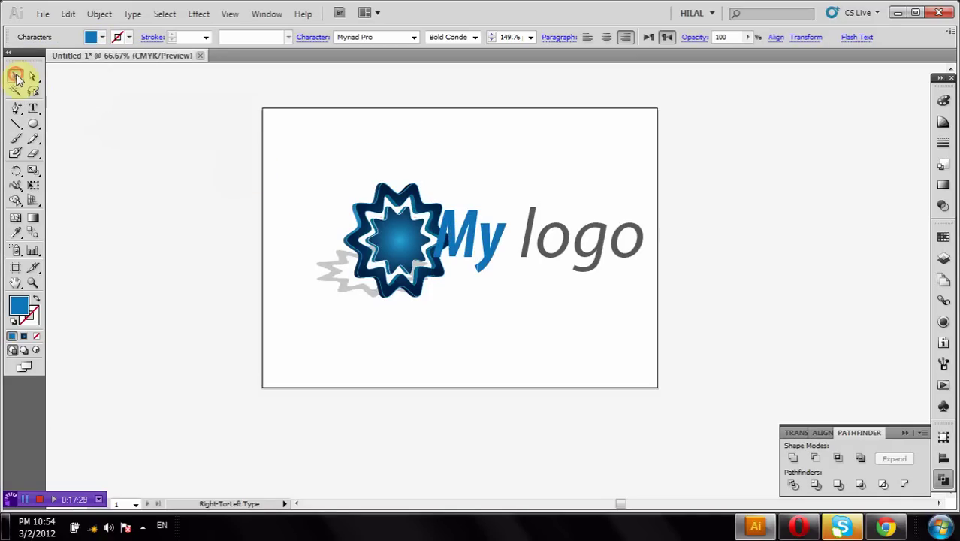
# Step: Scale the 'My logo' text down and move it beside the star
pyautogui.click(17, 78)
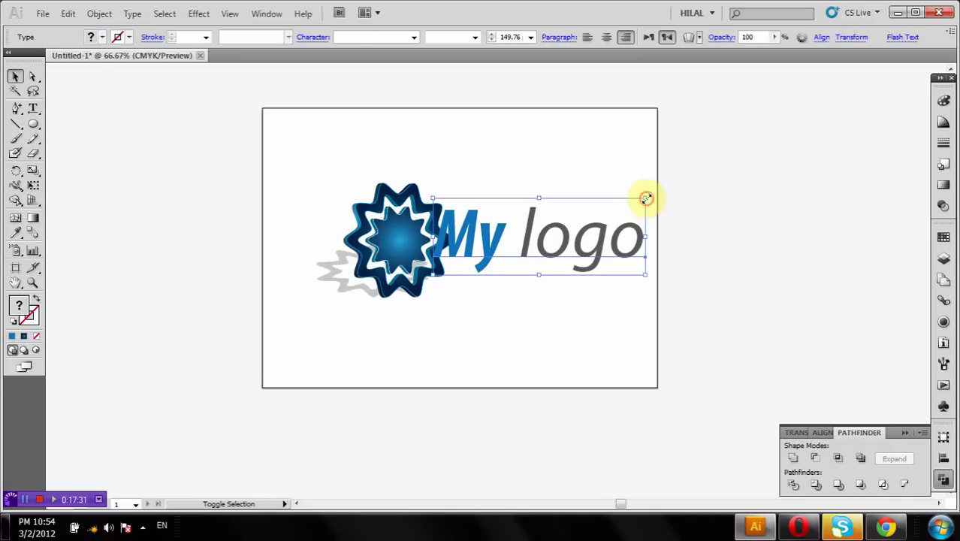
pyautogui.moveTo(646, 198); pyautogui.dragTo(511, 240)
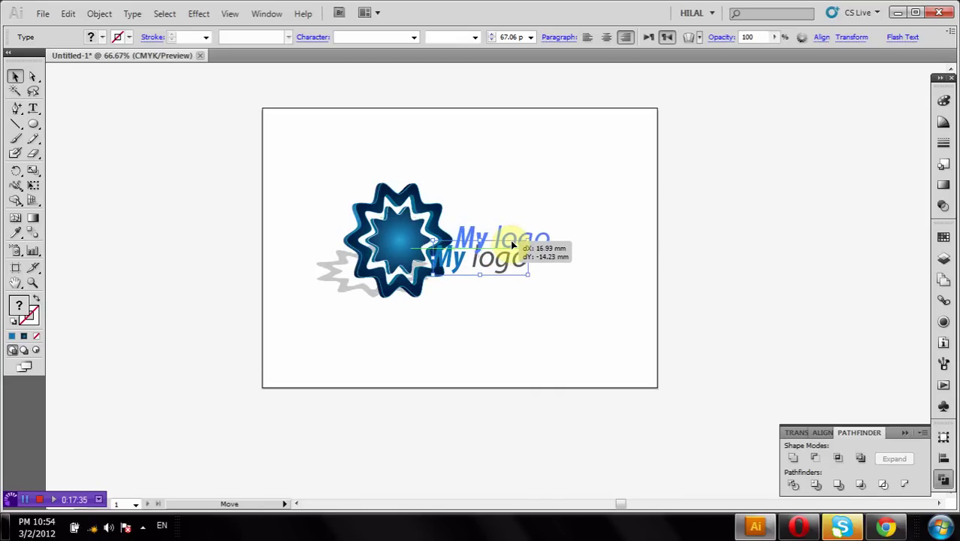
pyautogui.moveTo(510, 241); pyautogui.dragTo(509, 239)
pyautogui.click(529, 320)
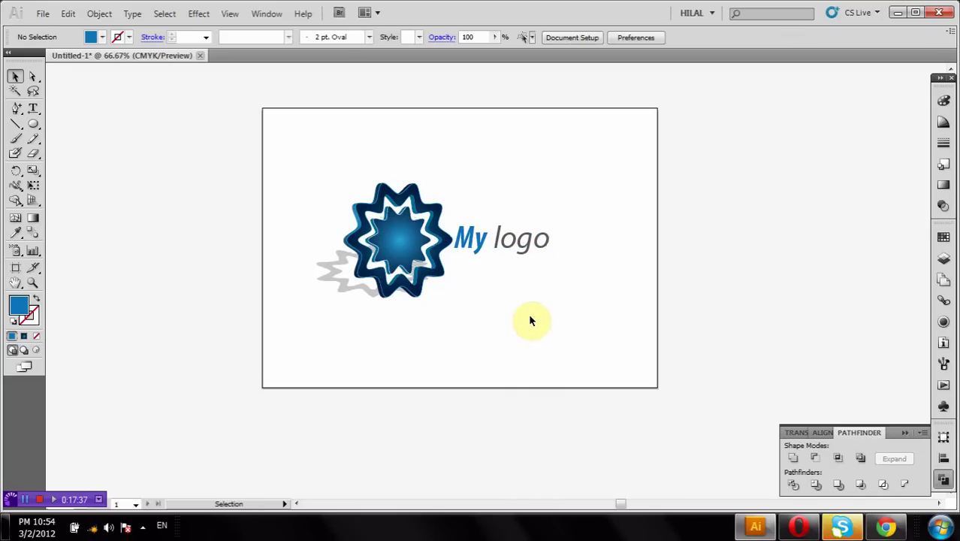
pyautogui.click(499, 246)
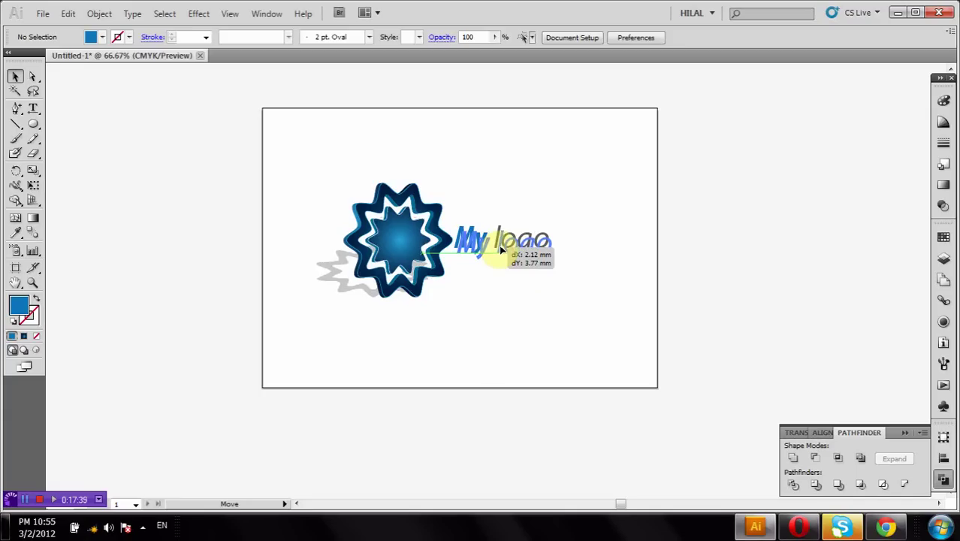
# Step: Set all of the 'My logo' text in Agency FB
pyautogui.doubleClick(499, 244)
pyautogui.hotkey('ctrl', 'a')
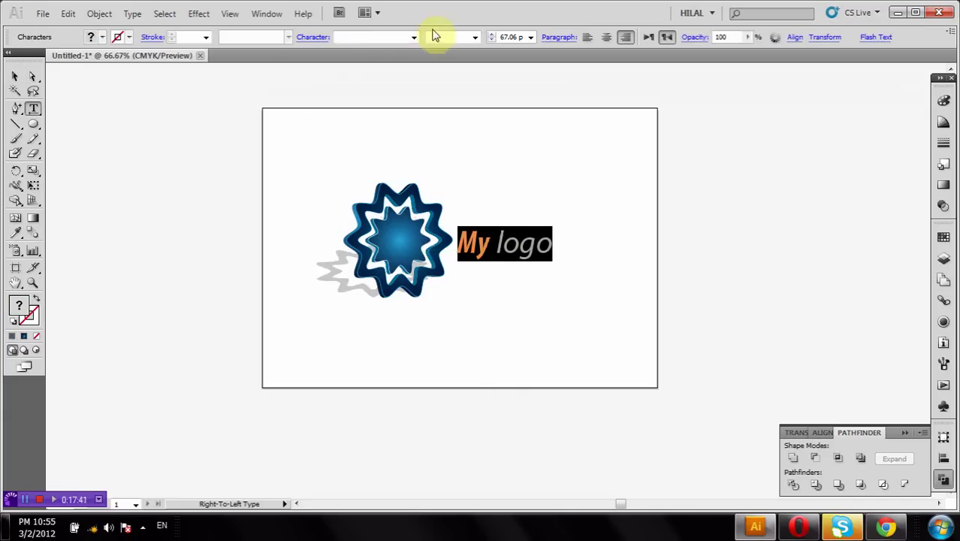
pyautogui.click(412, 41)
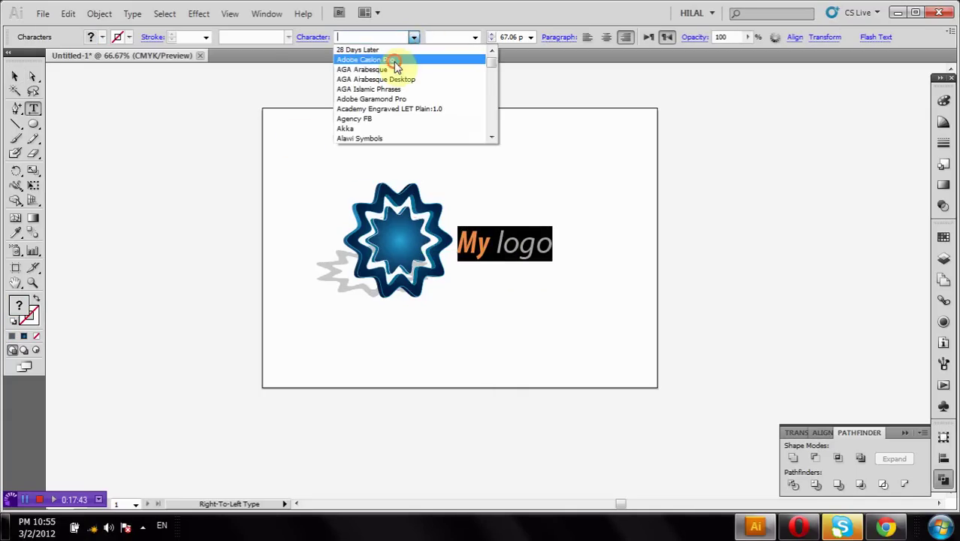
pyautogui.click(395, 59)
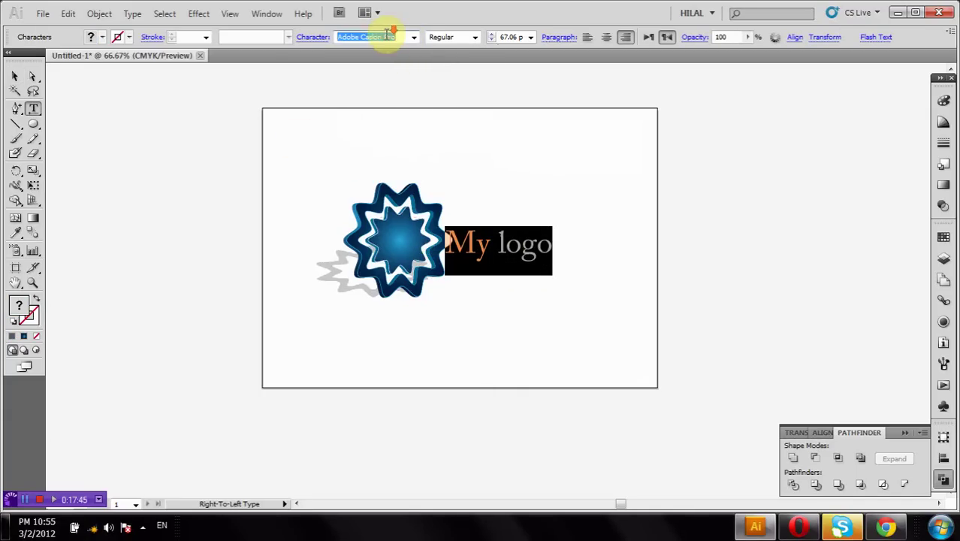
pyautogui.scroll(-3, 387, 35)
pyautogui.scroll(1, 387, 35)
pyautogui.scroll(1, 387, 35)
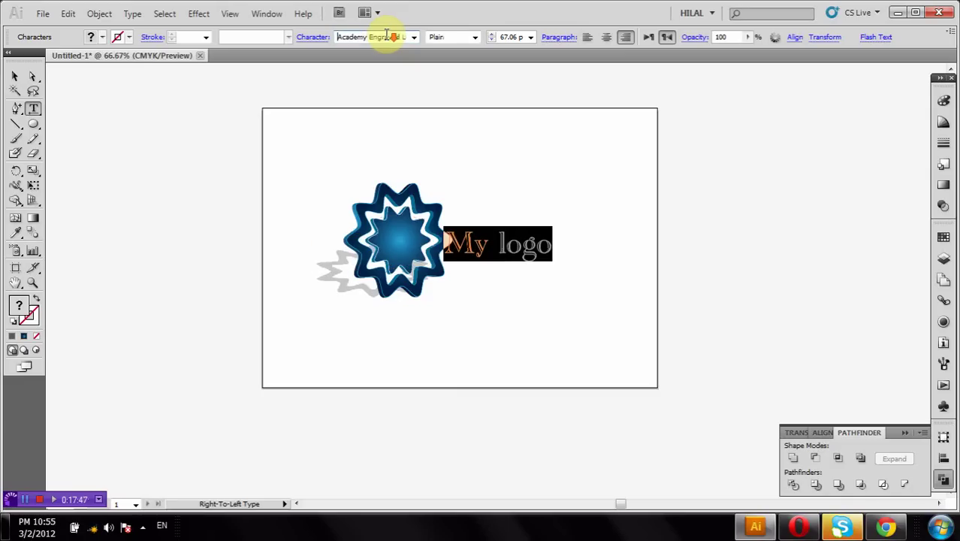
pyautogui.scroll(-2, 387, 35)
pyautogui.scroll(1, 386, 36)
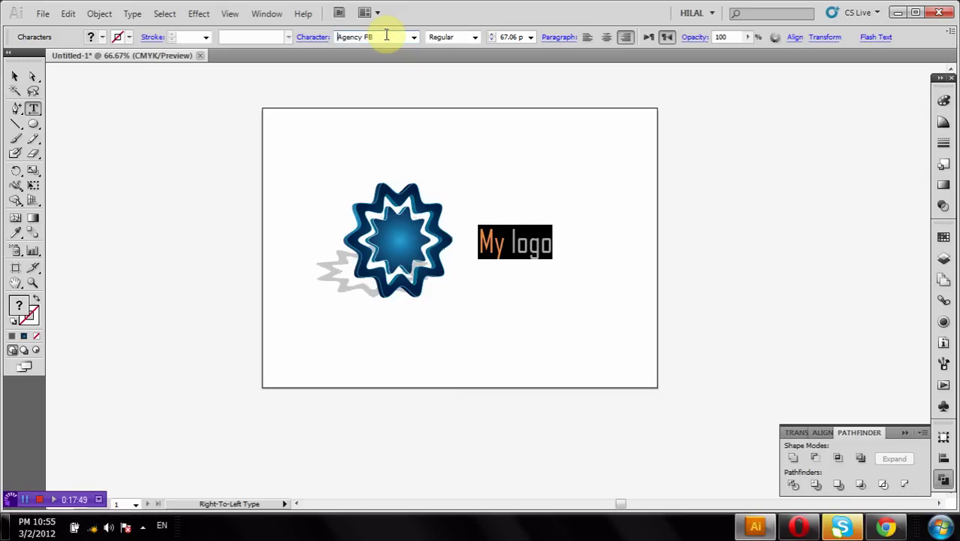
# Step: Make 'My' bold and enlarge the text to about 90 pt
pyautogui.click(540, 243)
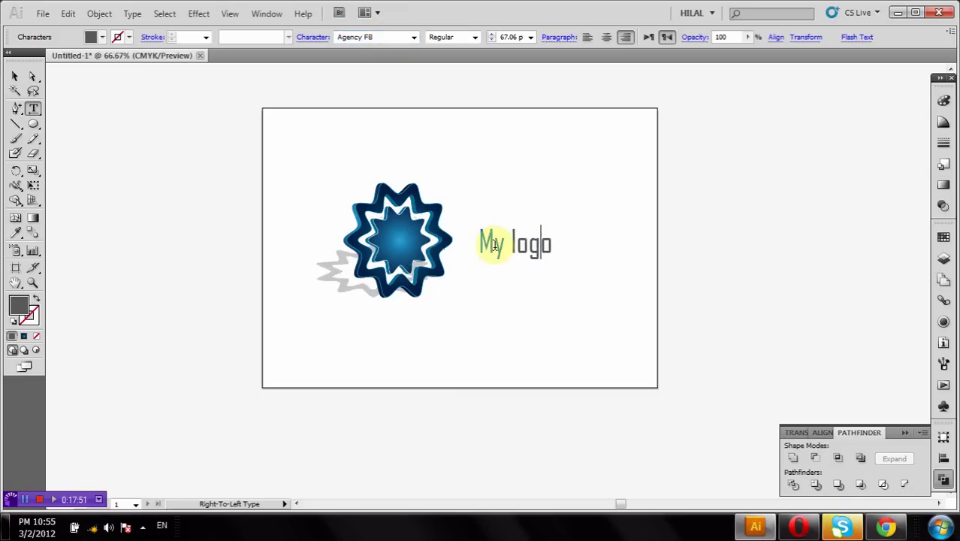
pyautogui.moveTo(504, 249); pyautogui.dragTo(468, 242)
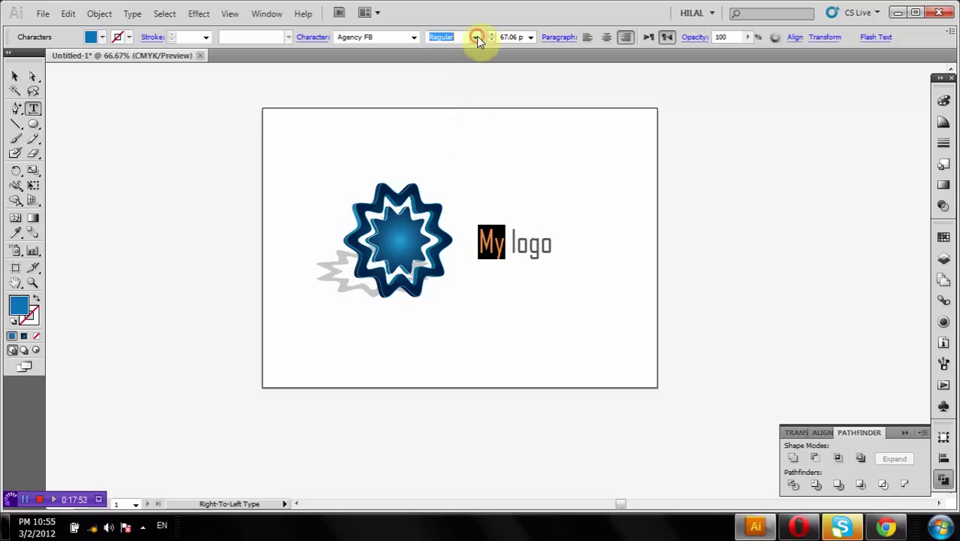
pyautogui.click(440, 59)
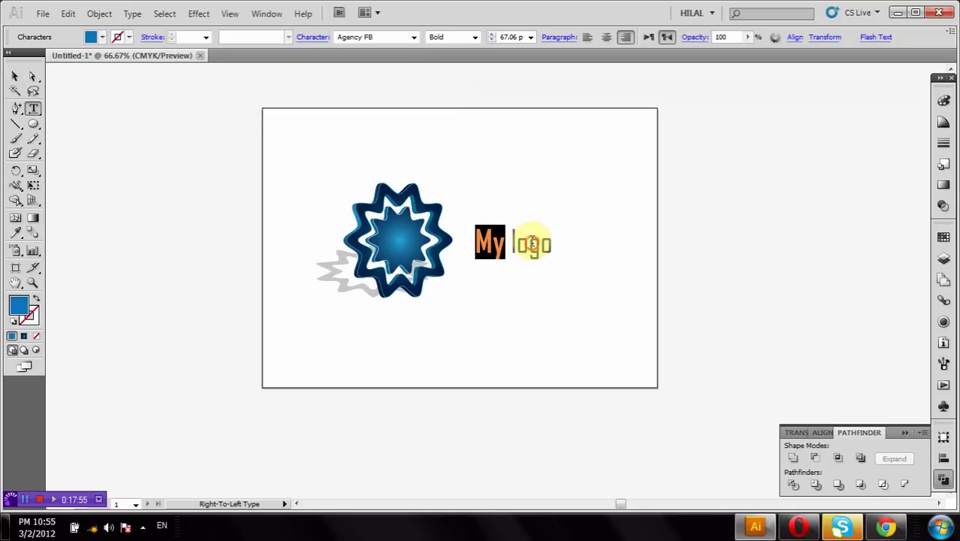
pyautogui.click(528, 243)
pyautogui.click(18, 80)
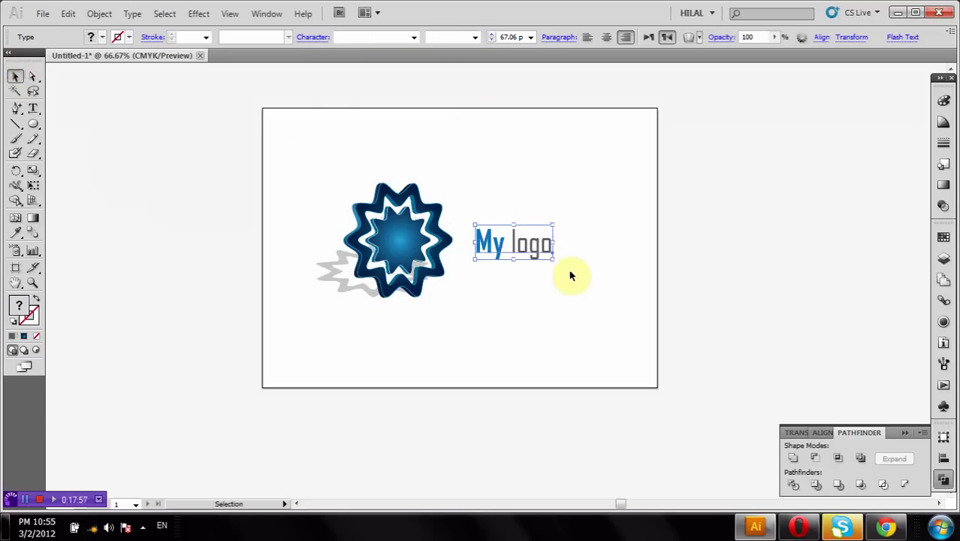
pyautogui.moveTo(553, 259)
pyautogui.mouseDown()
pyautogui.moveTo(580, 270)
pyautogui.moveTo(526, 253)
pyautogui.mouseUp()
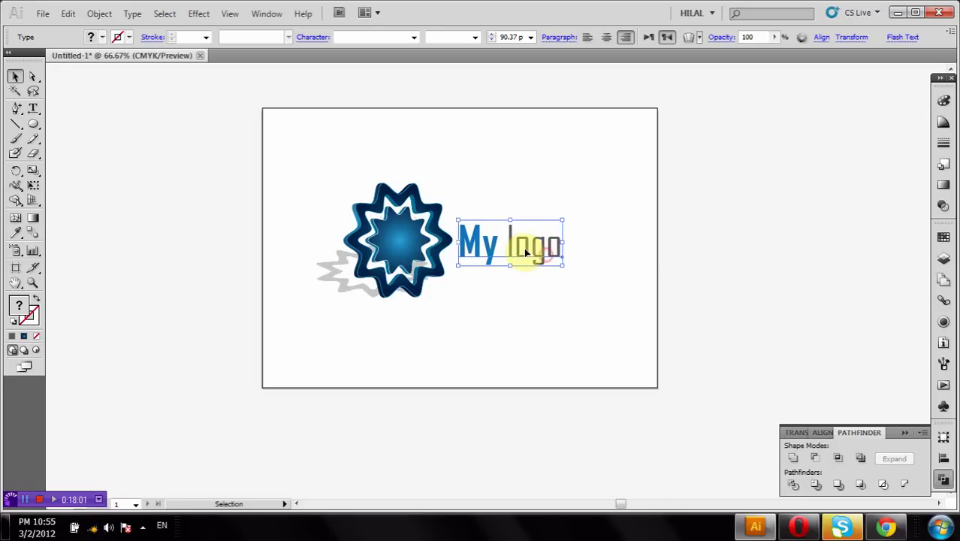
pyautogui.click(523, 246)
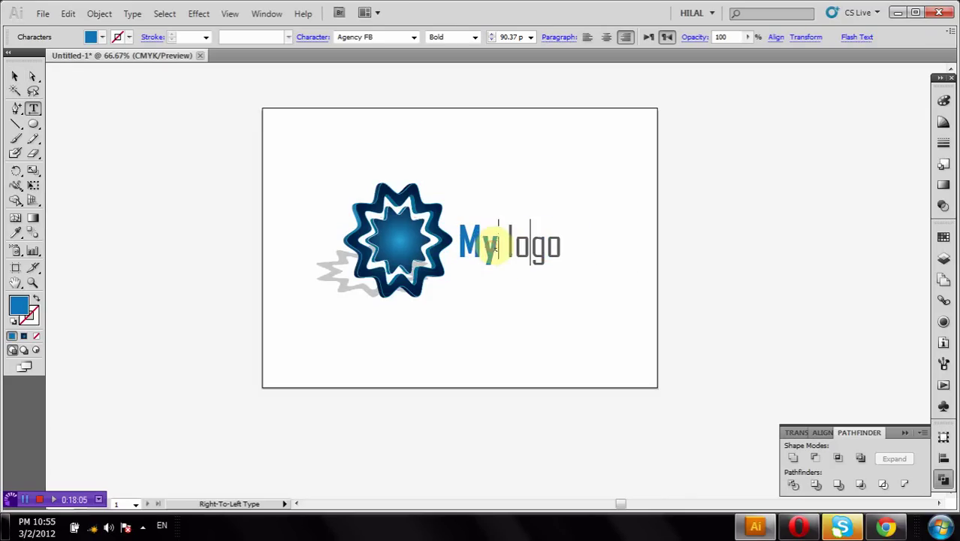
# Step: Darken the blue fill of the word 'My'
pyautogui.moveTo(495, 248); pyautogui.dragTo(457, 245)
pyautogui.click(90, 37)
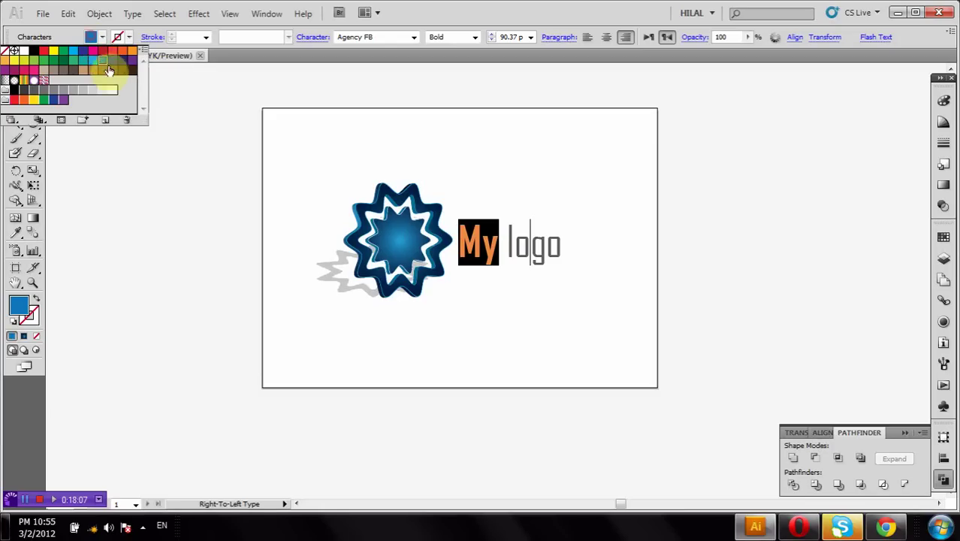
pyautogui.click(944, 100)
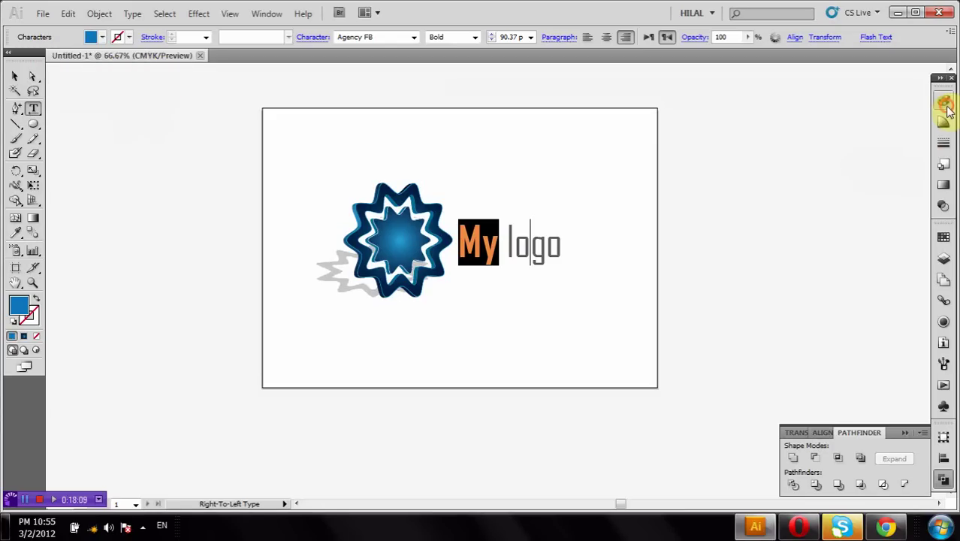
pyautogui.click(856, 150)
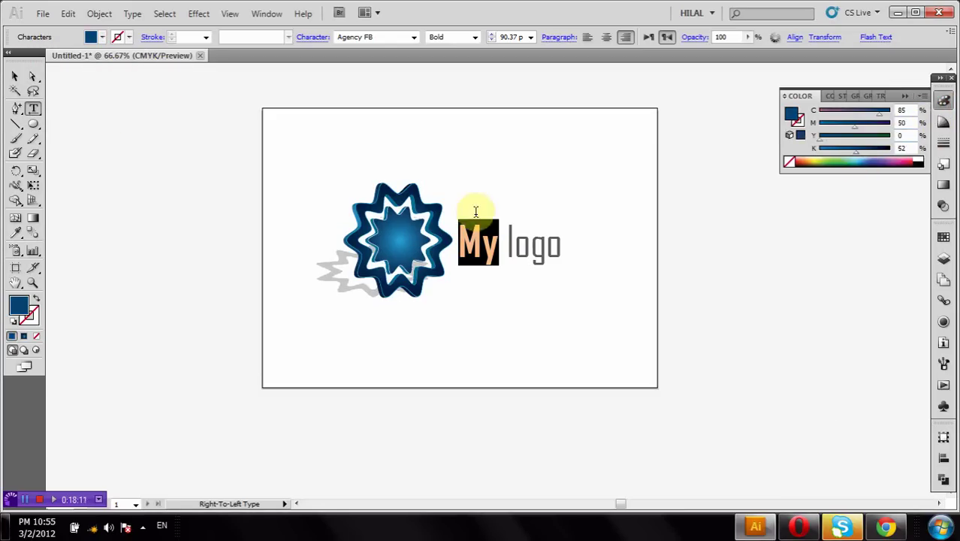
# Step: Nudge the 'My logo' text slightly left
pyautogui.doubleClick(12, 79)
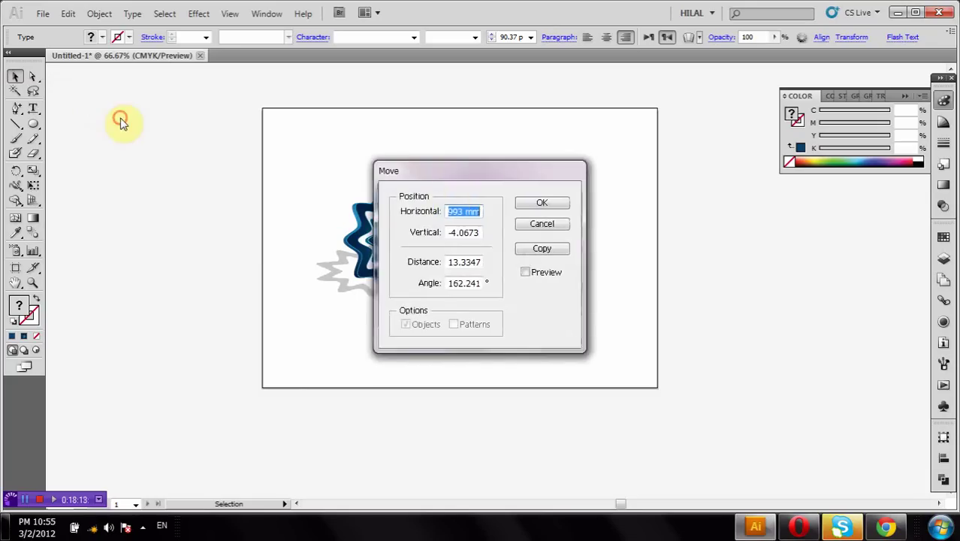
pyautogui.click(556, 225)
pyautogui.click(602, 225)
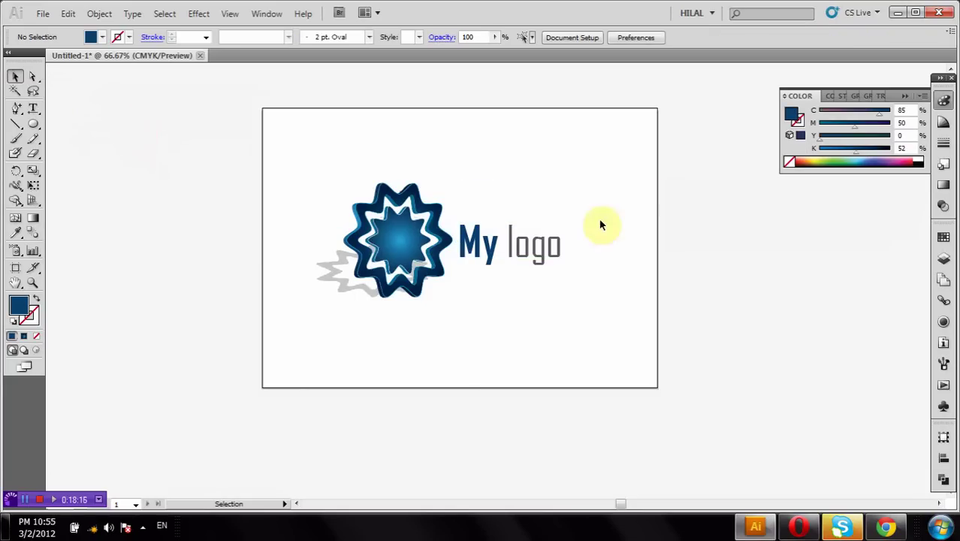
pyautogui.moveTo(518, 246); pyautogui.dragTo(512, 247)
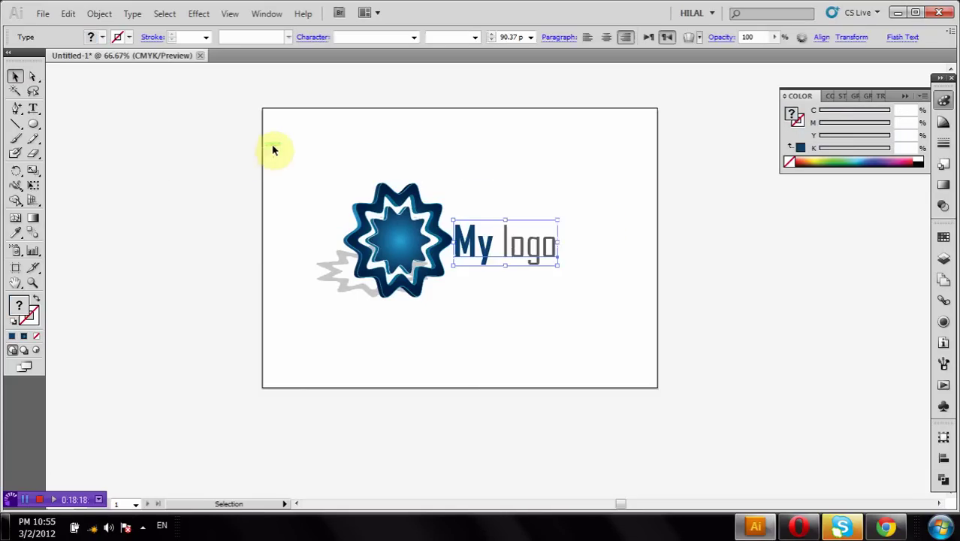
pyautogui.click(302, 154)
# Step: Move the badge, shadow and wordmark together about 18 mm right and 6 mm down
pyautogui.hotkey('ctrl', 'a')
pyautogui.moveTo(407, 258); pyautogui.dragTo(434, 261)
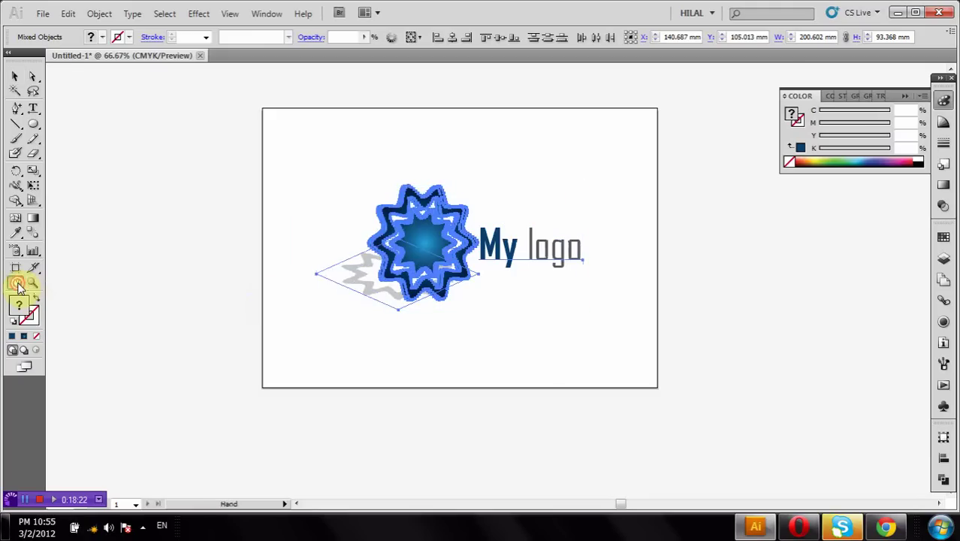
pyautogui.doubleClick(16, 284)
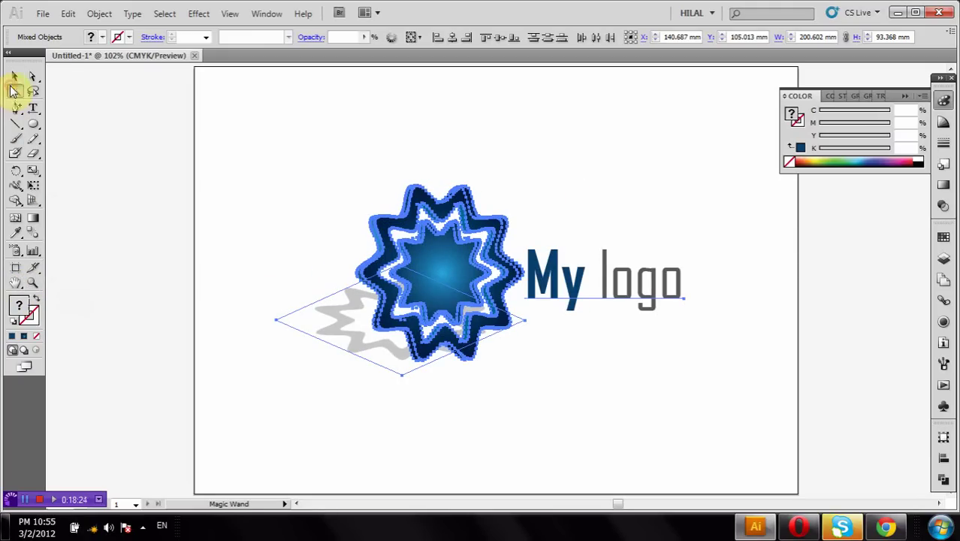
pyautogui.click(15, 76)
pyautogui.click(740, 197)
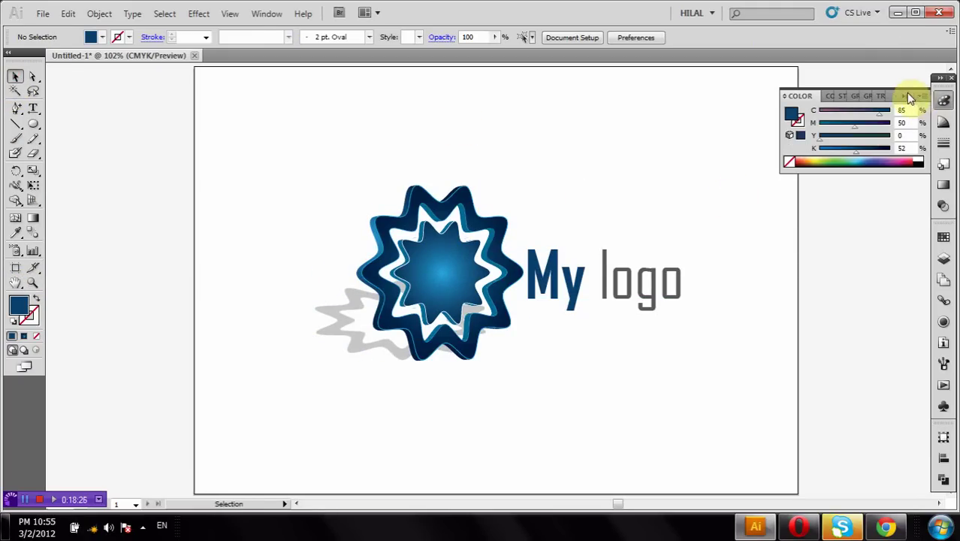
# Step: Set the 'My logo' text to the Bold font style
pyautogui.click(905, 95)
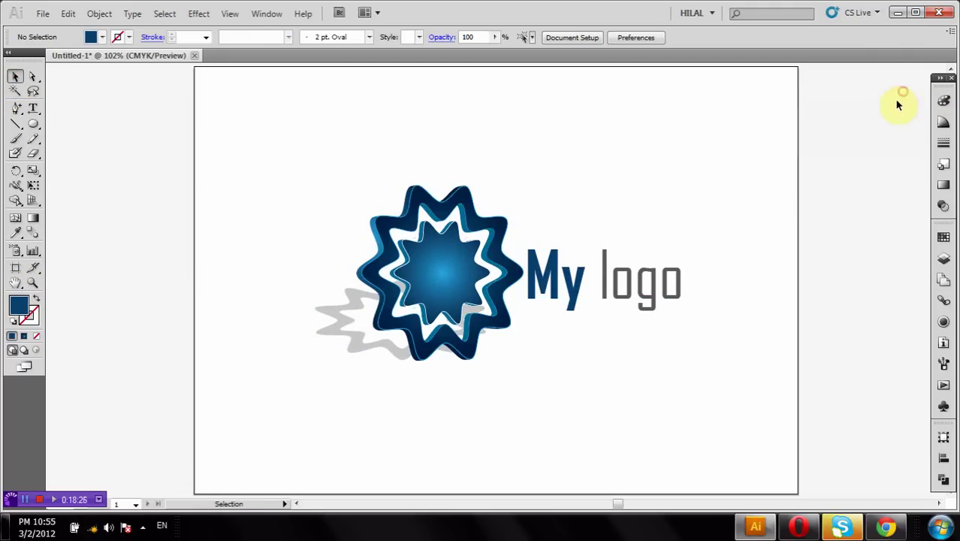
pyautogui.doubleClick(657, 293)
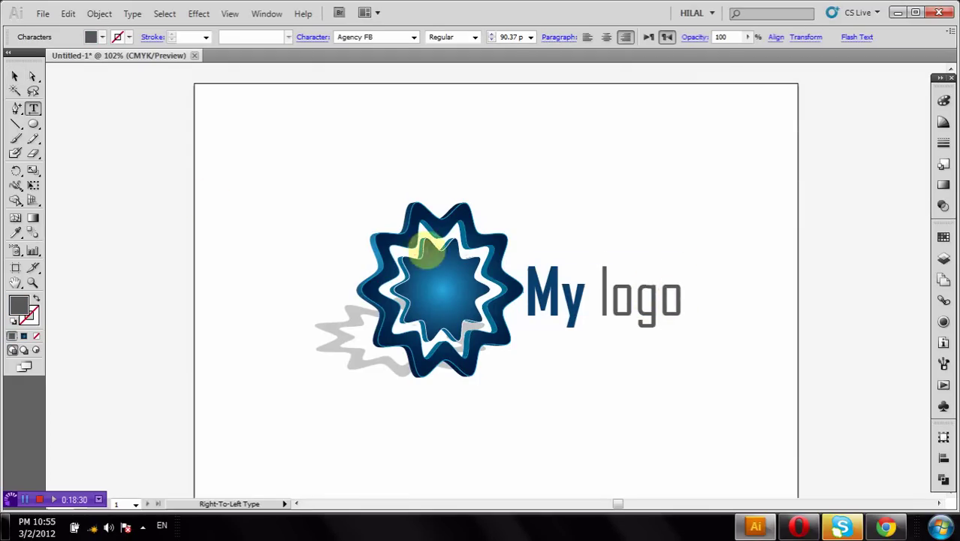
pyautogui.doubleClick(625, 300)
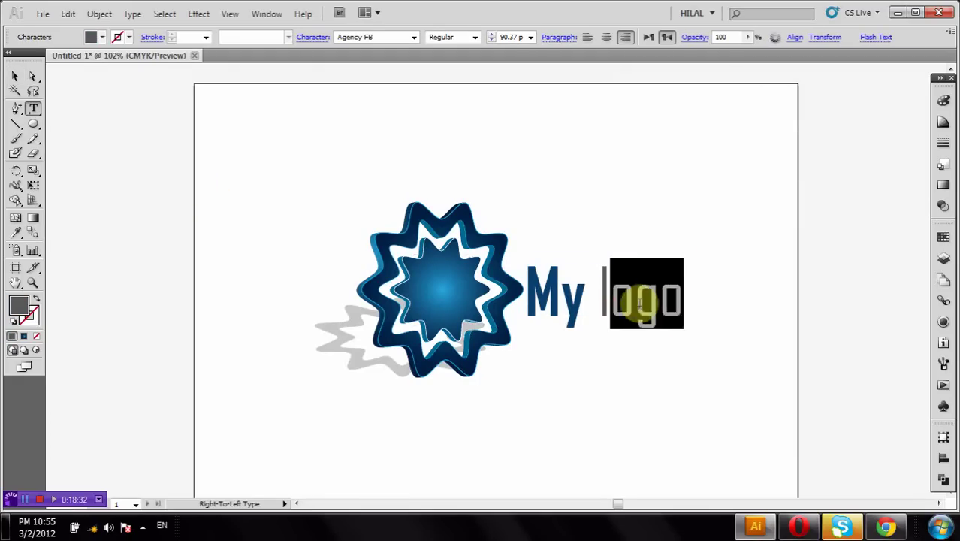
pyautogui.click(627, 302)
pyautogui.moveTo(601, 293); pyautogui.dragTo(690, 300)
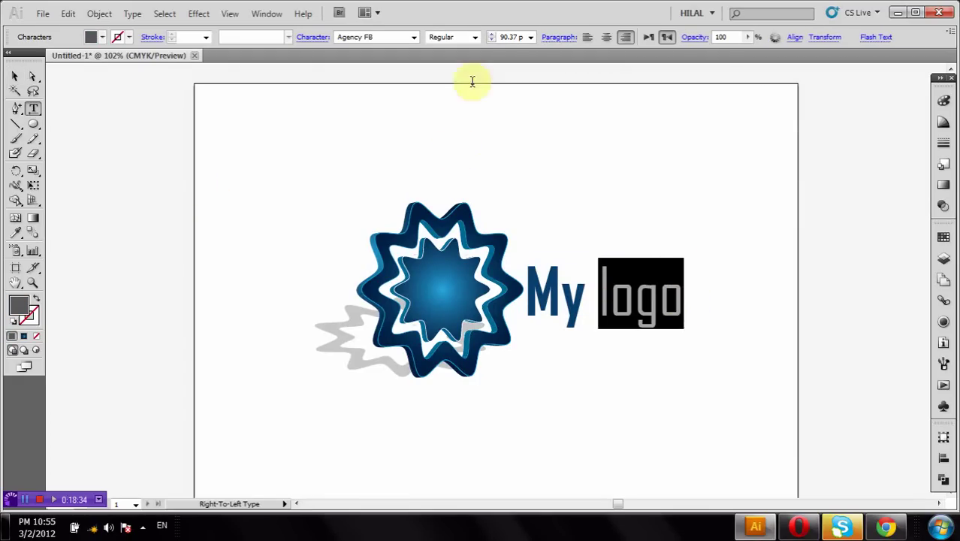
pyautogui.click(475, 40)
pyautogui.click(466, 60)
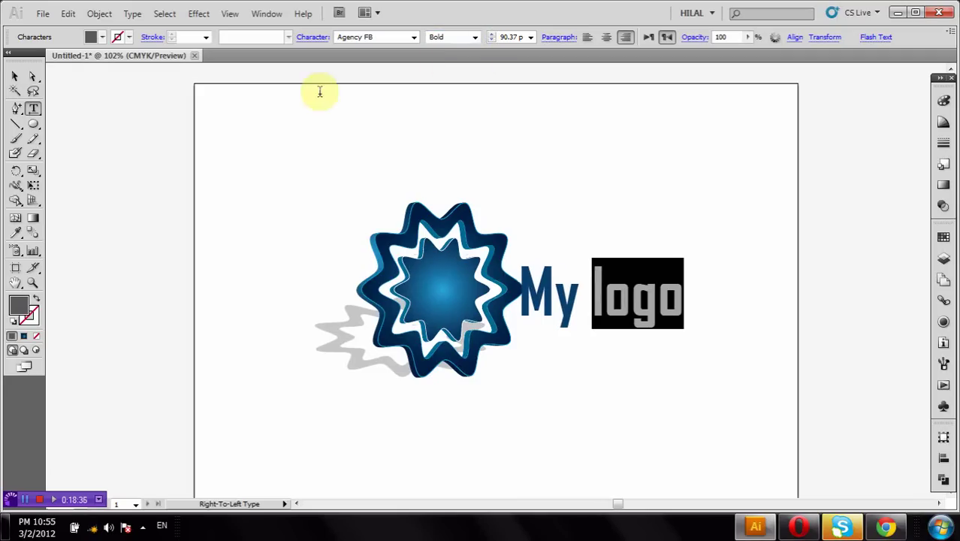
# Step: Colour the word 'My' dark grey
pyautogui.click(17, 76)
pyautogui.click(331, 236)
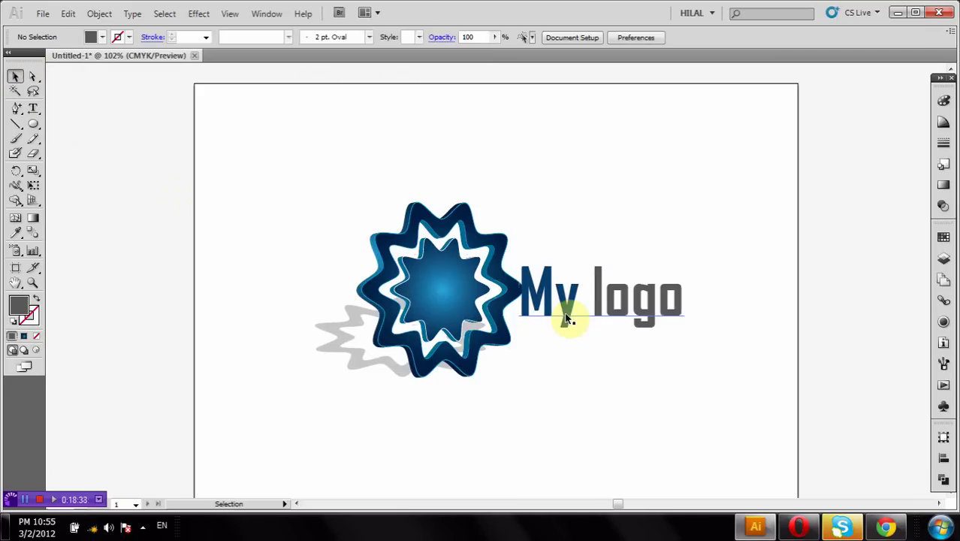
pyautogui.click(571, 317)
pyautogui.doubleClick(562, 302)
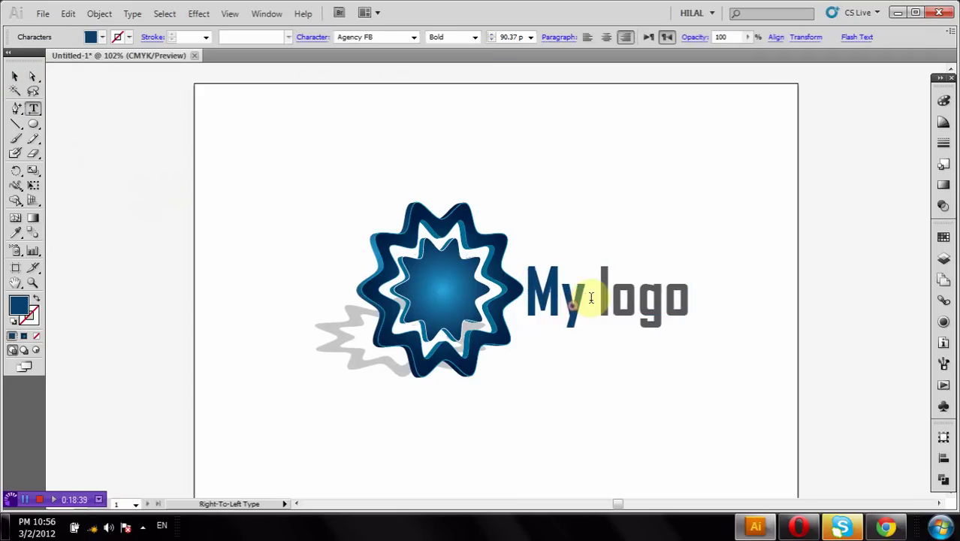
pyautogui.doubleClick(535, 291)
pyautogui.click(101, 40)
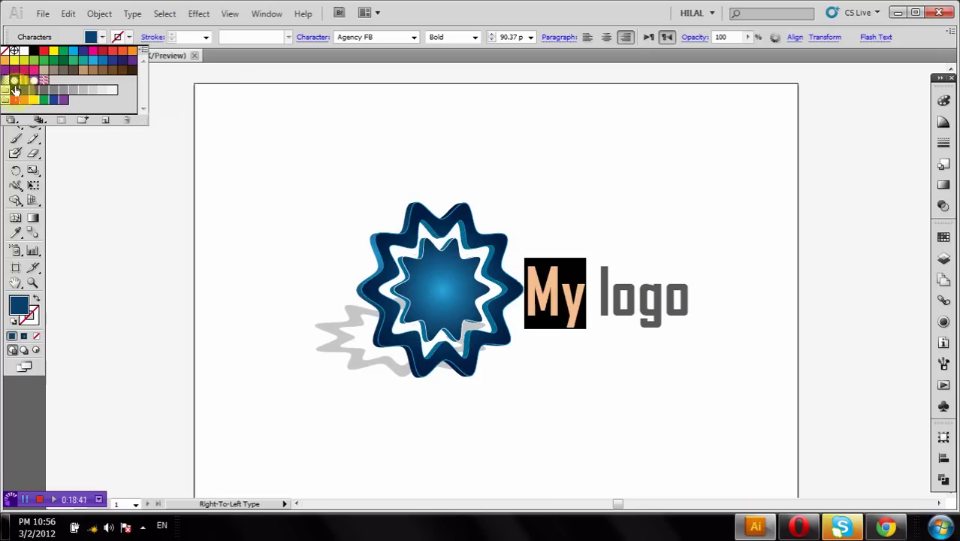
pyautogui.click(22, 92)
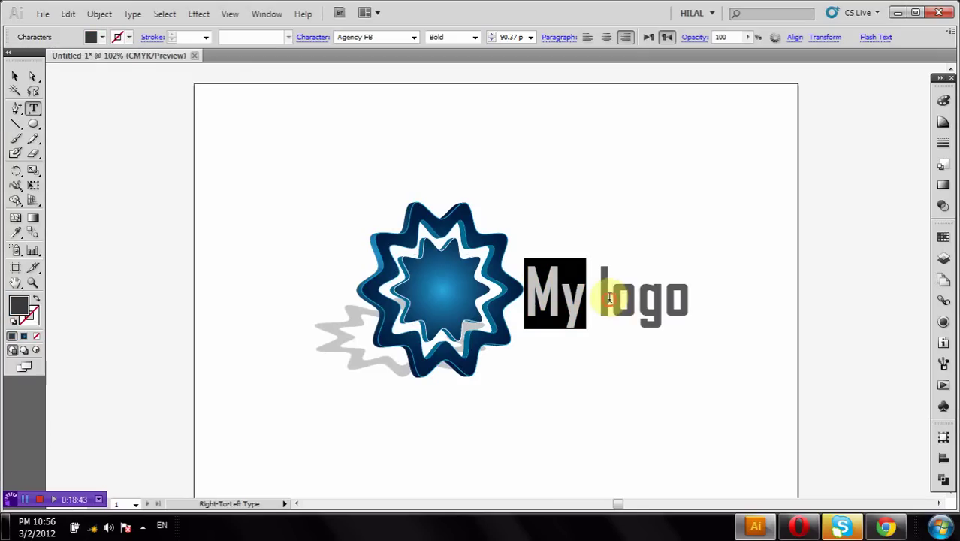
# Step: Colour the word 'logo' dark blue (C85 M50 Y0 K45)
pyautogui.moveTo(609, 298); pyautogui.dragTo(707, 294)
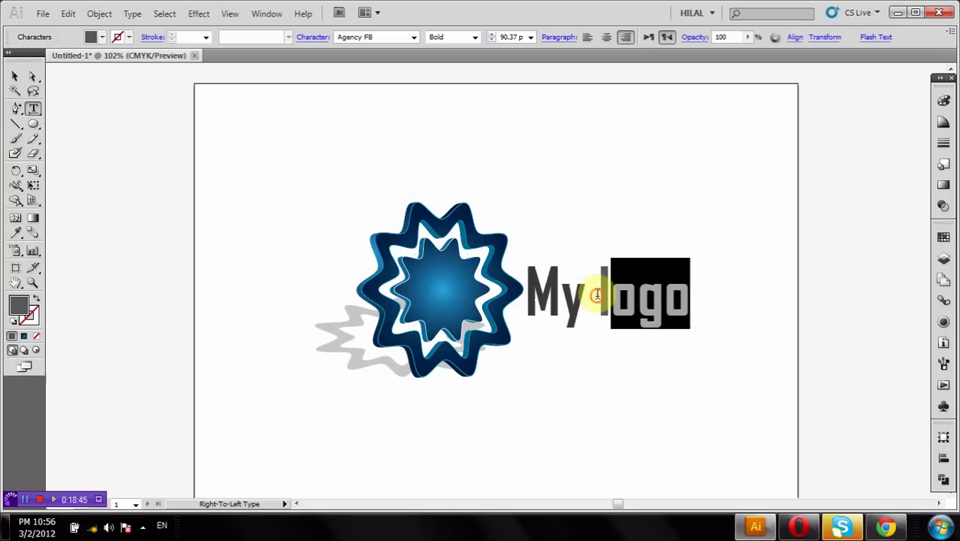
pyautogui.moveTo(597, 295); pyautogui.dragTo(692, 300)
pyautogui.click(102, 37)
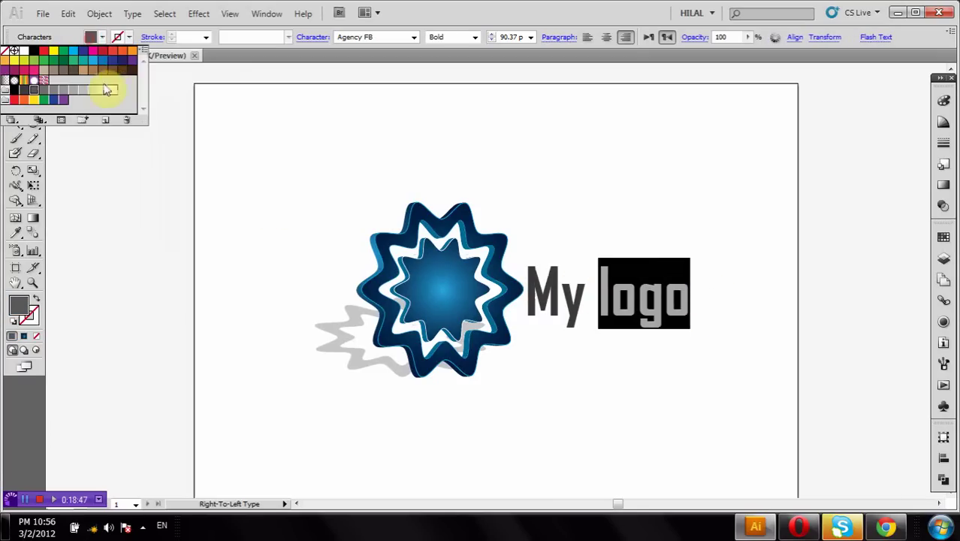
pyautogui.click(83, 60)
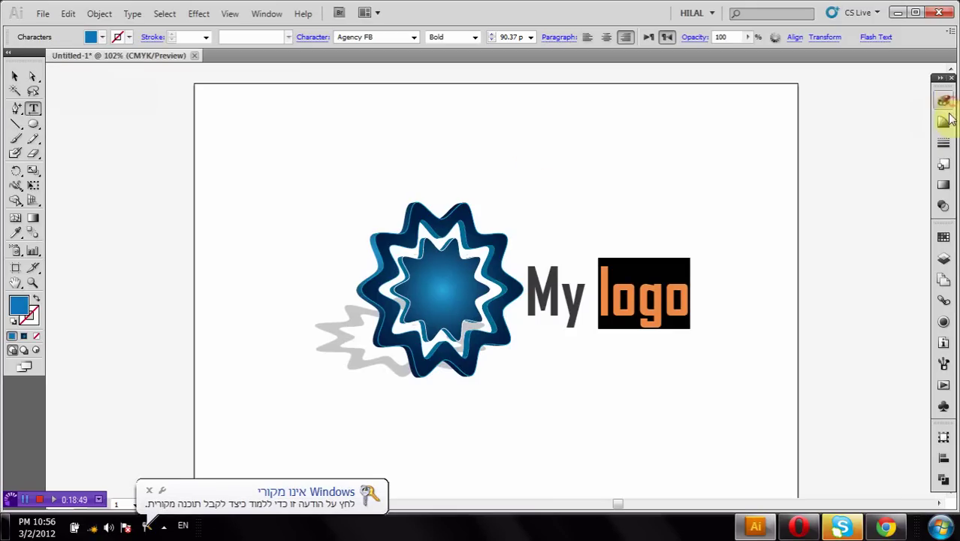
pyautogui.click(945, 102)
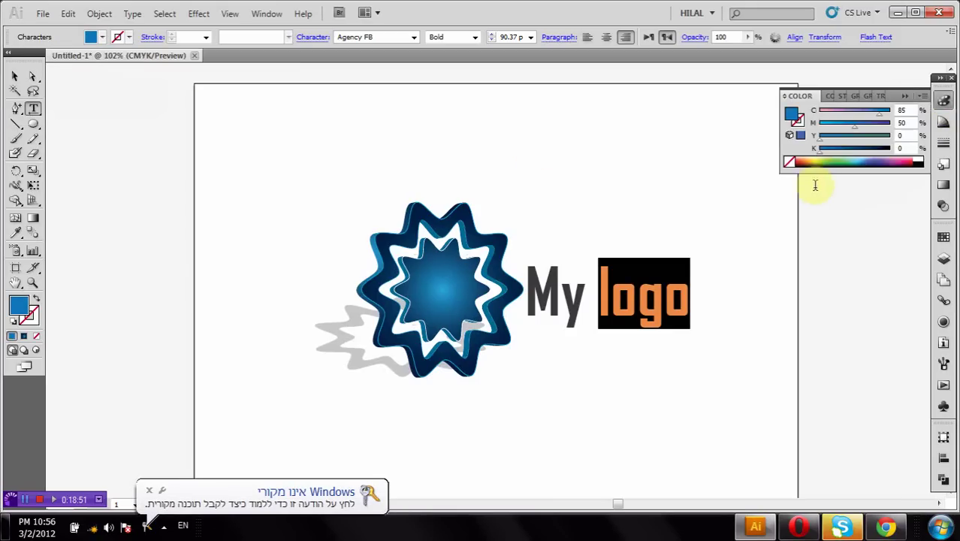
pyautogui.moveTo(838, 148); pyautogui.dragTo(849, 150)
pyautogui.click(849, 151)
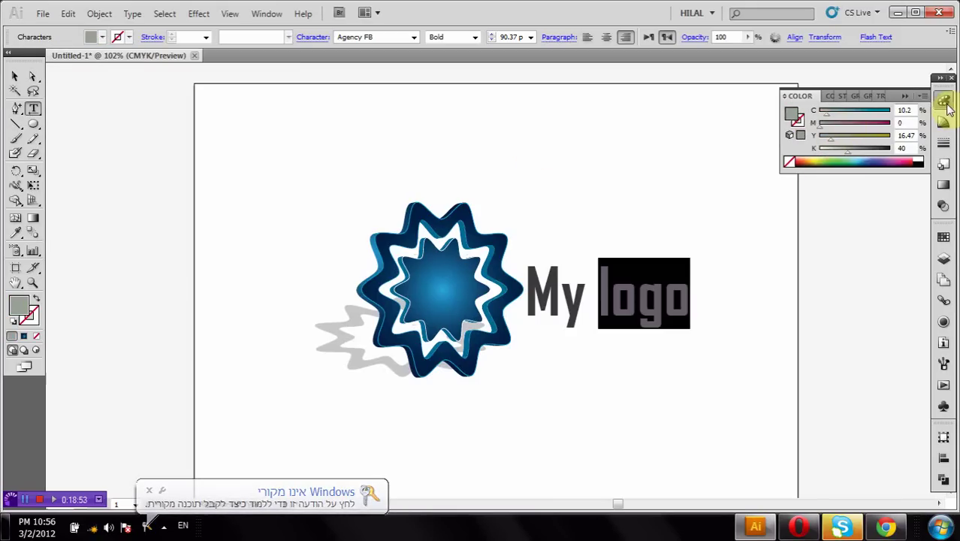
pyautogui.click(943, 237)
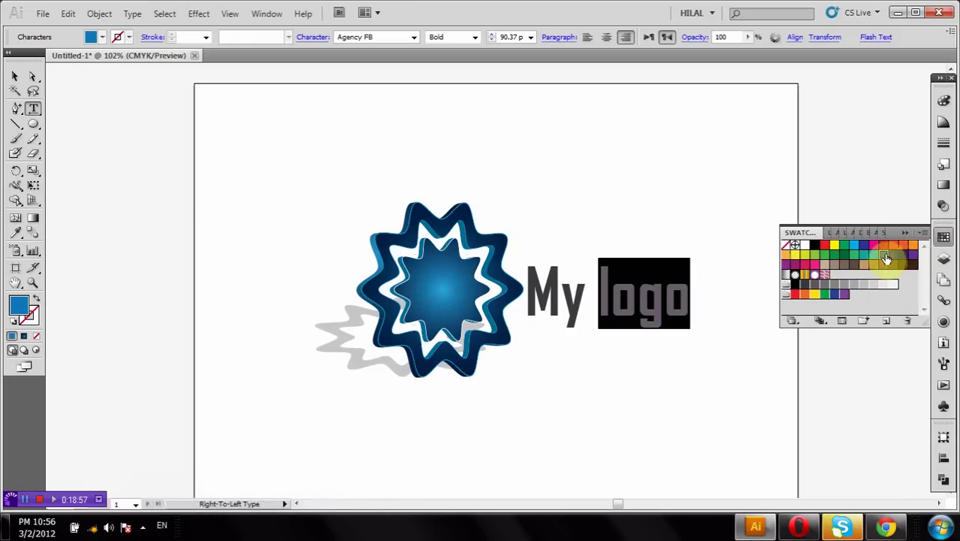
pyautogui.click(886, 258)
pyautogui.click(943, 99)
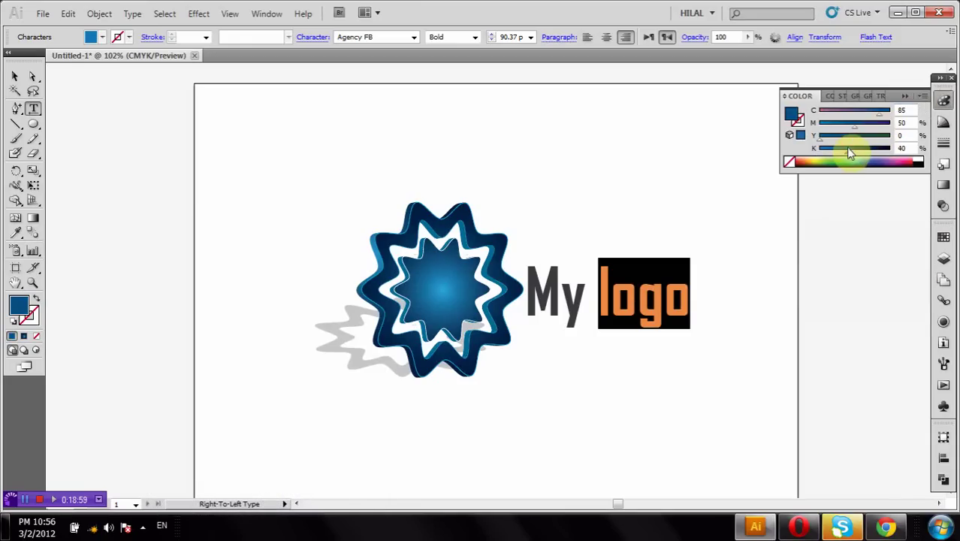
pyautogui.click(850, 149)
# Step: Nudge the 'My logo' text slightly upward
pyautogui.click(628, 300)
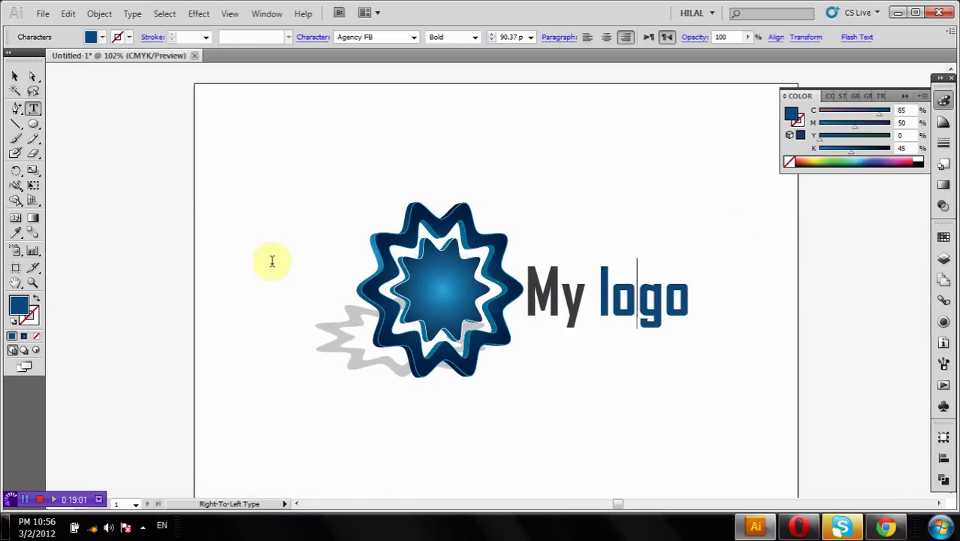
pyautogui.click(14, 78)
pyautogui.click(103, 114)
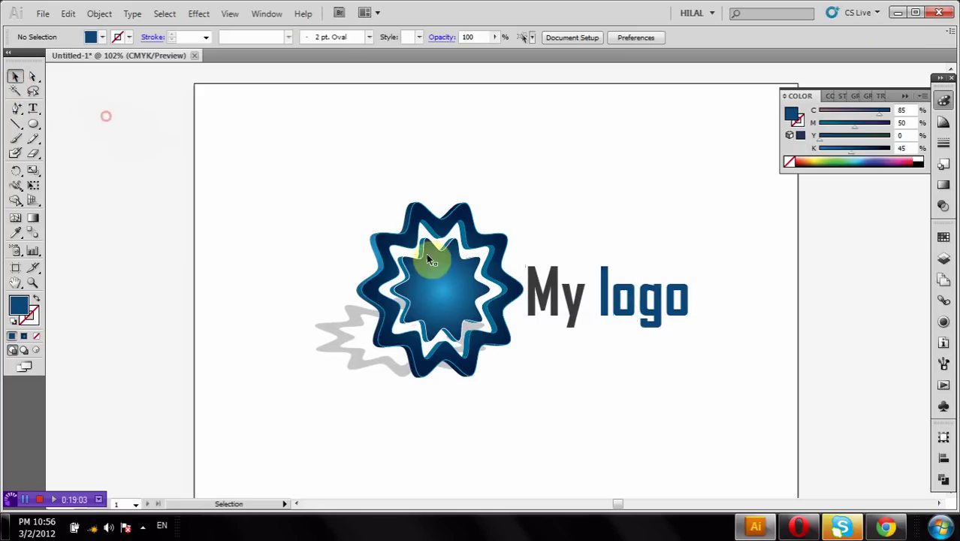
pyautogui.moveTo(626, 305); pyautogui.dragTo(628, 299)
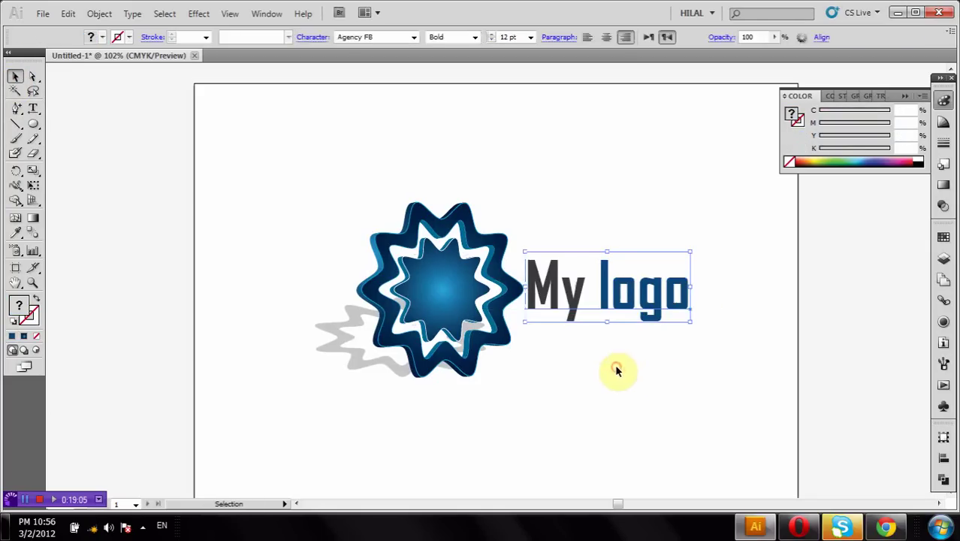
pyautogui.click(619, 369)
# Step: Draw a dark blue 297 × 210 mm rectangle over the artboard and send it to back
pyautogui.scroll(-1, 732, 356)
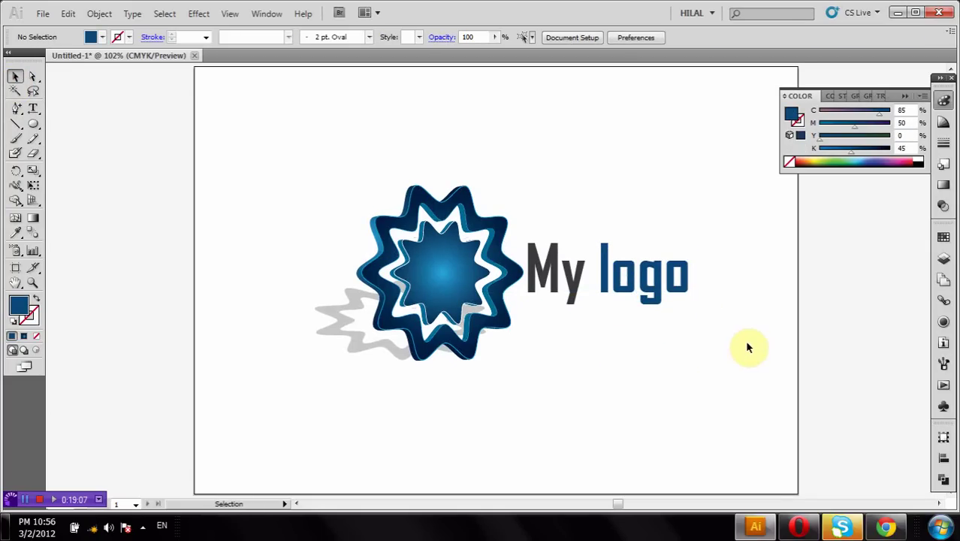
pyautogui.click(32, 124)
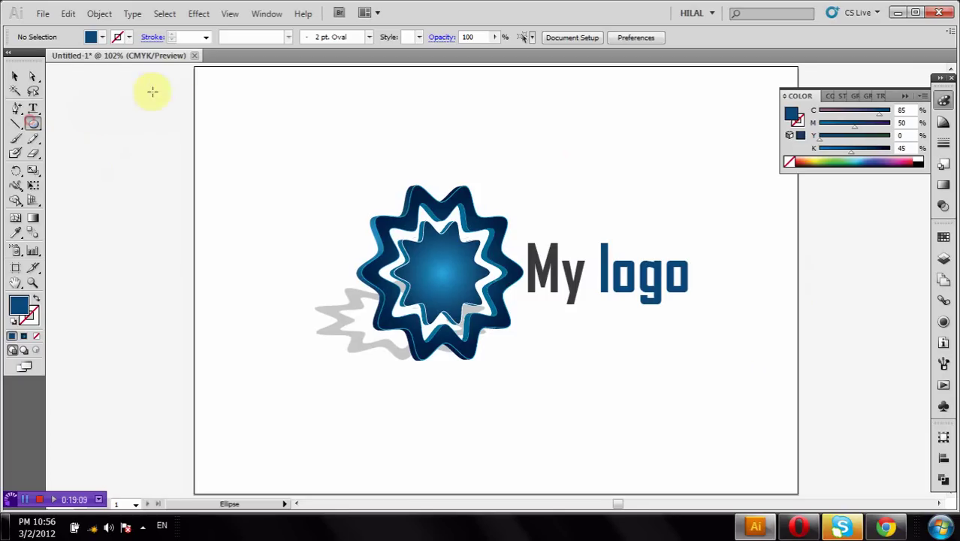
pyautogui.moveTo(29, 129); pyautogui.dragTo(55, 125)
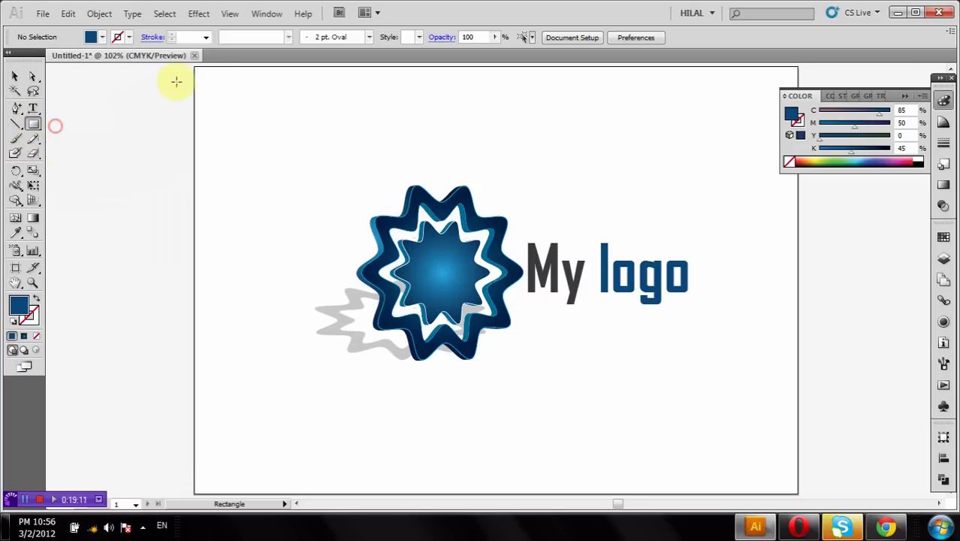
pyautogui.moveTo(194, 68); pyautogui.dragTo(814, 459)
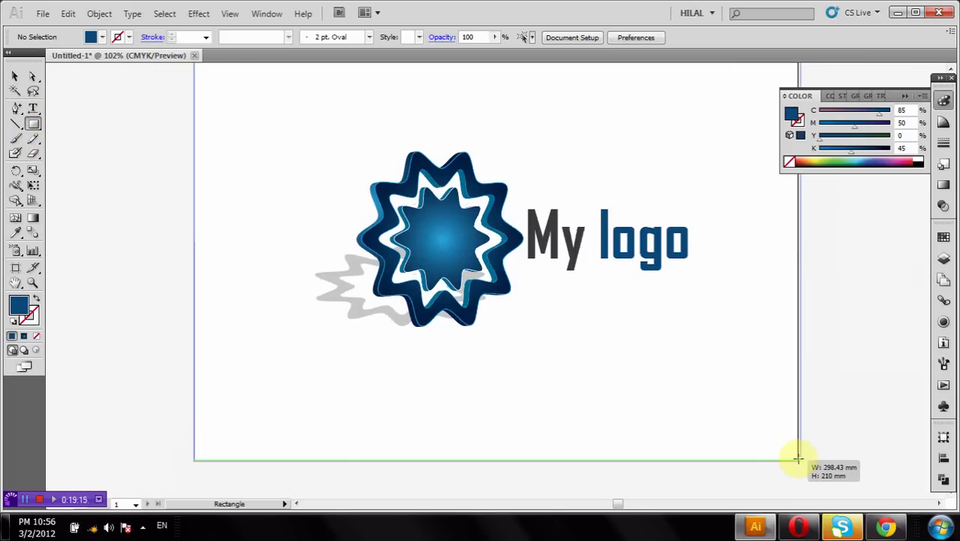
pyautogui.moveTo(814, 459); pyautogui.dragTo(798, 461)
pyautogui.rightClick(338, 213)
pyautogui.moveTo(376, 414)
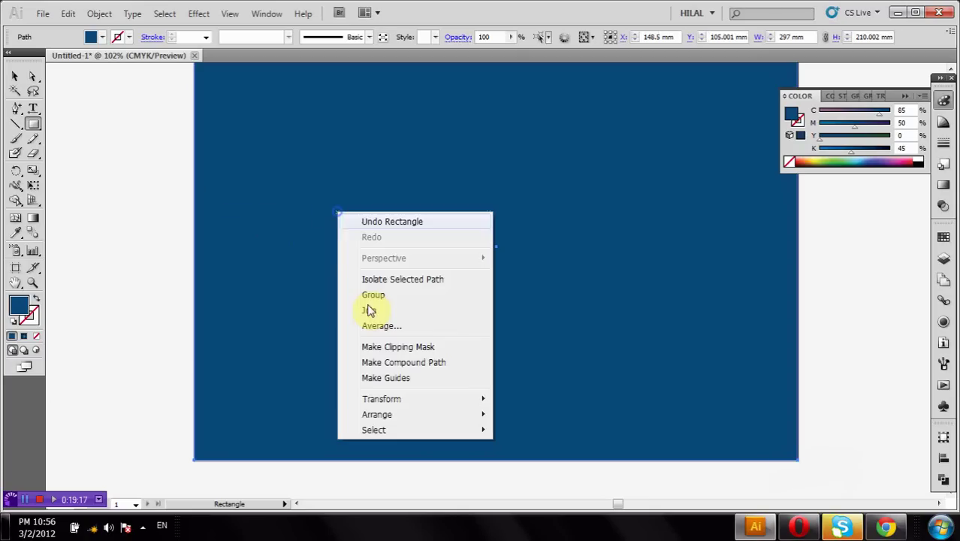
pyautogui.click(539, 461)
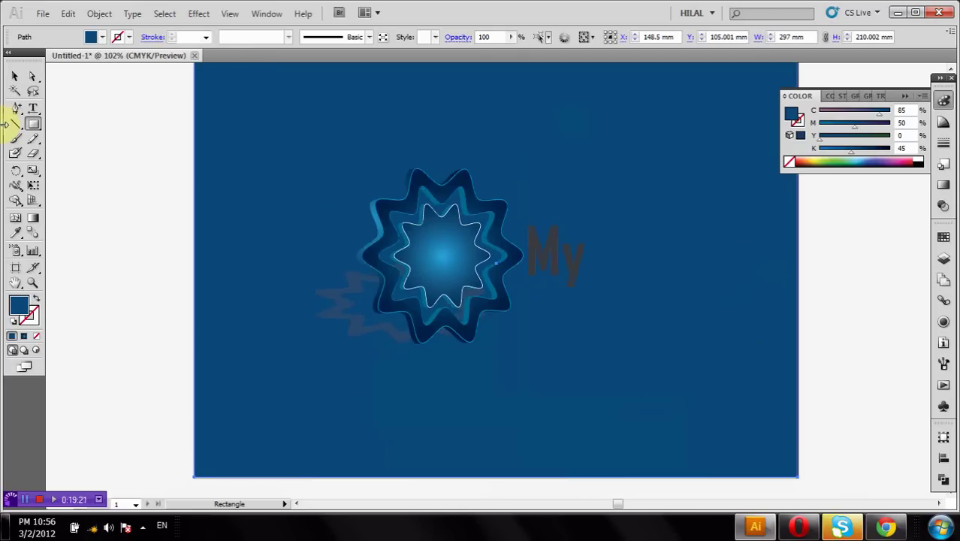
# Step: Draw a full-width band rectangle across the artboard's middle with a white fill
pyautogui.moveTo(34, 127); pyautogui.dragTo(78, 126)
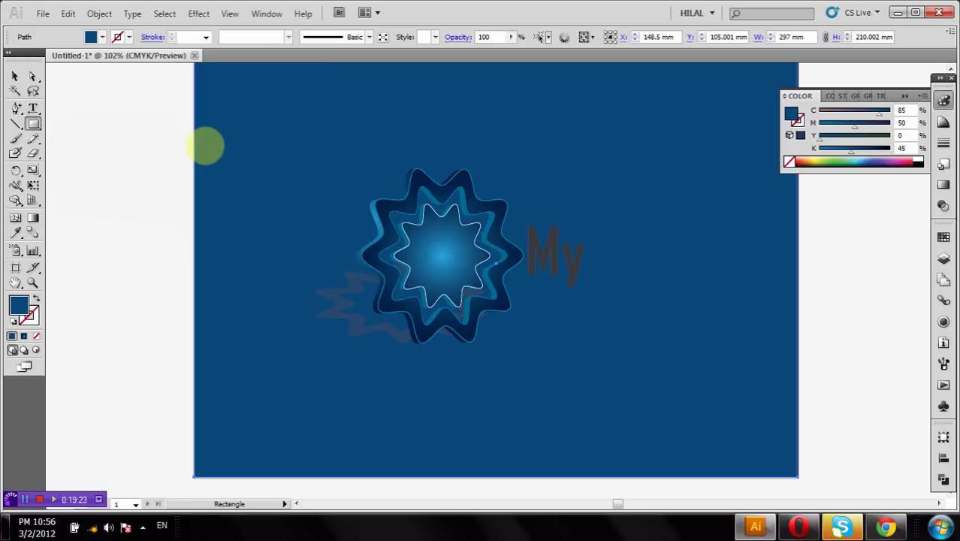
pyautogui.moveTo(194, 132); pyautogui.dragTo(786, 363)
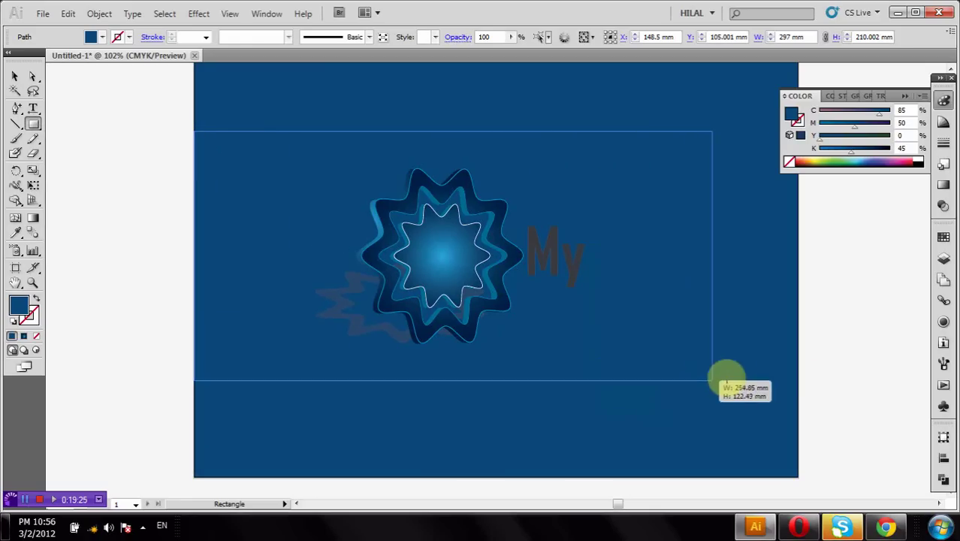
pyautogui.moveTo(786, 363); pyautogui.dragTo(798, 365)
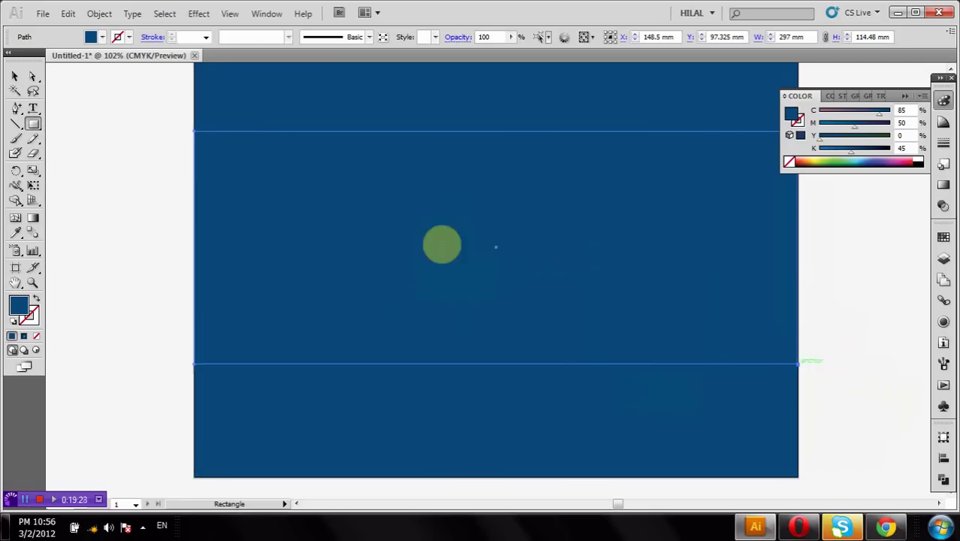
pyautogui.click(88, 37)
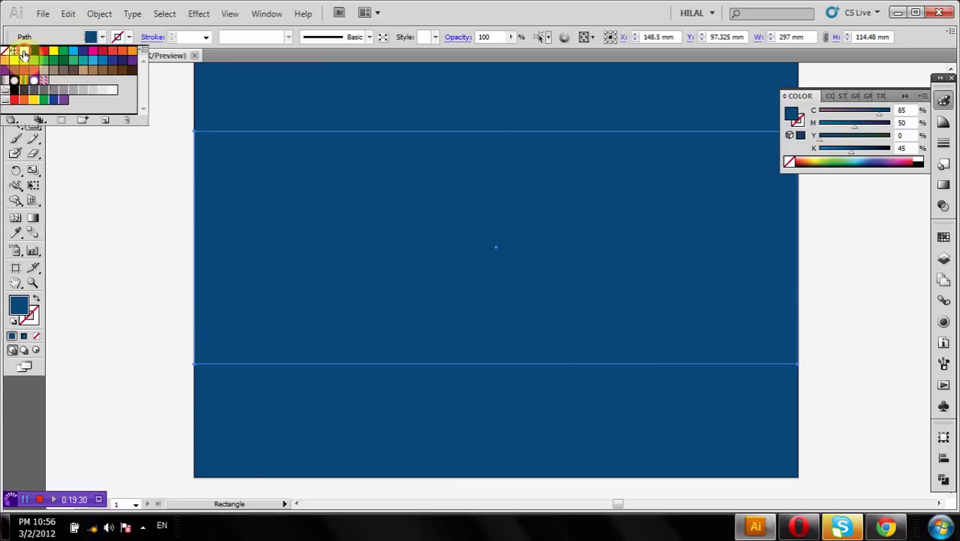
pyautogui.click(24, 54)
# Step: Send the white band backward and the dark-blue background to the very back
pyautogui.rightClick(501, 243)
pyautogui.click(578, 442)
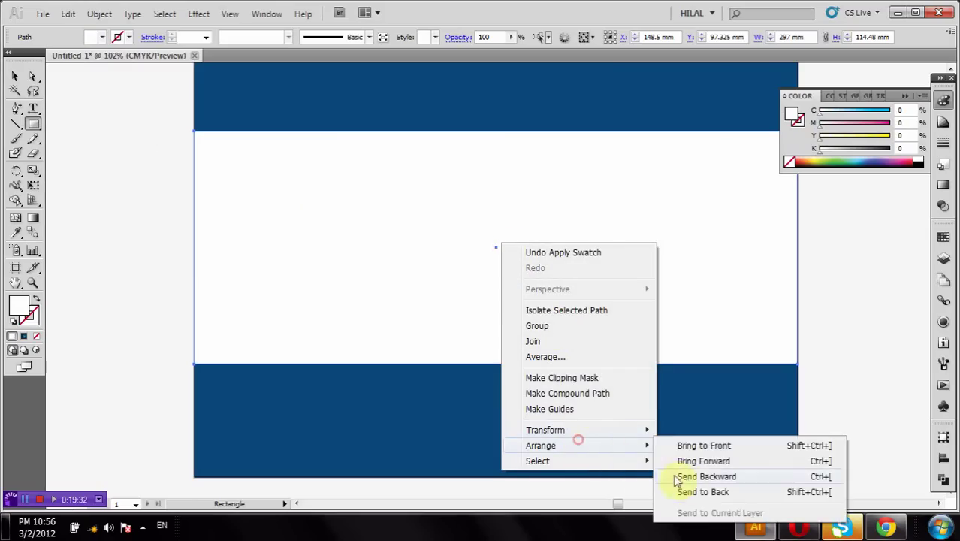
pyautogui.click(701, 493)
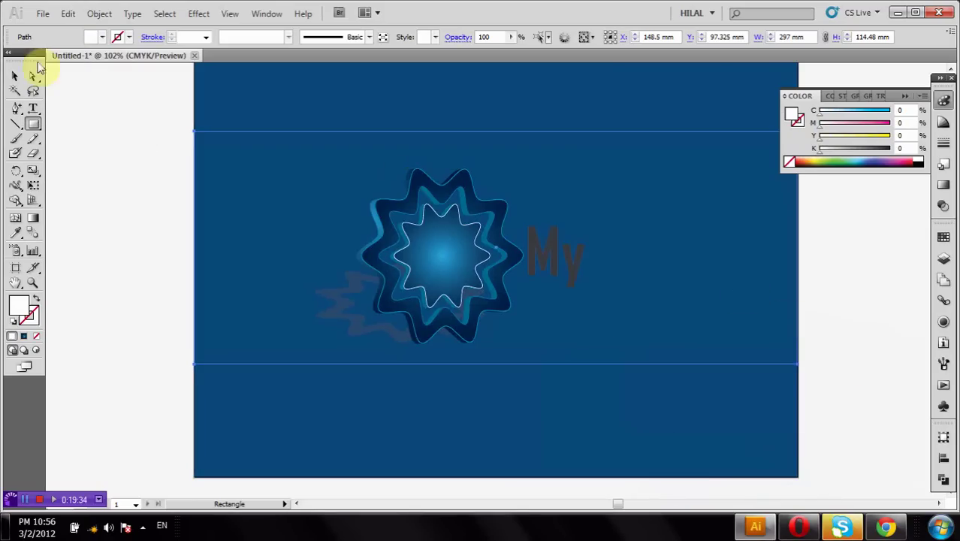
pyautogui.click(17, 78)
pyautogui.rightClick(494, 434)
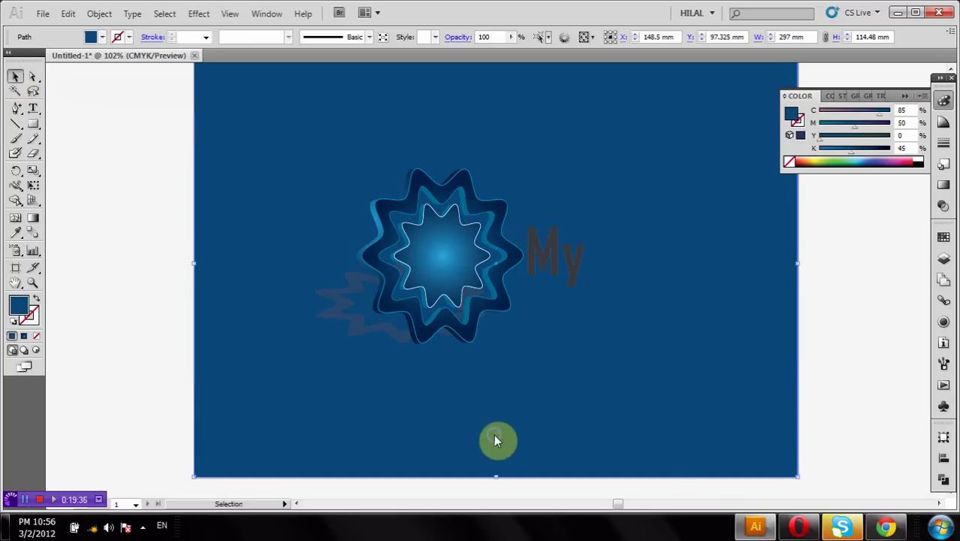
pyautogui.click(537, 409)
pyautogui.click(747, 393)
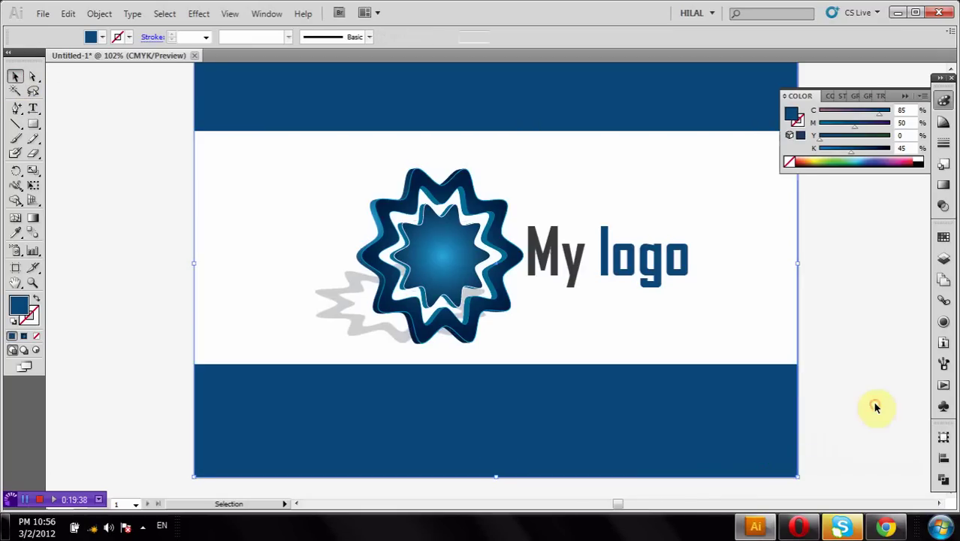
pyautogui.click(890, 381)
# Step: Close the Color panel and nudge the white band slightly down
pyautogui.hscroll(3, 826, 380)
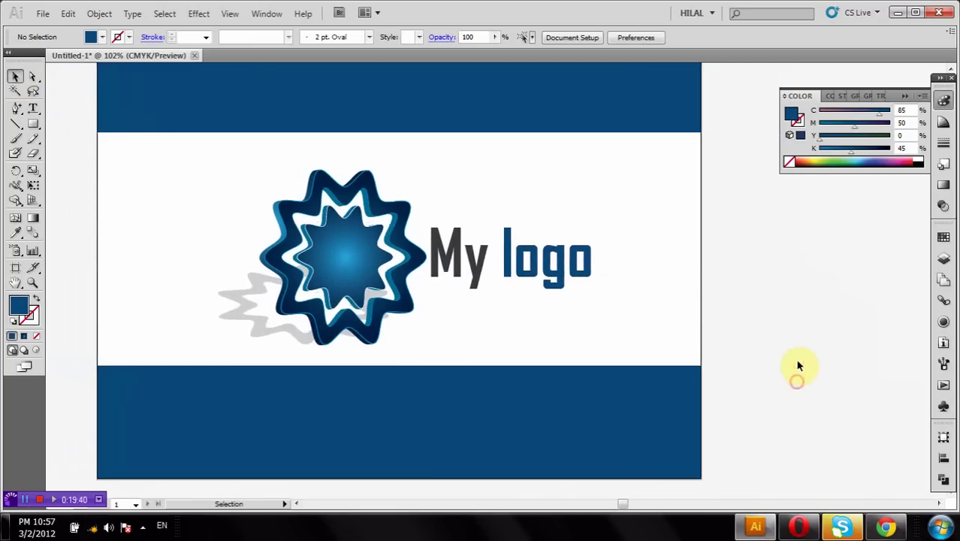
pyautogui.scroll(1, 804, 338)
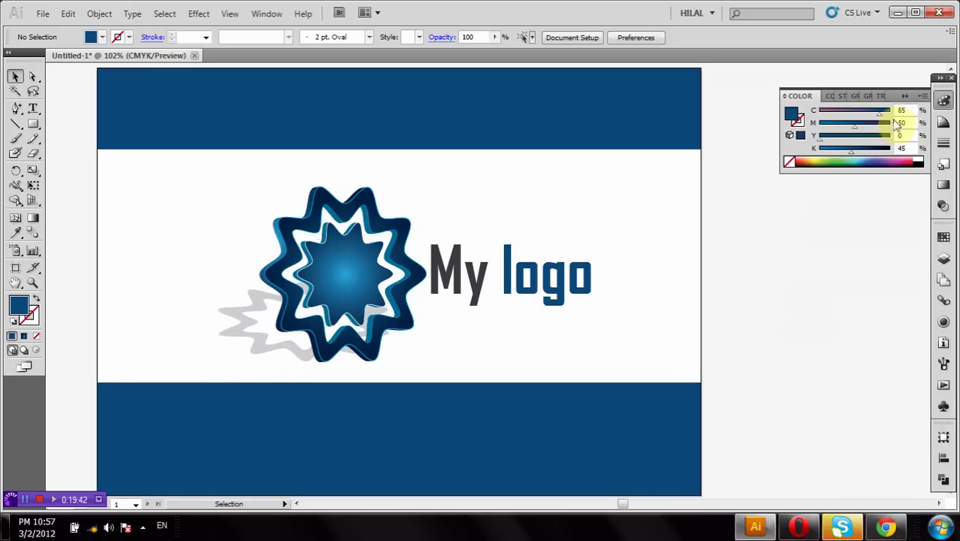
pyautogui.click(907, 98)
pyautogui.scroll(-2, 801, 172)
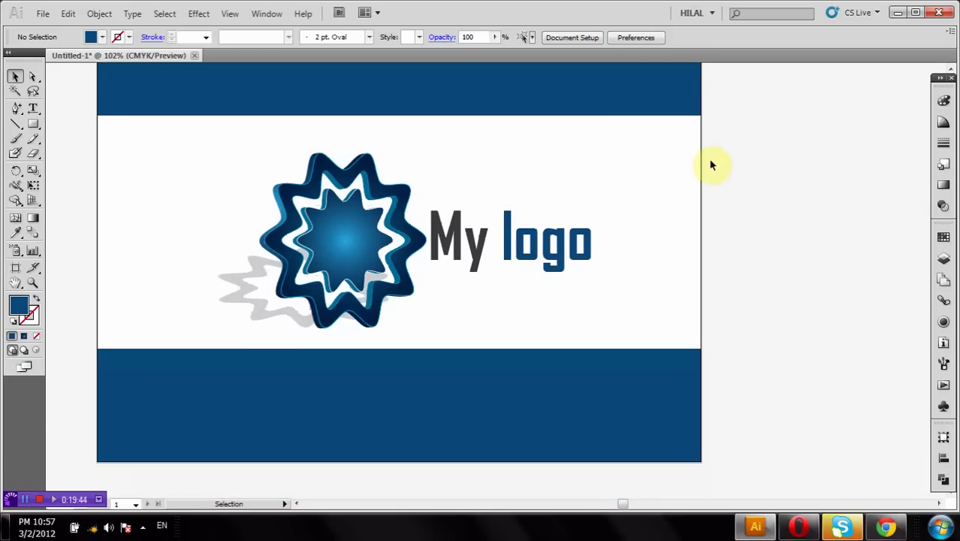
pyautogui.moveTo(681, 149); pyautogui.dragTo(682, 153)
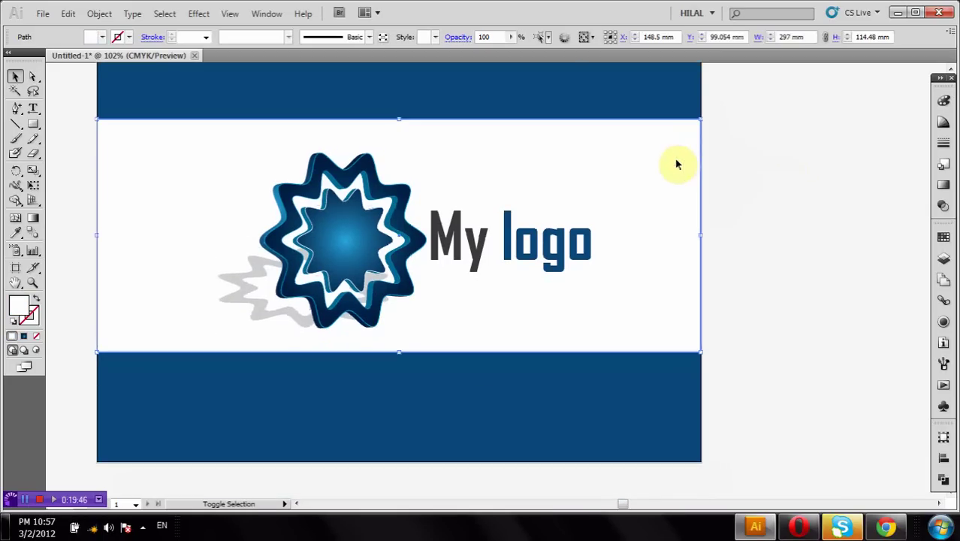
pyautogui.click(785, 140)
pyautogui.scroll(2, 889, 201)
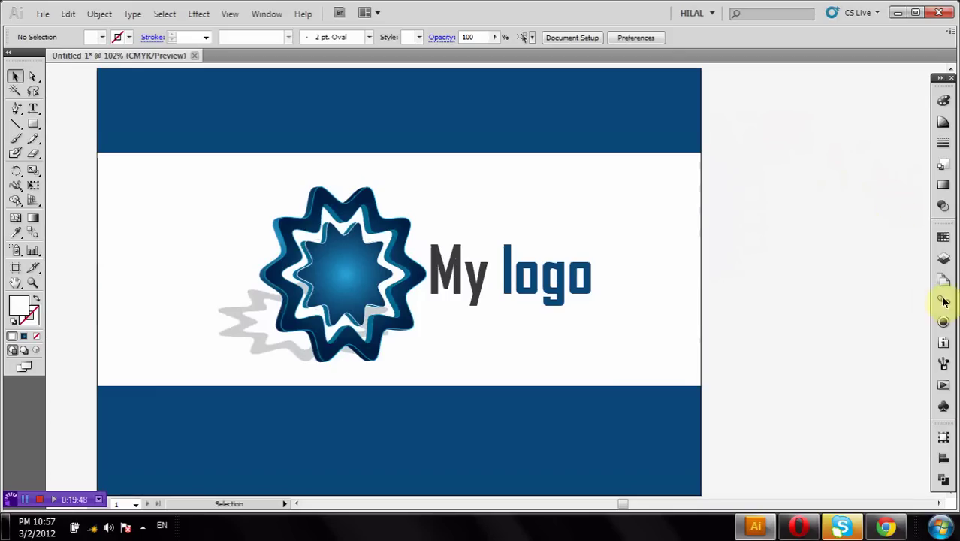
# Step: Place the round ornament from the z5rfe symbol library onto the artboard
pyautogui.click(944, 404)
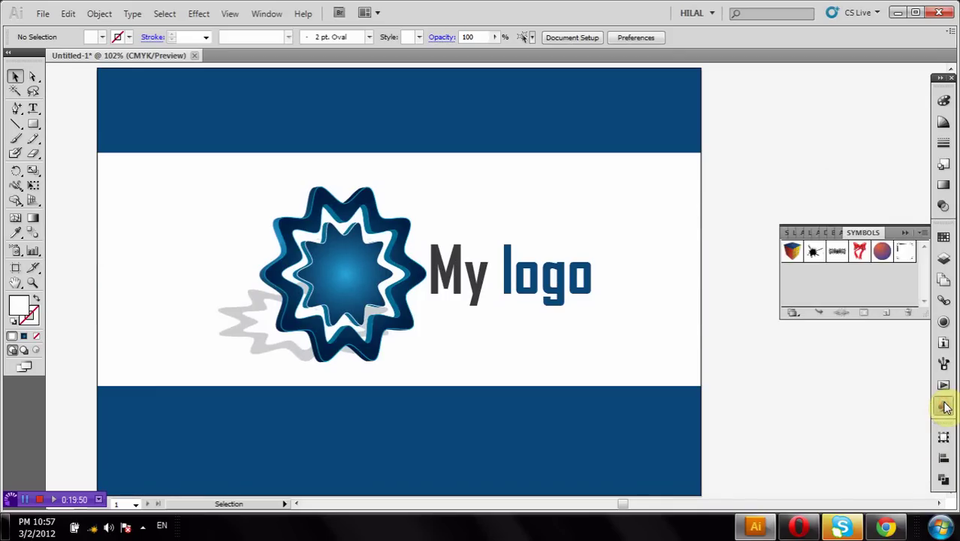
pyautogui.click(793, 314)
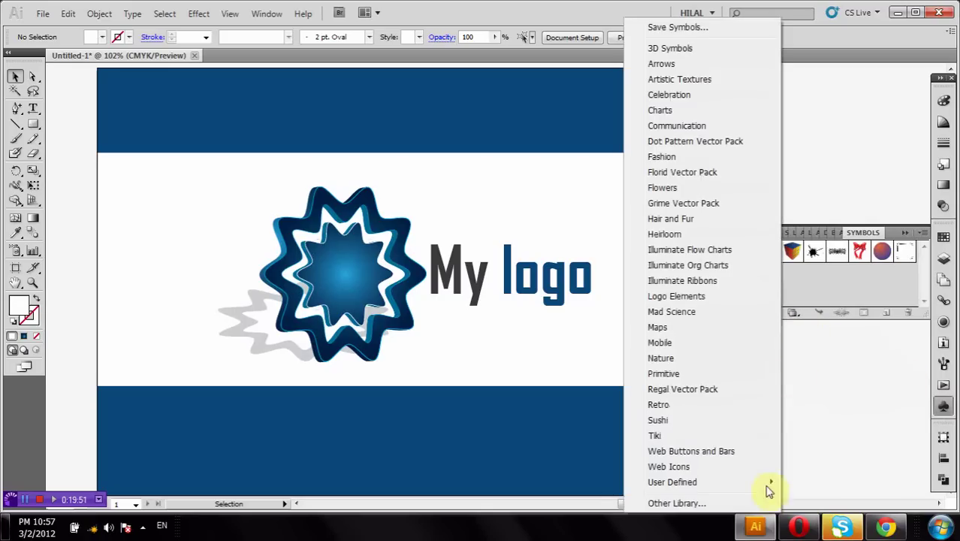
pyautogui.click(819, 483)
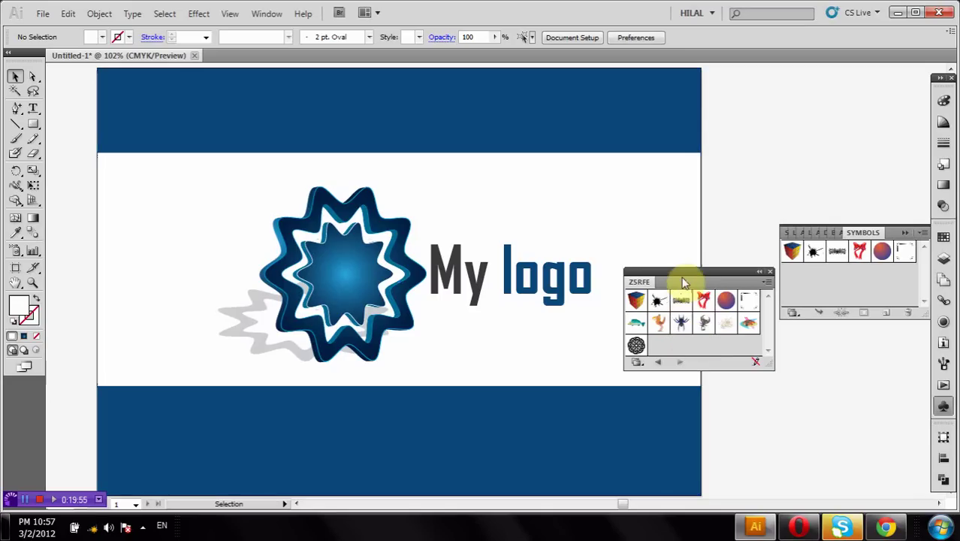
pyautogui.moveTo(682, 279); pyautogui.dragTo(723, 287)
pyautogui.moveTo(674, 350); pyautogui.dragTo(782, 132)
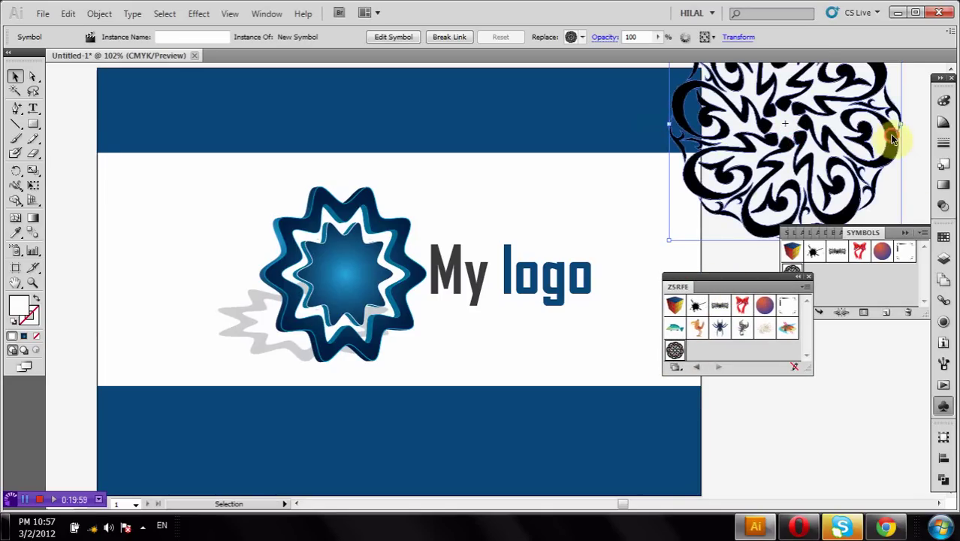
# Step: Shrink the ornament to about 58 mm, move it top-left, and expand it
pyautogui.click(911, 234)
pyautogui.moveTo(898, 241)
pyautogui.mouseDown()
pyautogui.moveTo(785, 122)
pyautogui.moveTo(141, 155)
pyautogui.mouseUp()
pyautogui.click(832, 184)
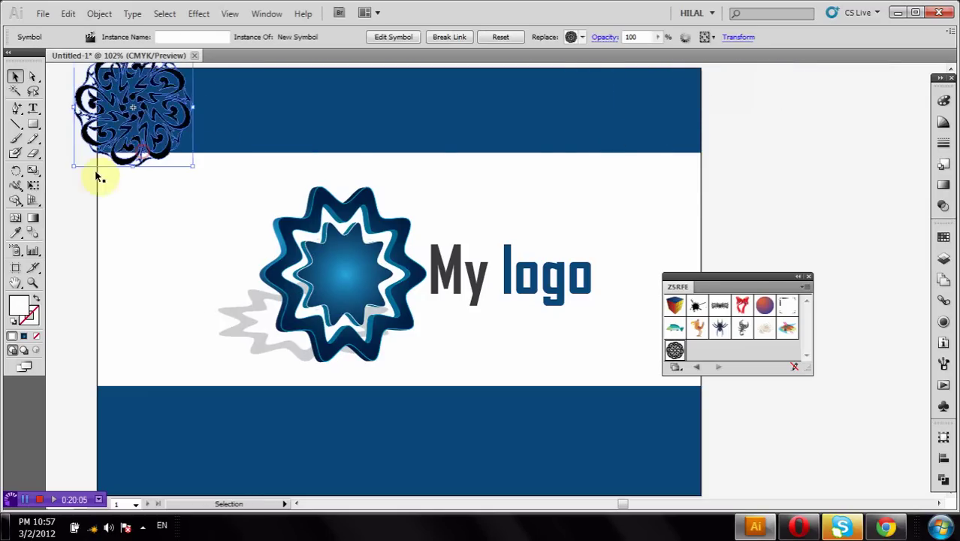
pyautogui.click(78, 178)
pyautogui.click(84, 126)
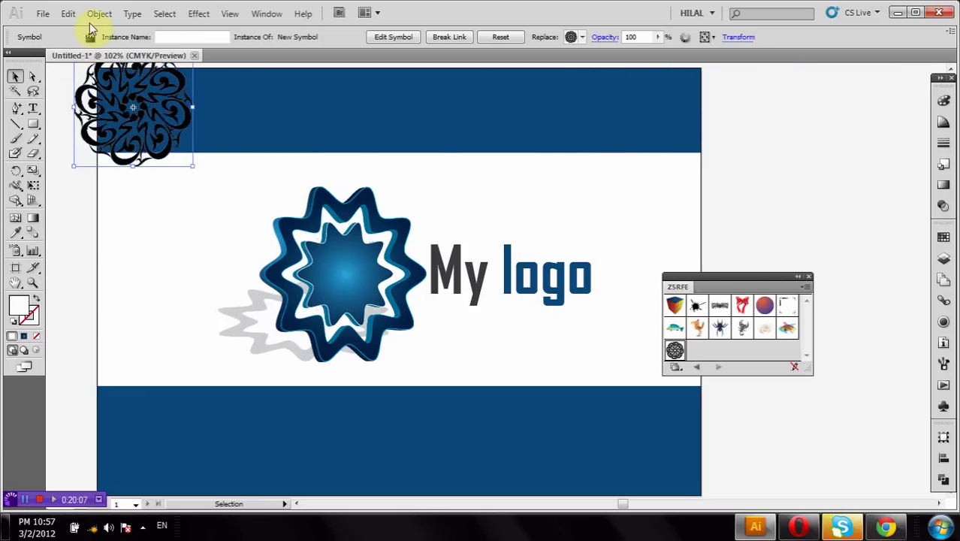
pyautogui.click(99, 14)
pyautogui.click(113, 166)
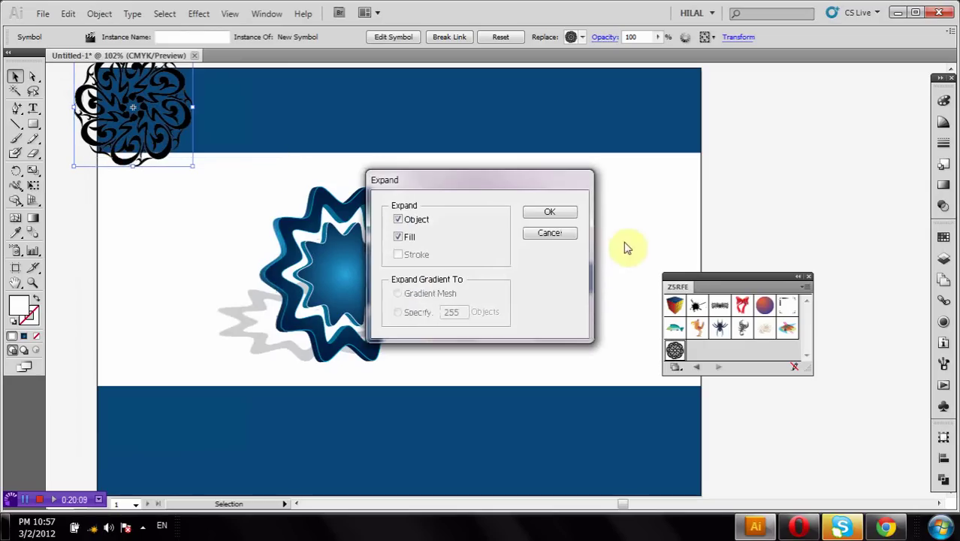
pyautogui.click(552, 214)
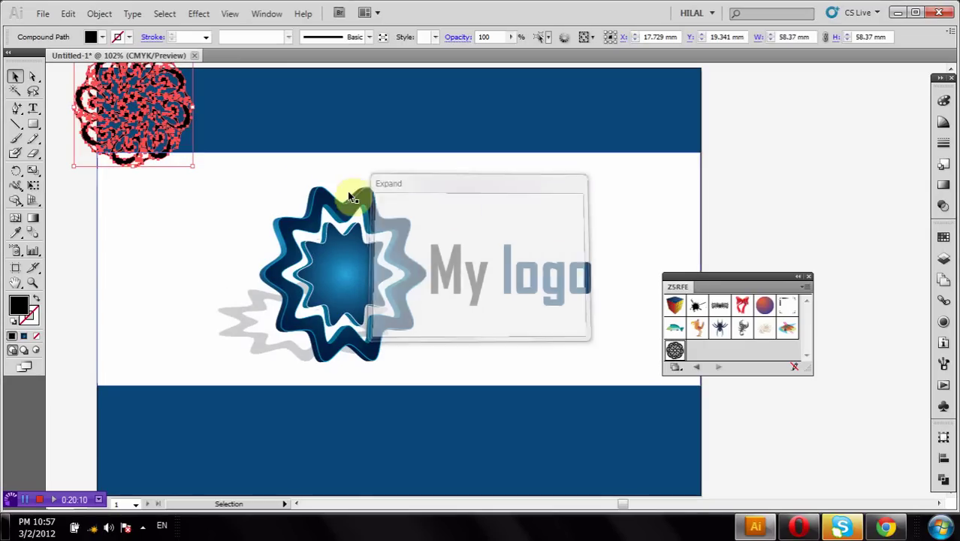
pyautogui.click(57, 206)
# Step: Duplicate the ornament into an evenly spaced row across the top band
pyautogui.scroll(2, 57, 205)
pyautogui.moveTo(65, 204); pyautogui.dragTo(80, 170)
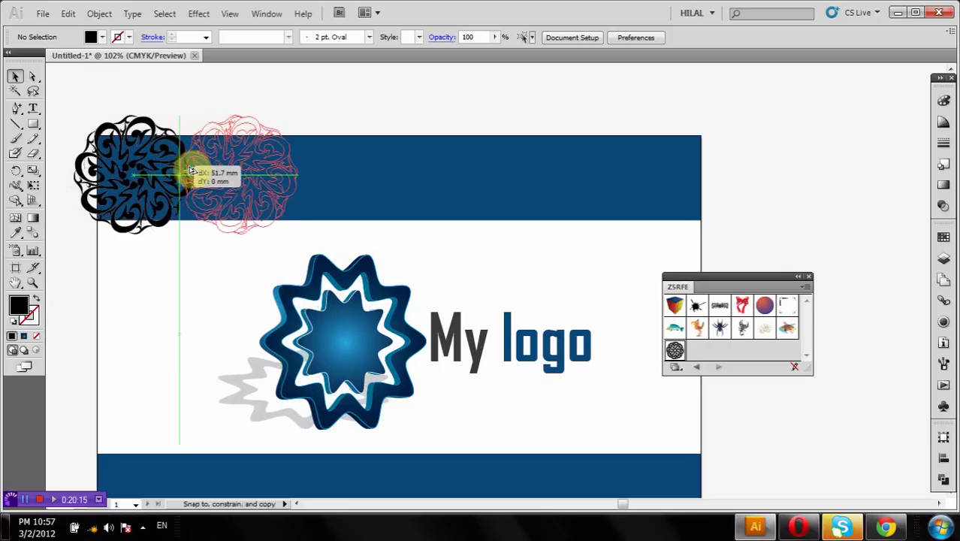
pyautogui.moveTo(81, 170)
pyautogui.mouseDown()
pyautogui.moveTo(212, 166)
pyautogui.moveTo(240, 178)
pyautogui.mouseUp()
pyautogui.click(337, 129)
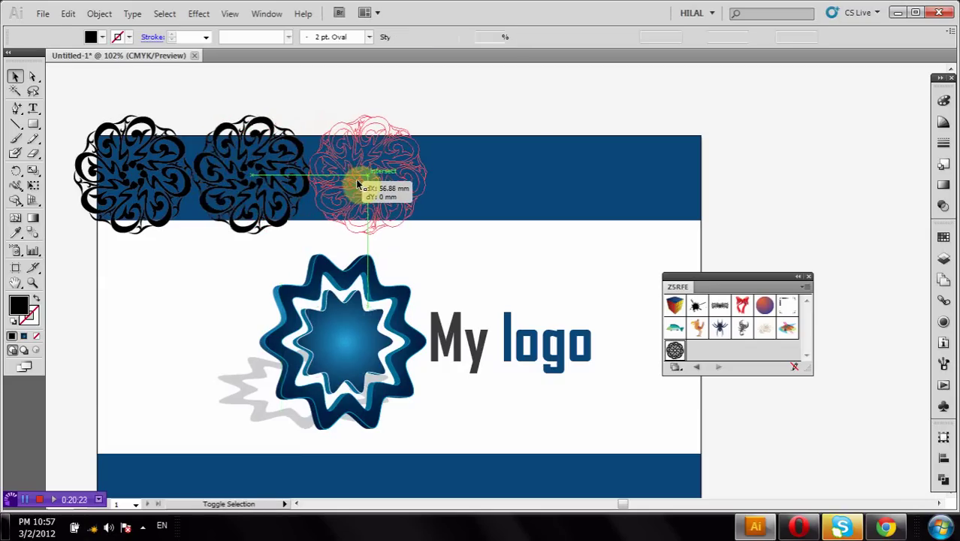
pyautogui.moveTo(247, 178); pyautogui.dragTo(365, 179)
pyautogui.hotkey('ctrl', 'd')
pyautogui.hotkey('ctrl', 'd')
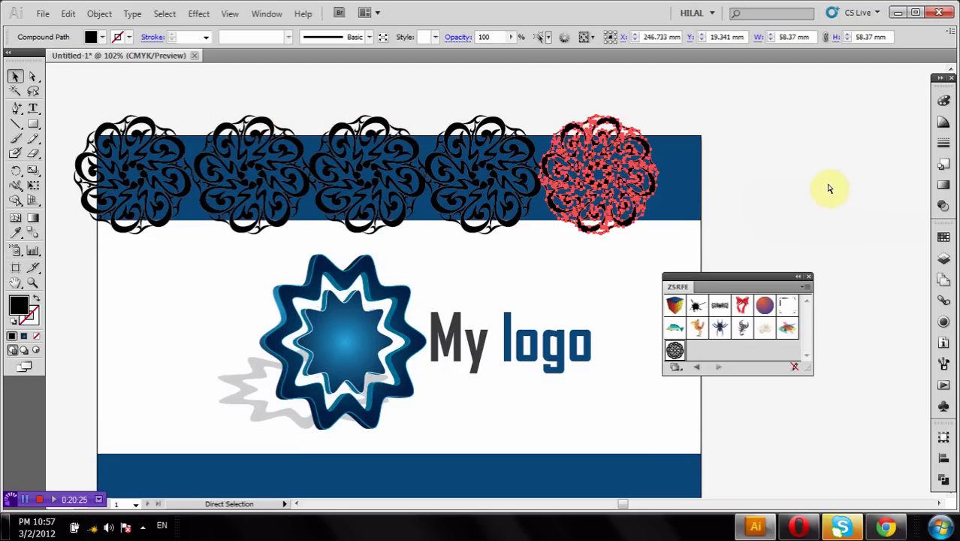
pyautogui.hotkey('ctrl', 'd')
# Step: Select all the ornament copies and expand them into paths
pyautogui.keyDown('shift'); pyautogui.click(597, 169); pyautogui.keyUp('shift')
pyautogui.keyDown('shift'); pyautogui.click(485, 169); pyautogui.keyUp('shift')
pyautogui.keyDown('shift'); pyautogui.click(386, 180); pyautogui.keyUp('shift')
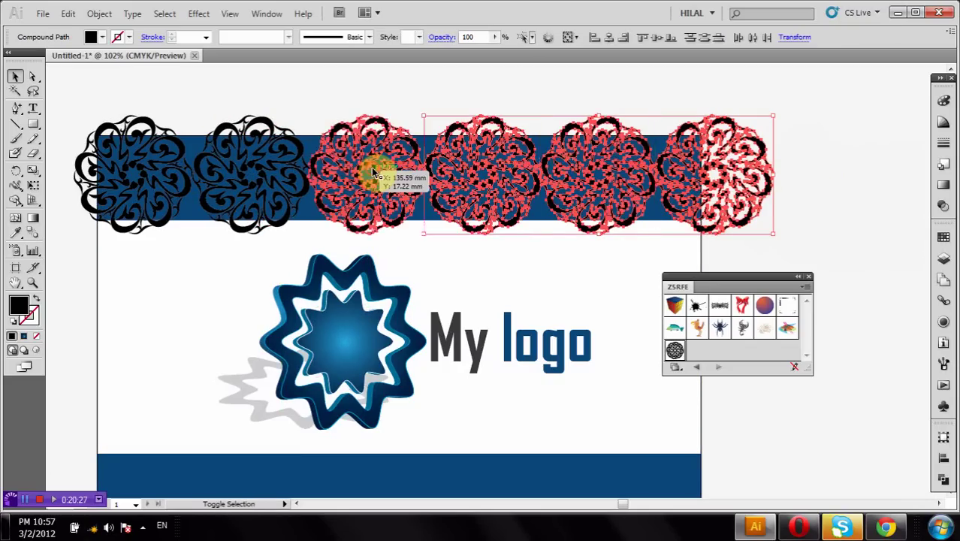
pyautogui.keyDown('shift'); pyautogui.click(254, 169); pyautogui.keyUp('shift')
pyautogui.keyDown('shift'); pyautogui.click(149, 167); pyautogui.keyUp('shift')
pyautogui.rightClick(149, 163)
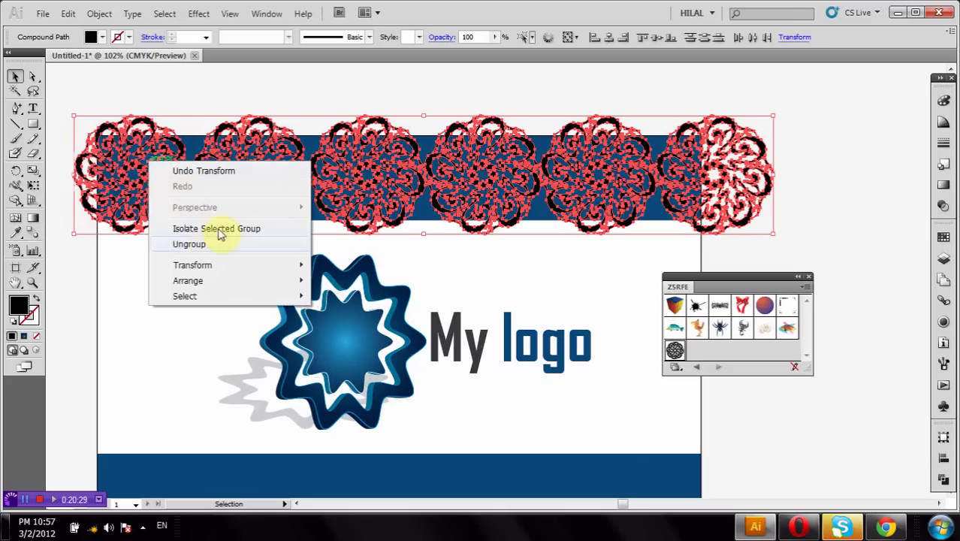
pyautogui.click(100, 14)
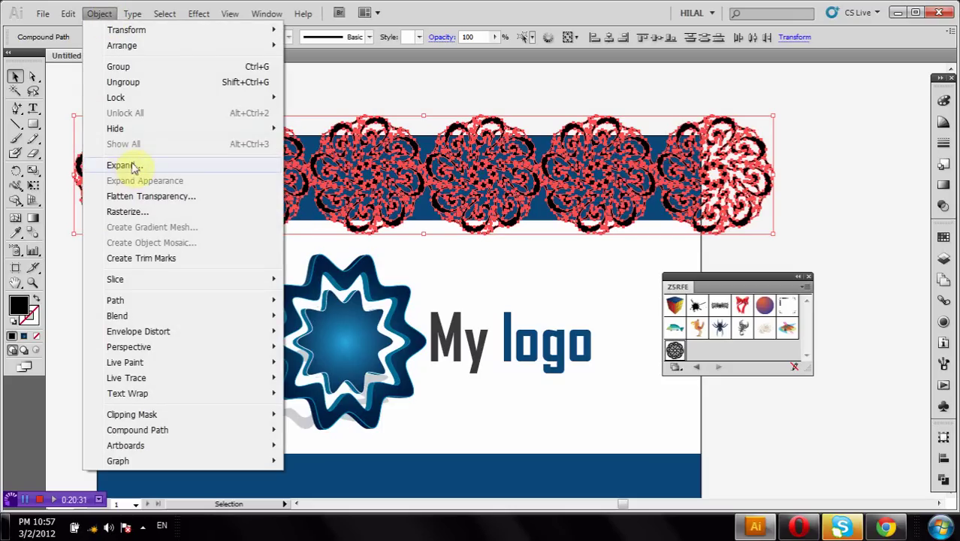
pyautogui.click(133, 166)
# Step: Give the ornaments a white fill at 22% opacity
pyautogui.click(90, 39)
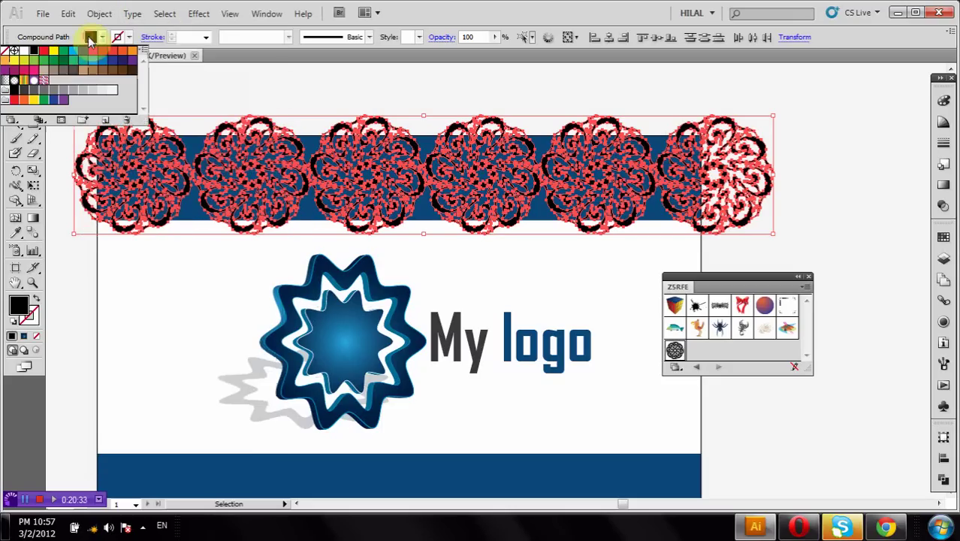
pyautogui.click(24, 52)
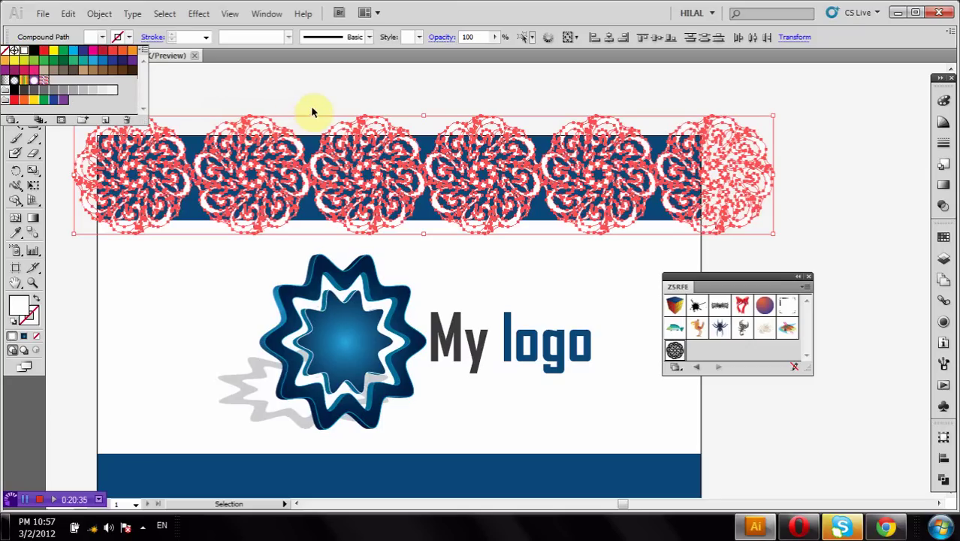
pyautogui.click(494, 39)
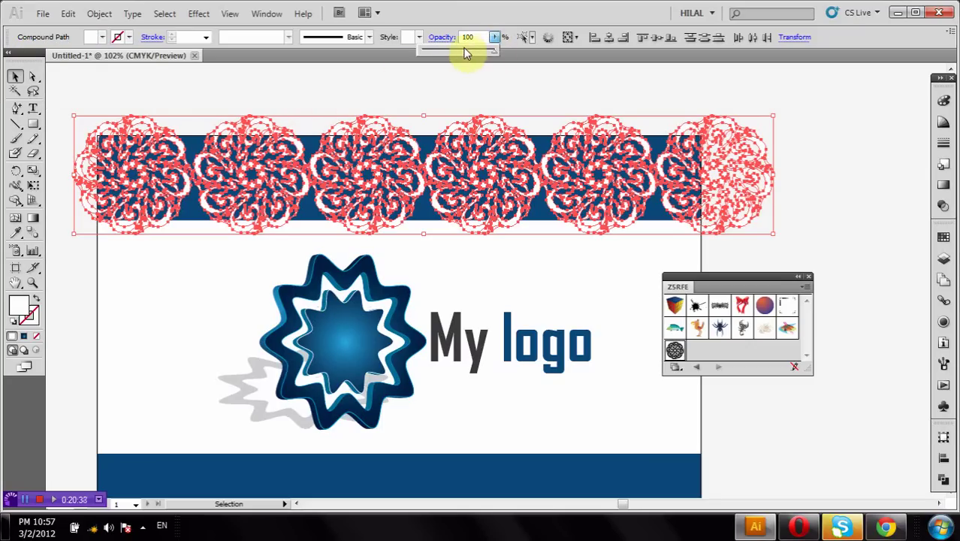
pyautogui.moveTo(458, 54); pyautogui.dragTo(456, 54)
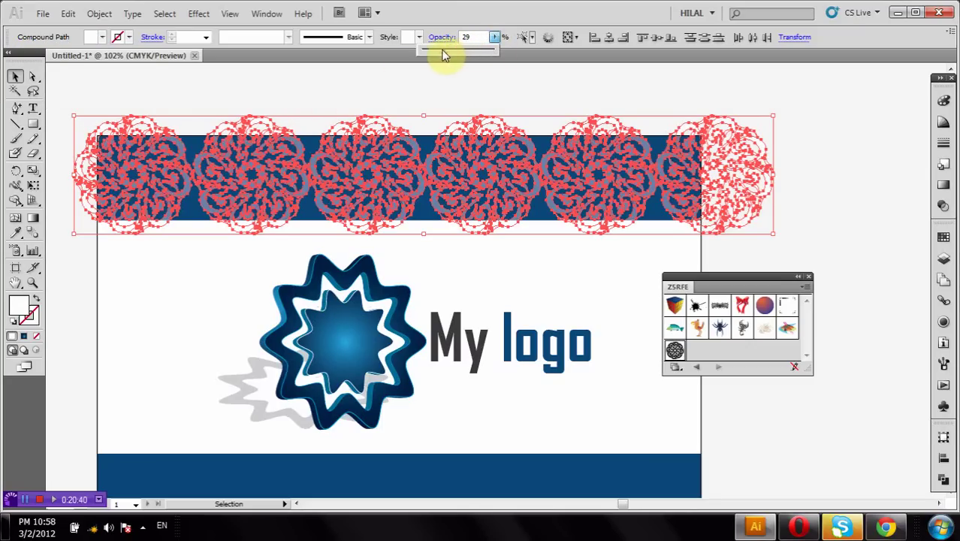
# Step: Clip the ornament row to the top dark-blue band with a clipping mask
pyautogui.click(790, 185)
pyautogui.moveTo(801, 114); pyautogui.dragTo(129, 180)
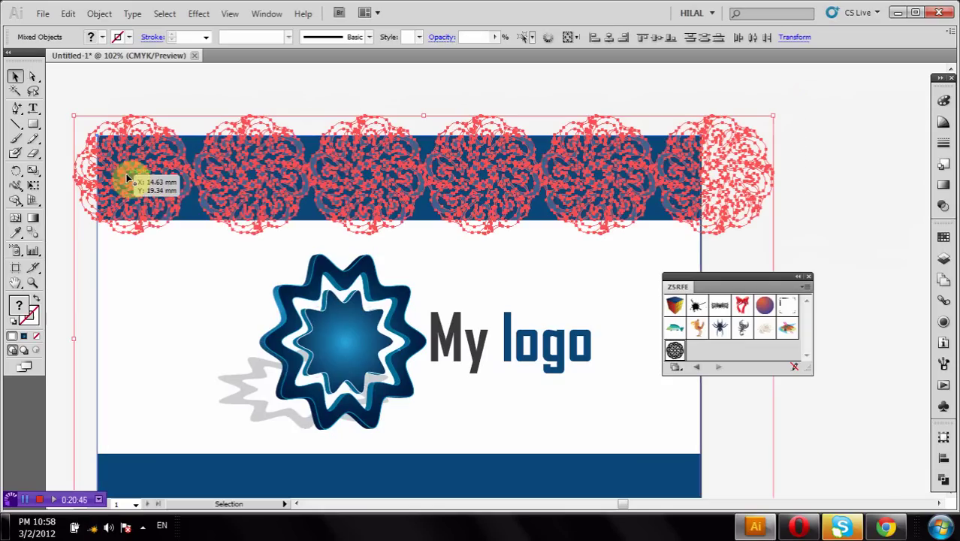
pyautogui.rightClick(128, 178)
pyautogui.click(169, 258)
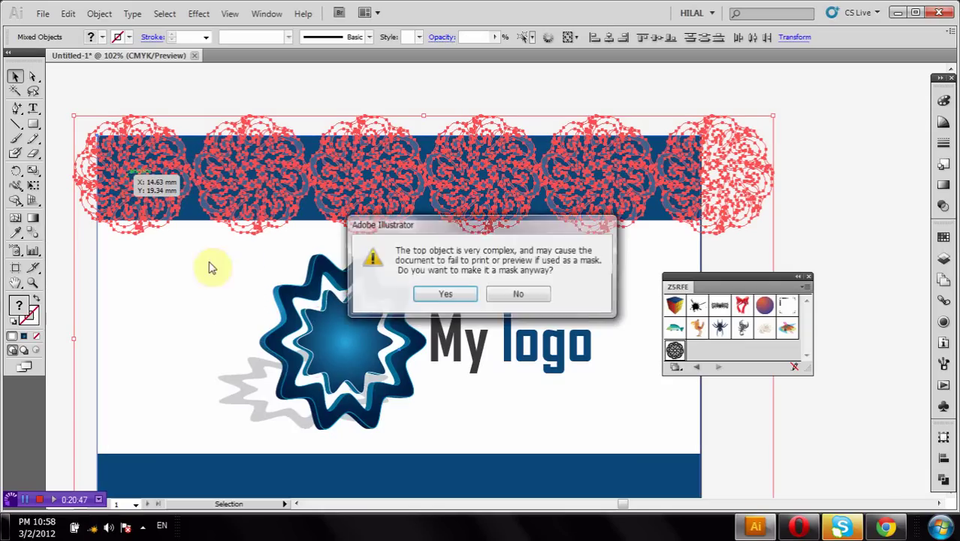
pyautogui.click(454, 295)
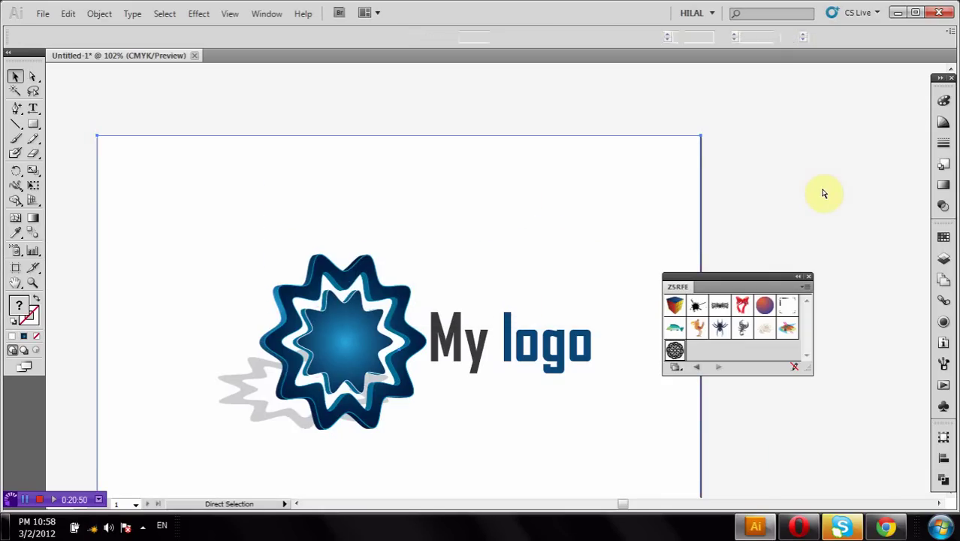
pyautogui.click(824, 193)
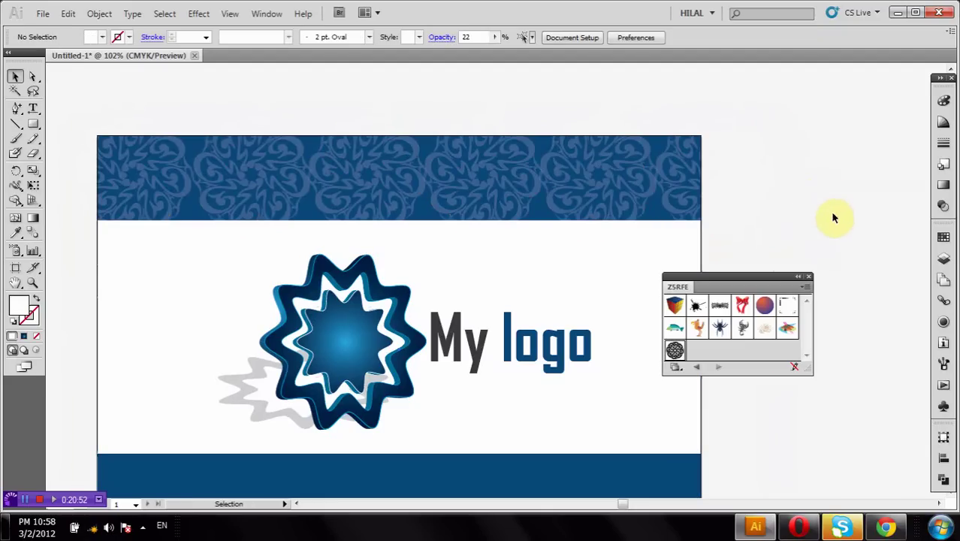
# Step: Shrink an ornament copy to about 20 mm at the band's top-left and repeat copies along the edge
pyautogui.moveTo(674, 350)
pyautogui.mouseDown()
pyautogui.moveTo(710, 183)
pyautogui.moveTo(621, 183)
pyautogui.moveTo(646, 180)
pyautogui.moveTo(543, 168)
pyautogui.moveTo(508, 183)
pyautogui.moveTo(330, 186)
pyautogui.mouseUp()
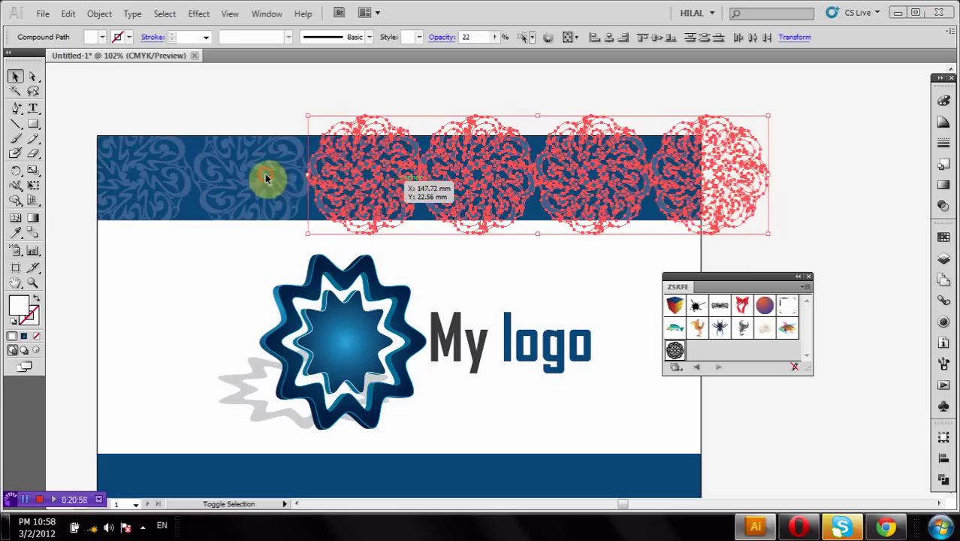
pyautogui.moveTo(265, 178)
pyautogui.mouseDown()
pyautogui.moveTo(182, 176)
pyautogui.moveTo(208, 133)
pyautogui.moveTo(243, 113)
pyautogui.mouseUp()
pyautogui.moveTo(279, 174)
pyautogui.mouseDown()
pyautogui.moveTo(199, 86)
pyautogui.moveTo(178, 81)
pyautogui.moveTo(103, 154)
pyautogui.moveTo(149, 156)
pyautogui.mouseUp()
pyautogui.hotkey('ctrl', 'd')
pyautogui.hotkey('ctrl', 'd')
pyautogui.hotkey('ctrl', 'd')
pyautogui.hotkey('ctrl', 'd')
pyautogui.hotkey('ctrl', 'd')
pyautogui.hotkey('ctrl', 'd')
pyautogui.hotkey('ctrl', 'd')
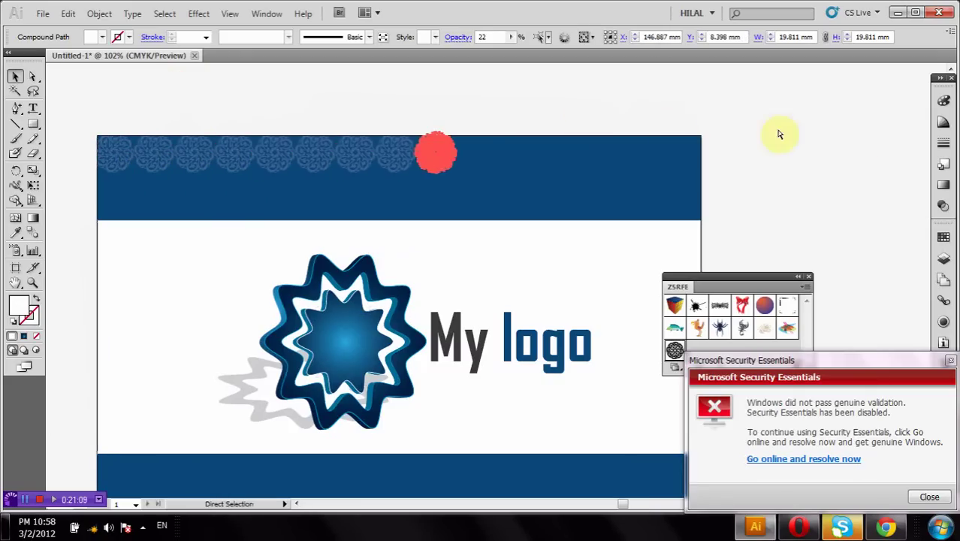
pyautogui.hotkey('ctrl', 'd')
pyautogui.hotkey('ctrl', 'd')
pyautogui.hotkey('ctrl', 'd')
pyautogui.hotkey('ctrl', 'd')
pyautogui.hotkey('ctrl', 'd')
pyautogui.hotkey('ctrl', 'd')
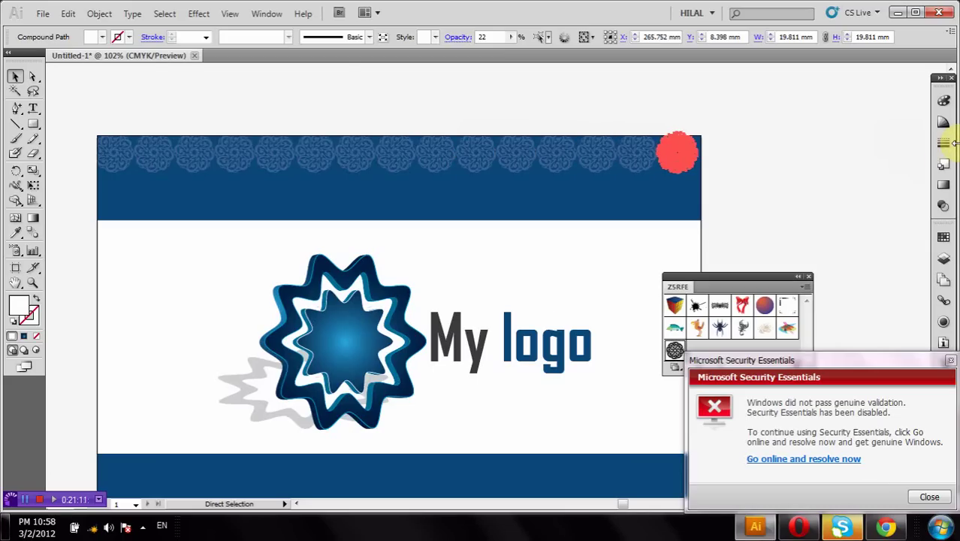
# Step: Delete the overhanging copy, nudge the right-end ornaments up, and dismiss the security warning
pyautogui.press('Delete')
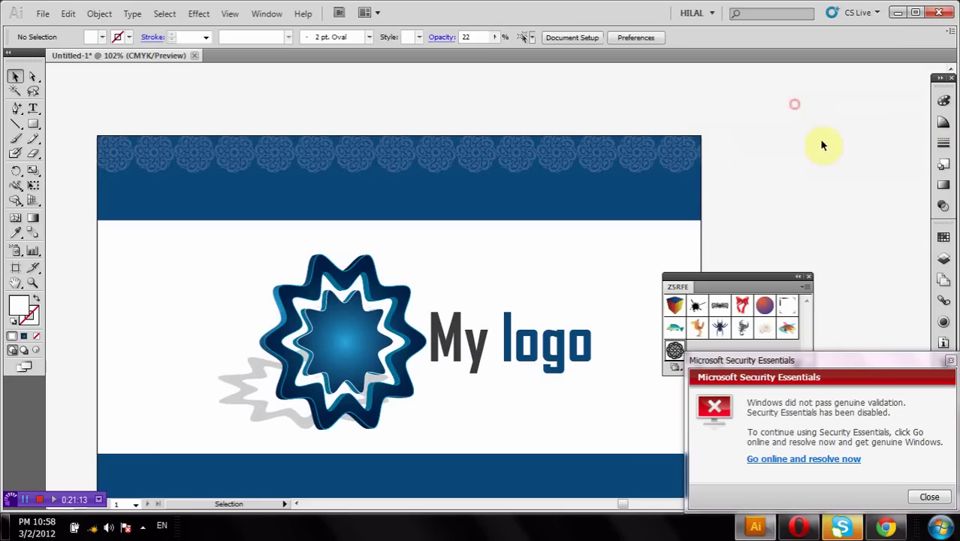
pyautogui.moveTo(719, 154)
pyautogui.mouseDown()
pyautogui.moveTo(557, 167)
pyautogui.moveTo(457, 160)
pyautogui.moveTo(462, 154)
pyautogui.moveTo(118, 150)
pyautogui.moveTo(176, 187)
pyautogui.moveTo(167, 204)
pyautogui.moveTo(177, 209)
pyautogui.moveTo(169, 205)
pyautogui.mouseUp()
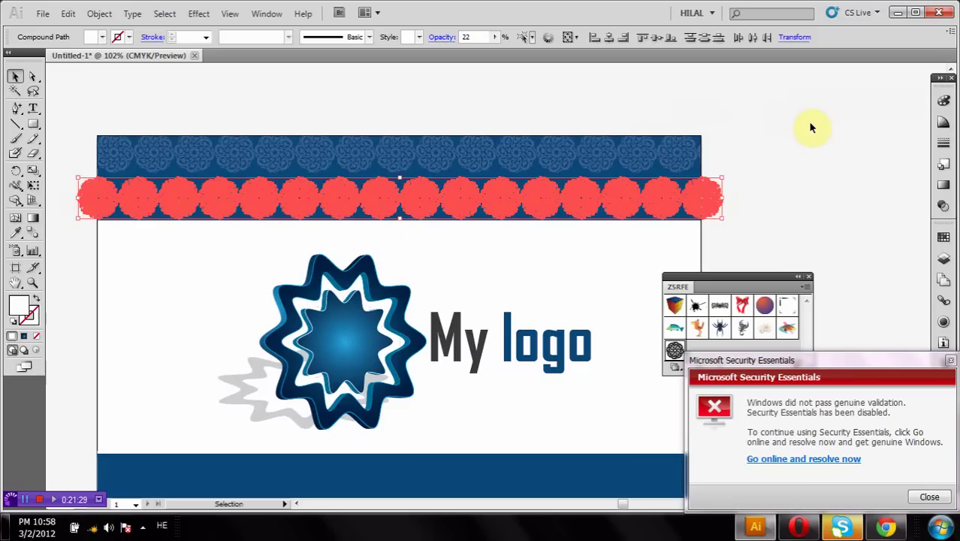
pyautogui.press('Up')
pyautogui.press('Up')
pyautogui.press('Up')
pyautogui.press('Up')
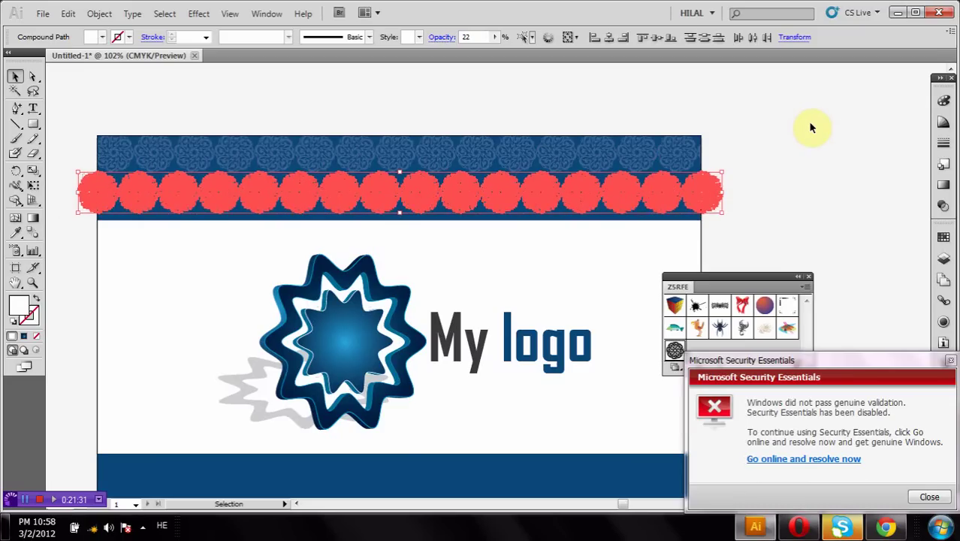
pyautogui.press('Up')
pyautogui.press('Up')
pyautogui.press('Up')
pyautogui.press('Up')
pyautogui.press('Up')
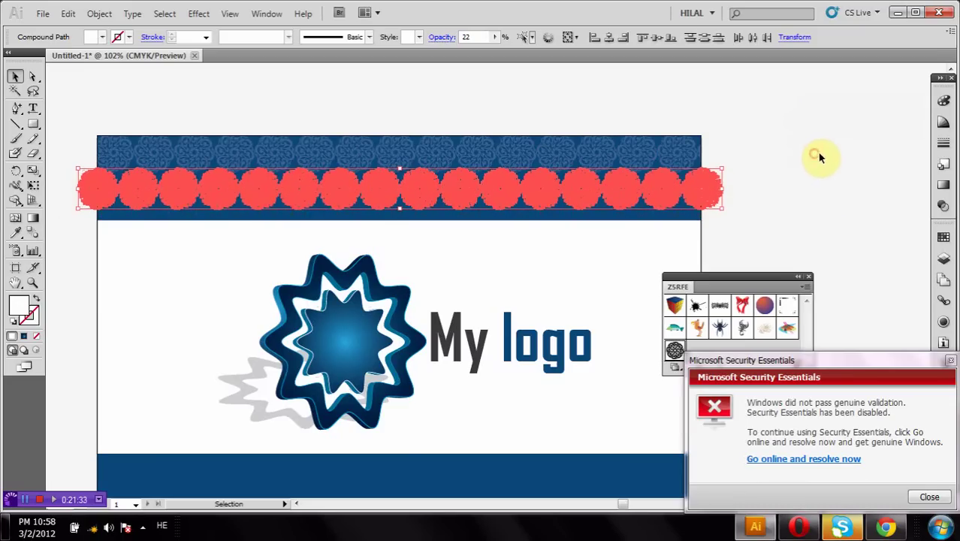
pyautogui.click(819, 156)
pyautogui.click(930, 495)
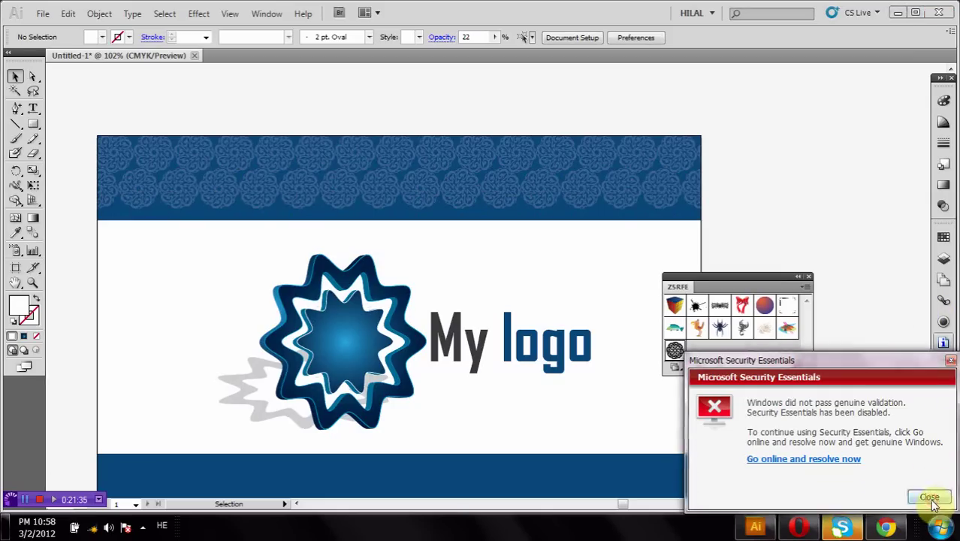
pyautogui.scroll(-3, 674, 422)
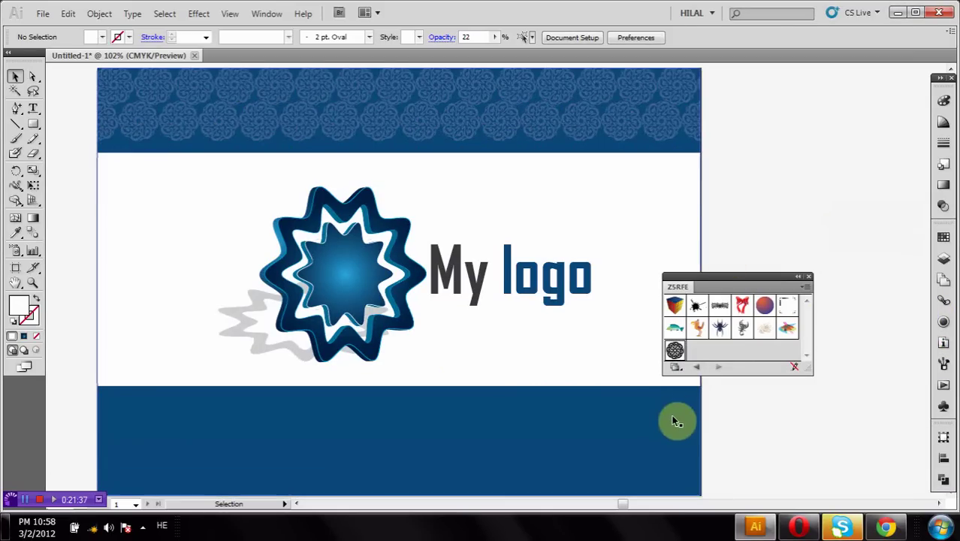
# Step: Draw a thin 297.5 × 12.7 mm bar under the top band and fill it with the blue radial gradient
pyautogui.click(673, 421)
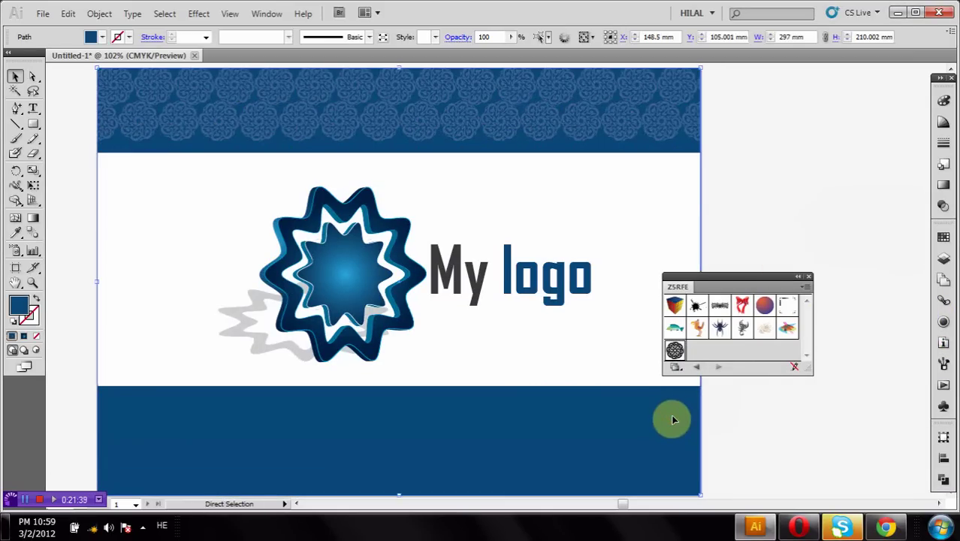
pyautogui.hotkey('ctrl', 'shift', 'a')
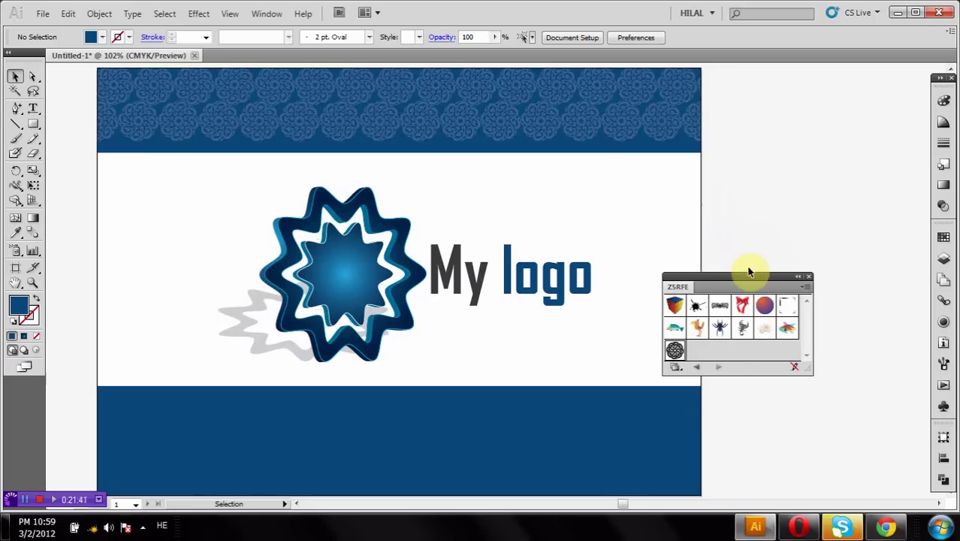
pyautogui.moveTo(747, 280); pyautogui.dragTo(822, 290)
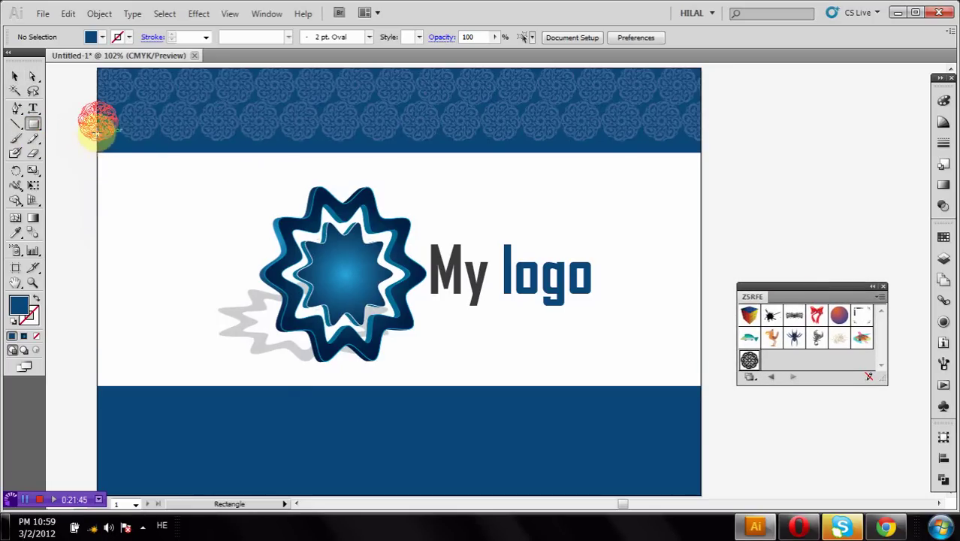
pyautogui.moveTo(98, 132); pyautogui.dragTo(701, 158)
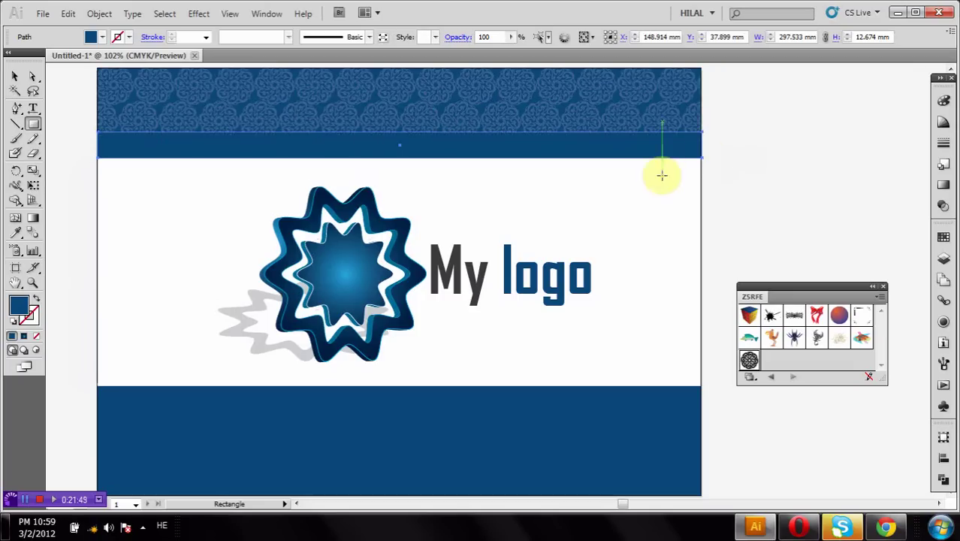
pyautogui.click(943, 121)
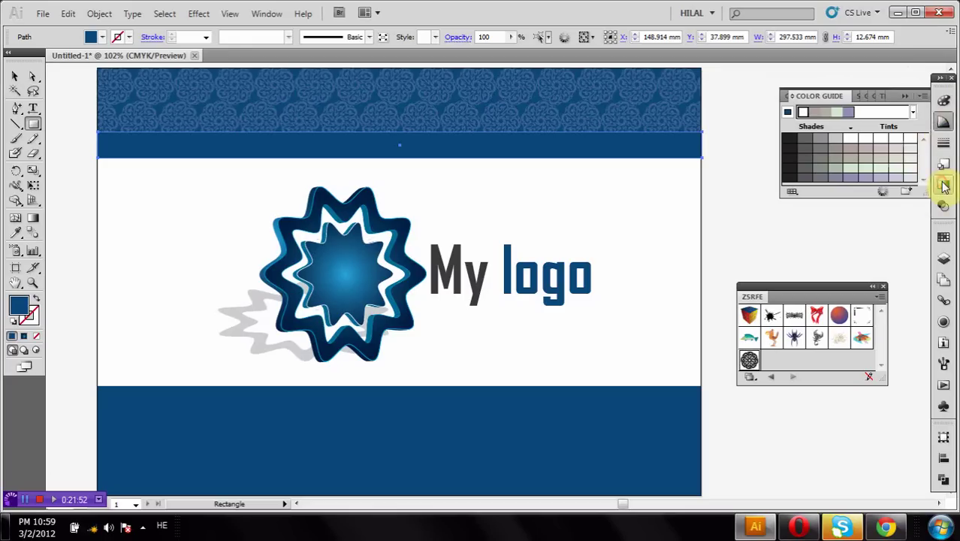
pyautogui.click(945, 186)
pyautogui.click(847, 190)
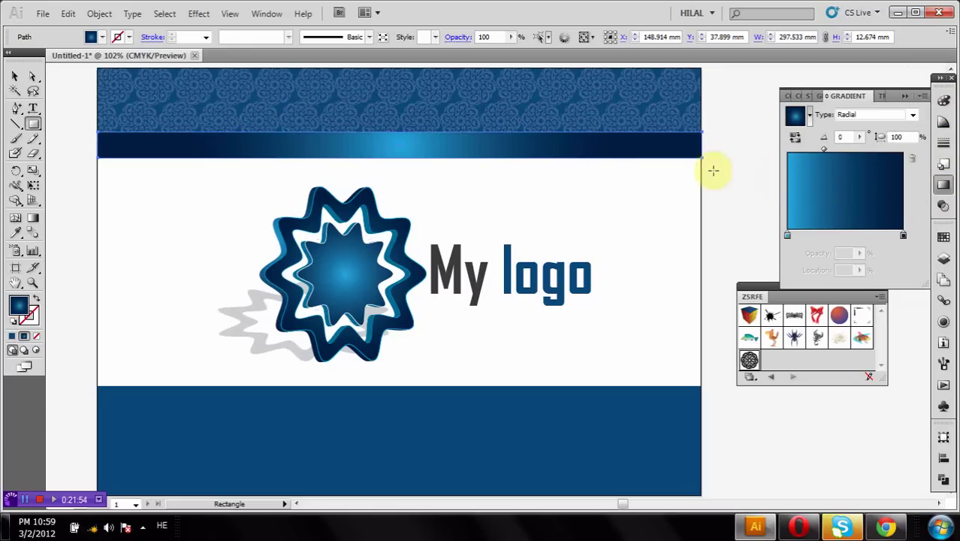
pyautogui.click(114, 85)
pyautogui.click(49, 84)
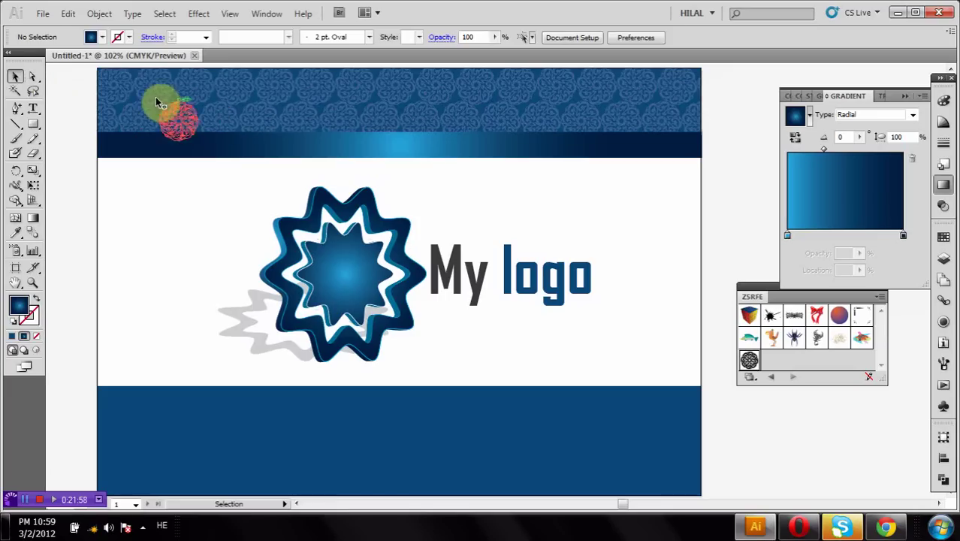
# Step: Copy ornaments across the top band and onto the bottom band, then undo those trial copies
pyautogui.click(121, 94)
pyautogui.moveTo(132, 121)
pyautogui.mouseDown()
pyautogui.moveTo(156, 98)
pyautogui.moveTo(297, 103)
pyautogui.moveTo(228, 113)
pyautogui.mouseUp()
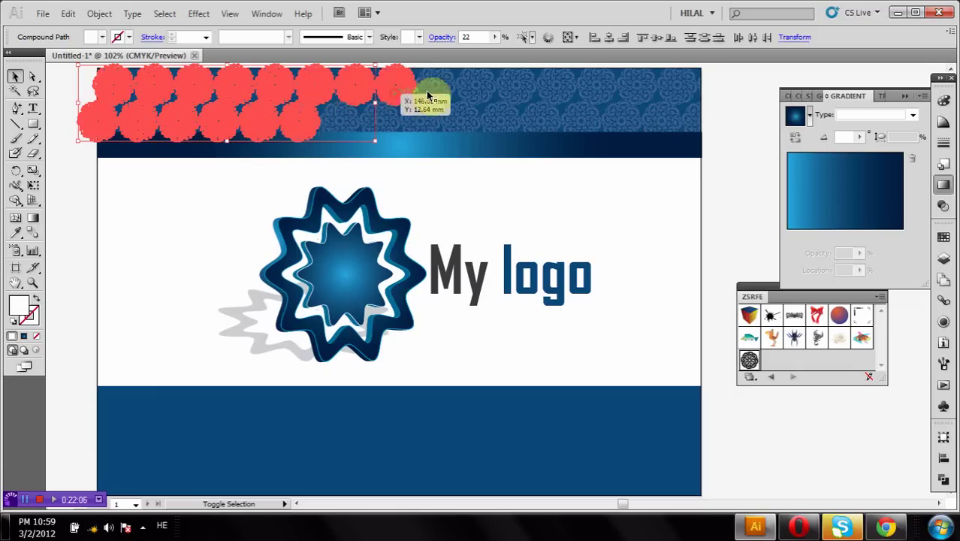
pyautogui.moveTo(286, 125)
pyautogui.mouseDown()
pyautogui.moveTo(481, 91)
pyautogui.moveTo(631, 87)
pyautogui.moveTo(676, 89)
pyautogui.moveTo(703, 120)
pyautogui.moveTo(455, 124)
pyautogui.moveTo(327, 114)
pyautogui.mouseUp()
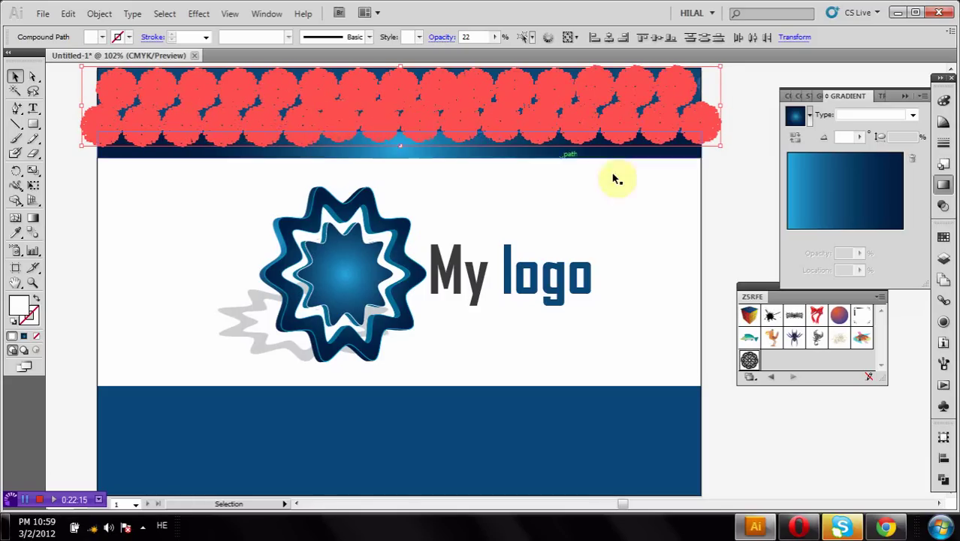
pyautogui.scroll(1, 617, 178)
pyautogui.moveTo(704, 166)
pyautogui.mouseDown()
pyautogui.moveTo(713, 123)
pyautogui.moveTo(715, 132)
pyautogui.mouseUp()
pyautogui.scroll(-1, 740, 208)
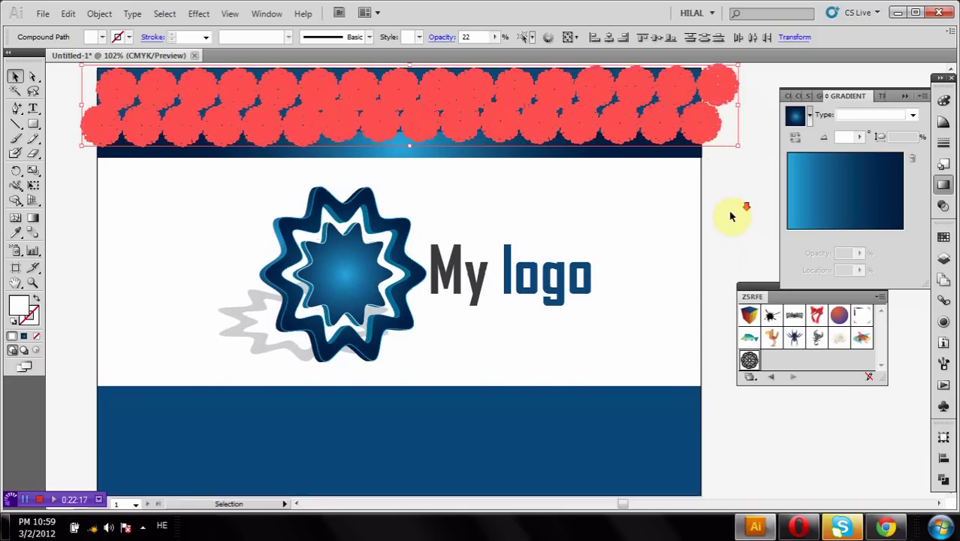
pyautogui.scroll(-1, 733, 215)
pyautogui.moveTo(619, 102)
pyautogui.mouseDown()
pyautogui.moveTo(618, 83)
pyautogui.moveTo(608, 396)
pyautogui.mouseUp()
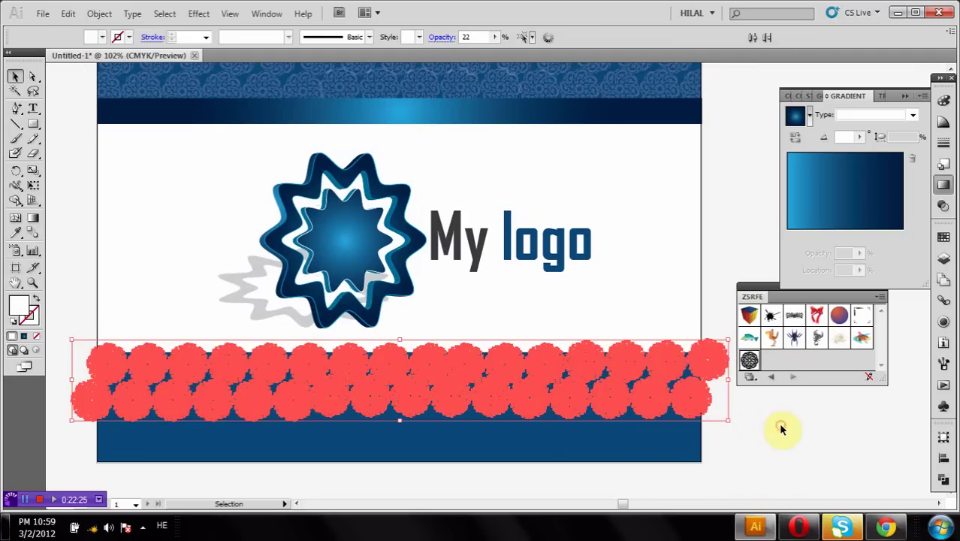
pyautogui.click(781, 429)
pyautogui.scroll(-1, 782, 429)
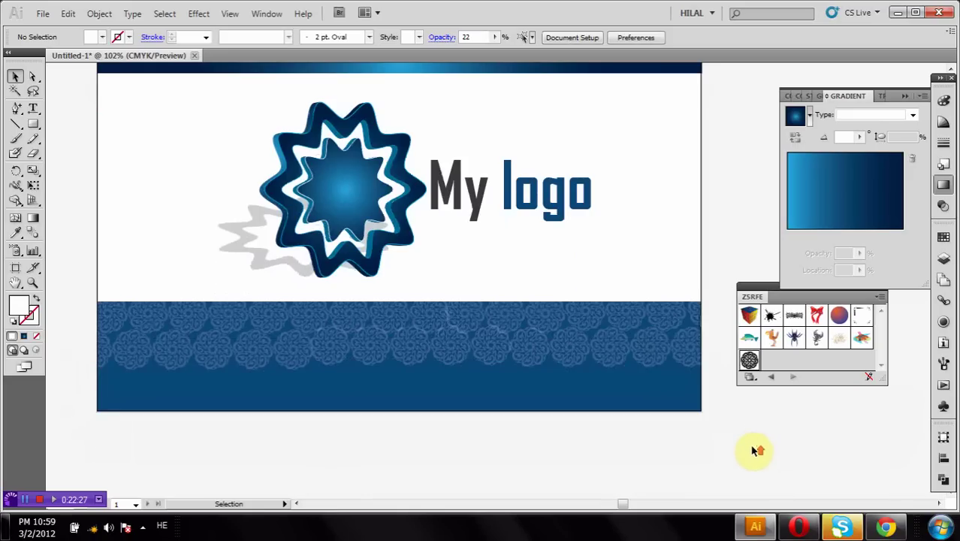
pyautogui.scroll(1, 757, 449)
pyautogui.scroll(1, 755, 449)
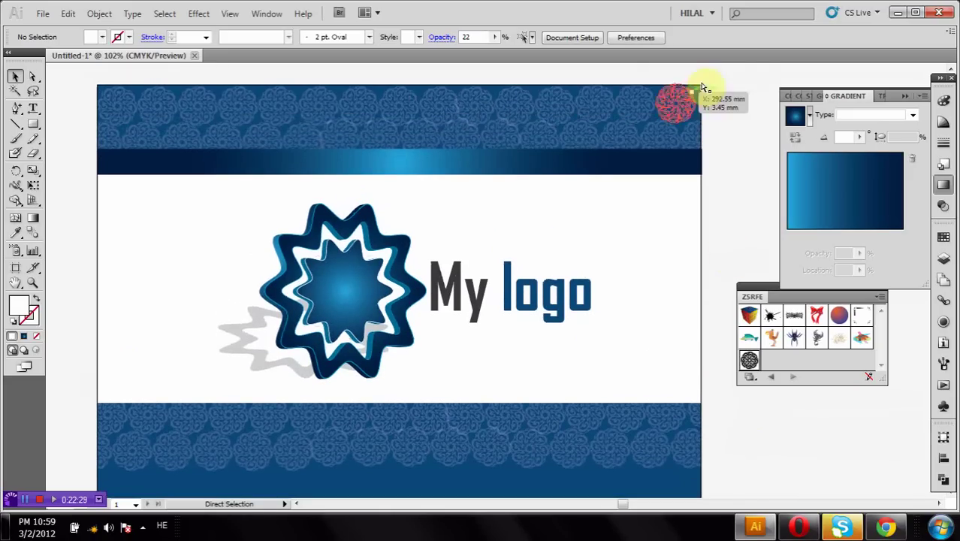
pyautogui.hotkey('ctrl', 'z')
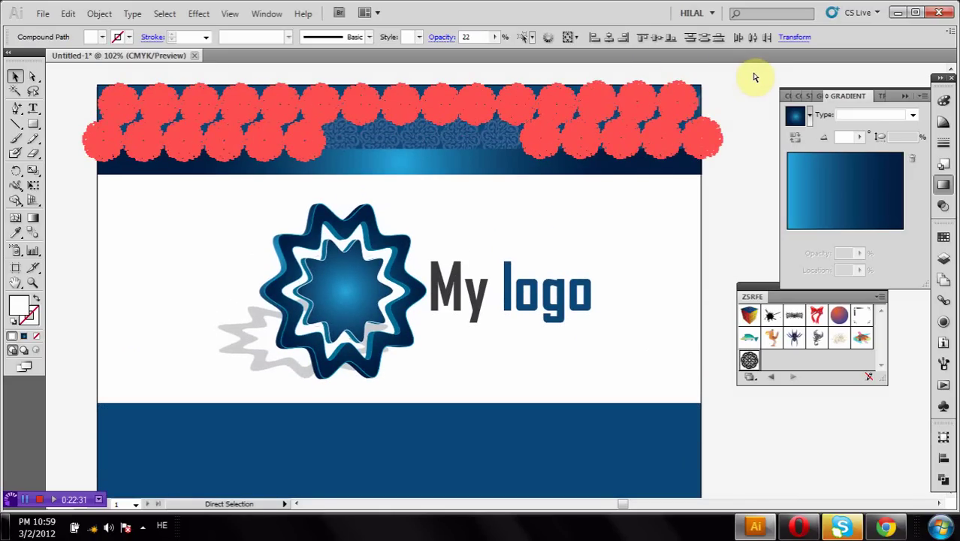
pyautogui.hotkey('ctrl', 'z')
pyautogui.hotkey('ctrl', 'z')
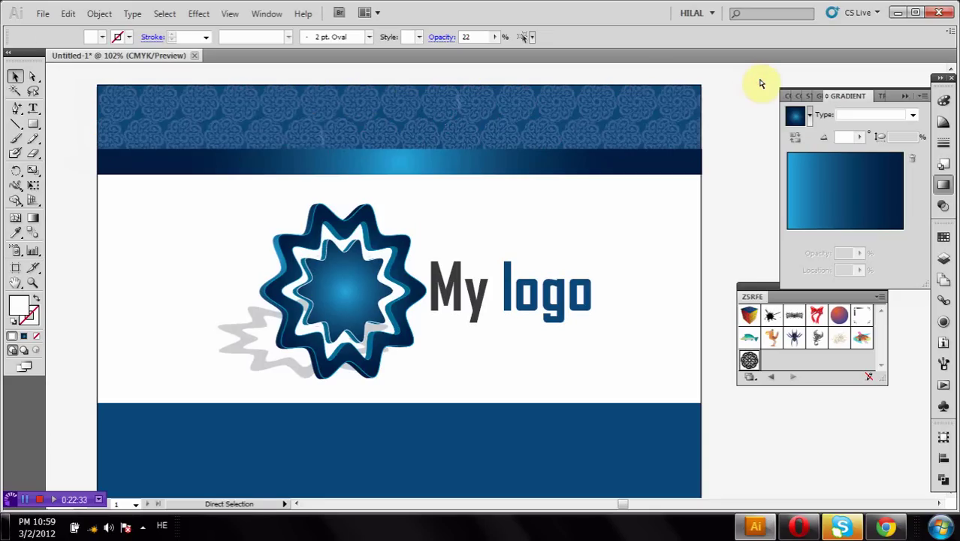
pyautogui.hotkey('ctrl', 'z')
pyautogui.hotkey('ctrl', 'z')
pyautogui.hotkey('ctrl', 'z')
pyautogui.hotkey('ctrl', 'z')
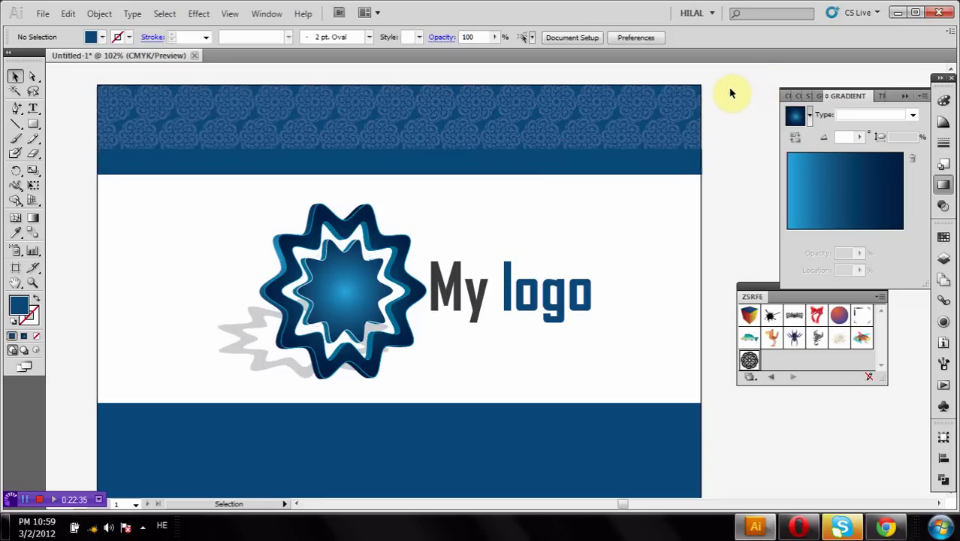
# Step: Copy the top ornament pattern down onto the bottom blue band
pyautogui.moveTo(505, 128)
pyautogui.mouseDown()
pyautogui.moveTo(171, 155)
pyautogui.moveTo(212, 141)
pyautogui.mouseUp()
pyautogui.scroll(-2, 193, 333)
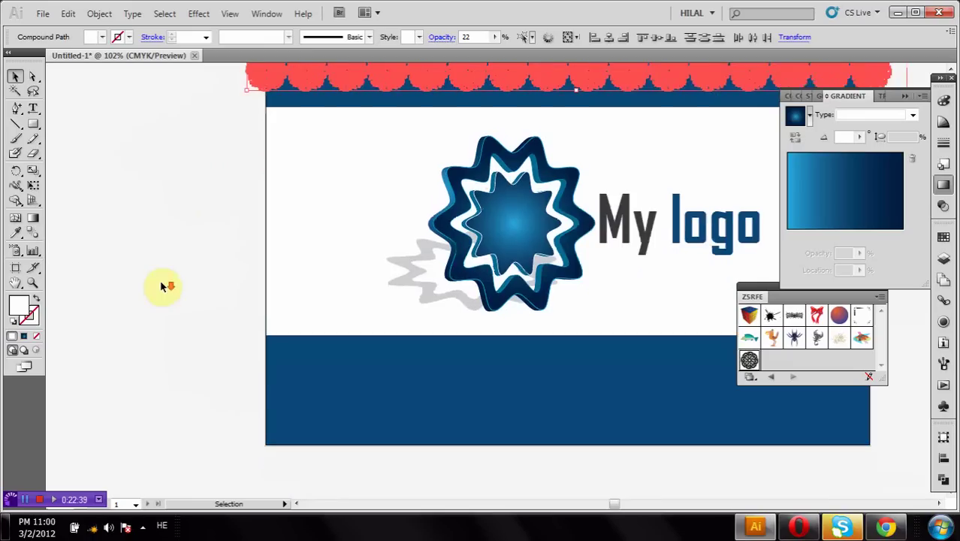
pyautogui.scroll(2, 161, 285)
pyautogui.moveTo(375, 128)
pyautogui.mouseDown()
pyautogui.moveTo(389, 117)
pyautogui.moveTo(375, 430)
pyautogui.mouseUp()
pyautogui.scroll(-2, 208, 326)
pyautogui.scroll(-2, 213, 331)
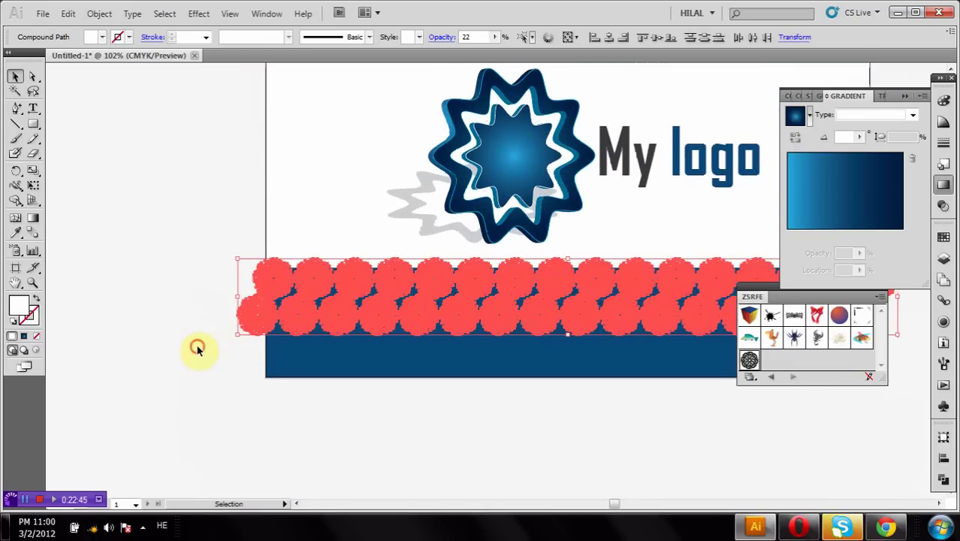
pyautogui.click(196, 349)
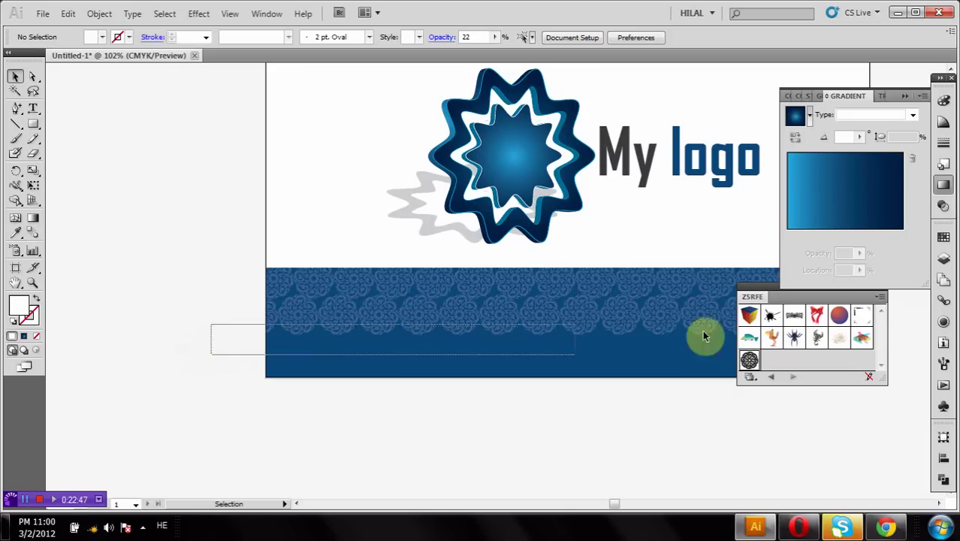
# Step: Nudge the bottom band's ornament pattern downward into place
pyautogui.hscroll(4, 703, 335)
pyautogui.hscroll(2, 691, 275)
pyautogui.click(631, 281)
pyautogui.moveTo(631, 281)
pyautogui.mouseDown()
pyautogui.moveTo(582, 288)
pyautogui.moveTo(692, 369)
pyautogui.mouseUp()
pyautogui.press('Down')
pyautogui.press('Down')
pyautogui.press('Down')
pyautogui.press('Down')
pyautogui.press('Down')
pyautogui.press('Down')
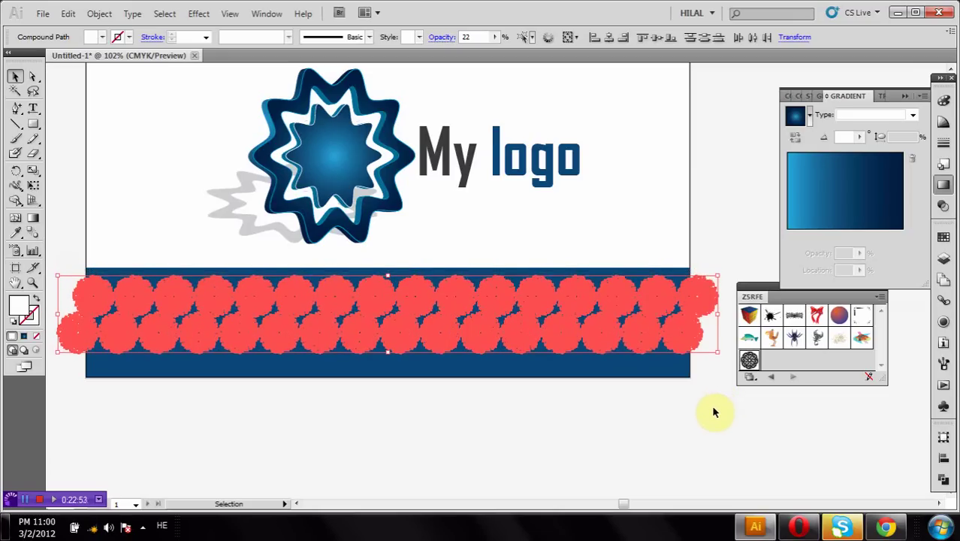
pyautogui.press('Down')
pyautogui.press('Down')
pyautogui.press('Down')
pyautogui.press('Down')
pyautogui.press('Down')
pyautogui.press('Down')
pyautogui.press('Down')
pyautogui.press('Down')
pyautogui.press('Down')
pyautogui.press('Down')
pyautogui.press('Down')
pyautogui.press('Down')
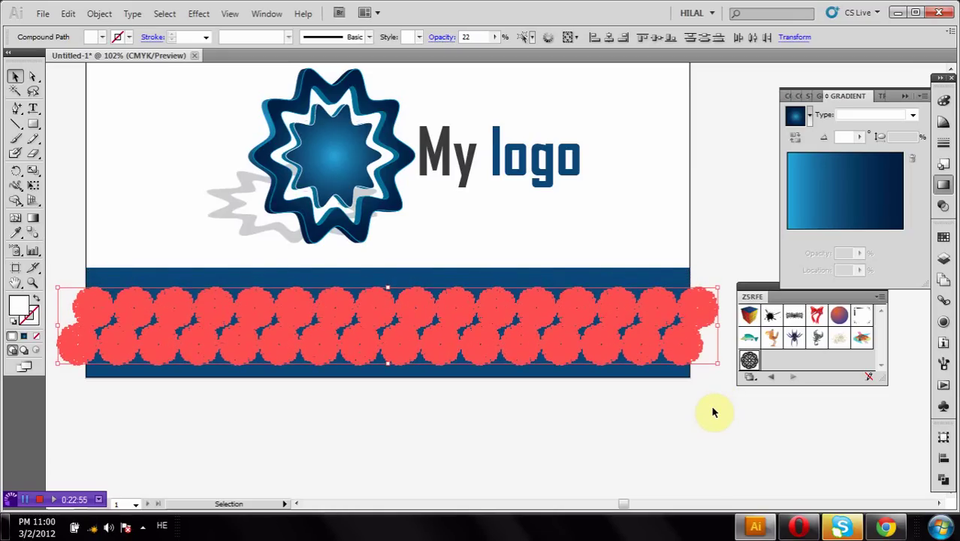
pyautogui.press('Down')
pyautogui.press('Down')
pyautogui.press('Down')
pyautogui.press('Down')
pyautogui.press('Down')
pyautogui.press('Down')
pyautogui.press('Down')
pyautogui.press('Down')
pyautogui.press('Down')
pyautogui.press('Down')
pyautogui.press('Down')
pyautogui.press('Down')
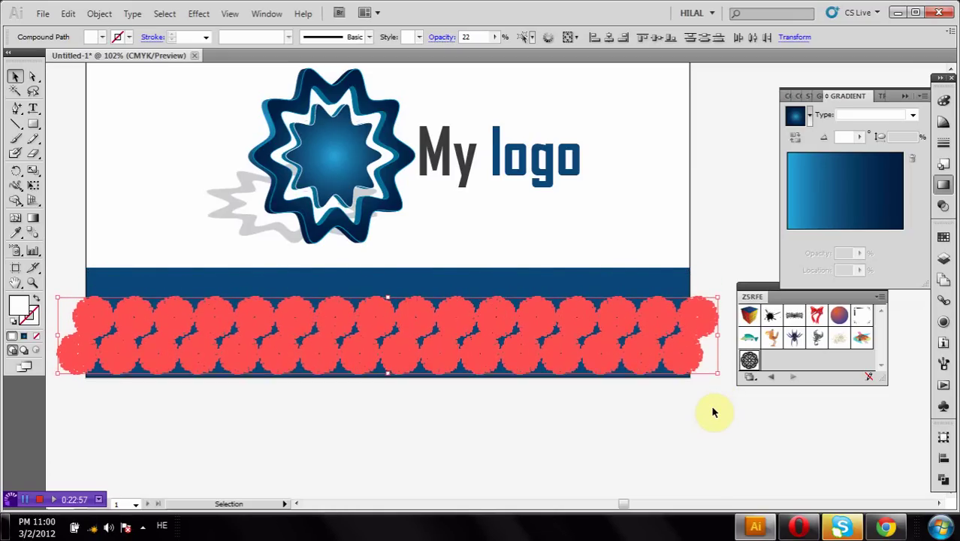
pyautogui.press('Down')
pyautogui.press('Down')
pyautogui.press('Down')
pyautogui.click(632, 458)
pyautogui.scroll(2, 632, 458)
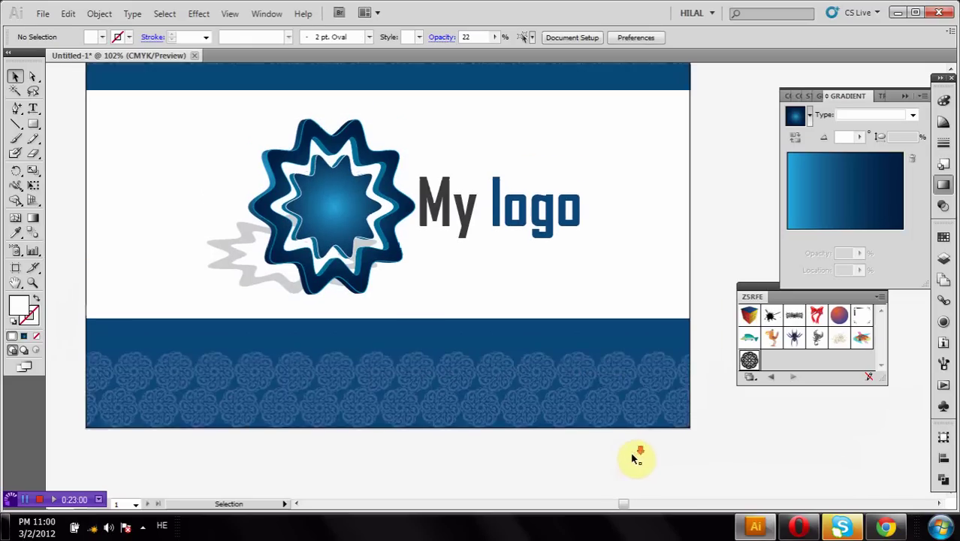
pyautogui.scroll(3, 627, 455)
pyautogui.scroll(-2, 751, 209)
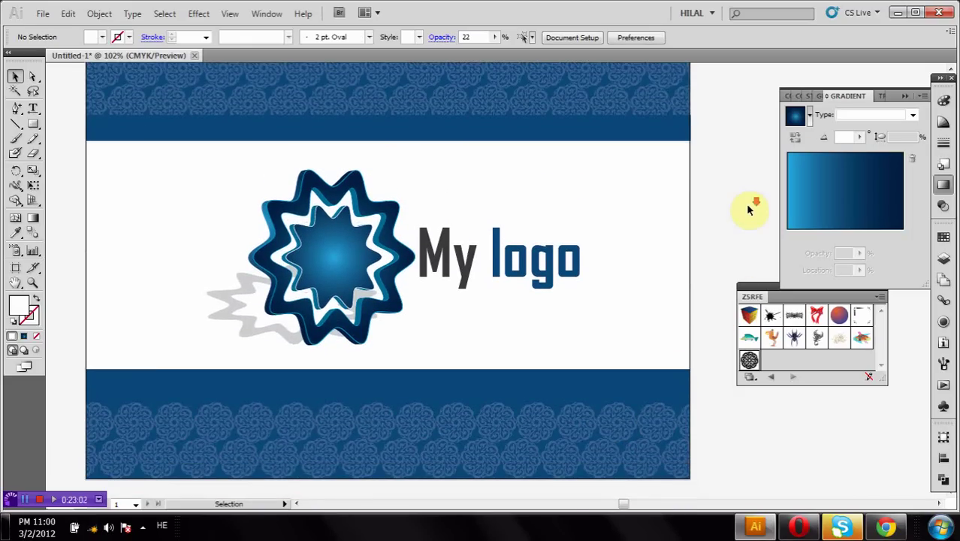
# Step: Copy the stripe to the white band's lower edge and give both stripes the radial blue gradient
pyautogui.moveTo(573, 90)
pyautogui.mouseDown()
pyautogui.moveTo(575, 344)
pyautogui.moveTo(573, 336)
pyautogui.mouseUp()
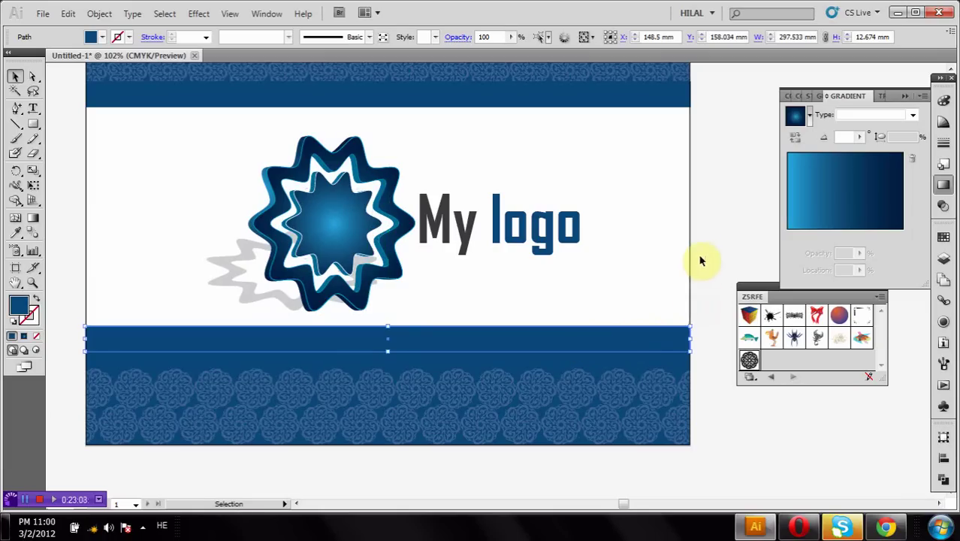
pyautogui.click(850, 192)
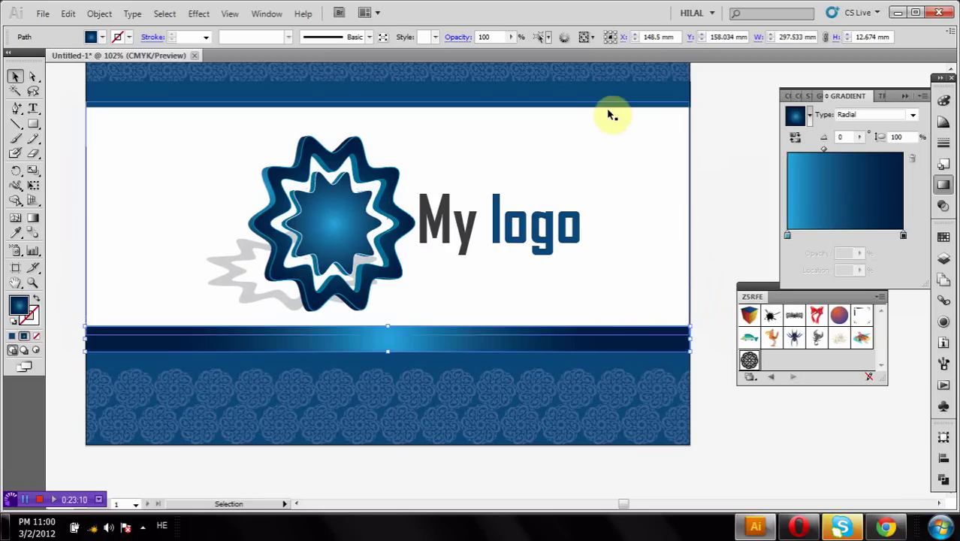
pyautogui.click(603, 99)
pyautogui.click(826, 179)
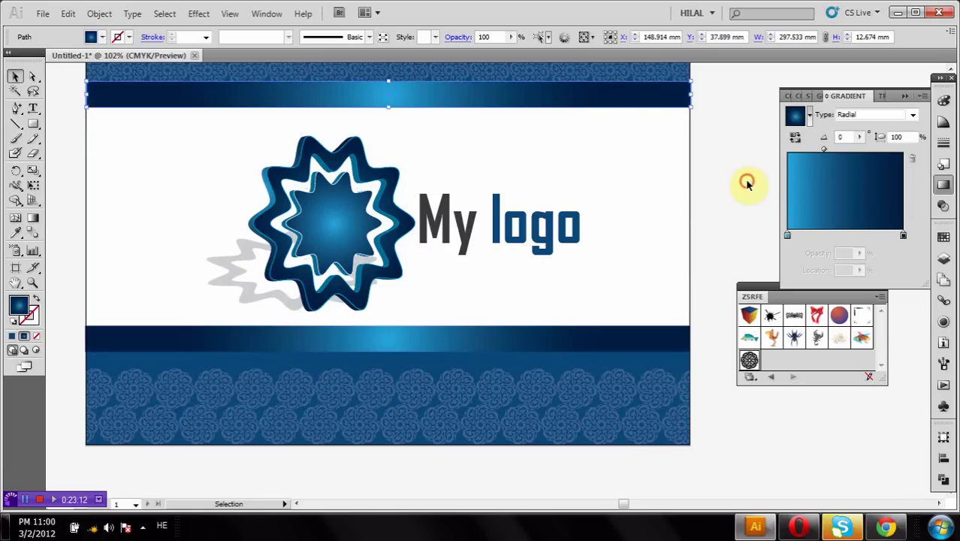
pyautogui.click(745, 183)
pyautogui.scroll(1, 734, 192)
pyautogui.scroll(1, 735, 199)
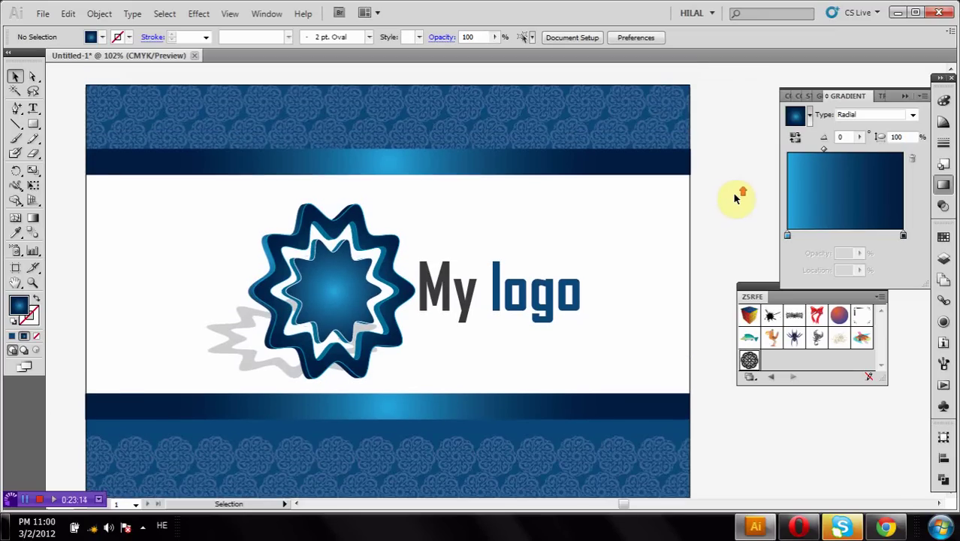
pyautogui.scroll(-1, 736, 203)
pyautogui.scroll(-2, 738, 214)
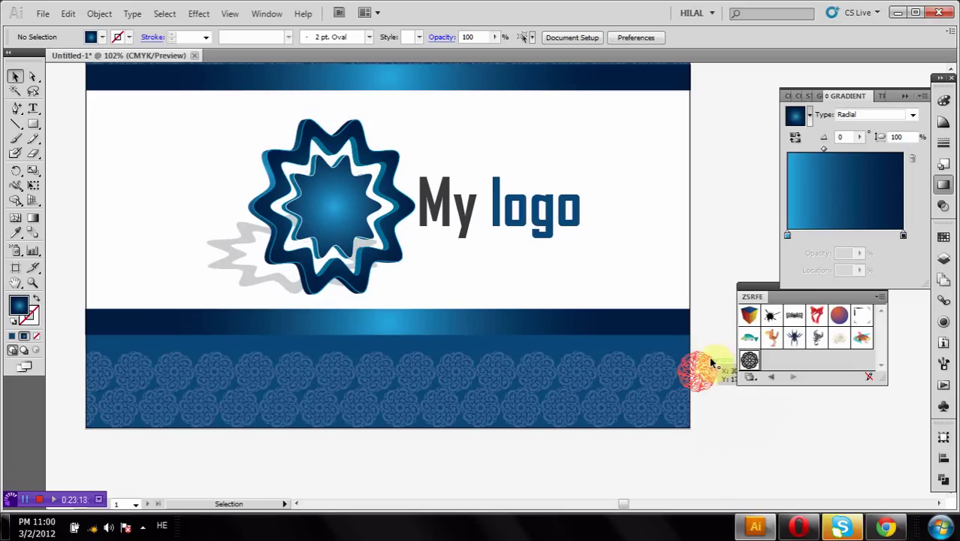
# Step: Nudge the bottom lace pattern up three steps
pyautogui.moveTo(60, 361)
pyautogui.mouseDown()
pyautogui.moveTo(510, 452)
pyautogui.moveTo(742, 448)
pyautogui.mouseUp()
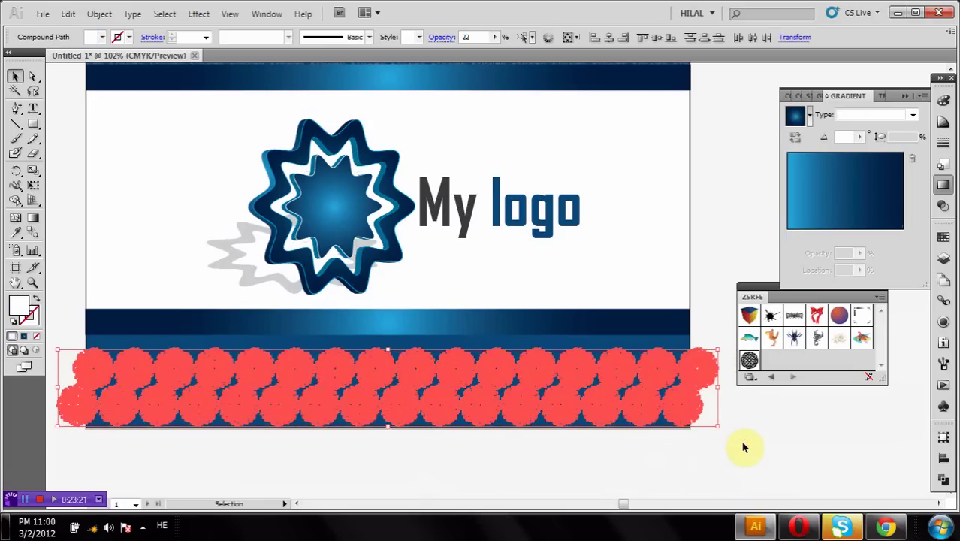
pyautogui.click(742, 446)
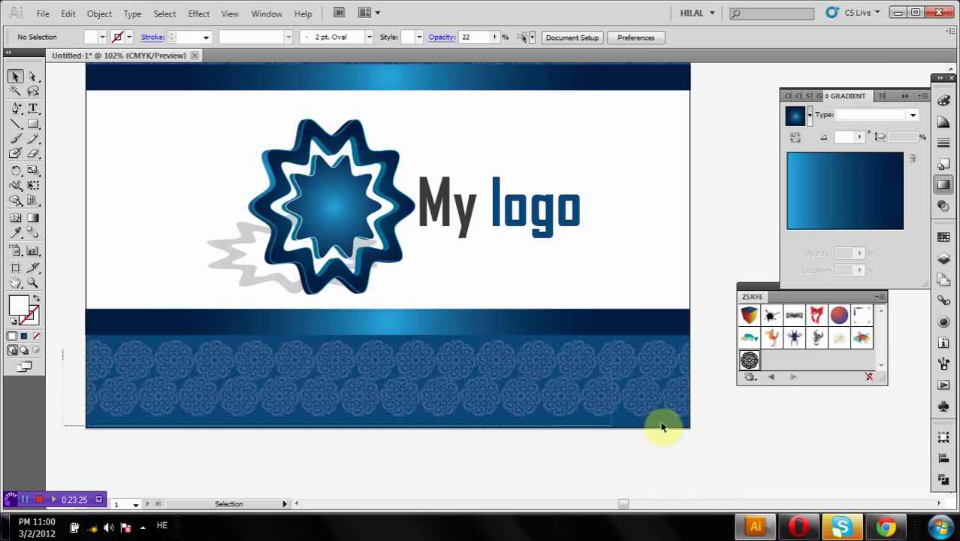
pyautogui.hotkey('ctrl', 'z')
pyautogui.press('Up')
pyautogui.press('Up')
pyautogui.press('Up')
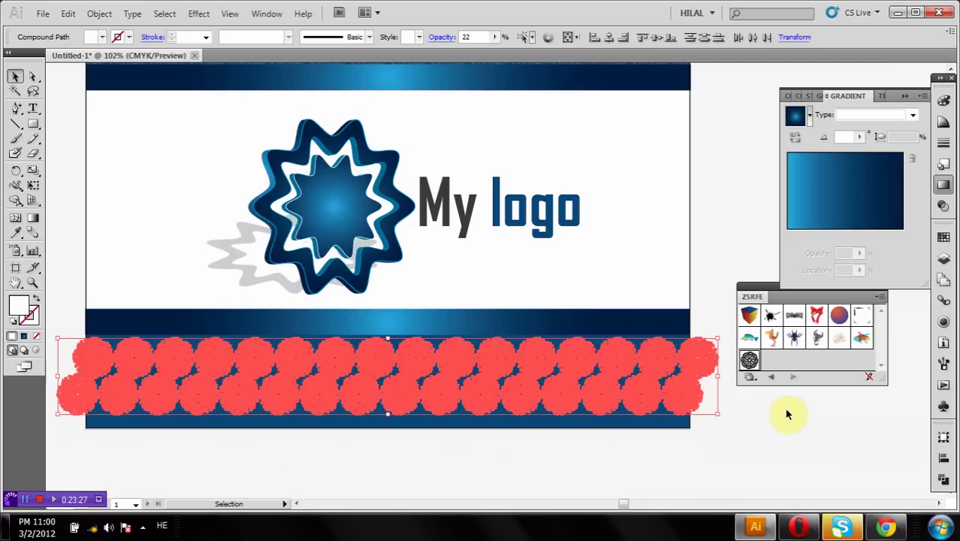
pyautogui.press('Up')
pyautogui.press('Up')
pyautogui.press('Up')
pyautogui.press('Up')
pyautogui.press('Up')
pyautogui.press('Up')
pyautogui.press('Up')
pyautogui.press('Up')
pyautogui.press('Up')
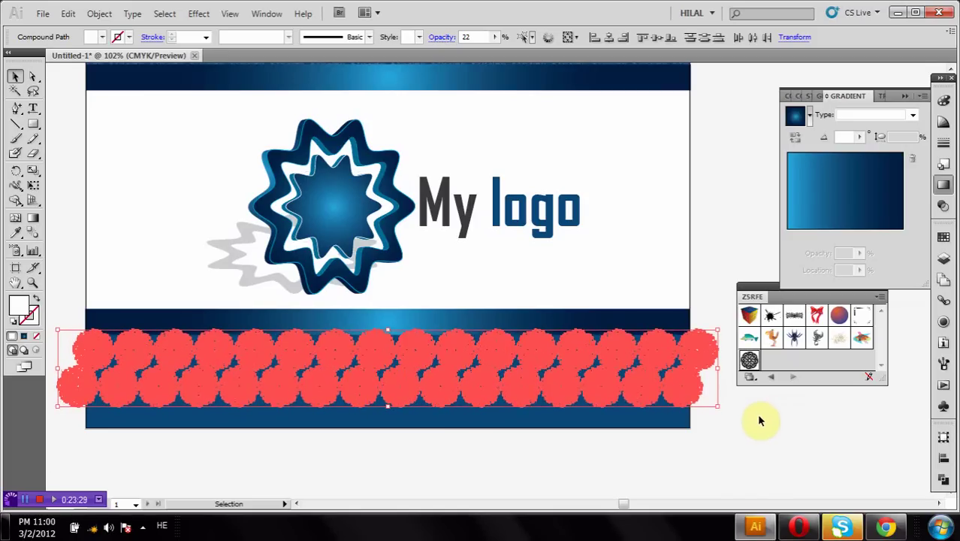
pyautogui.press('Up')
pyautogui.press('Up')
pyautogui.click(759, 425)
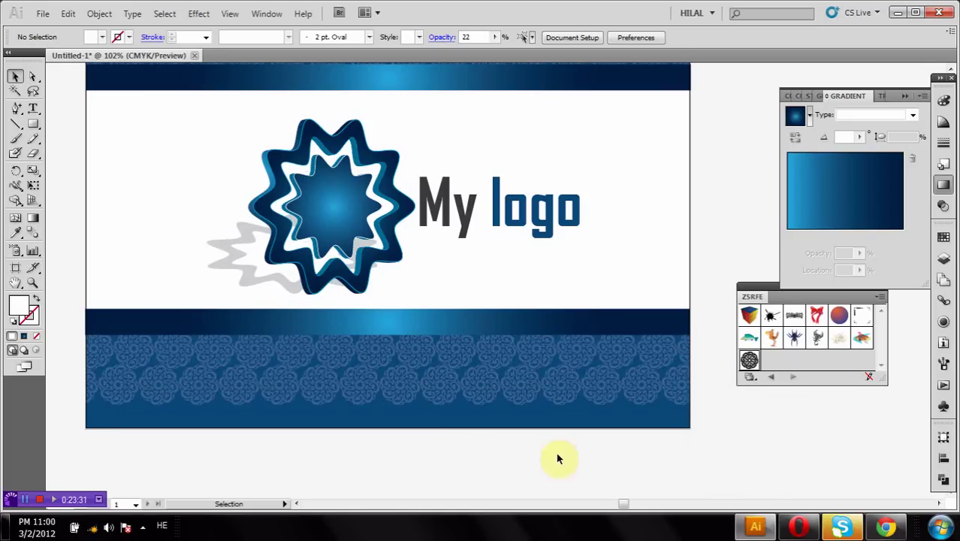
pyautogui.click(65, 429)
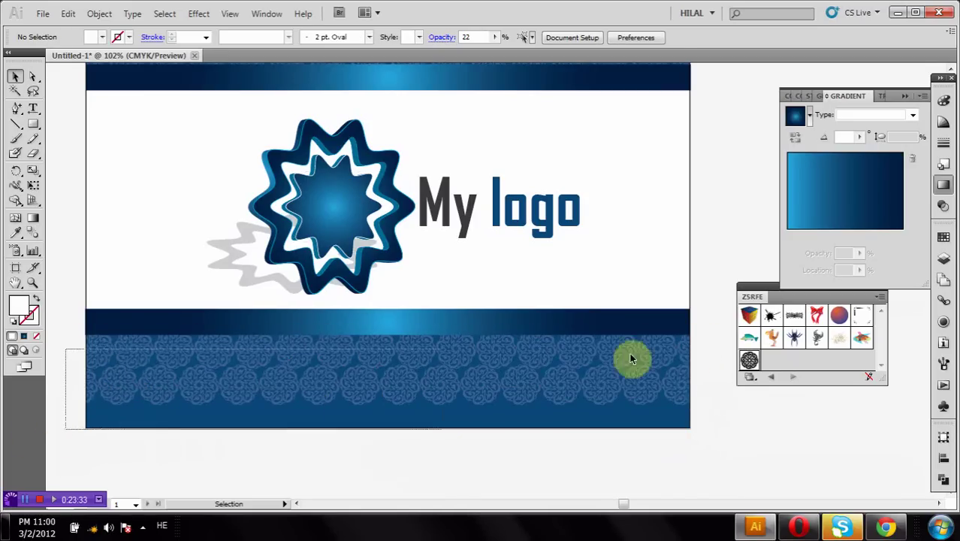
# Step: Lower the bottom lace pattern's opacity from 22% to 6%
pyautogui.click(671, 332)
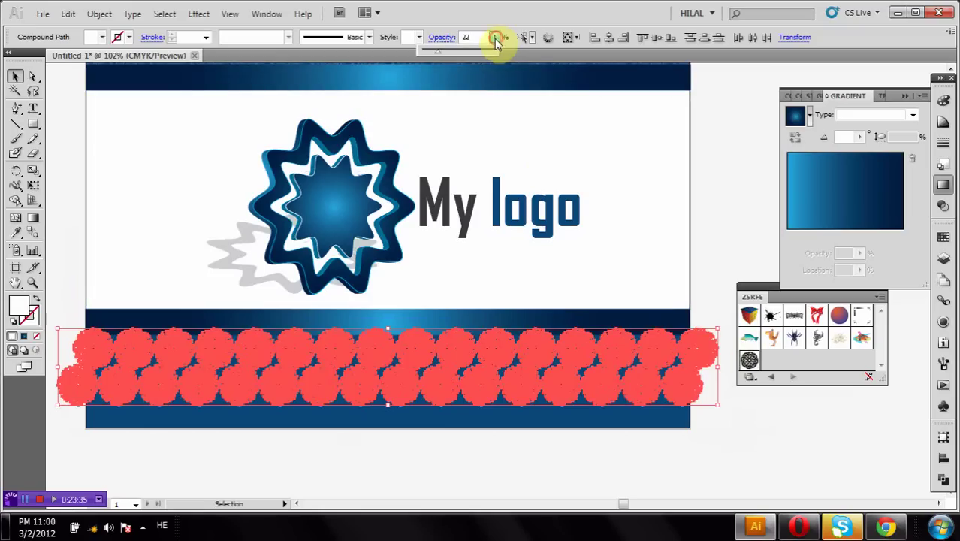
pyautogui.moveTo(494, 37); pyautogui.dragTo(428, 55)
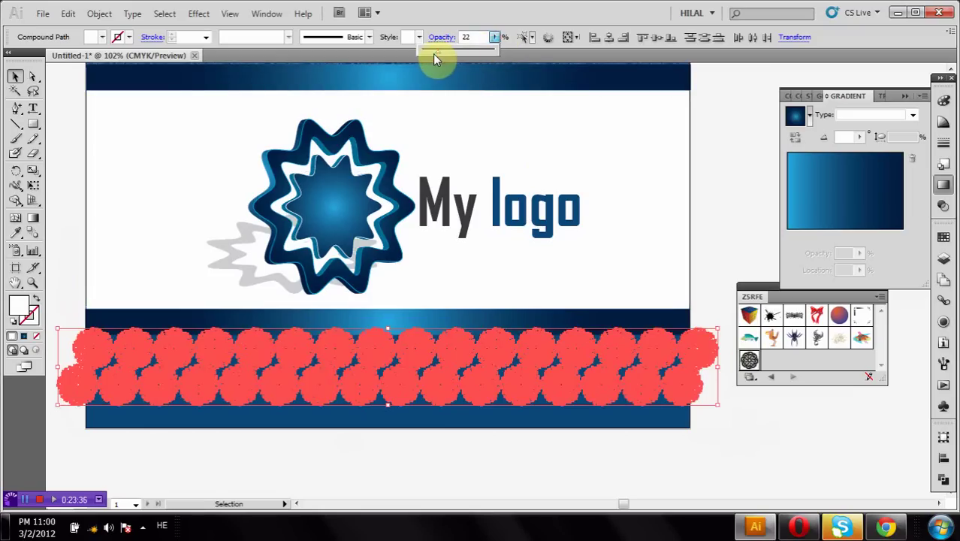
pyautogui.click(54, 185)
pyautogui.click(63, 188)
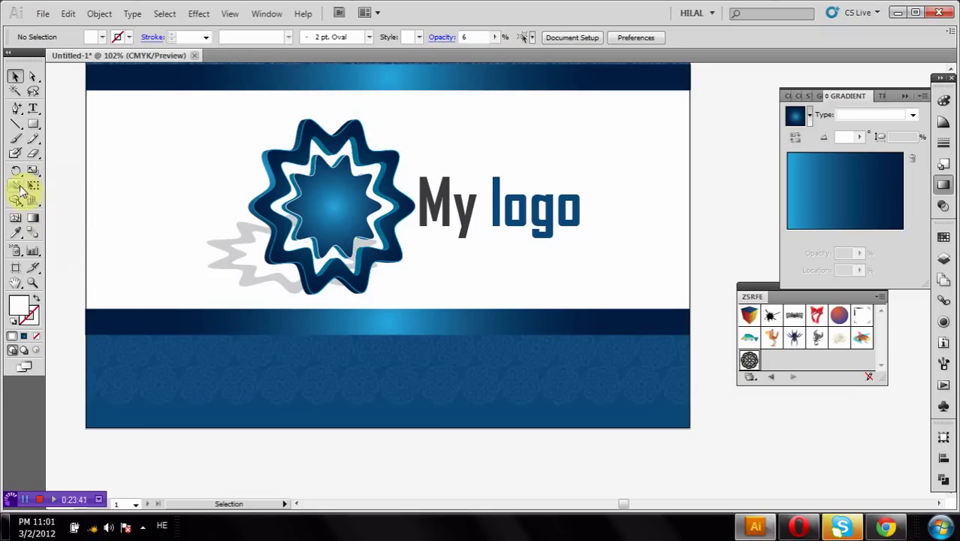
# Step: Raise the artboard's bottom edge so it is 197.31 mm tall
pyautogui.click(16, 267)
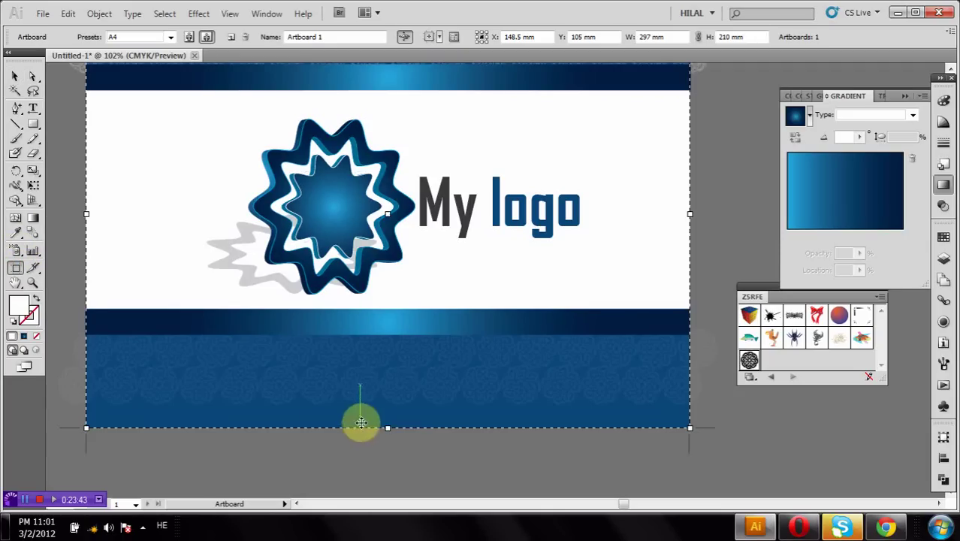
pyautogui.moveTo(390, 429); pyautogui.dragTo(388, 403)
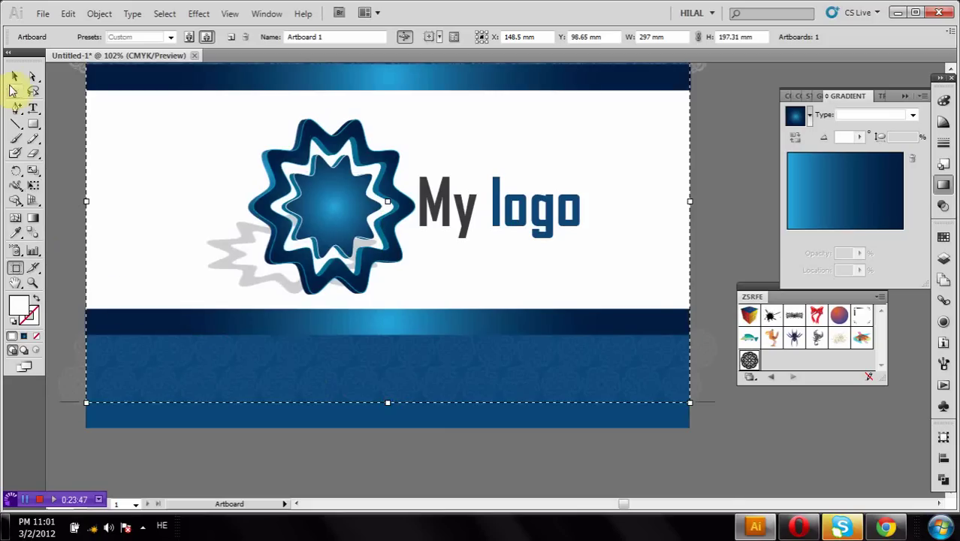
pyautogui.click(13, 89)
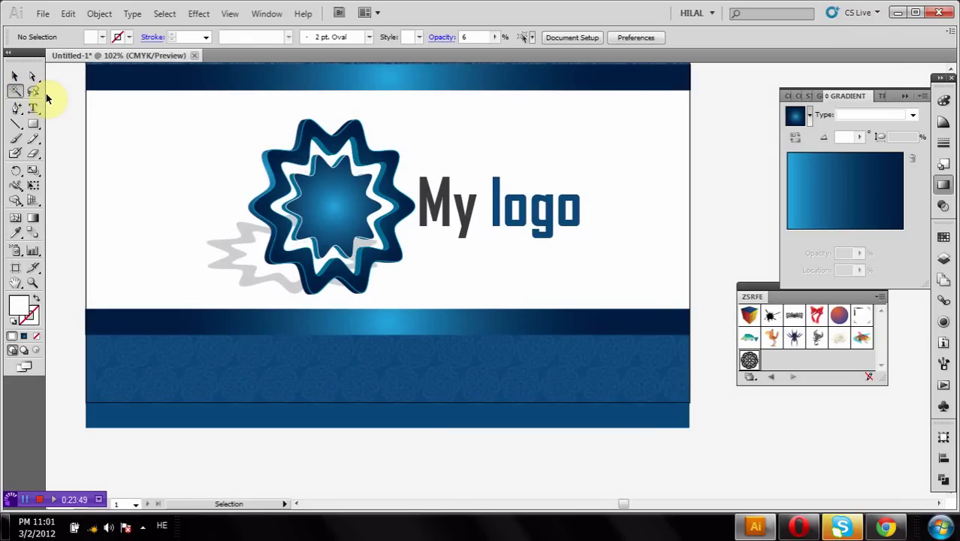
# Step: Trim the blue background rectangle up to the artboard's new bottom edge (297 × 197.3 mm)
pyautogui.click(357, 395)
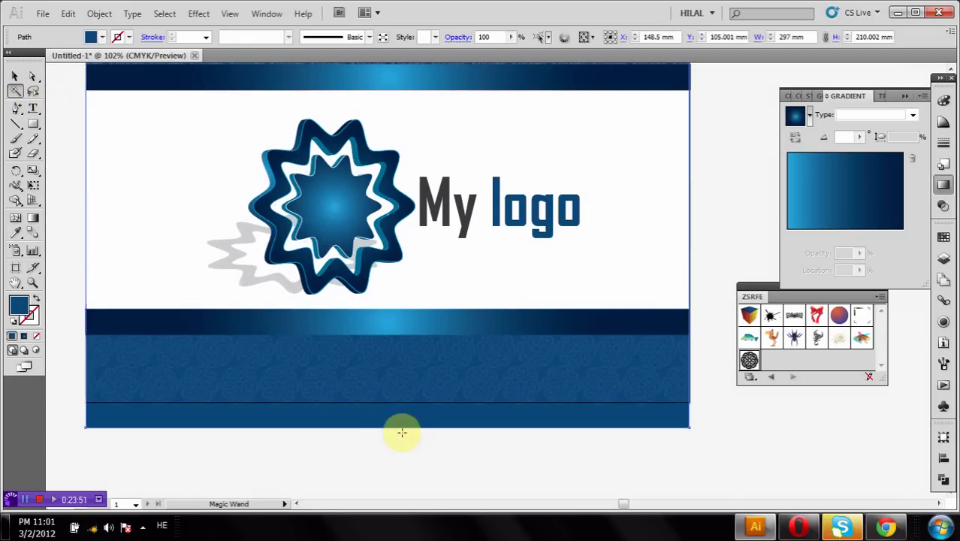
pyautogui.click(15, 76)
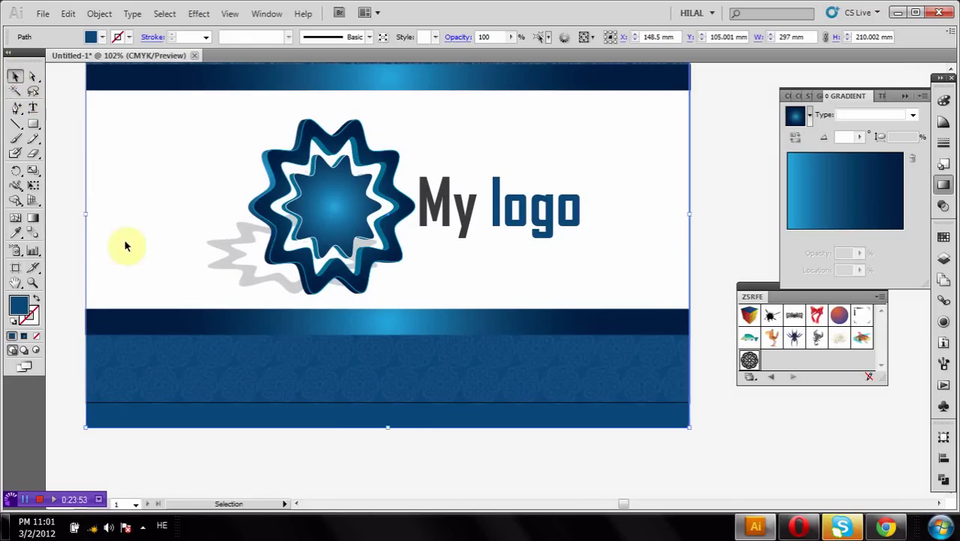
pyautogui.click(398, 471)
pyautogui.click(405, 422)
pyautogui.moveTo(385, 427); pyautogui.dragTo(379, 402)
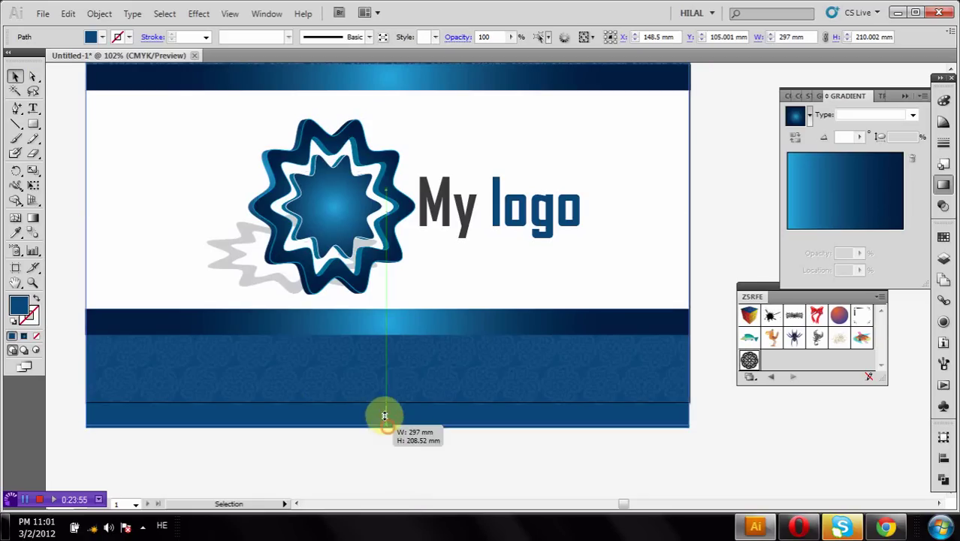
pyautogui.scroll(3, 397, 423)
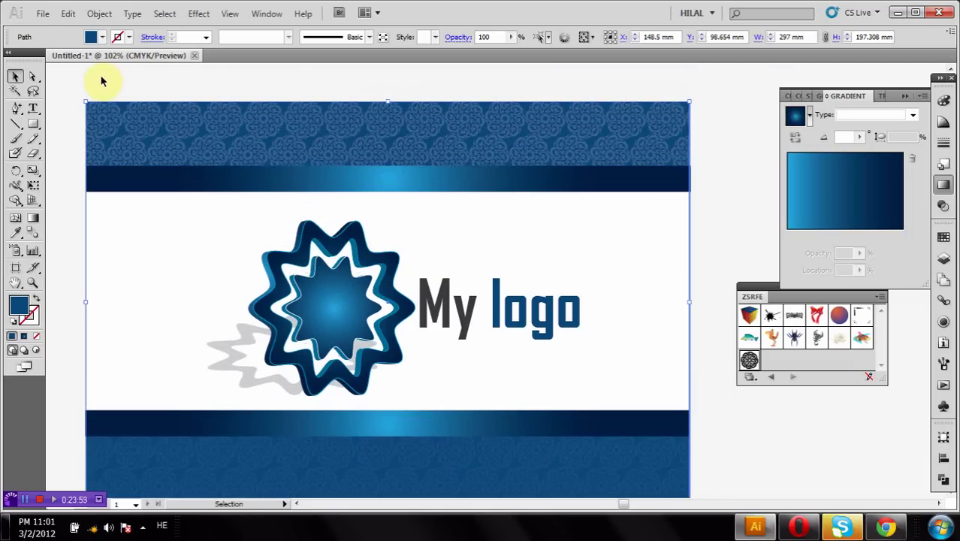
pyautogui.click(103, 81)
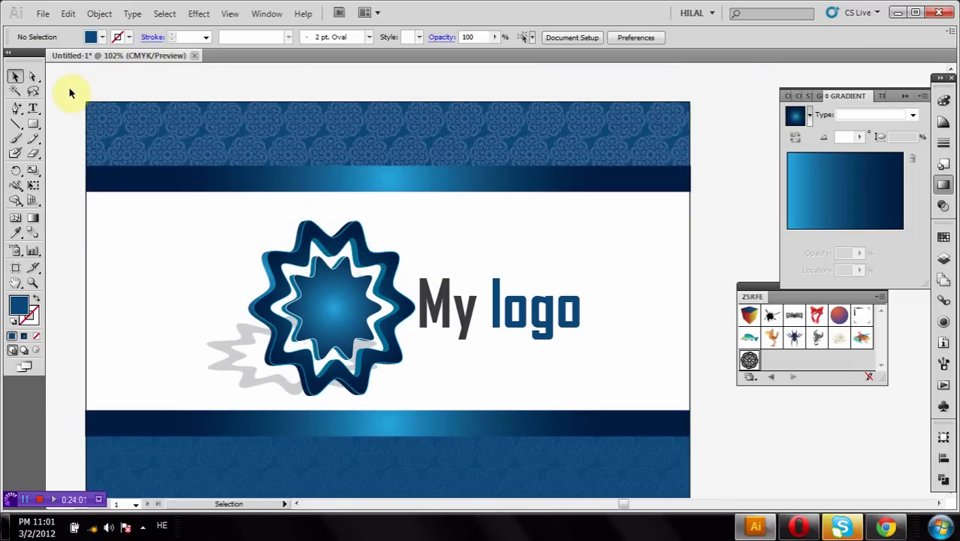
# Step: Set the top lace pattern's opacity to 6%
pyautogui.moveTo(70, 92); pyautogui.dragTo(695, 149)
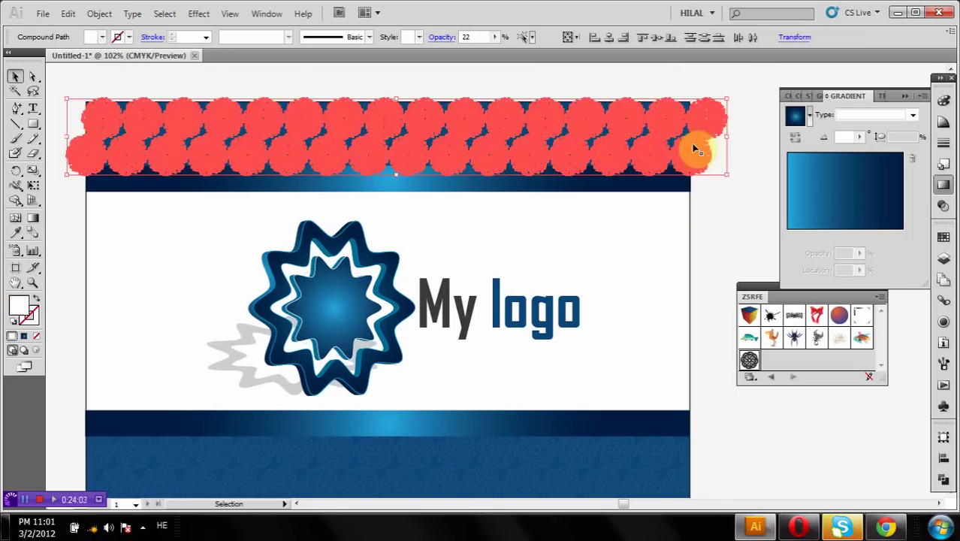
pyautogui.doubleClick(480, 37)
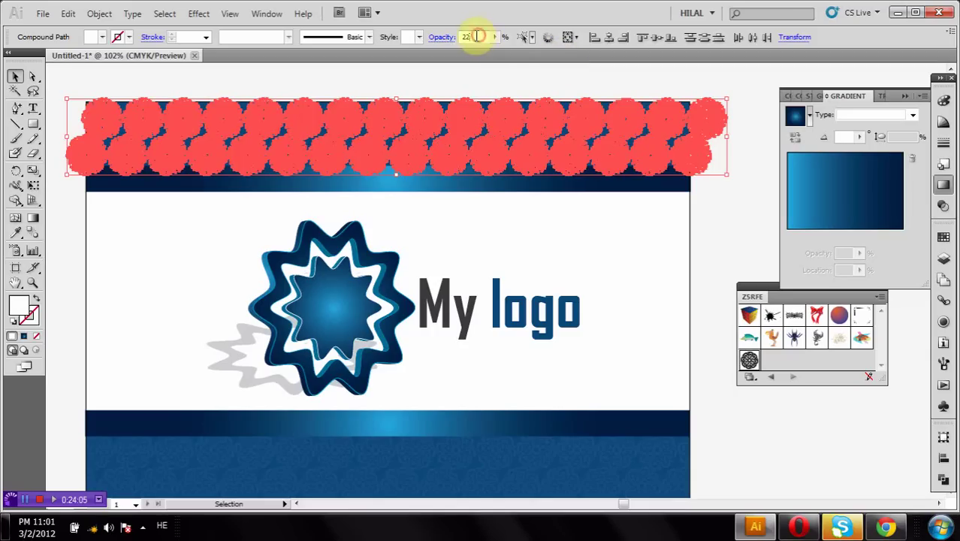
pyautogui.write('6')
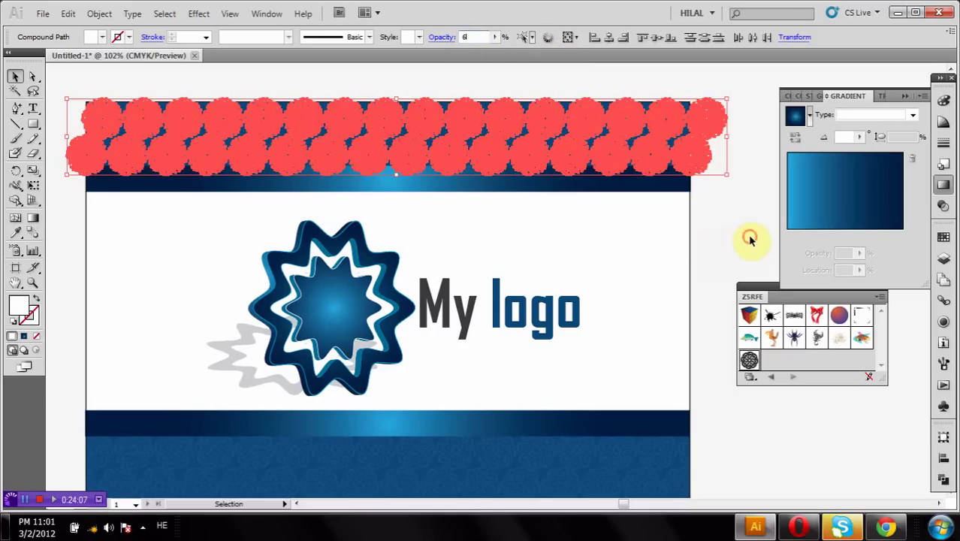
pyautogui.click(749, 241)
pyautogui.scroll(-1, 754, 235)
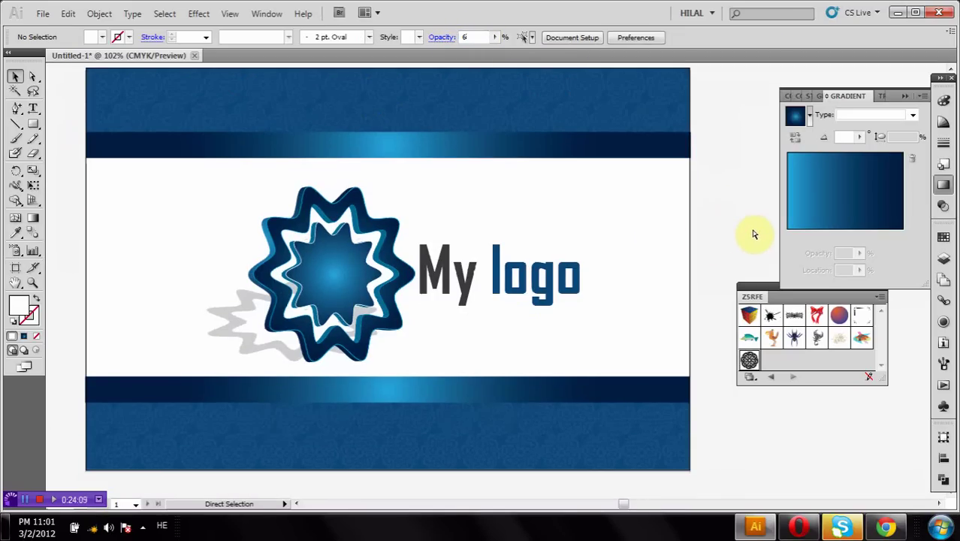
# Step: Zoom out and reset the HILAL workspace to clear the floating panels
pyautogui.hotkey('ctrl', '-')
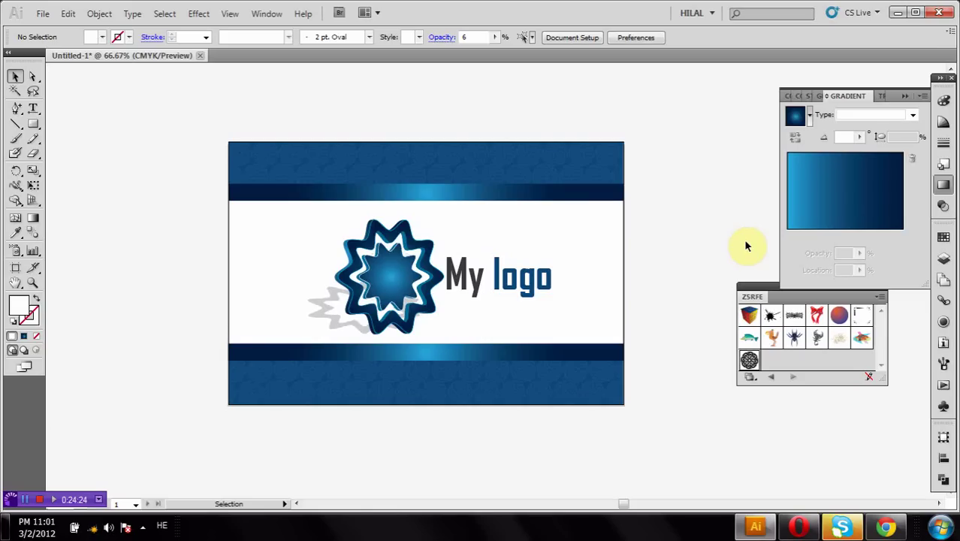
pyautogui.click(707, 13)
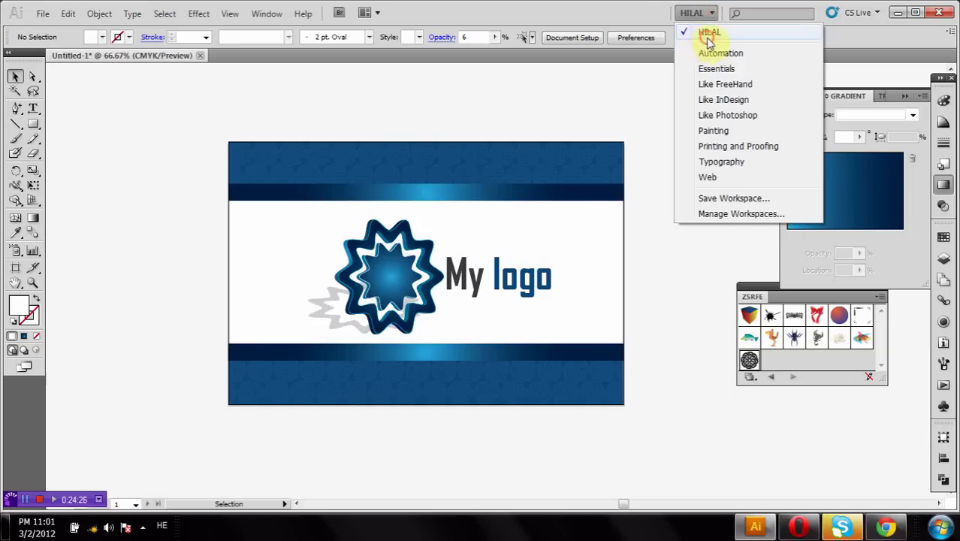
pyautogui.click(708, 37)
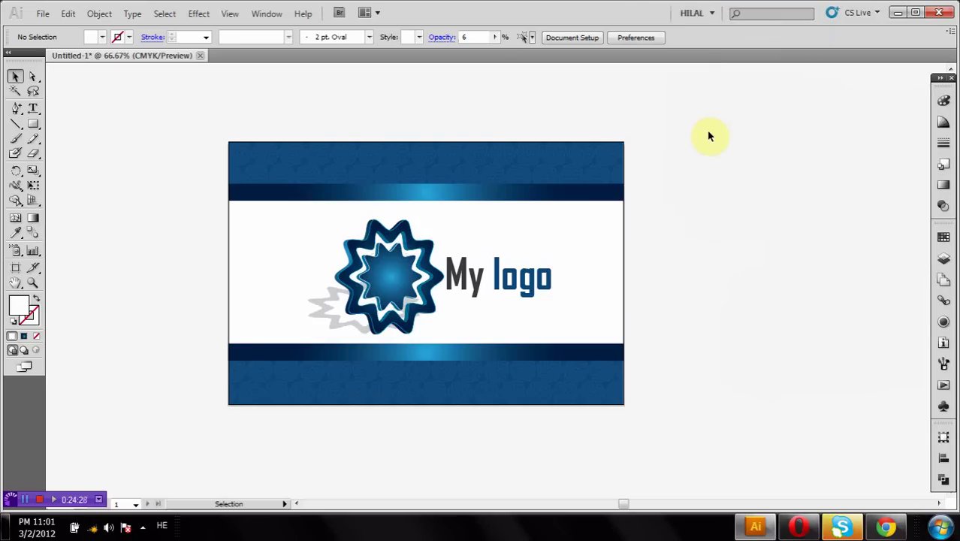